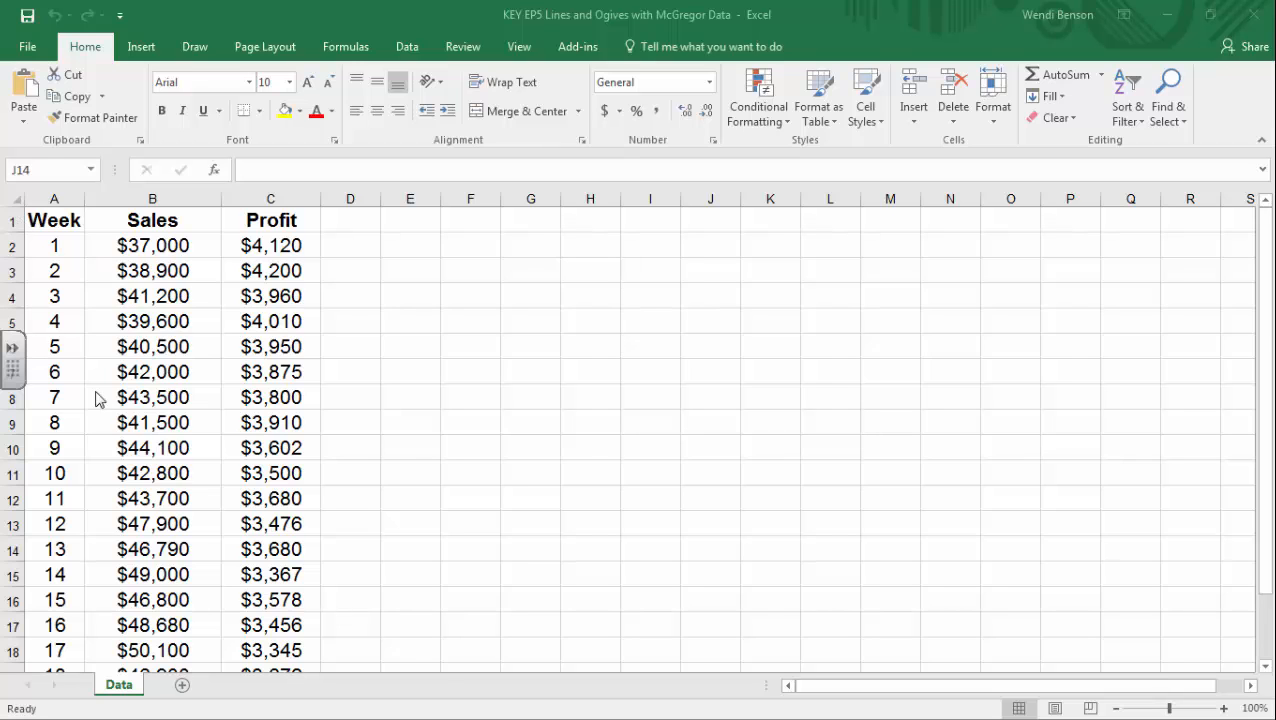
# - Review the weekly data on the Data sheet through its last row, including the Sales and Profit columns
pyautogui.scroll(-2, 510, 476)
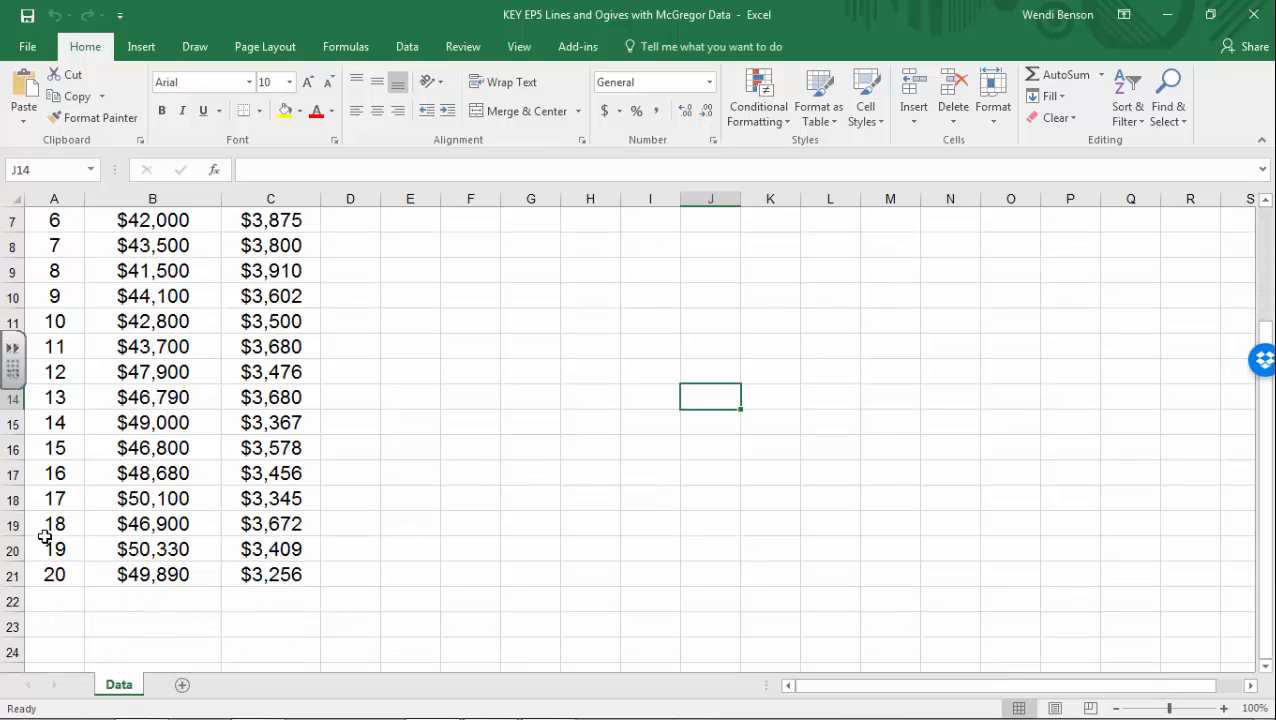
pyautogui.scroll(2, 50, 532)
pyautogui.click(150, 199)
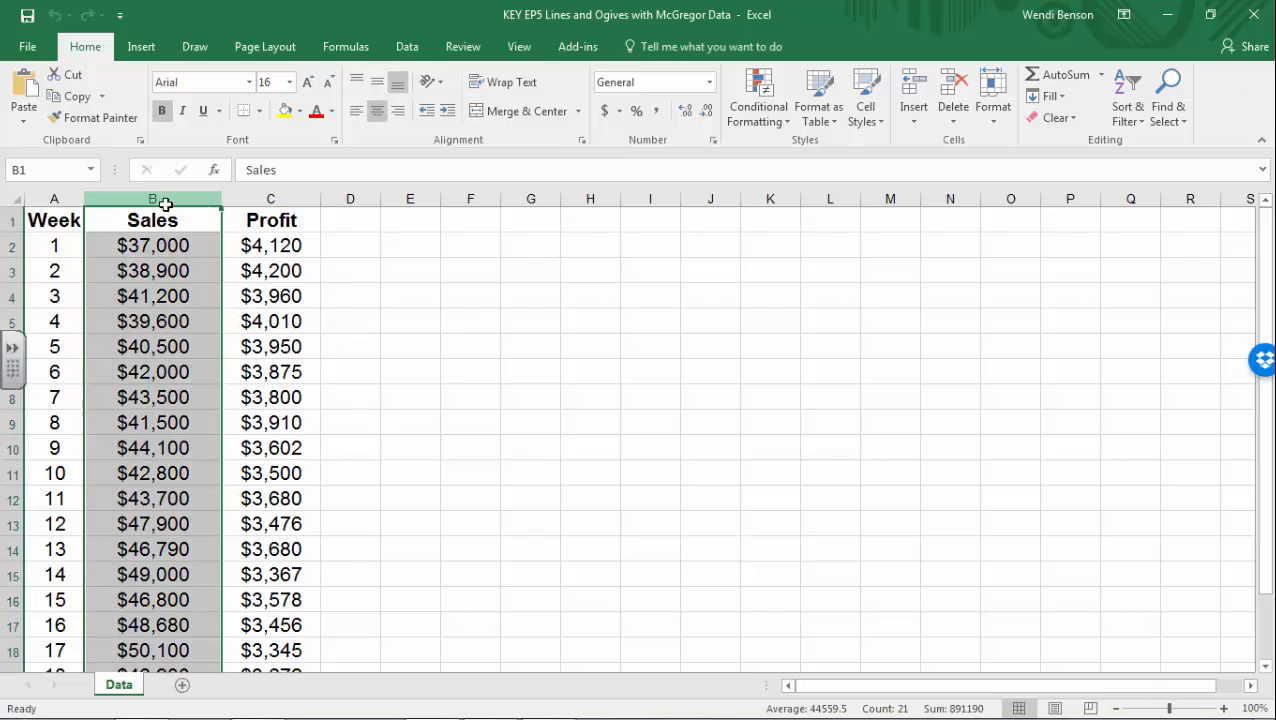
pyautogui.click(270, 200)
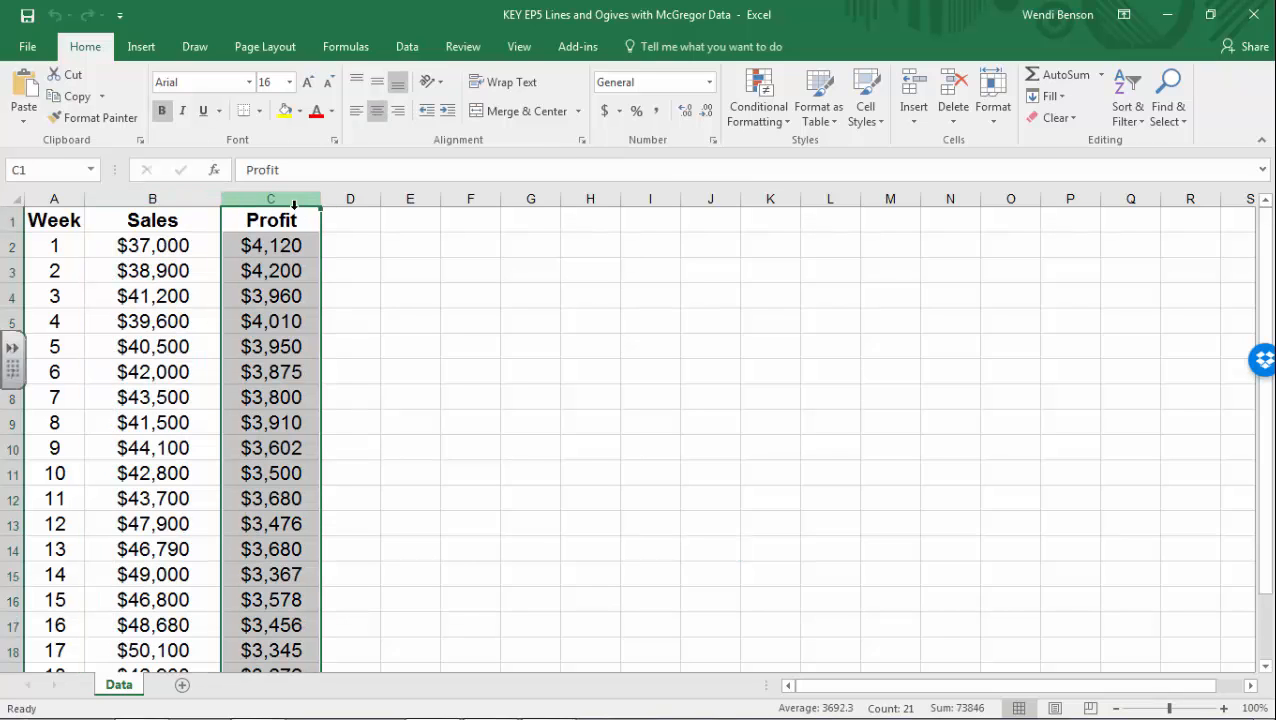
pyautogui.click(373, 302)
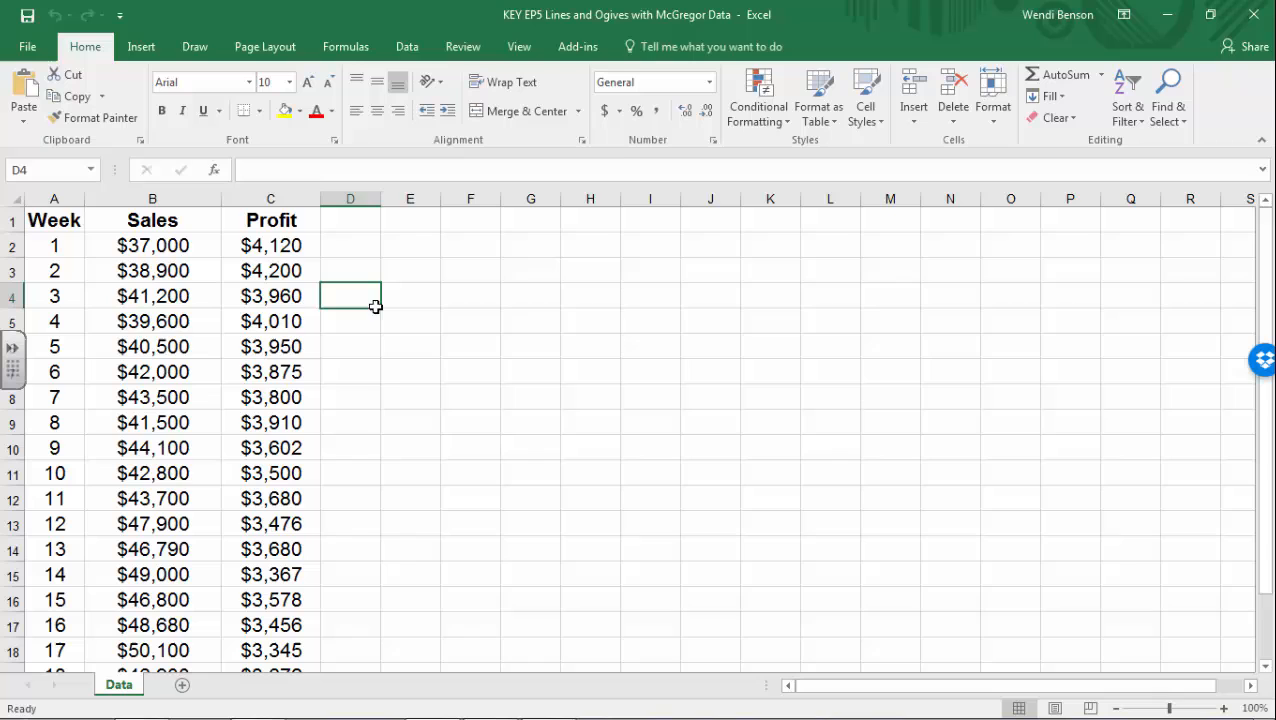
pyautogui.click(165, 199)
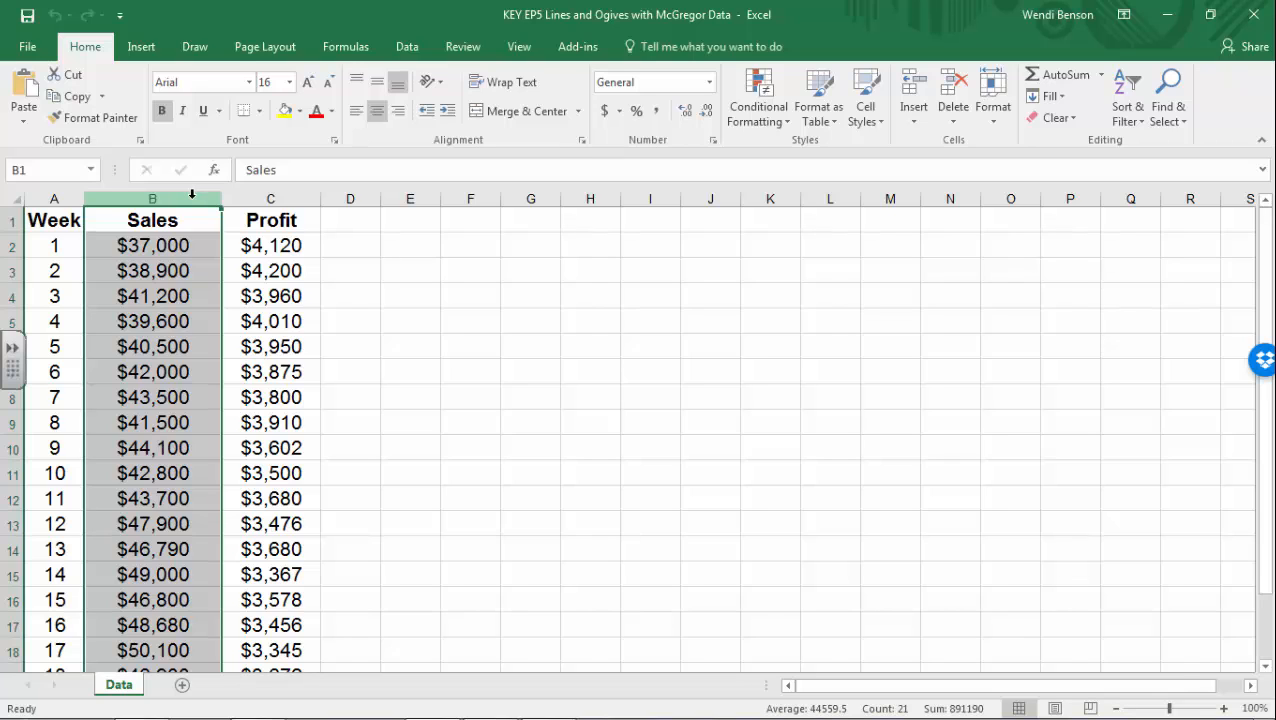
pyautogui.click(465, 318)
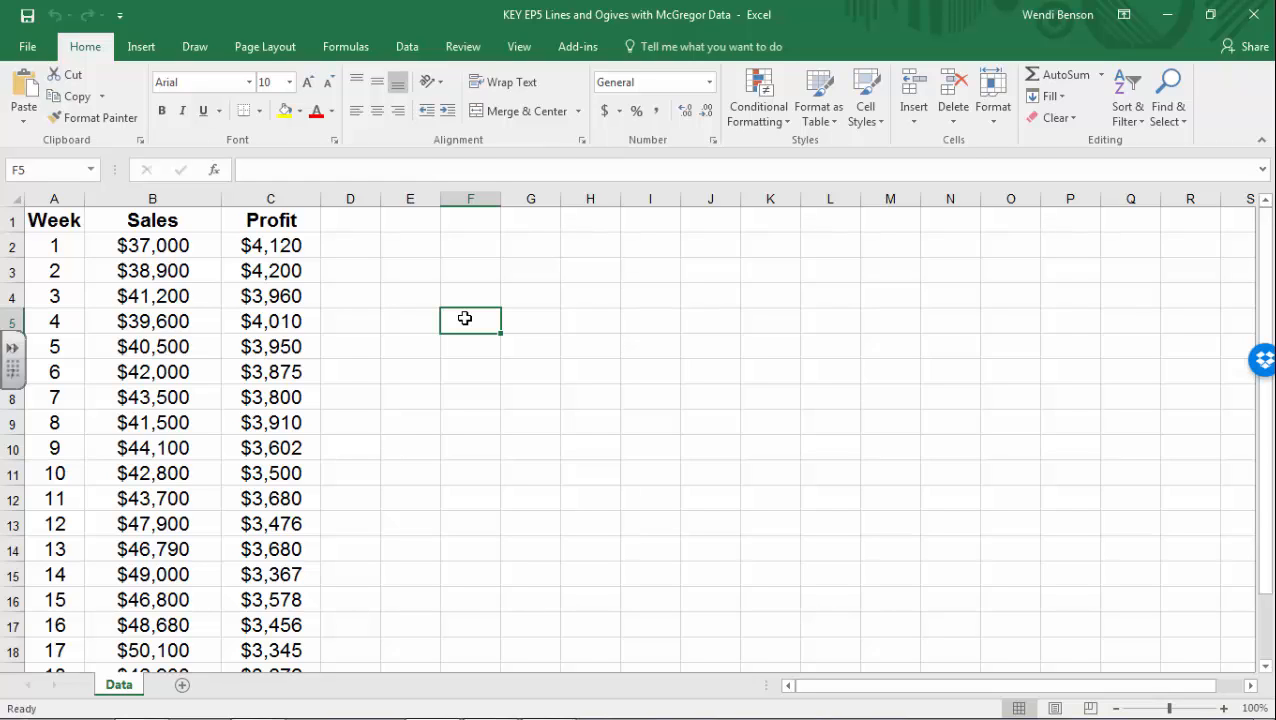
# - Copy the entire Week and Sales columns from the Data sheet
pyautogui.click(67, 197)
pyautogui.moveTo(67, 197); pyautogui.dragTo(120, 199)
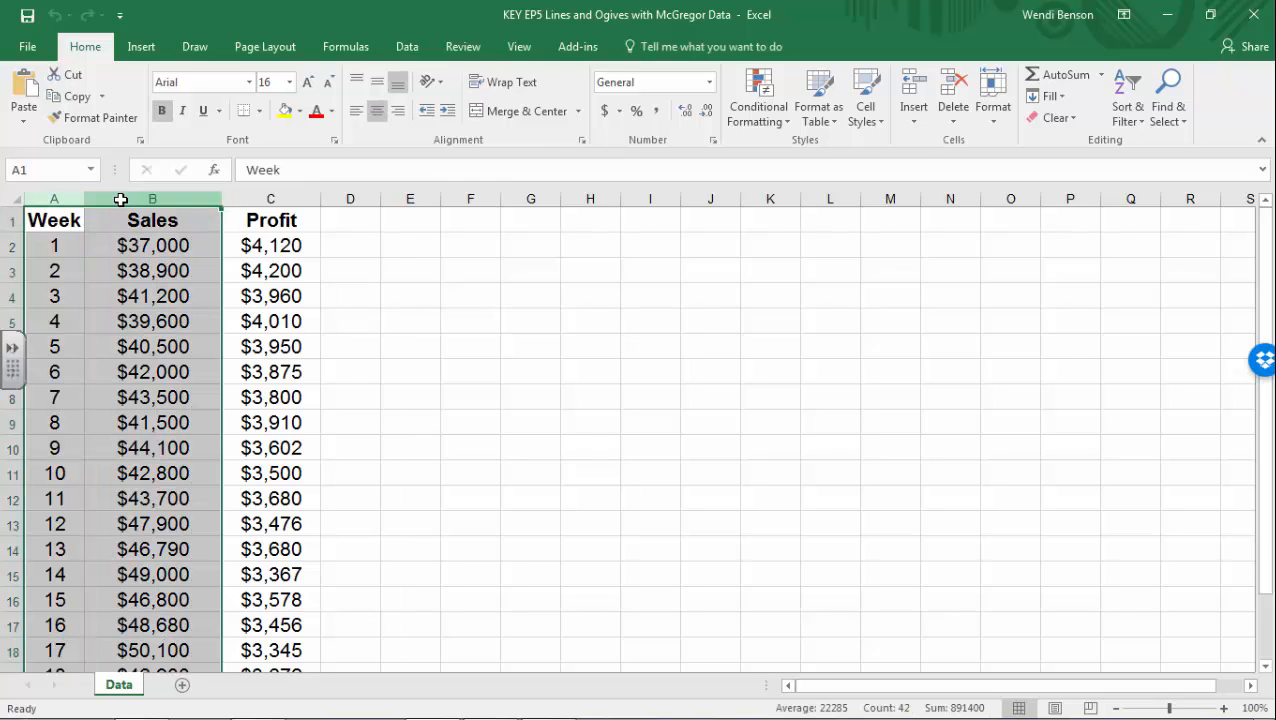
pyautogui.hotkey('ctrl', 'c')
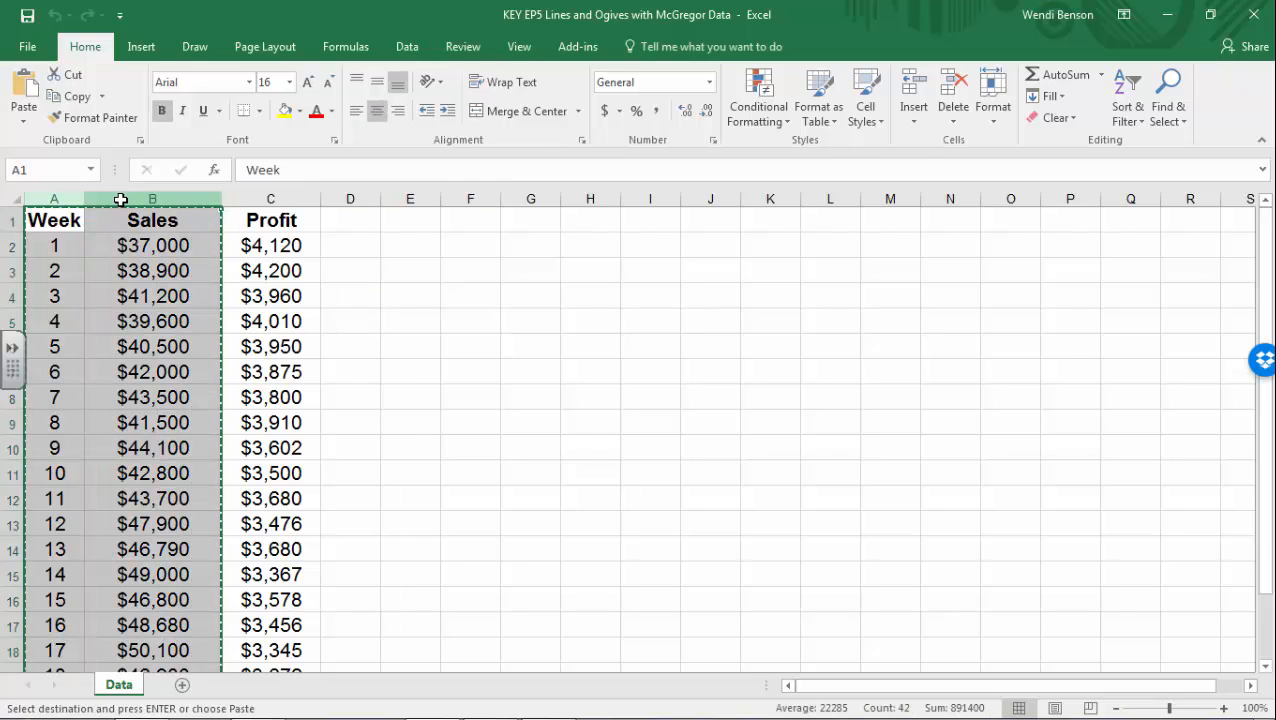
pyautogui.click(456, 223)
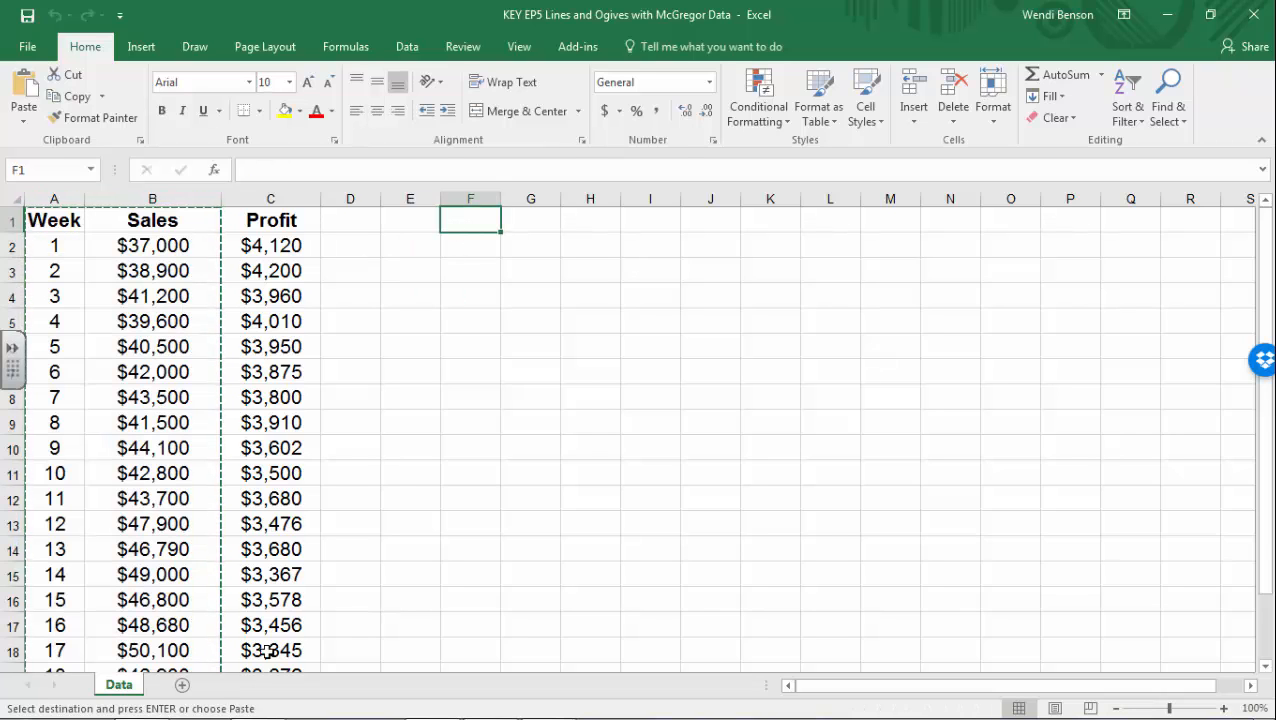
# - Add a new worksheet named Sales and paste the copied Week and Sales columns into it starting at A1
pyautogui.click(183, 686)
pyautogui.doubleClick(172, 685)
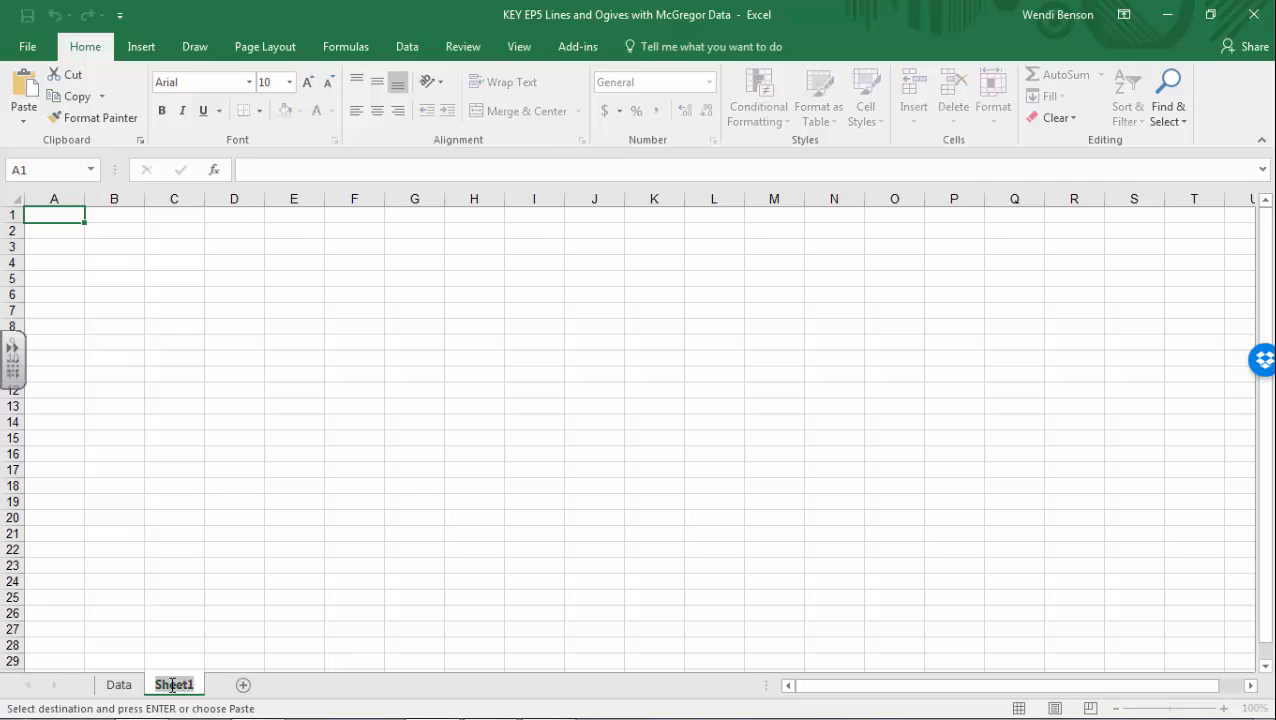
pyautogui.write('Sales')
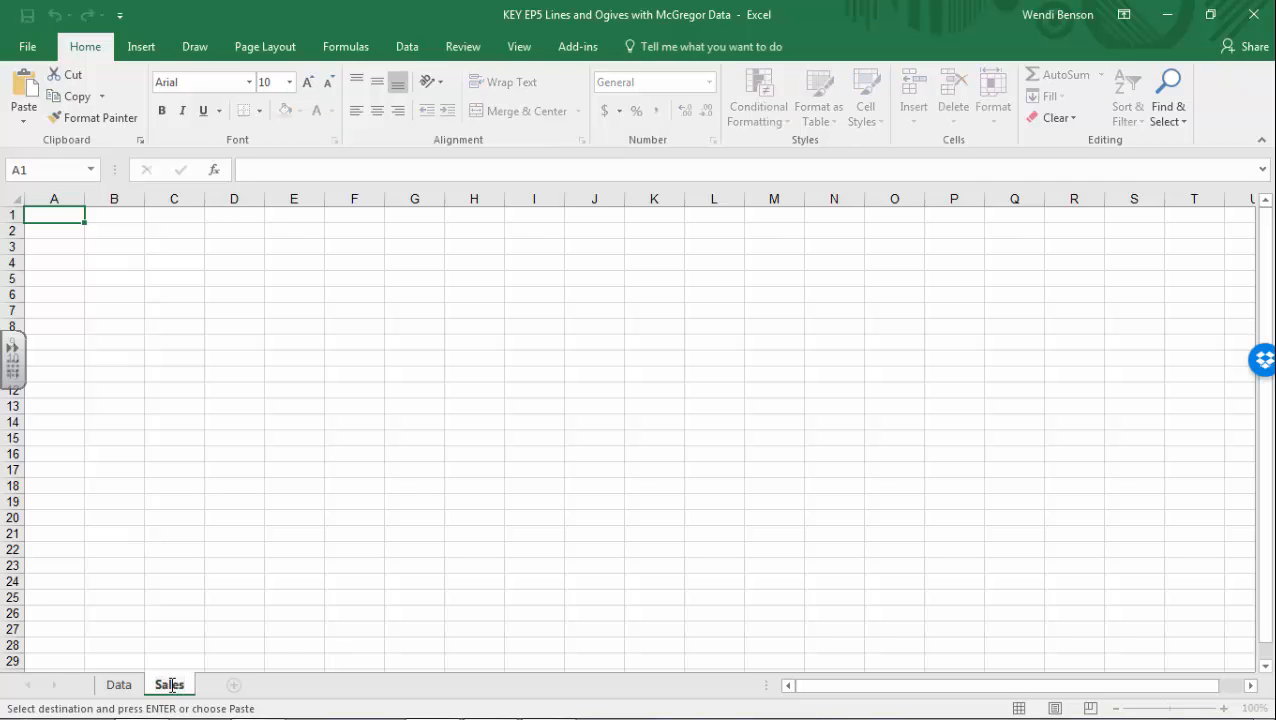
pyautogui.press('Return')
pyautogui.hotkey('ctrl', 'v')
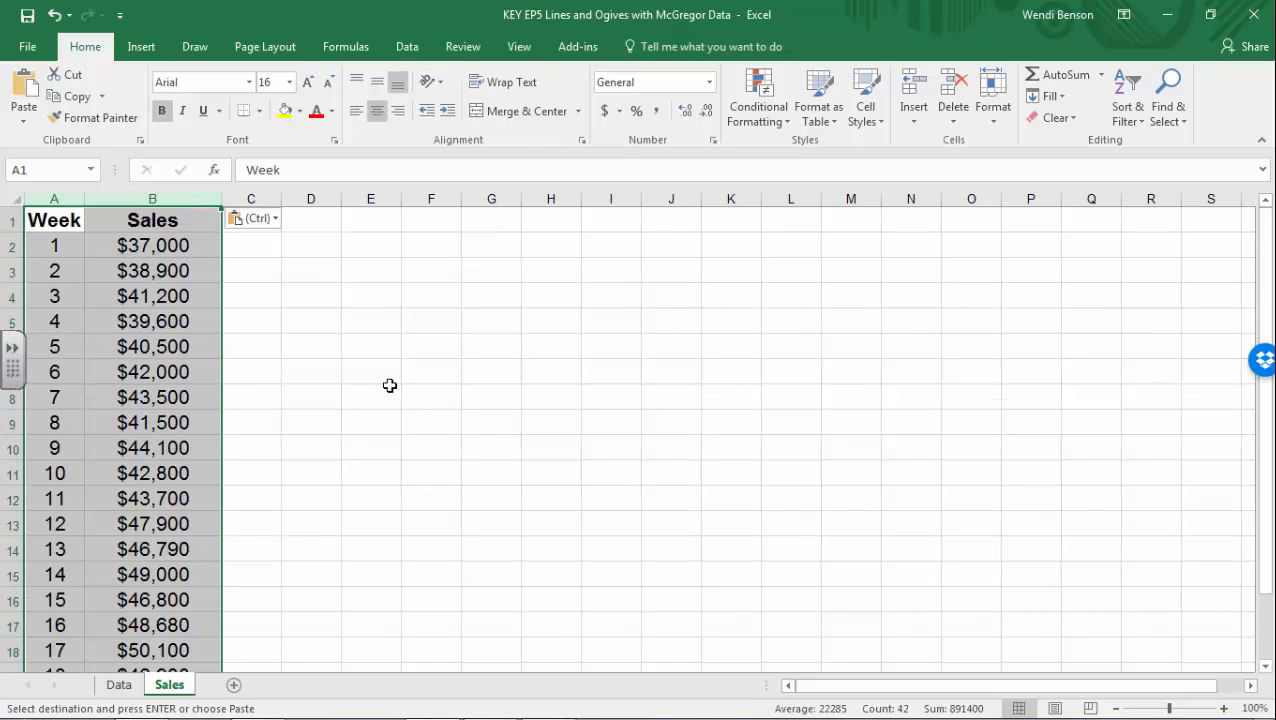
pyautogui.click(313, 318)
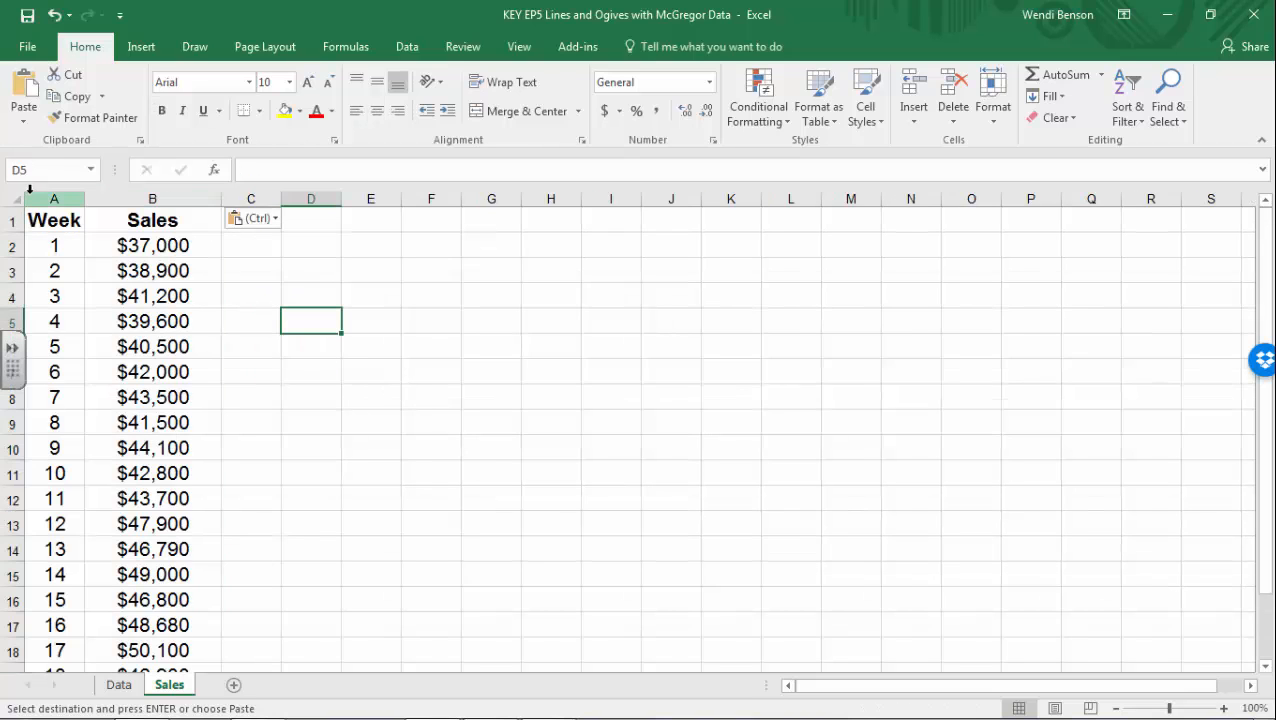
# - Insert a scatter chart with straight lines and markers from the Week and Sales columns and delete its chart title
pyautogui.moveTo(42, 197); pyautogui.dragTo(120, 194)
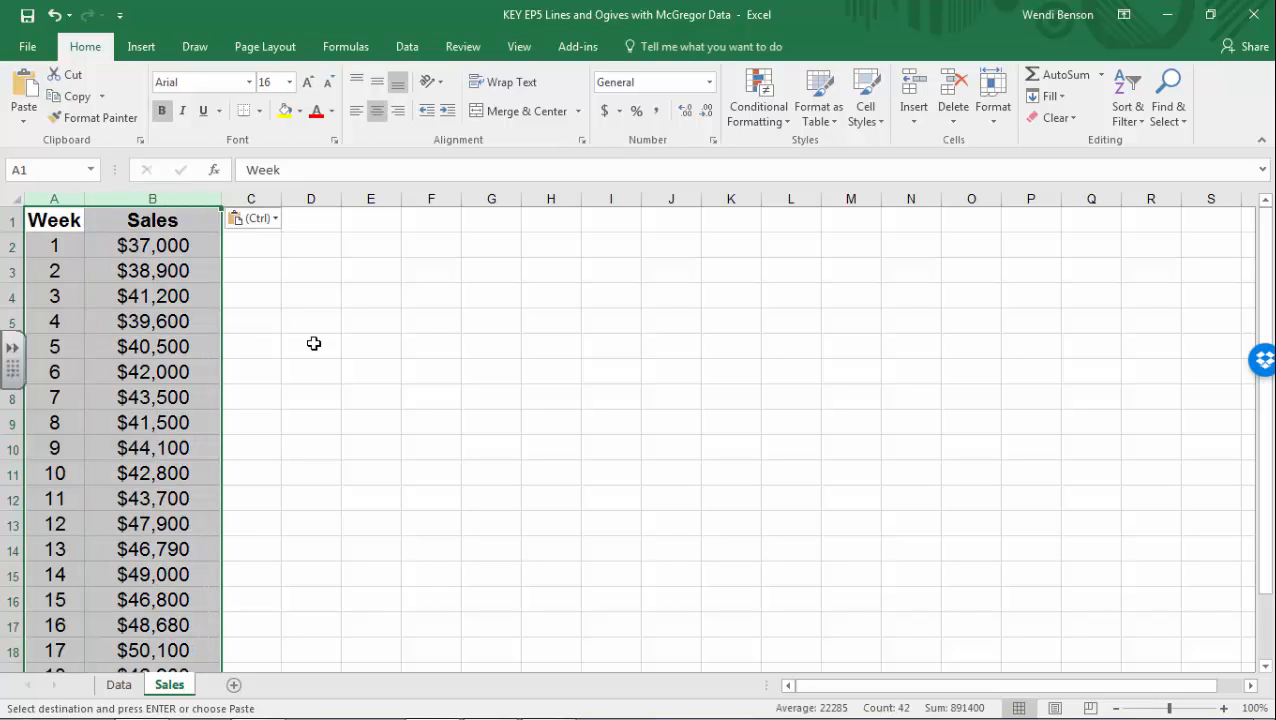
pyautogui.click(140, 46)
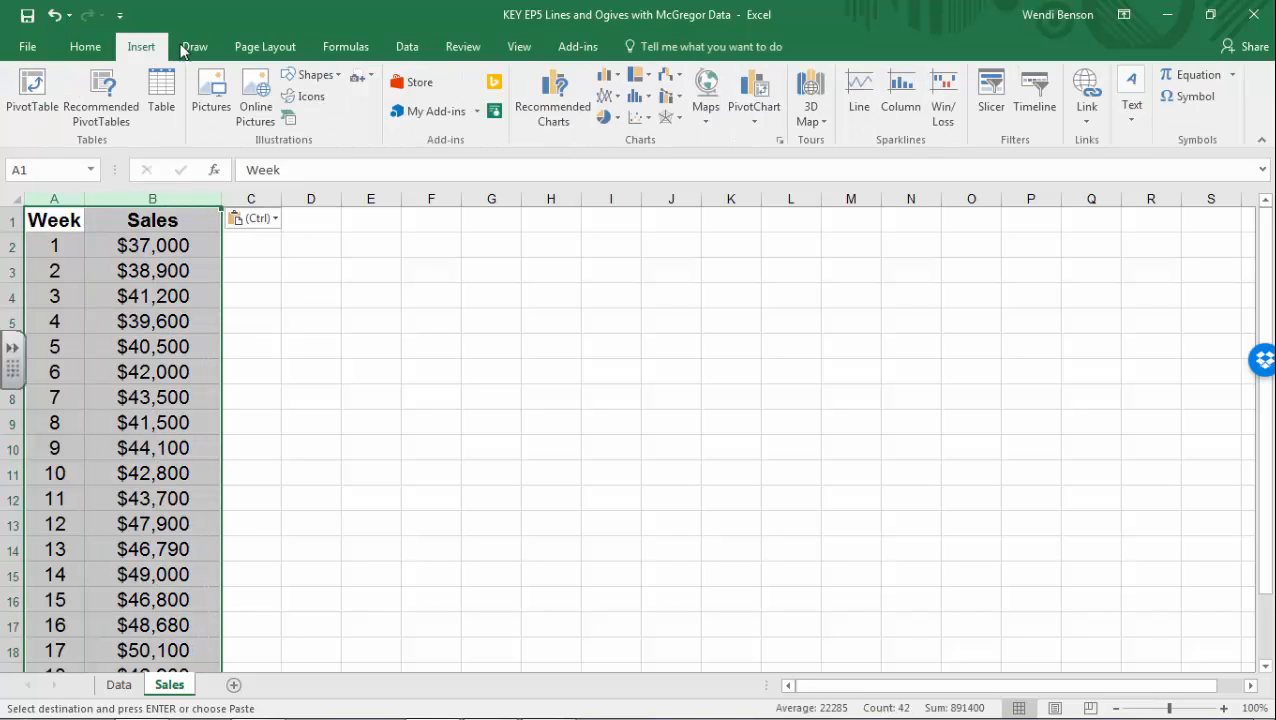
pyautogui.click(640, 118)
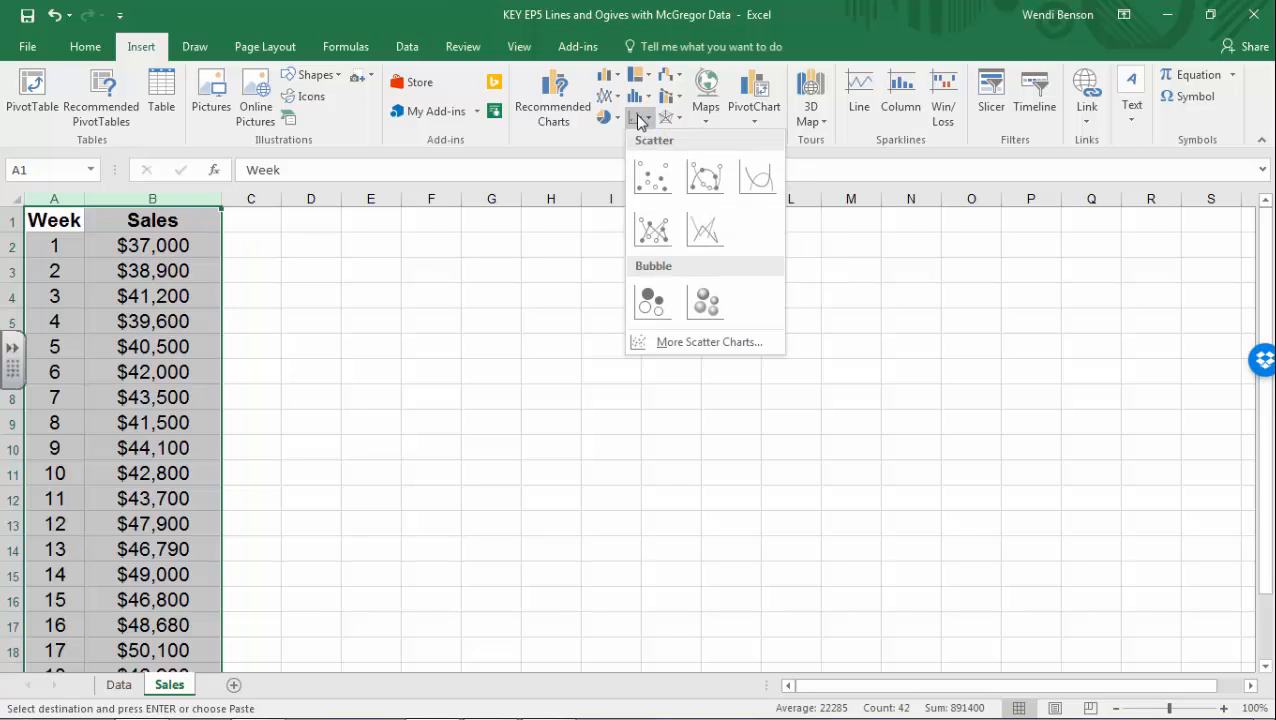
pyautogui.click(668, 233)
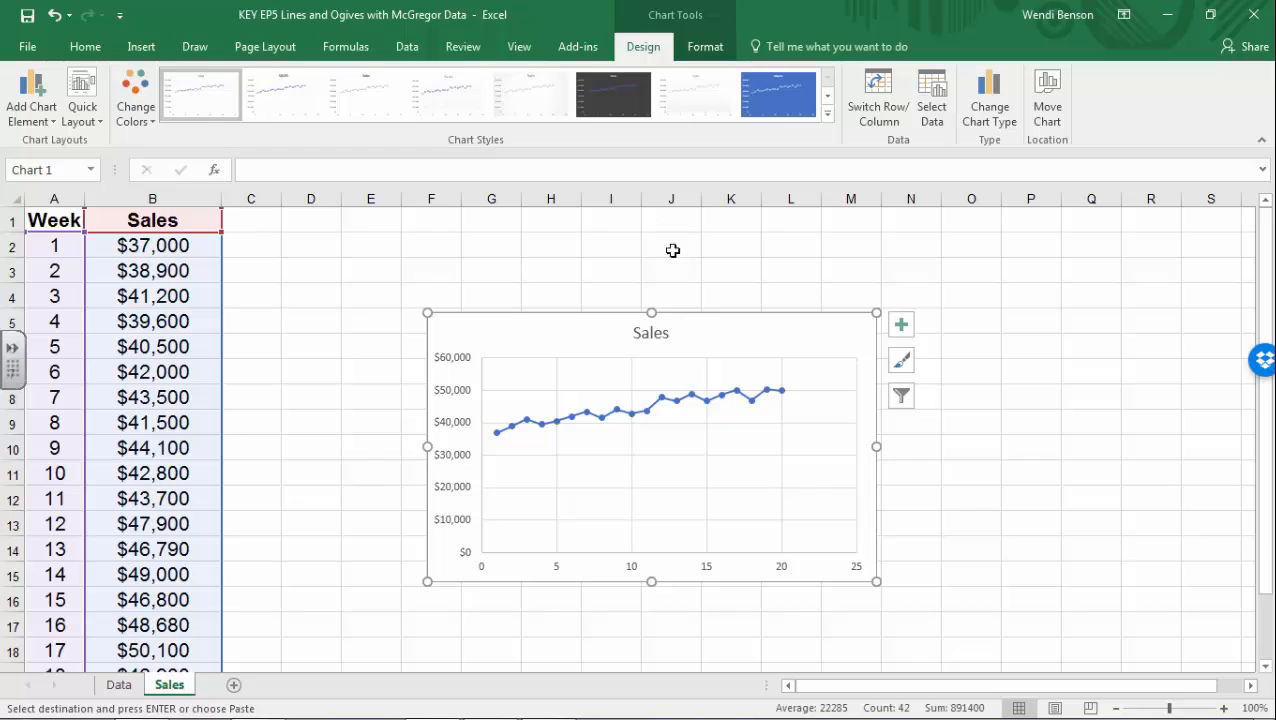
pyautogui.click(651, 336)
pyautogui.press('Delete')
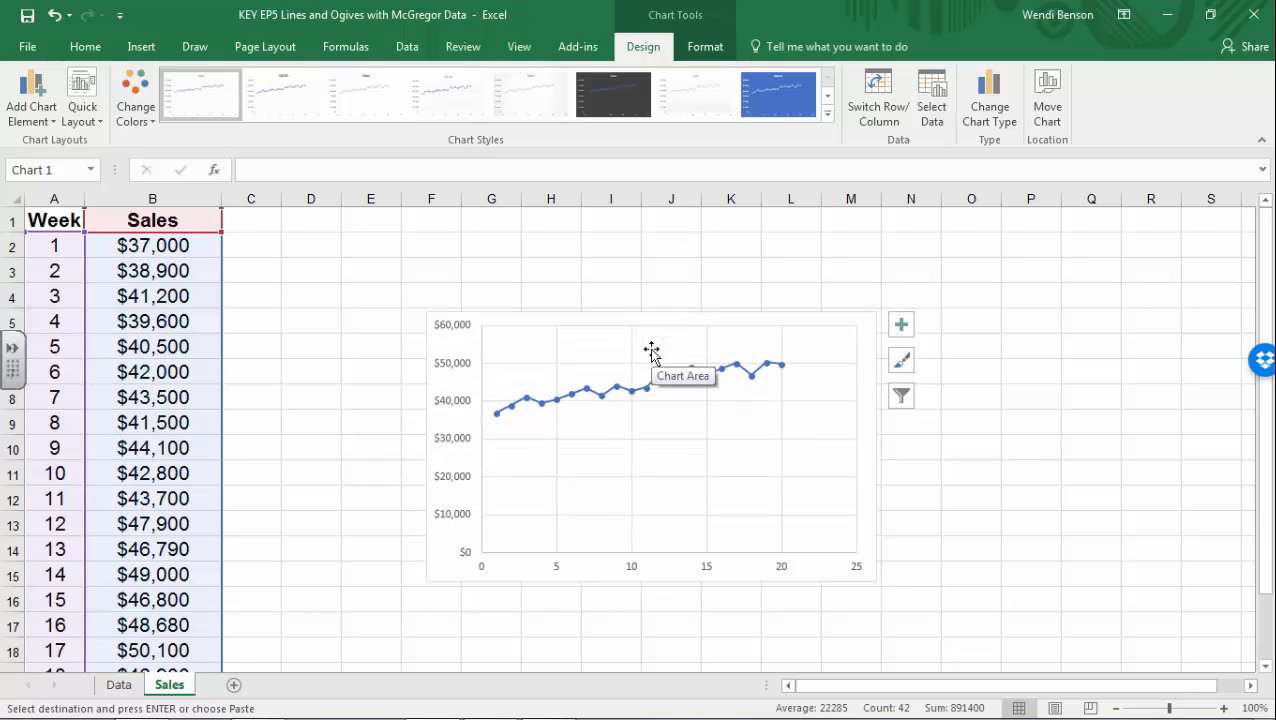
# - Add primary horizontal and primary vertical axis titles to the sales chart
pyautogui.click(31, 100)
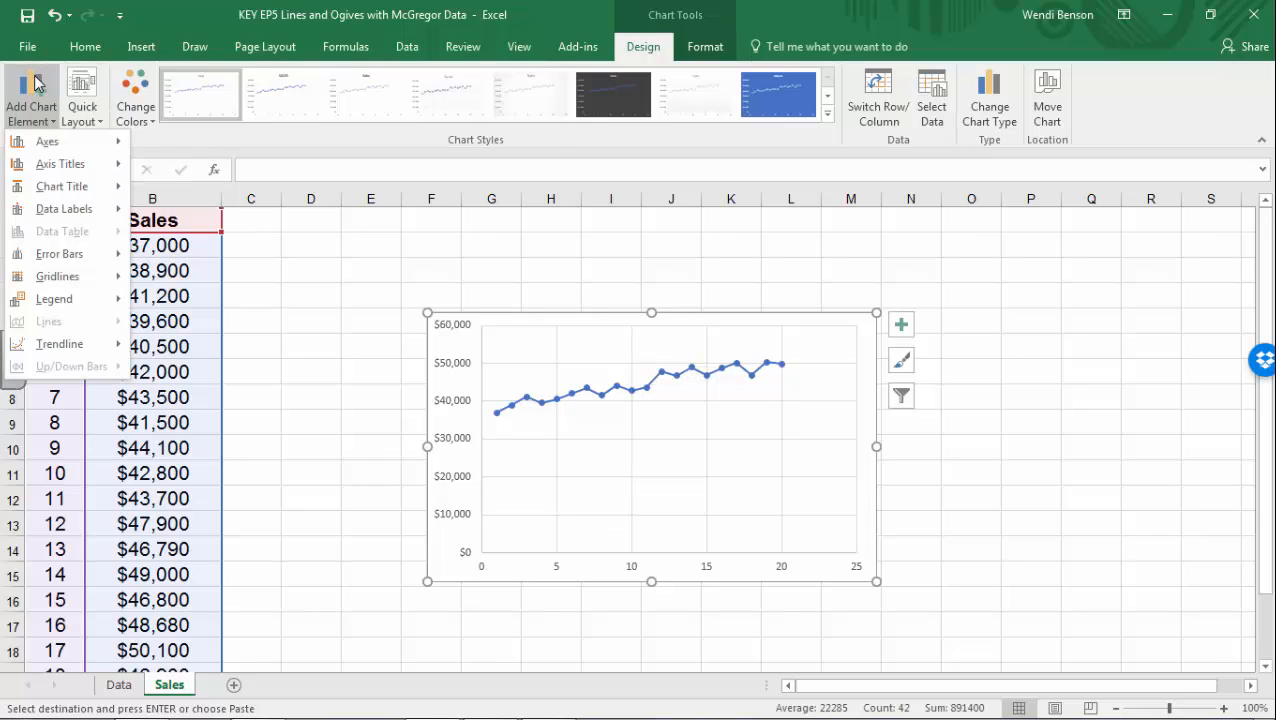
pyautogui.moveTo(72, 170)
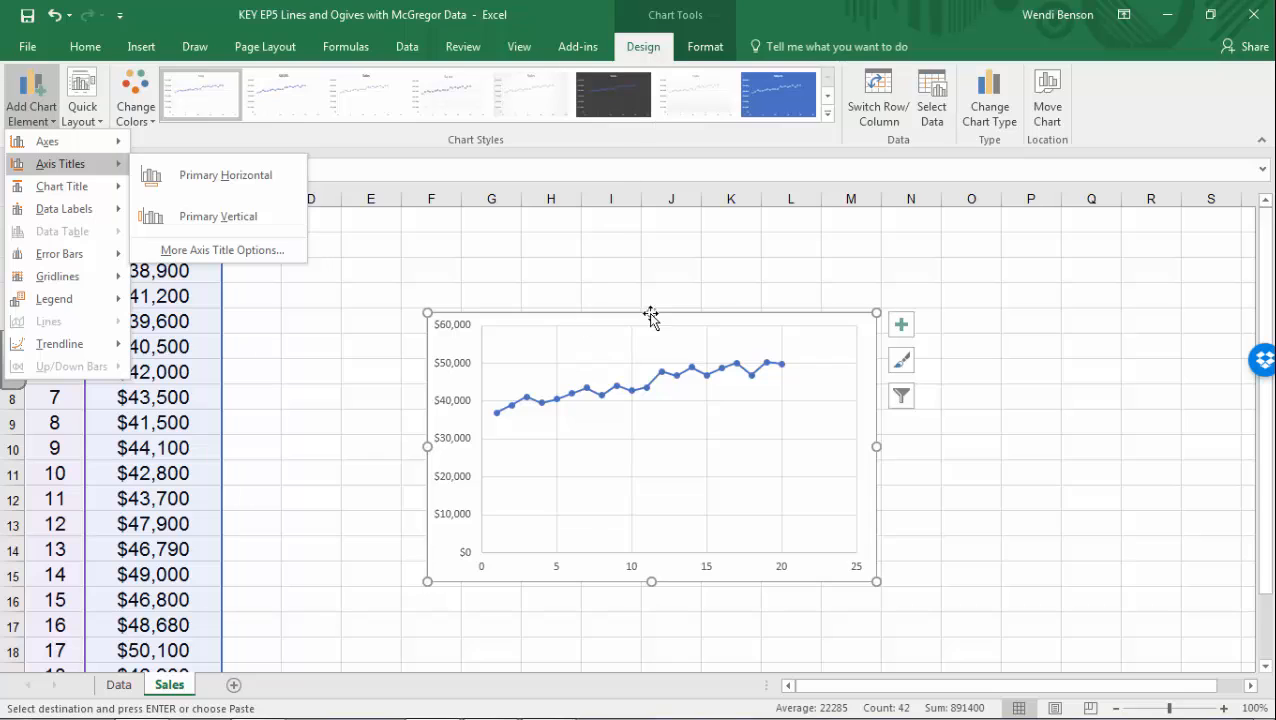
pyautogui.click(772, 348)
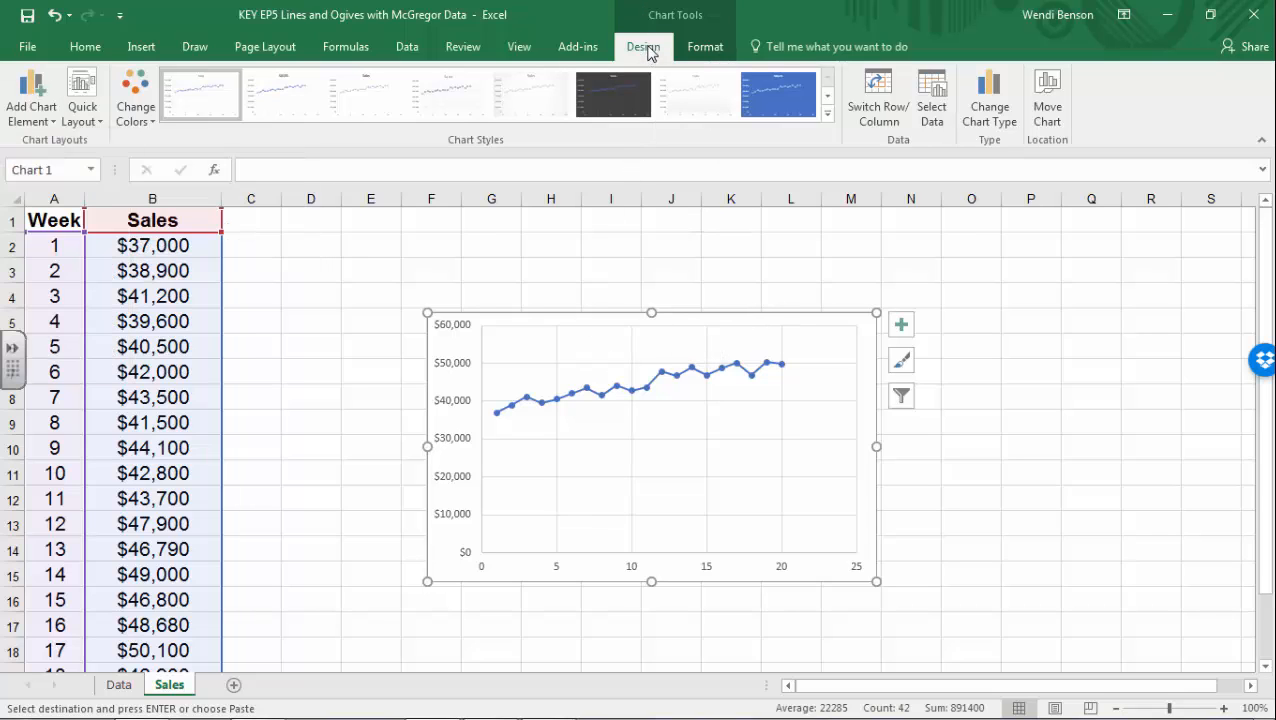
pyautogui.click(33, 105)
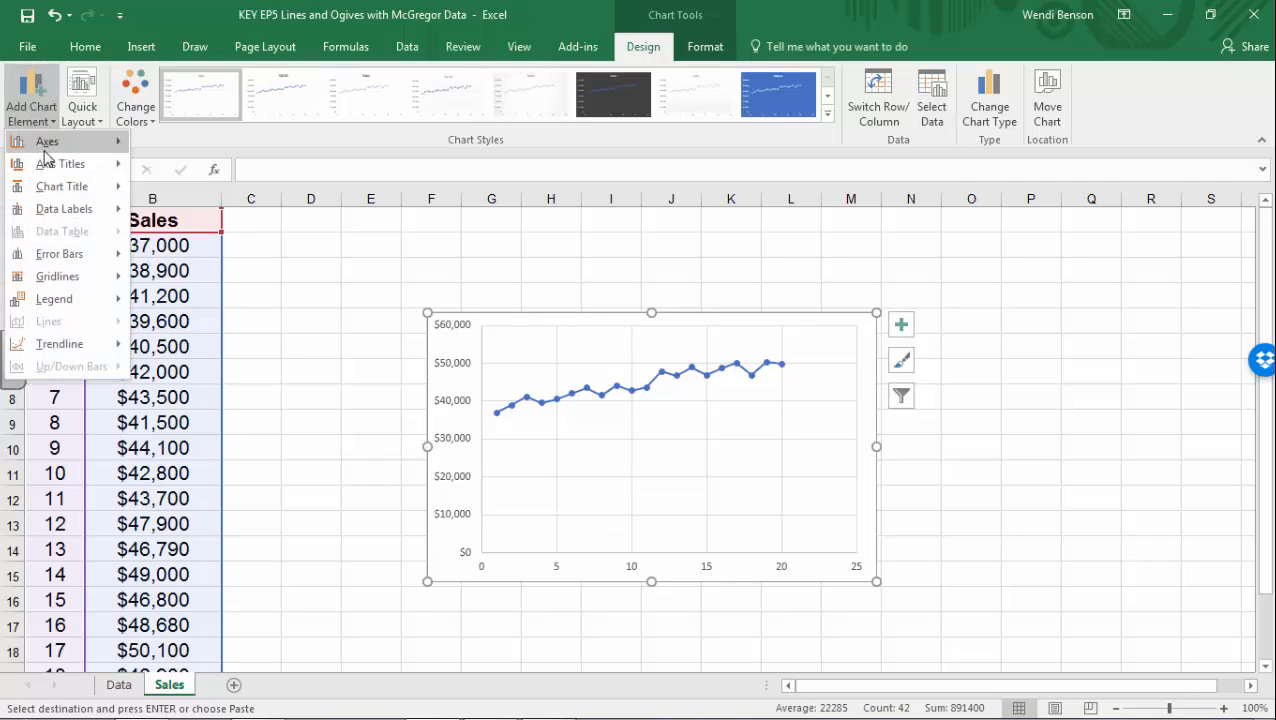
pyautogui.moveTo(50, 163)
pyautogui.click(180, 174)
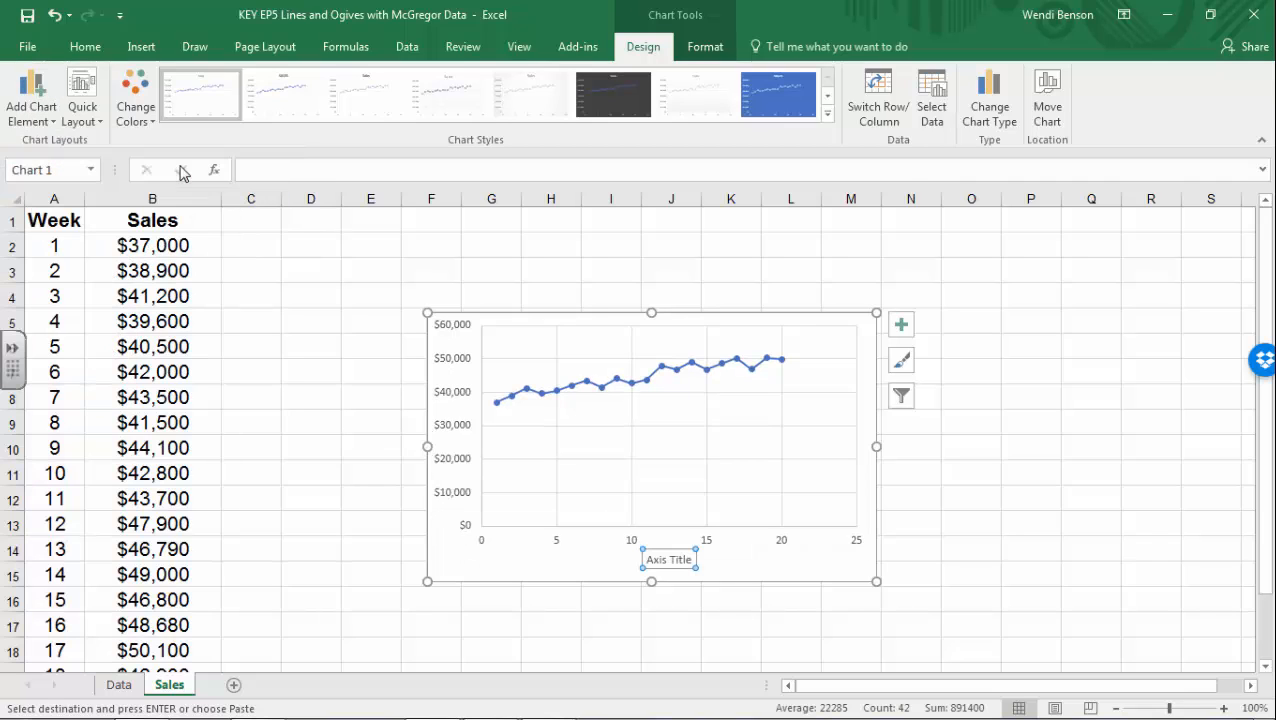
pyautogui.click(55, 122)
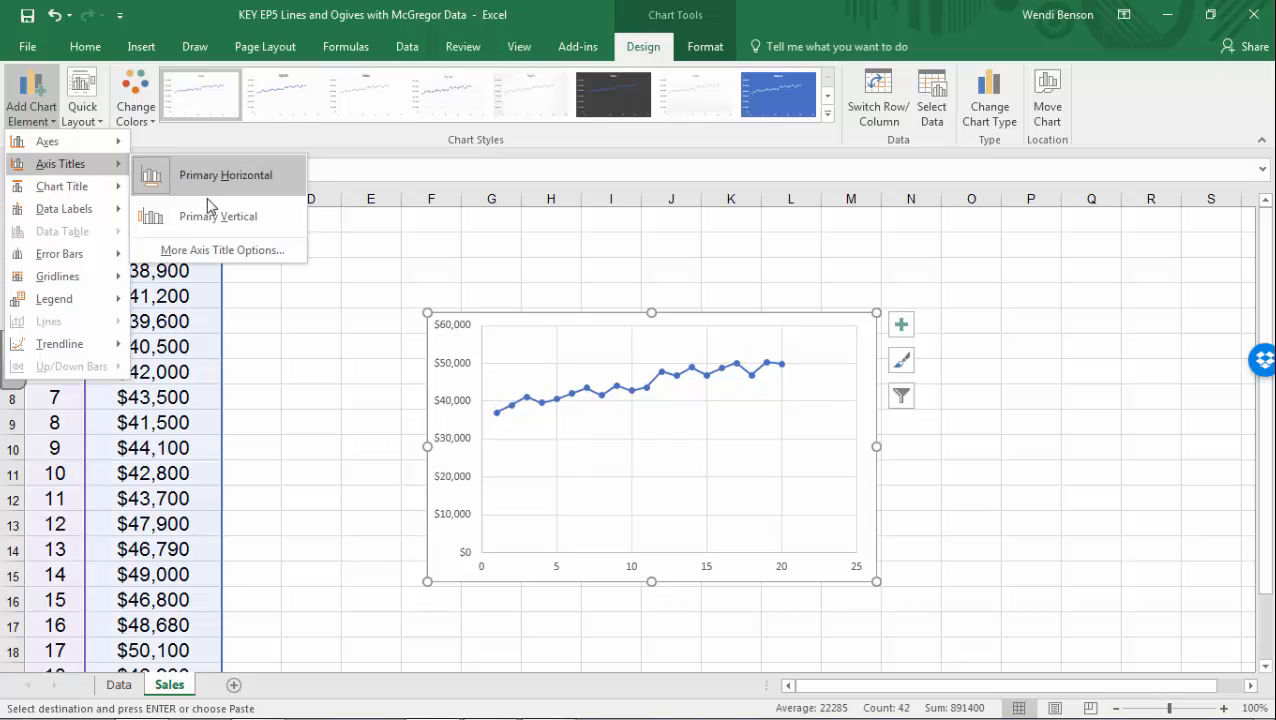
pyautogui.click(208, 216)
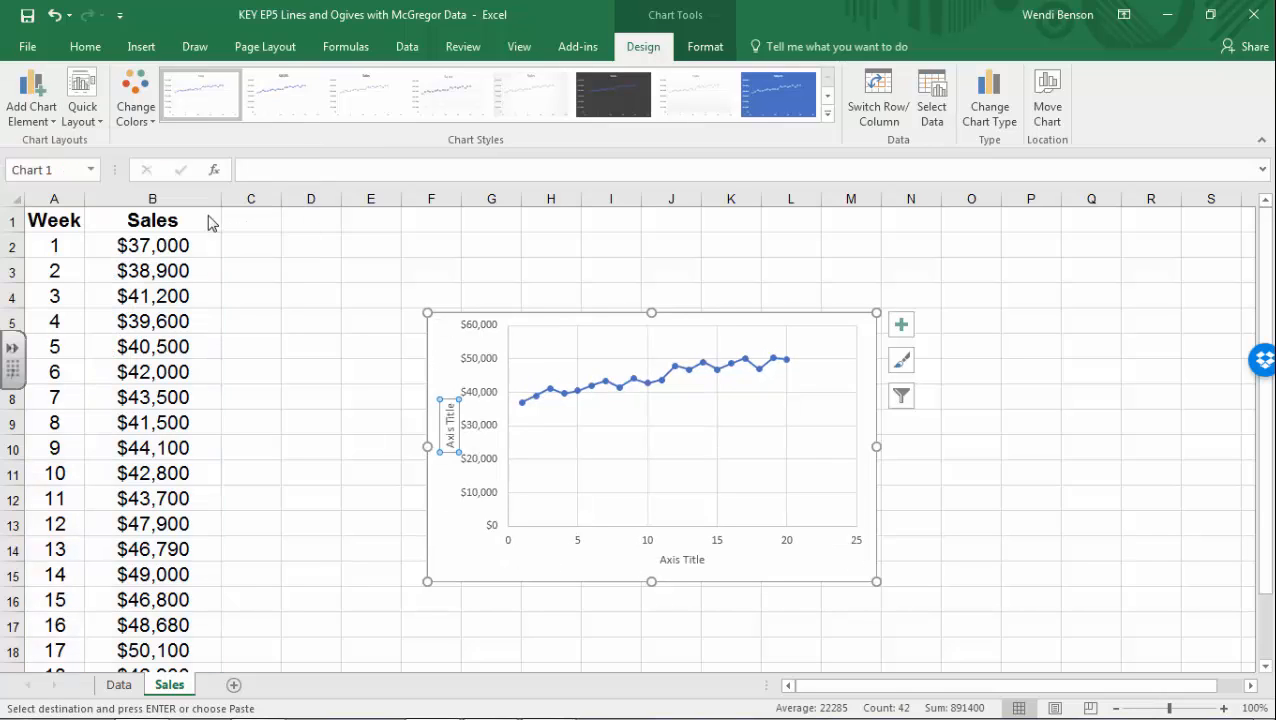
# - Label the chart's horizontal axis "Week" and its vertical axis "Sales"
pyautogui.click(686, 561)
pyautogui.moveTo(660, 561); pyautogui.dragTo(704, 563)
pyautogui.write('Week')
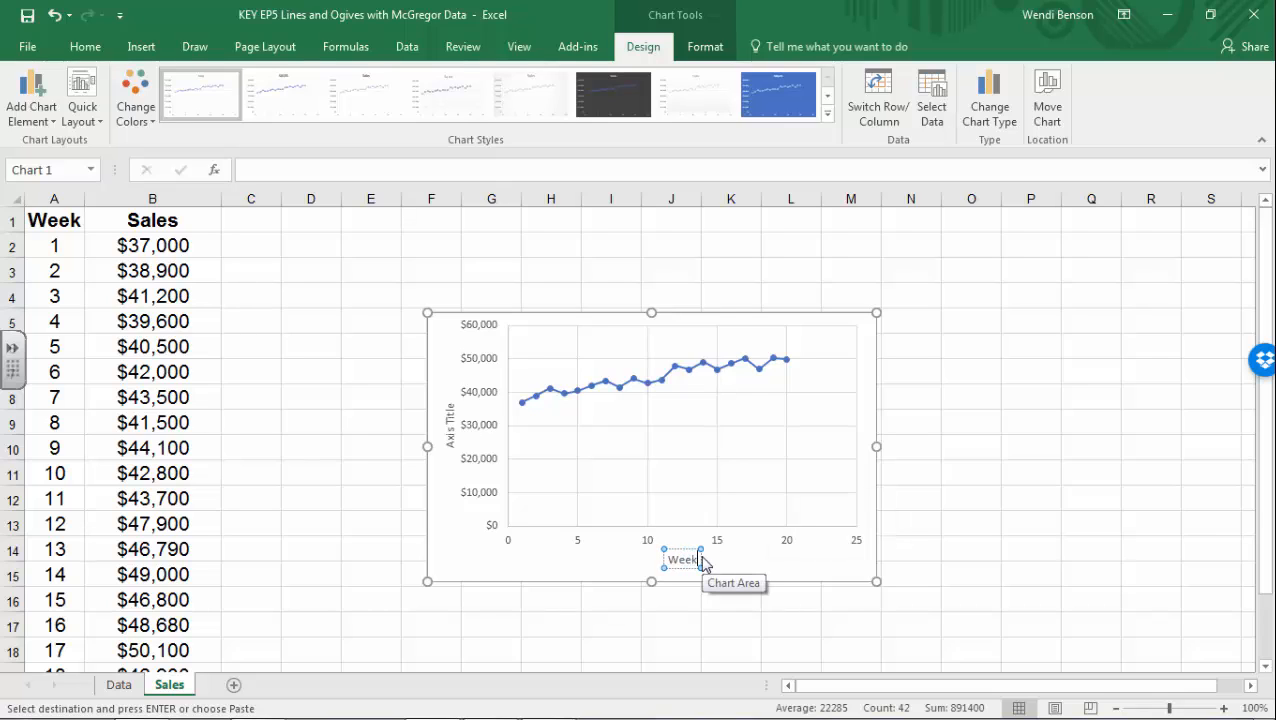
pyautogui.click(450, 420)
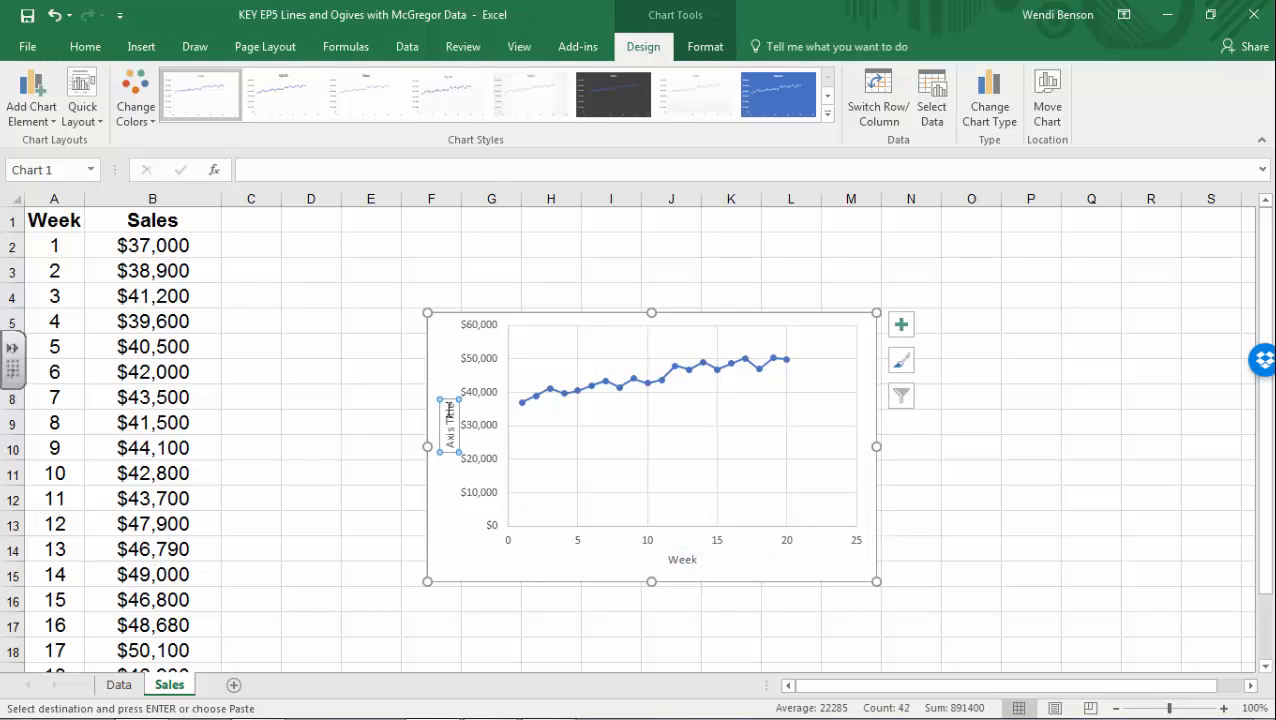
pyautogui.moveTo(446, 402); pyautogui.dragTo(451, 432)
pyautogui.write('Sales')
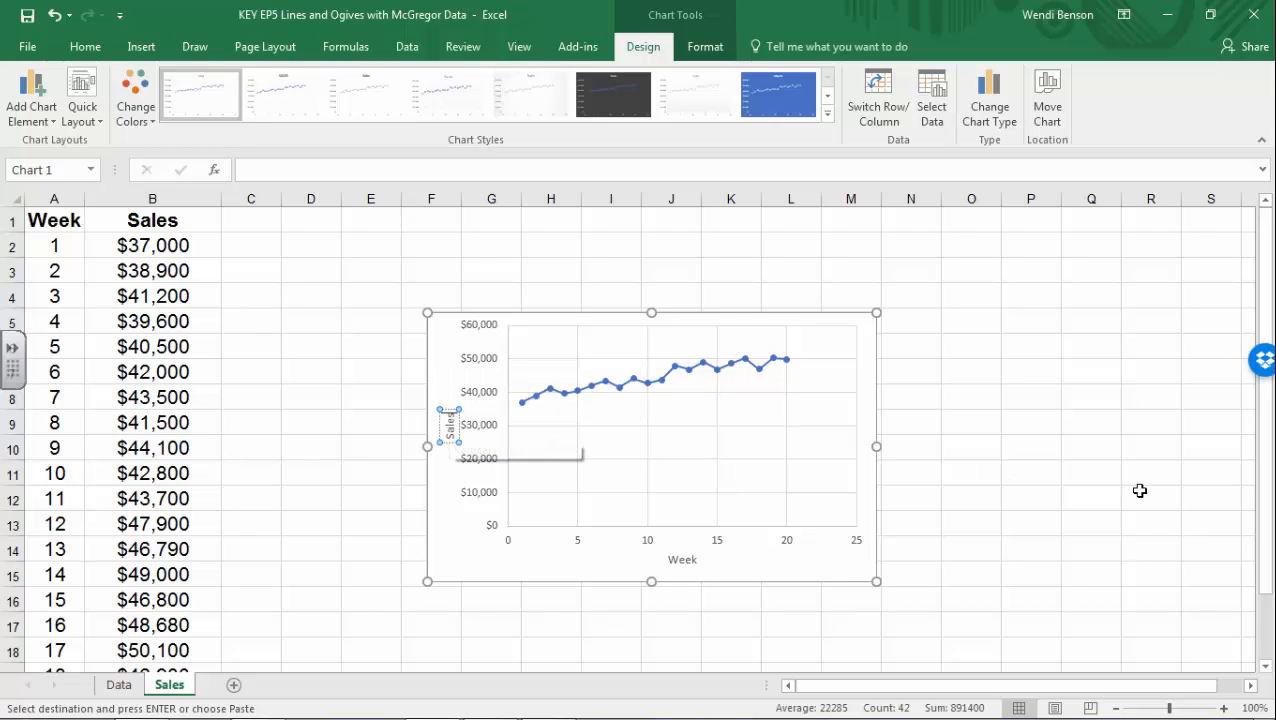
pyautogui.click(996, 510)
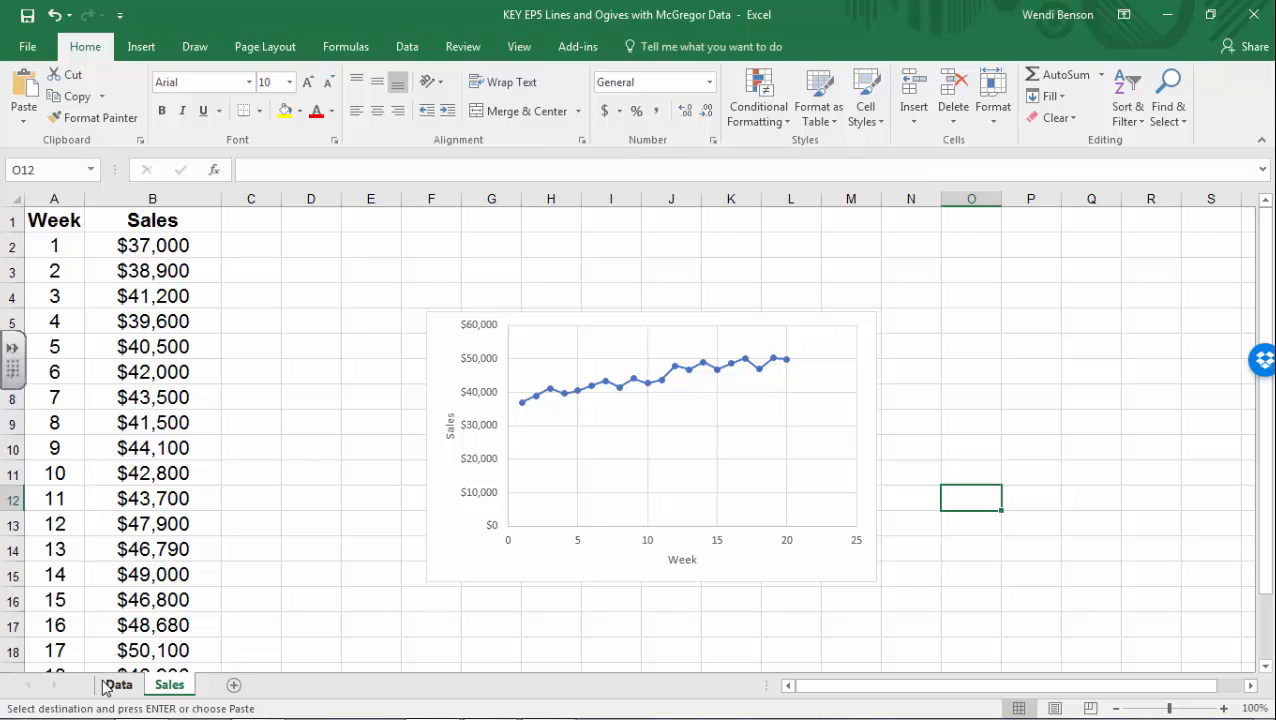
# - Add another worksheet named Profit and return to the Data sheet
pyautogui.click(233, 685)
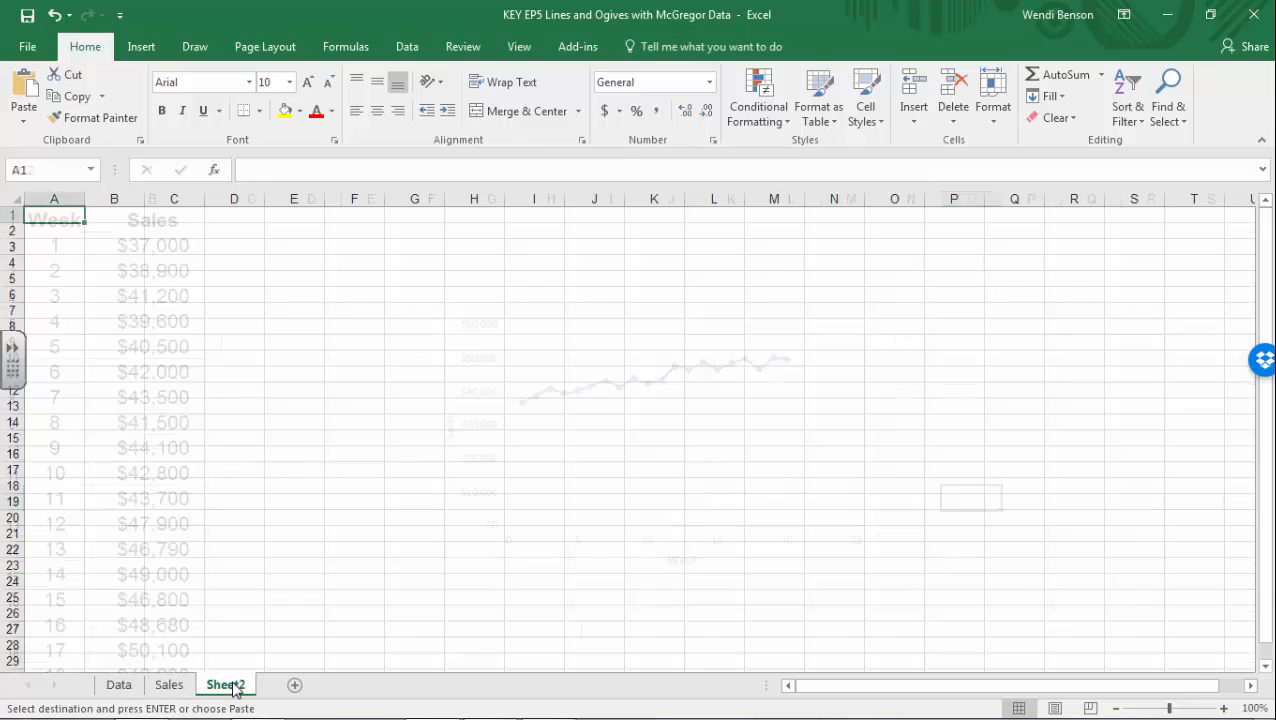
pyautogui.write('Profit')
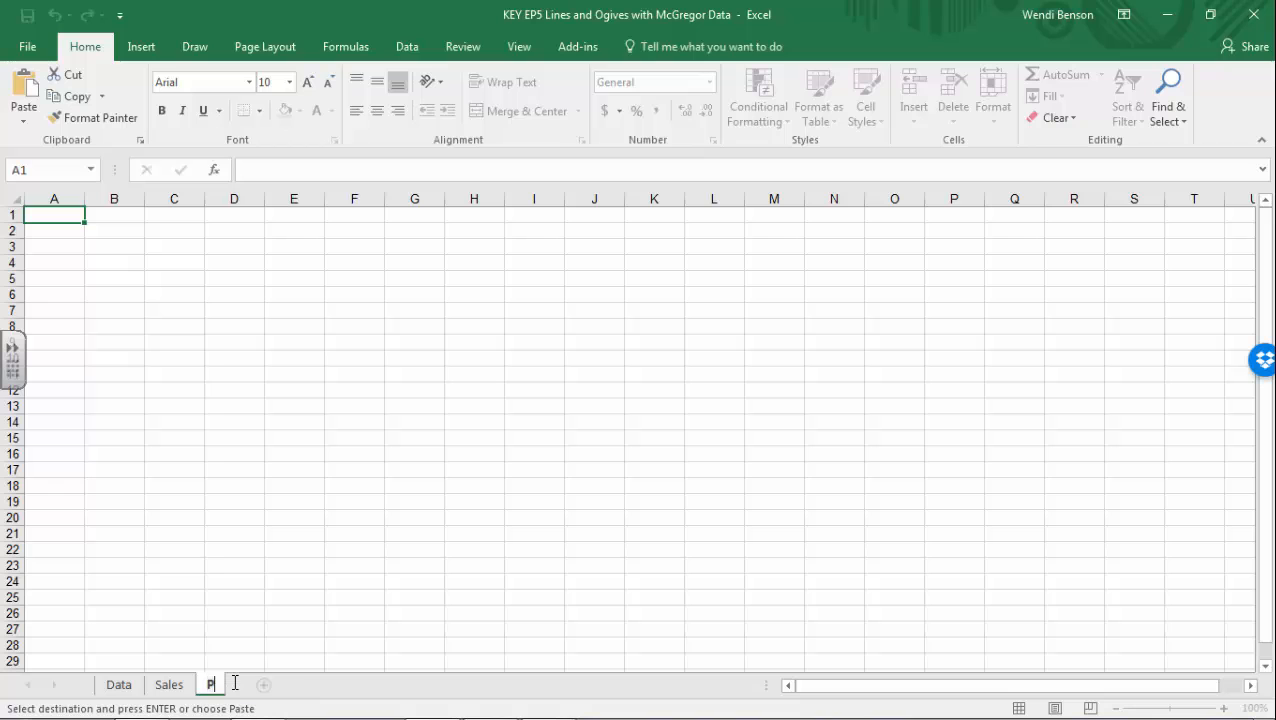
pyautogui.click(122, 686)
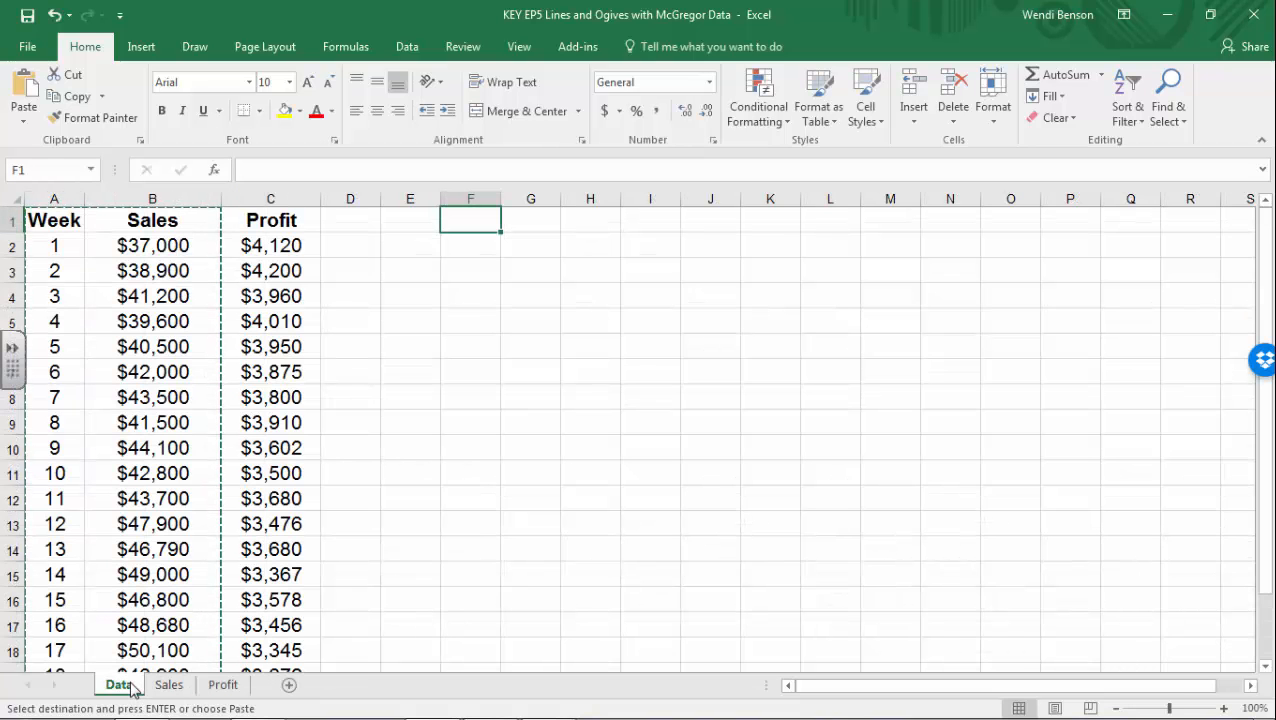
# - Copy the non-adjacent Week and Profit columns together, leaving out the Sales column
pyautogui.click(62, 200)
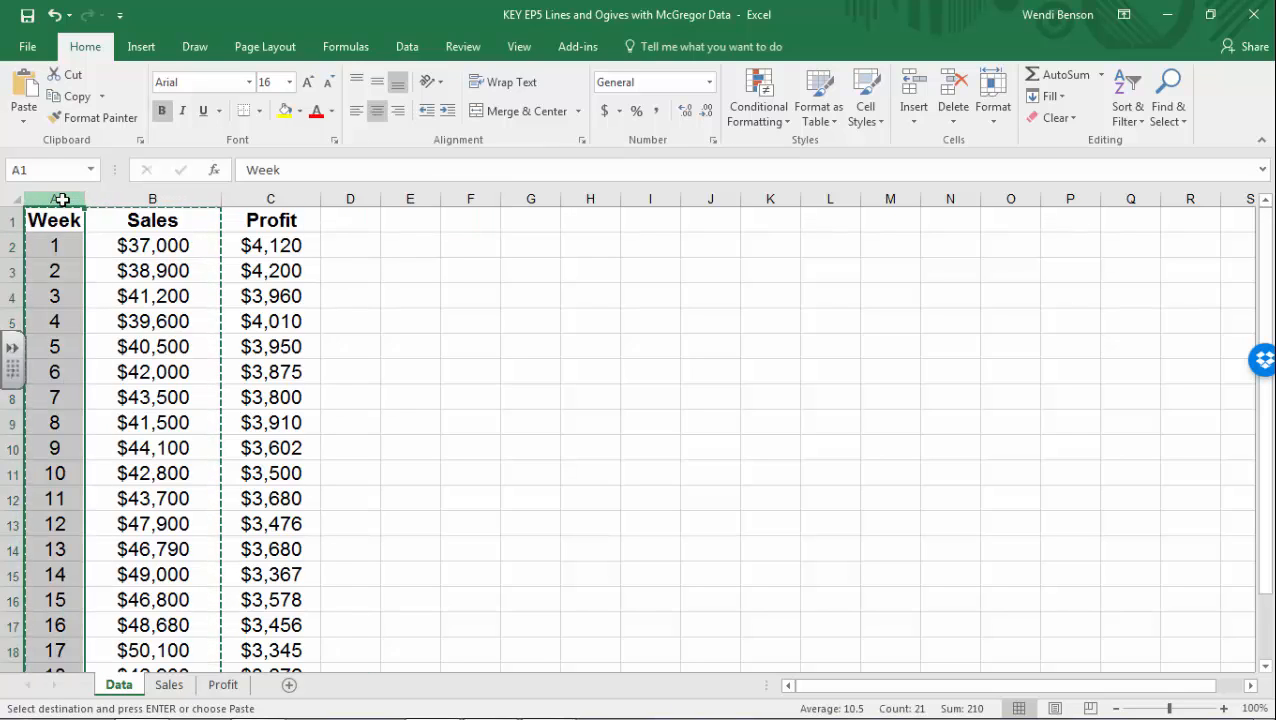
pyautogui.keyDown('ctrl'); pyautogui.click(252, 198); pyautogui.keyUp('ctrl')
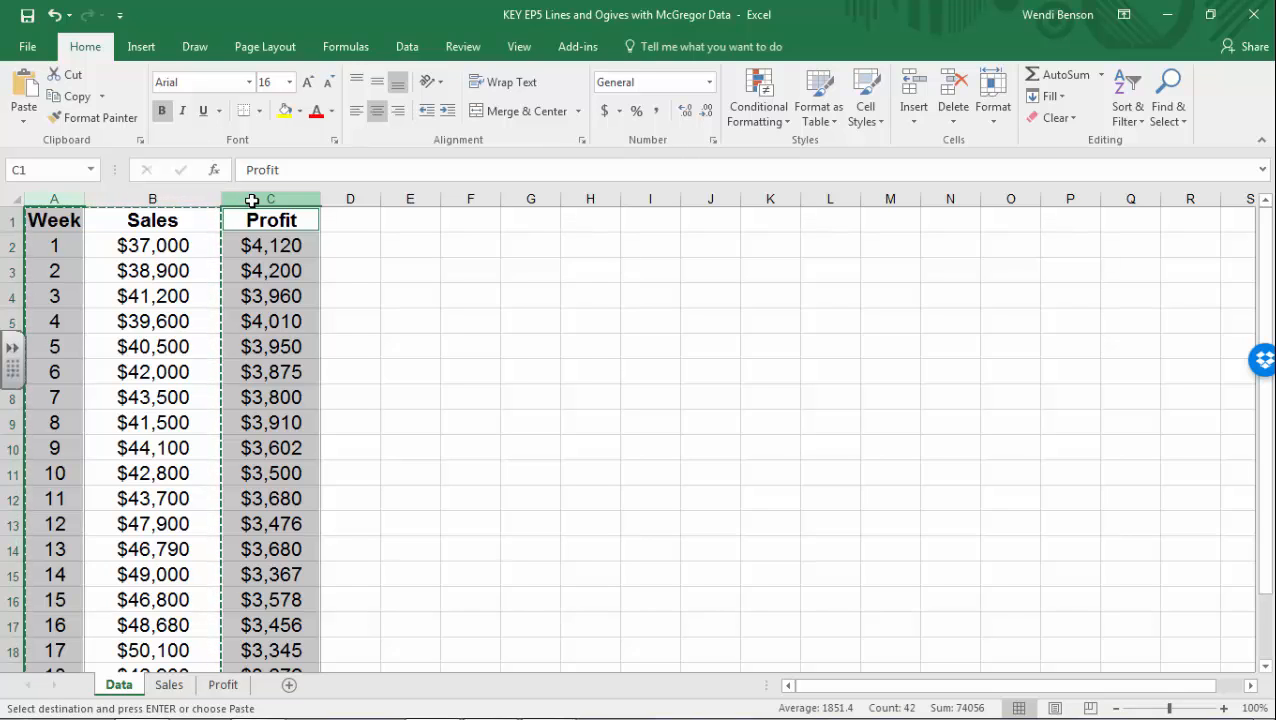
pyautogui.hotkey('ctrl', 'c')
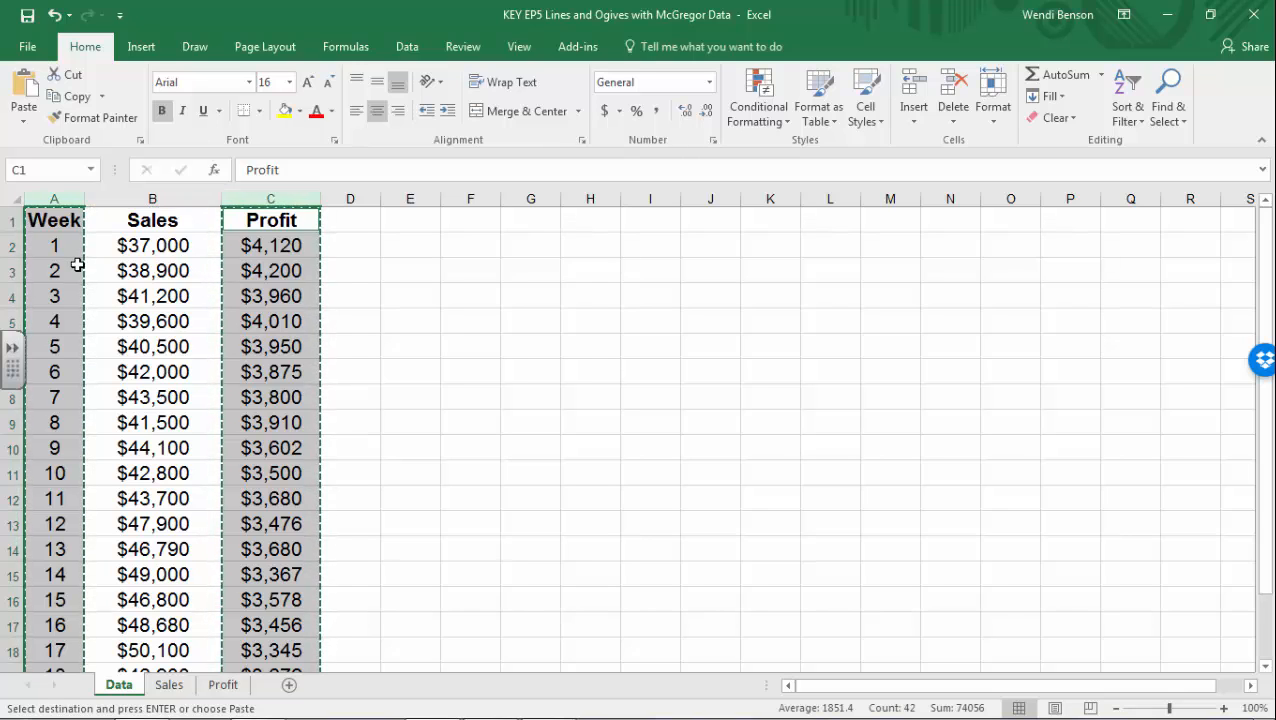
# - Paste the copied Week and Profit columns into the Profit sheet and chart them as a scatter with straight lines and markers
pyautogui.click(226, 690)
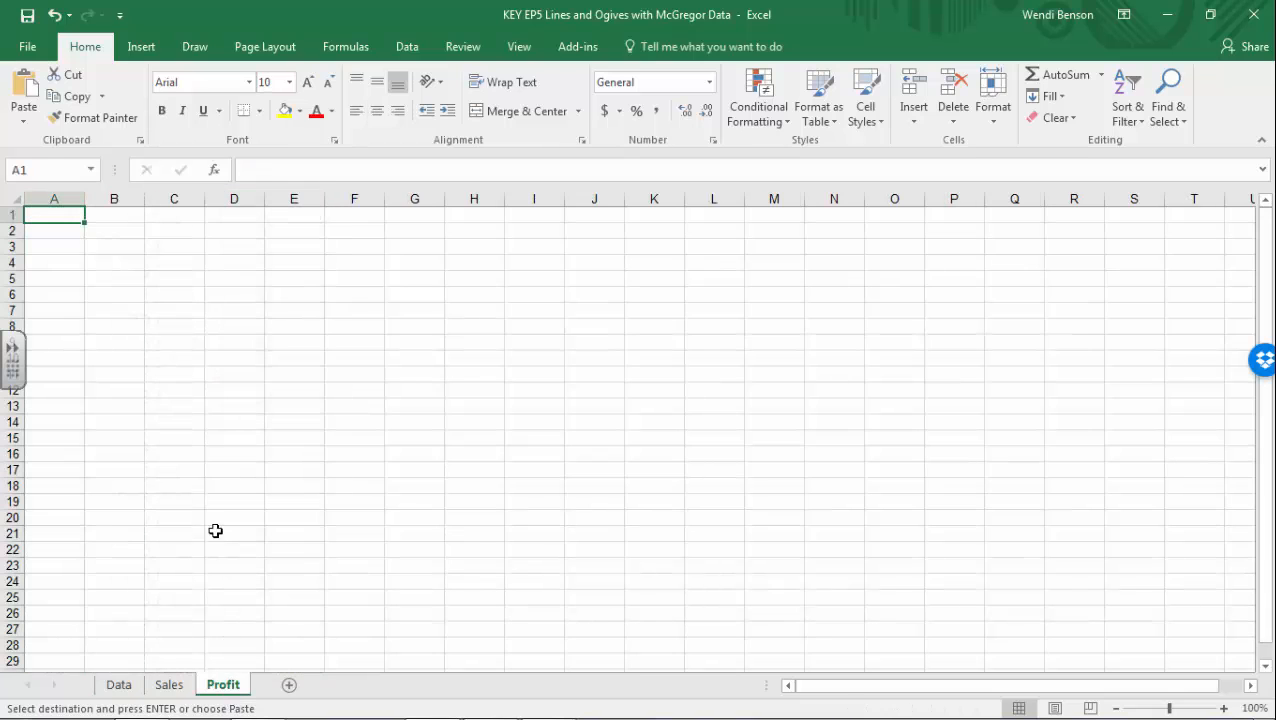
pyautogui.hotkey('ctrl', 'v')
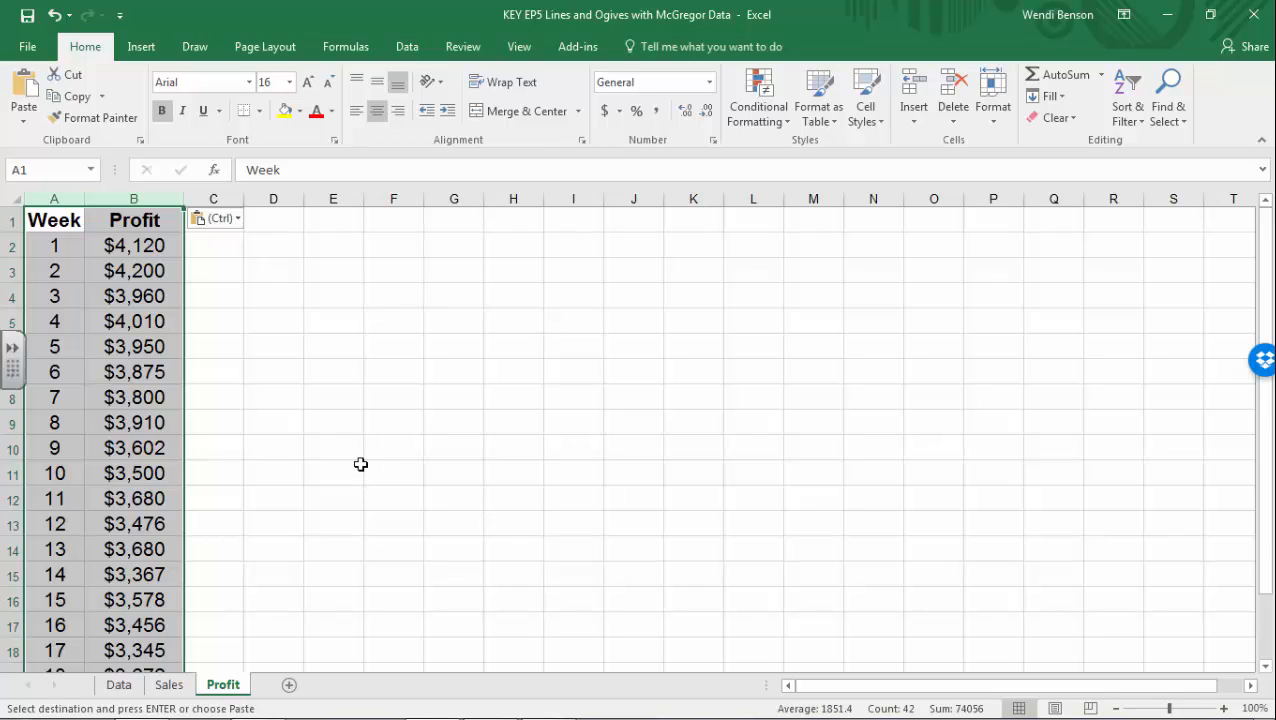
pyautogui.click(71, 193)
pyautogui.moveTo(71, 193); pyautogui.dragTo(117, 193)
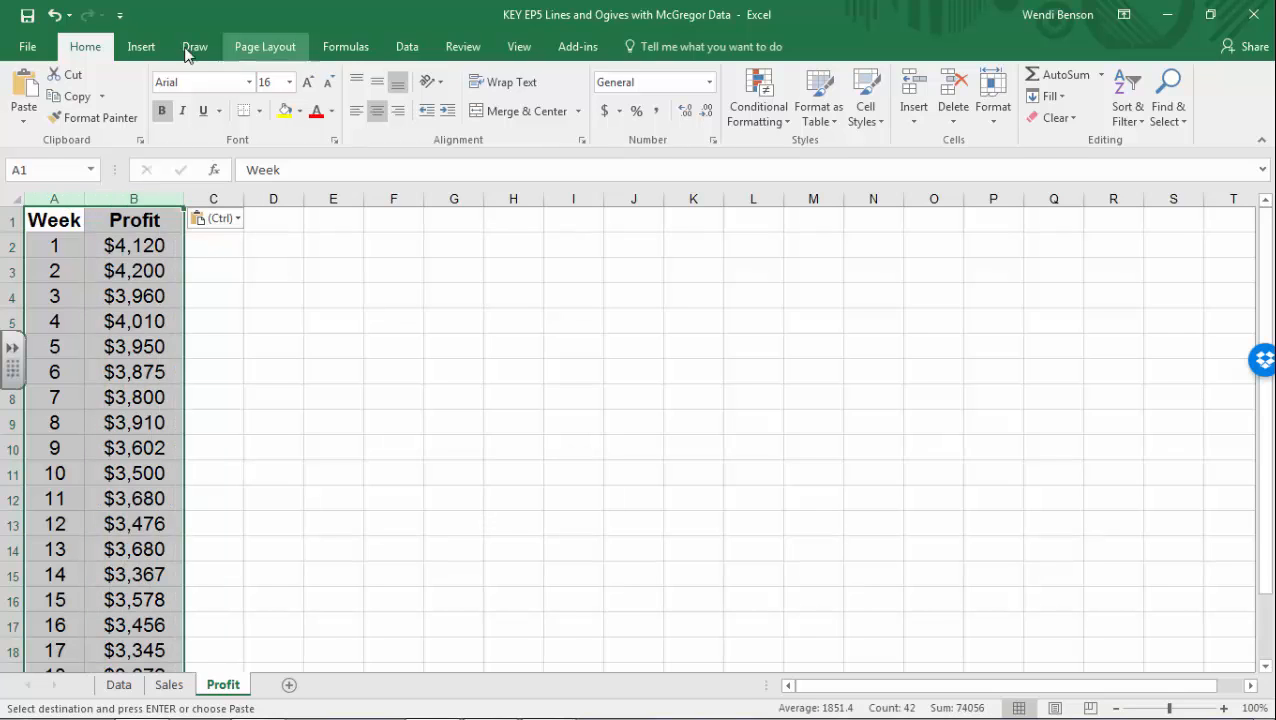
pyautogui.click(137, 47)
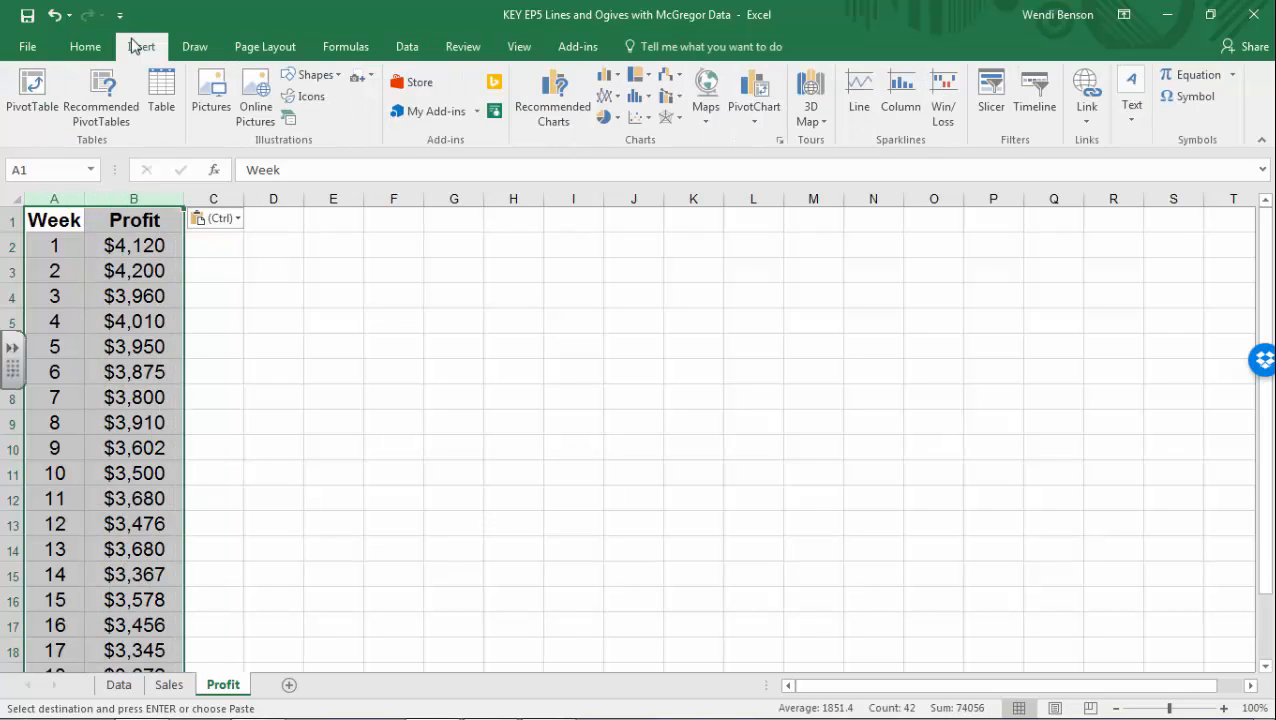
pyautogui.click(640, 119)
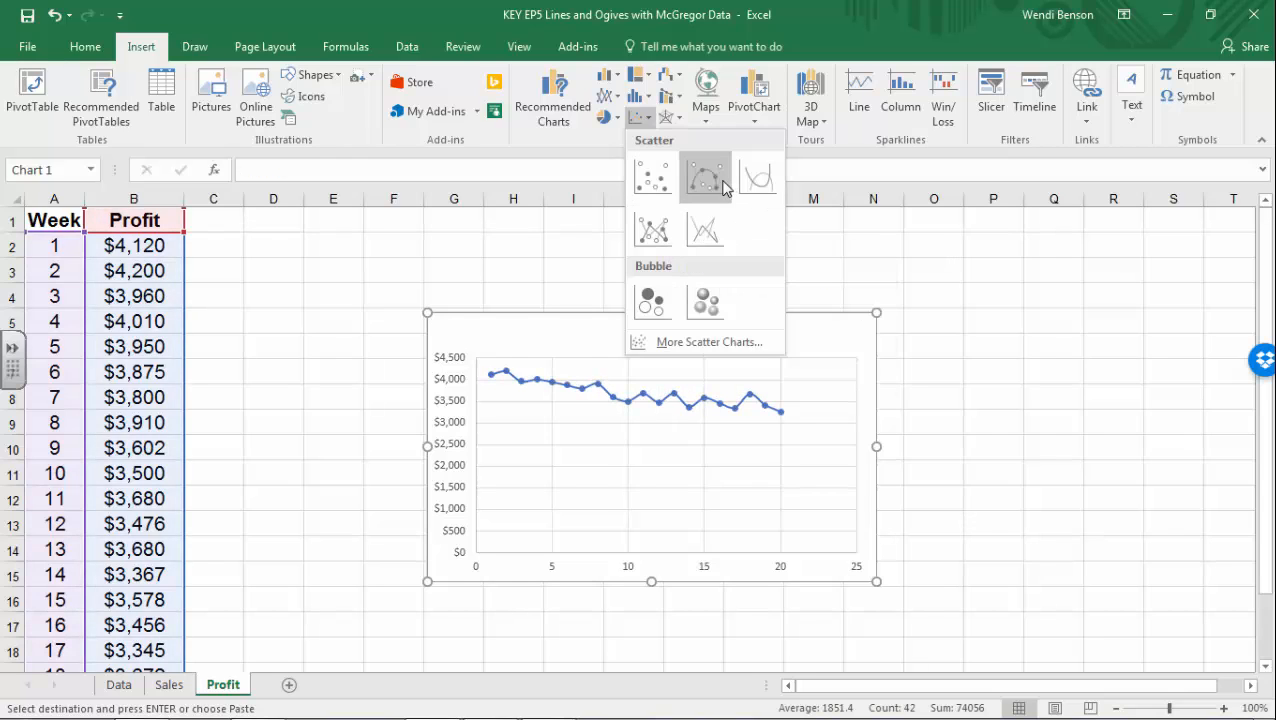
pyautogui.click(665, 236)
# - Delete the profit chart's title and add primary horizontal and primary vertical axis titles
pyautogui.click(641, 329)
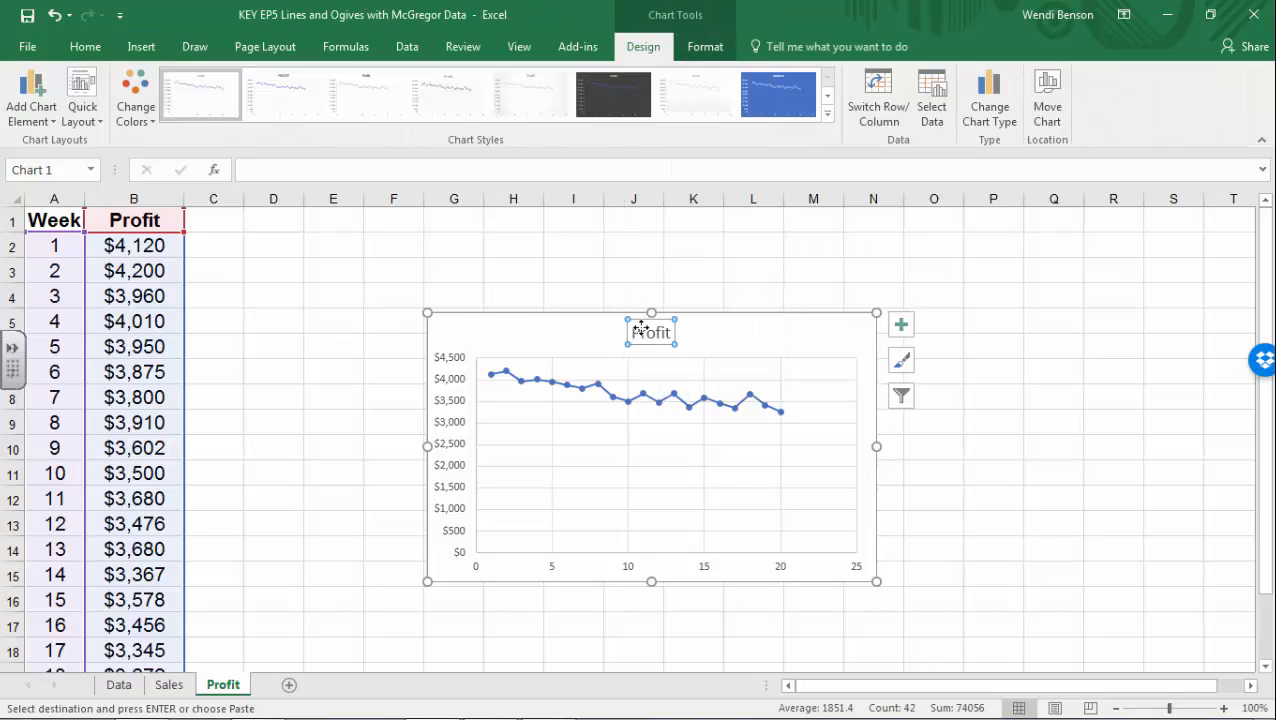
pyautogui.click(645, 345)
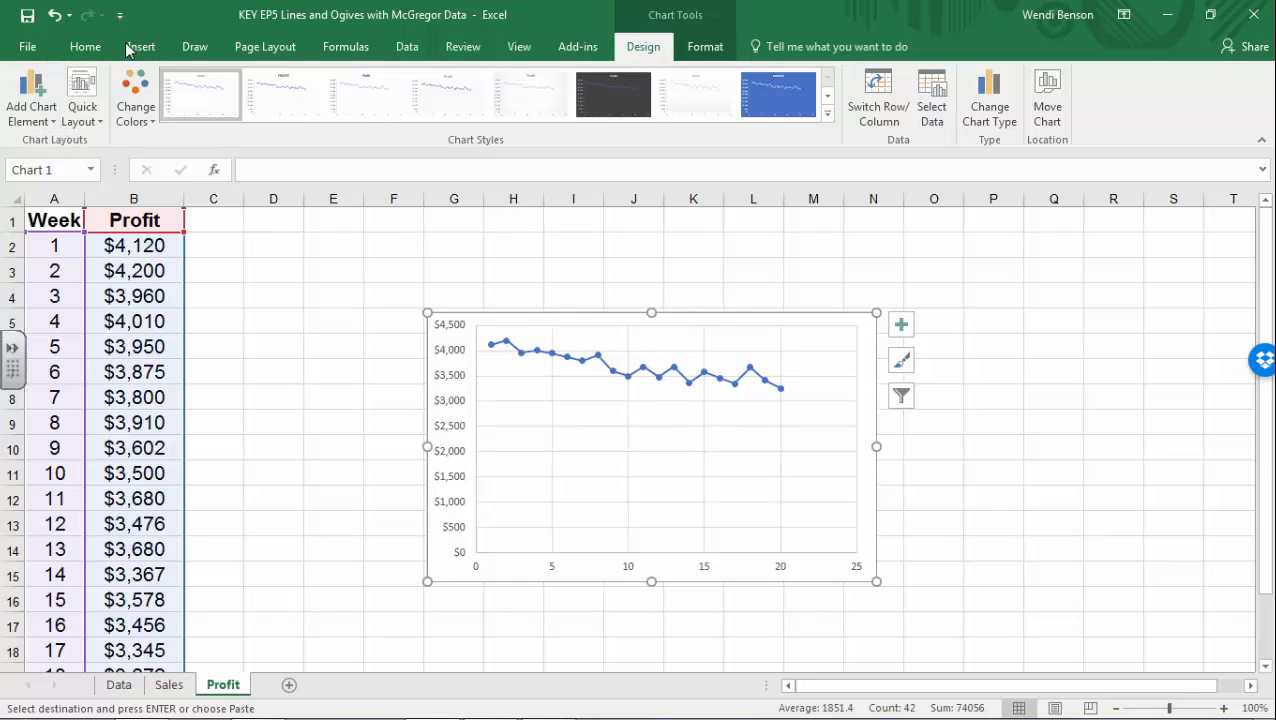
pyautogui.click(31, 95)
pyautogui.moveTo(60, 174)
pyautogui.click(205, 174)
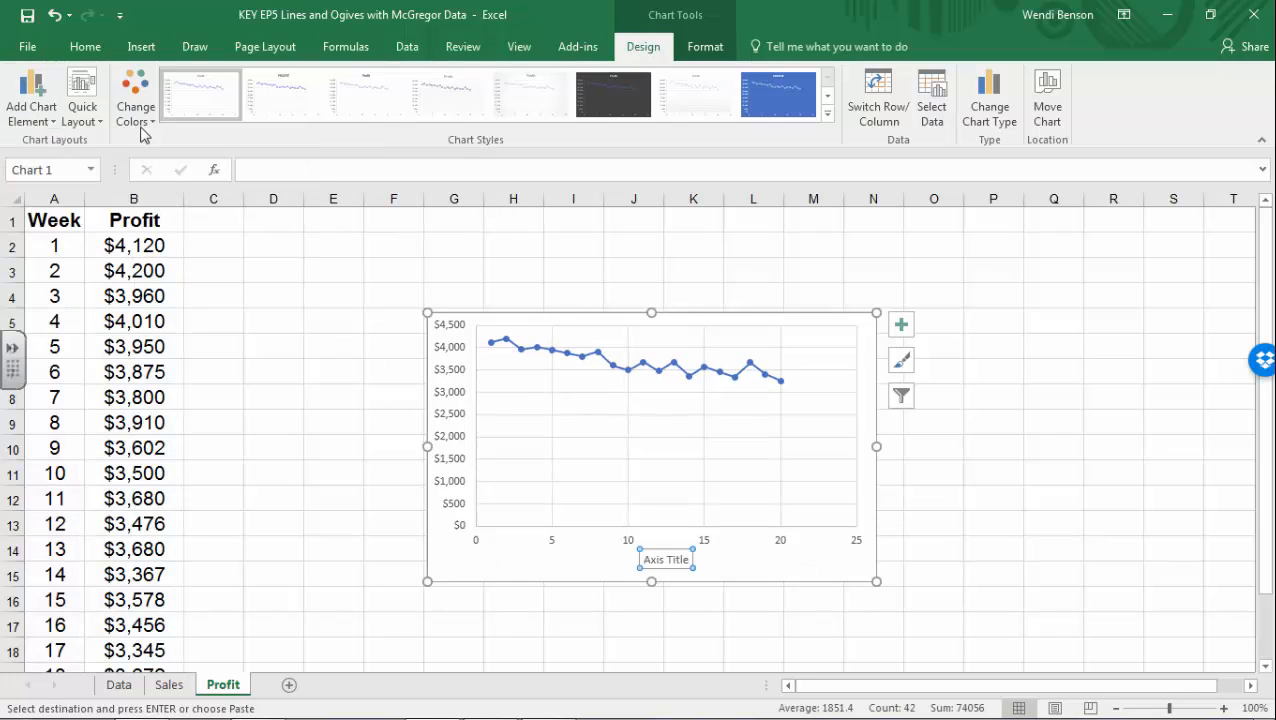
pyautogui.click(31, 95)
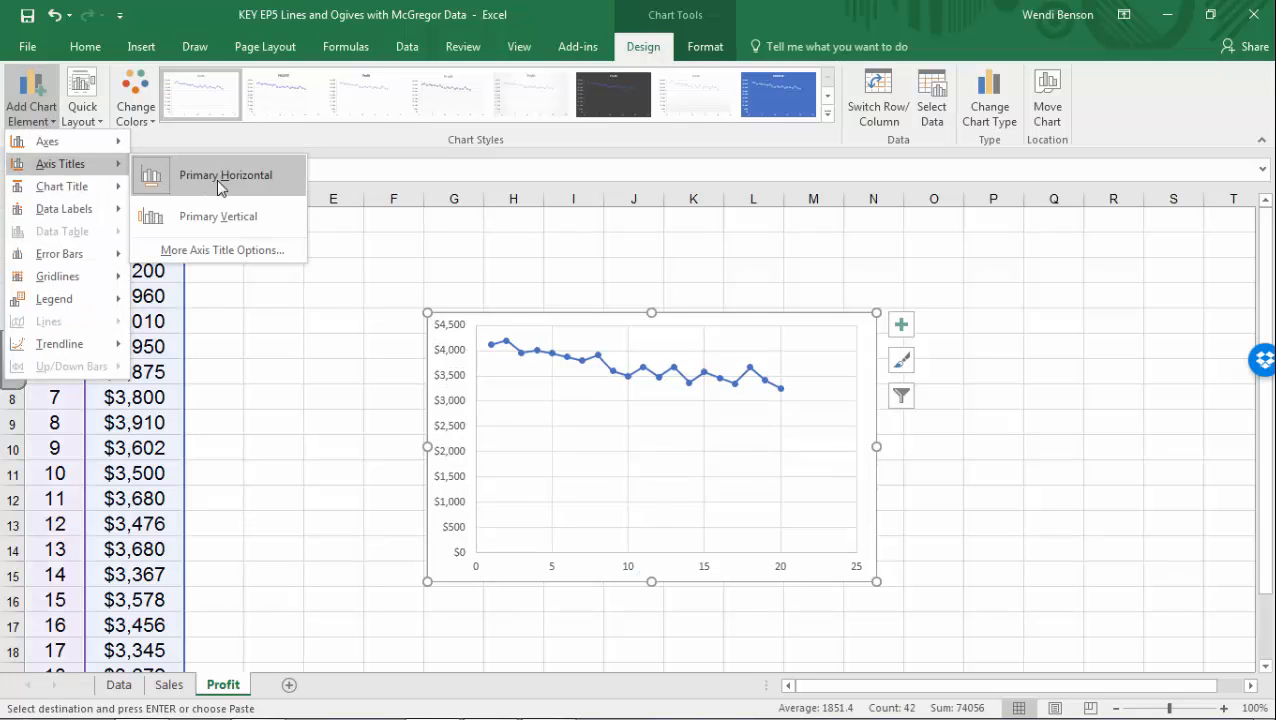
pyautogui.click(218, 220)
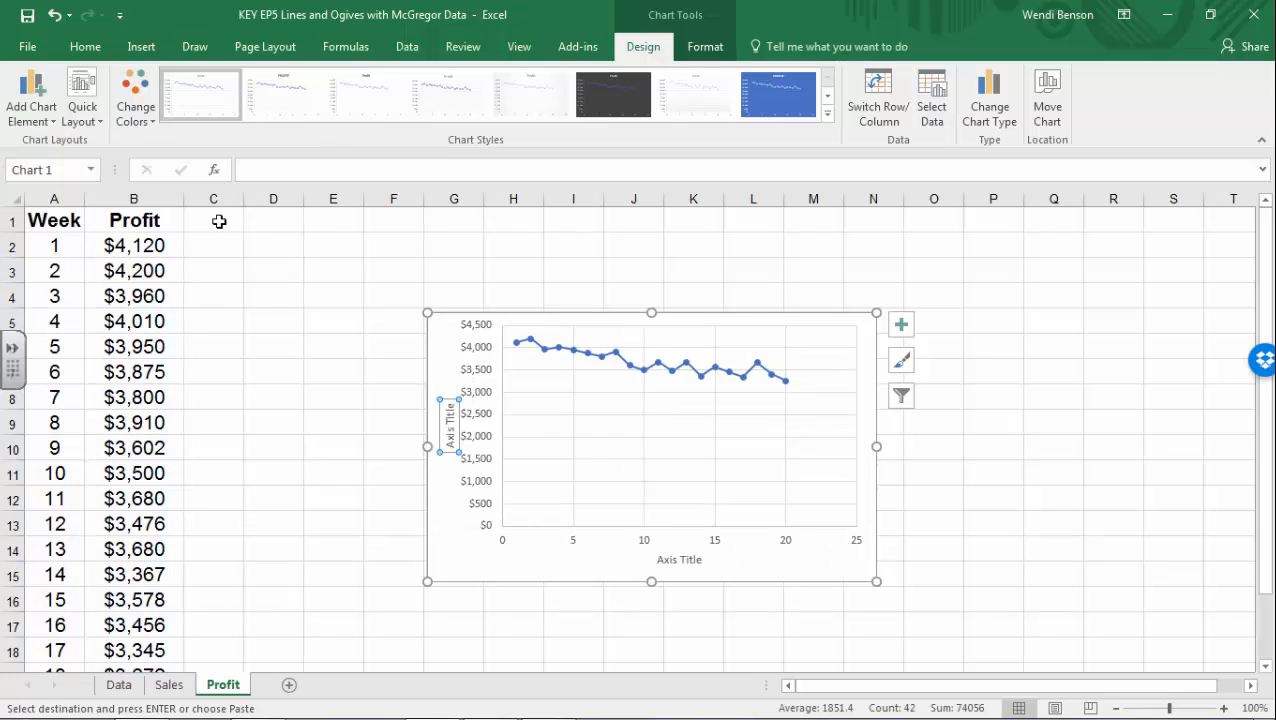
# - Label the profit chart's horizontal axis "Week" and its vertical axis "Profit"
pyautogui.click(680, 559)
pyautogui.moveTo(658, 560); pyautogui.dragTo(703, 559)
pyautogui.write('Week')
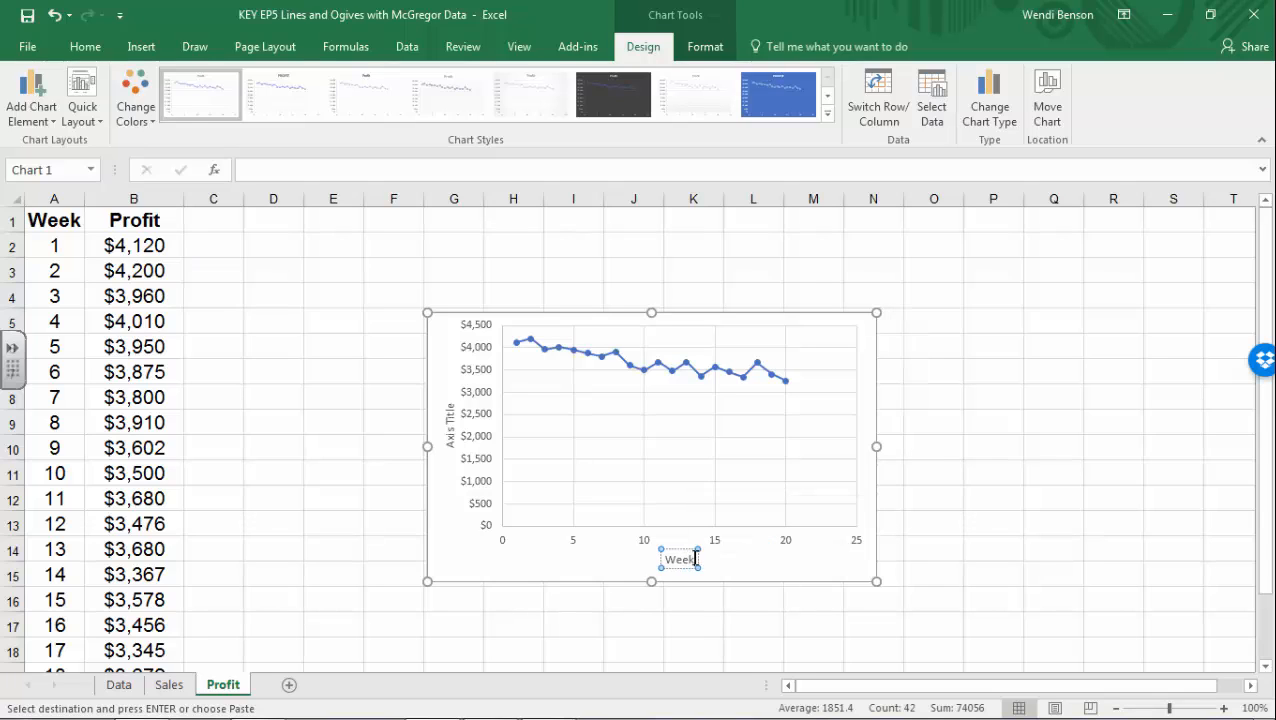
pyautogui.click(451, 406)
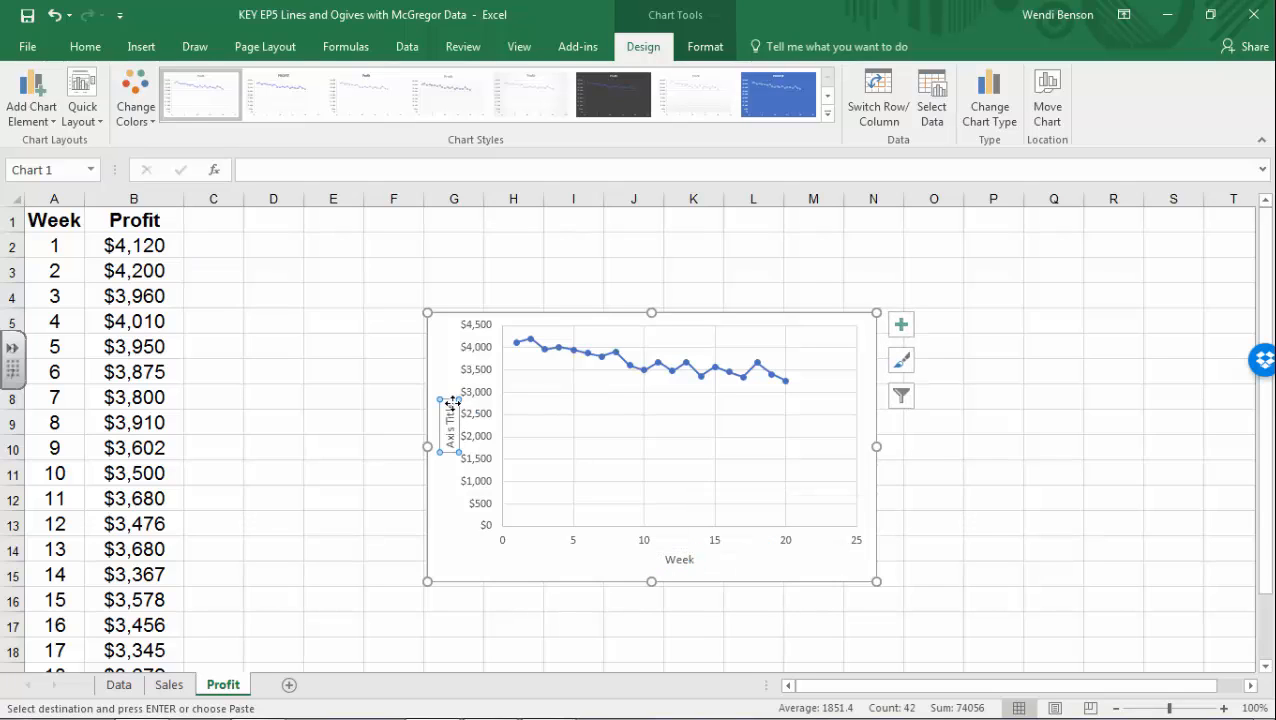
pyautogui.moveTo(452, 402); pyautogui.dragTo(452, 432)
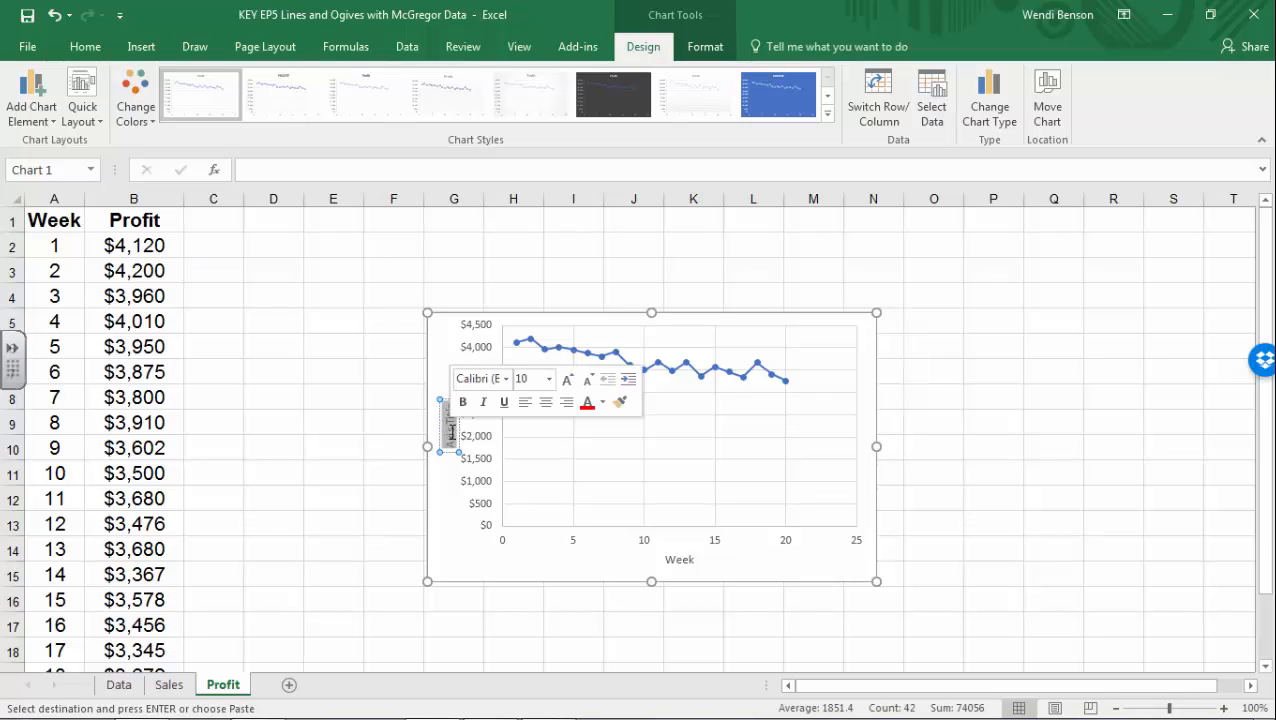
pyautogui.press('BackSpace')
pyautogui.write('Profit')
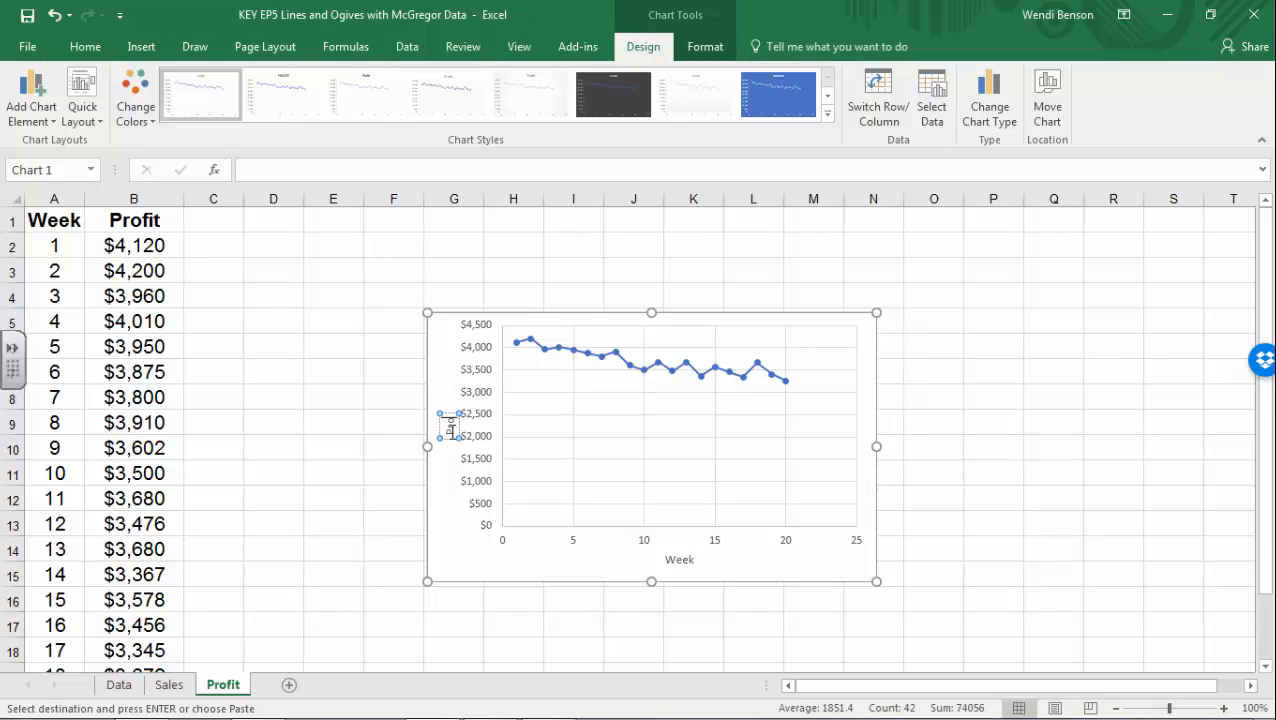
pyautogui.click(994, 535)
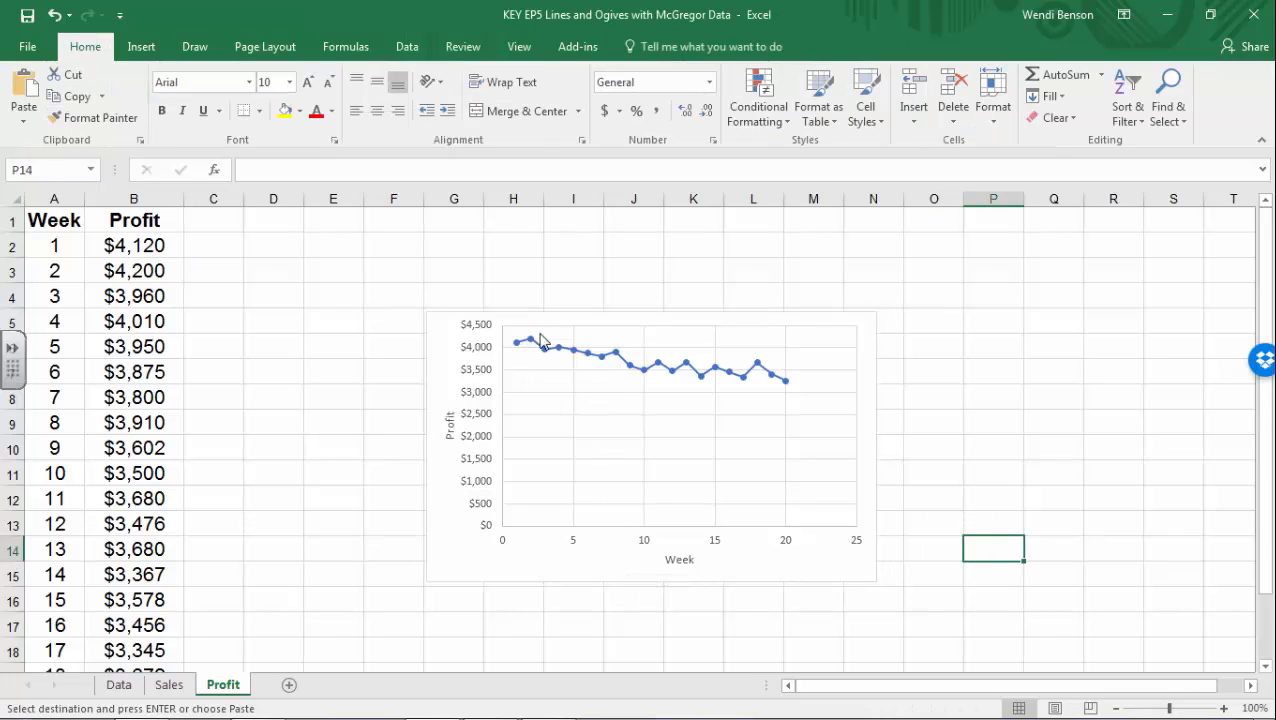
# - Compare the trend in the Sales sheet's chart with the trend in the Profit sheet's chart
pyautogui.click(170, 685)
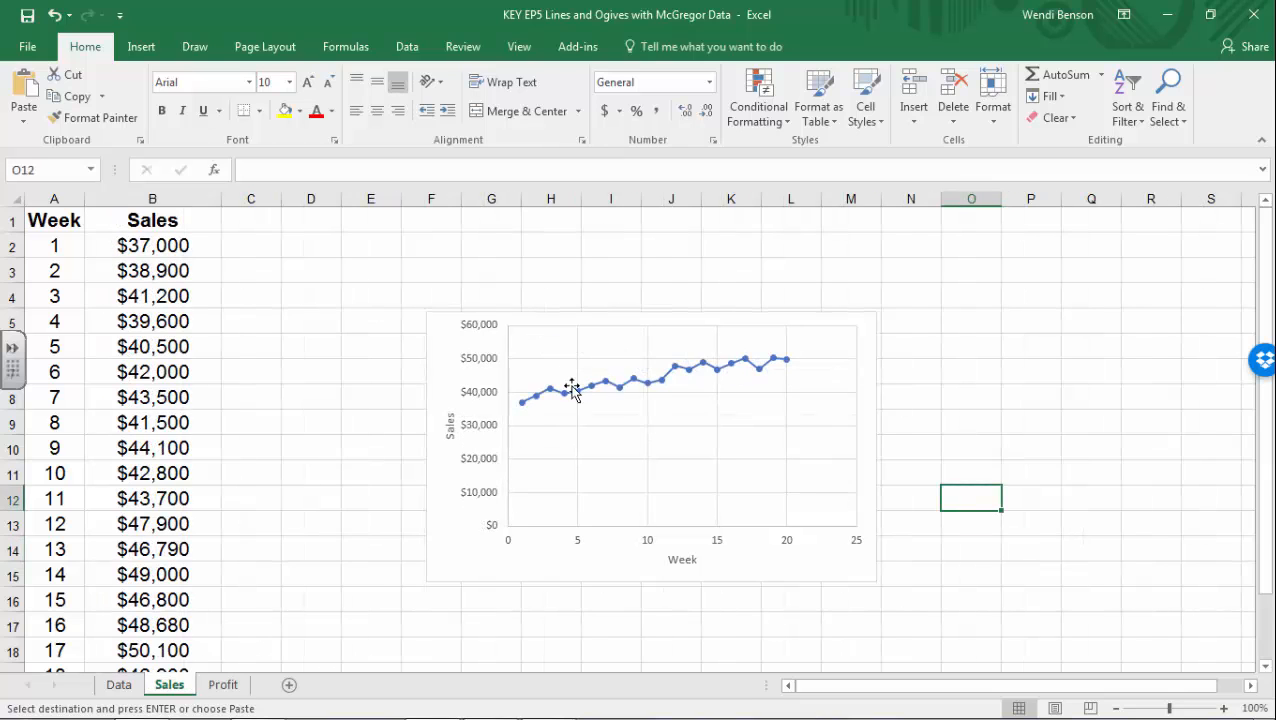
pyautogui.click(224, 685)
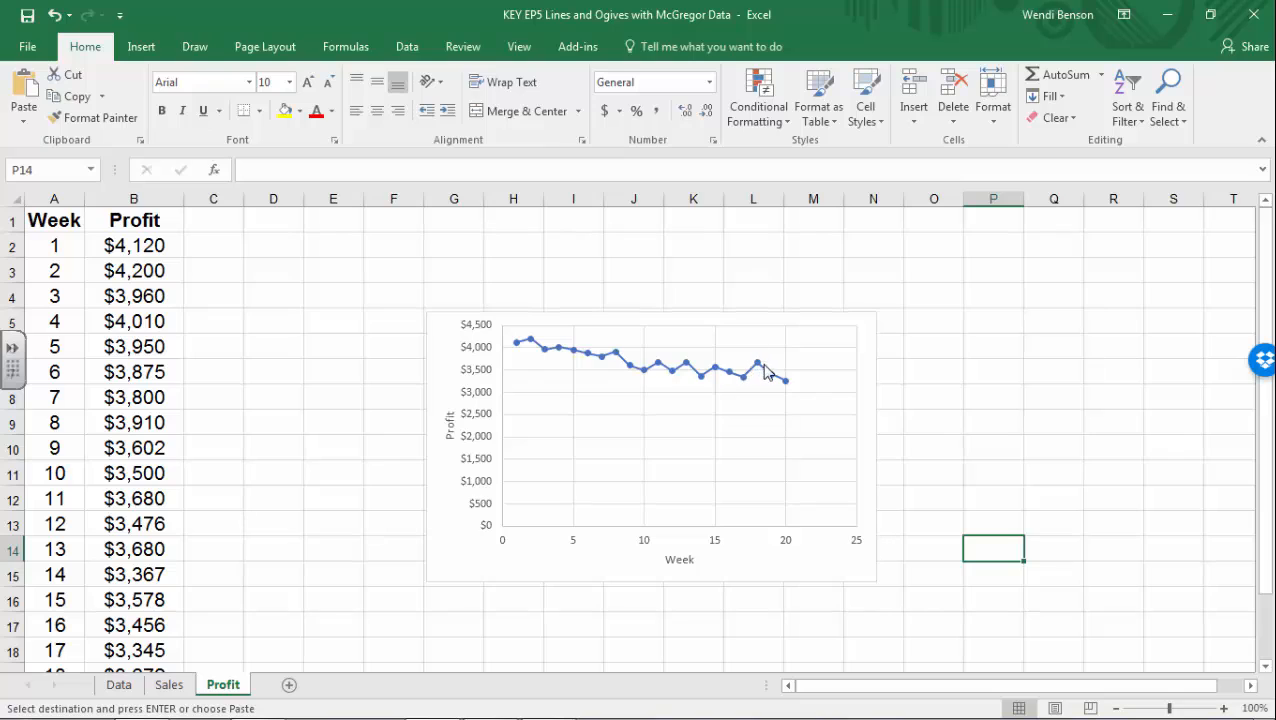
pyautogui.moveTo(760, 368)
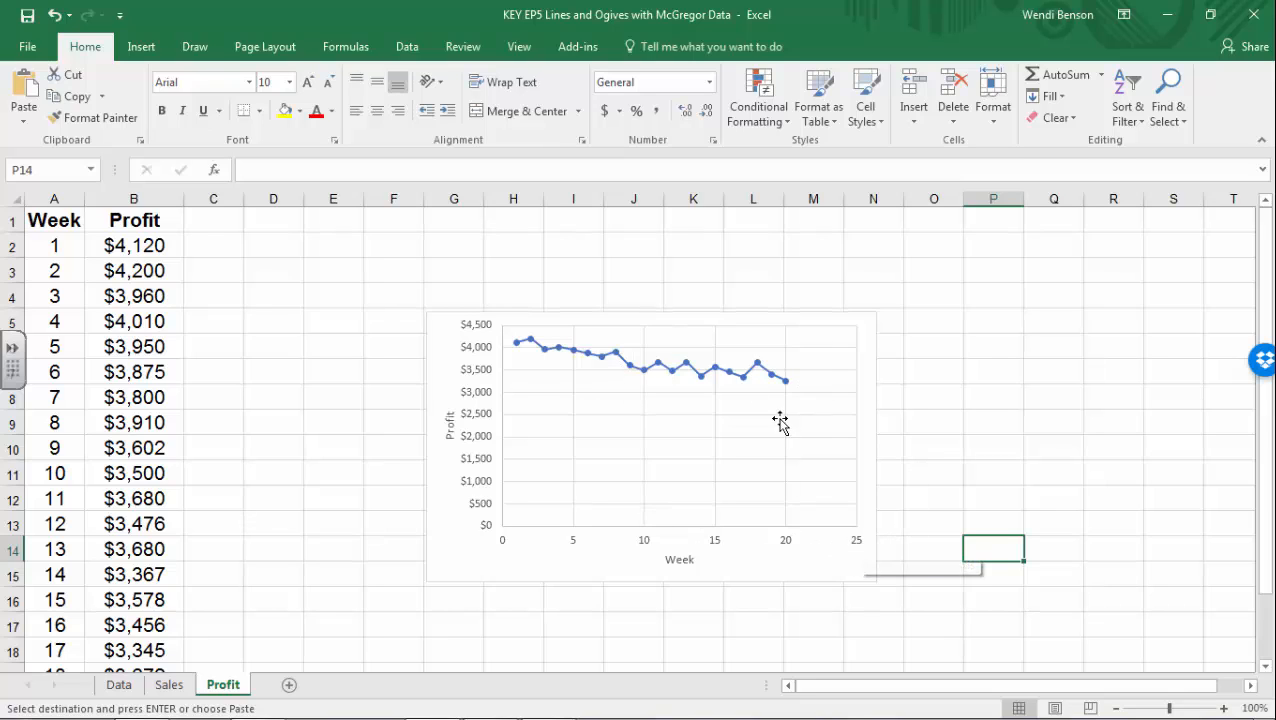
# - Set the maximum bound of the profit chart's horizontal axis to 20 and close the axis formatting
pyautogui.click(787, 543)
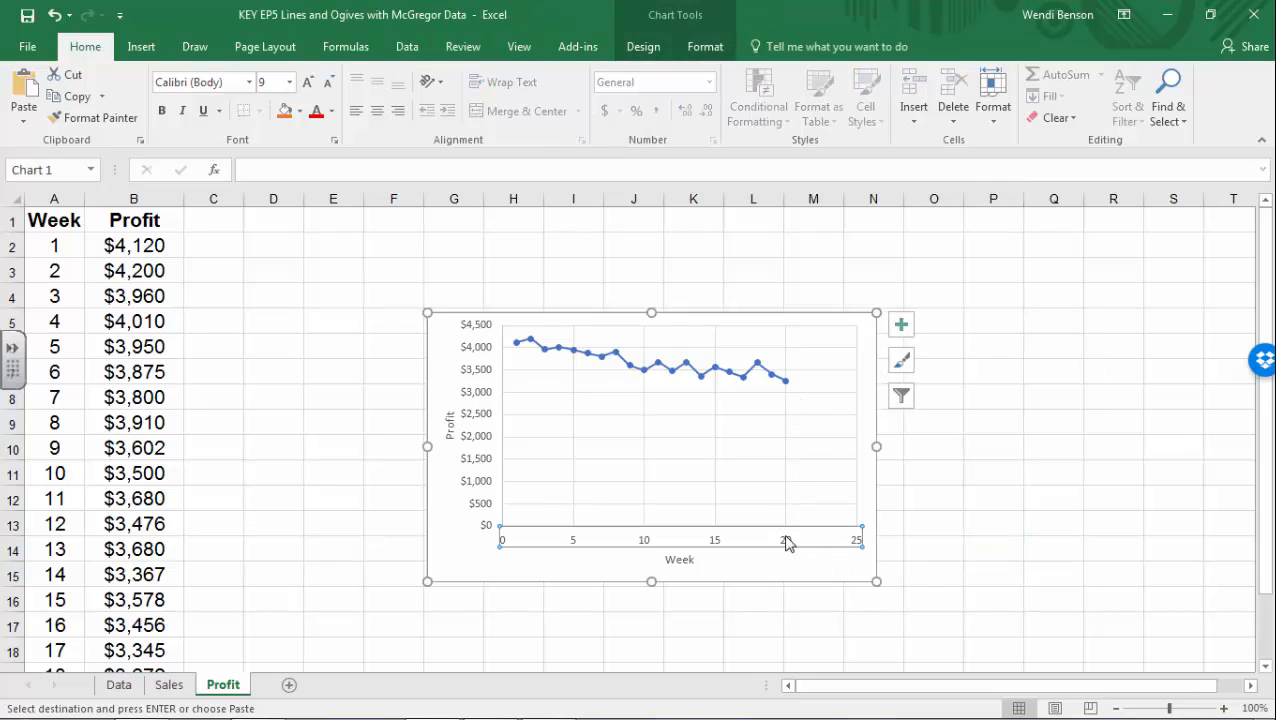
pyautogui.rightClick(787, 543)
pyautogui.click(810, 523)
pyautogui.moveTo(1166, 385); pyautogui.dragTo(1128, 389)
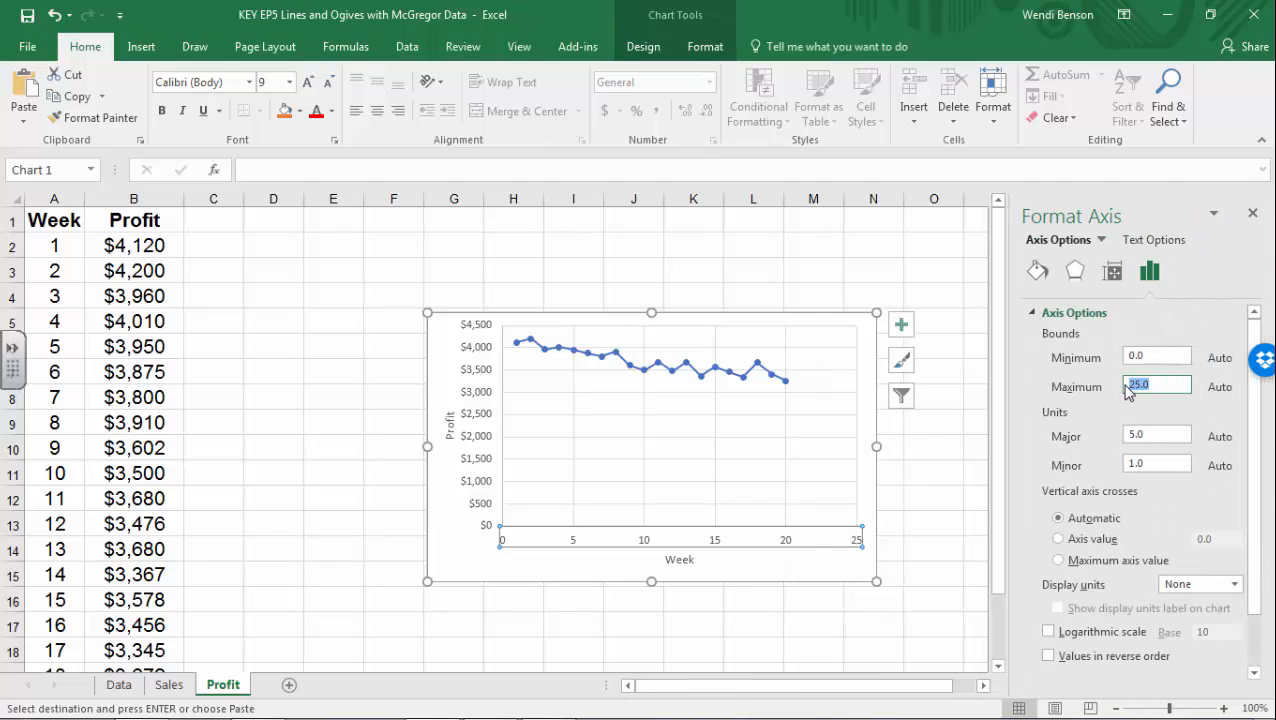
pyautogui.press('Return')
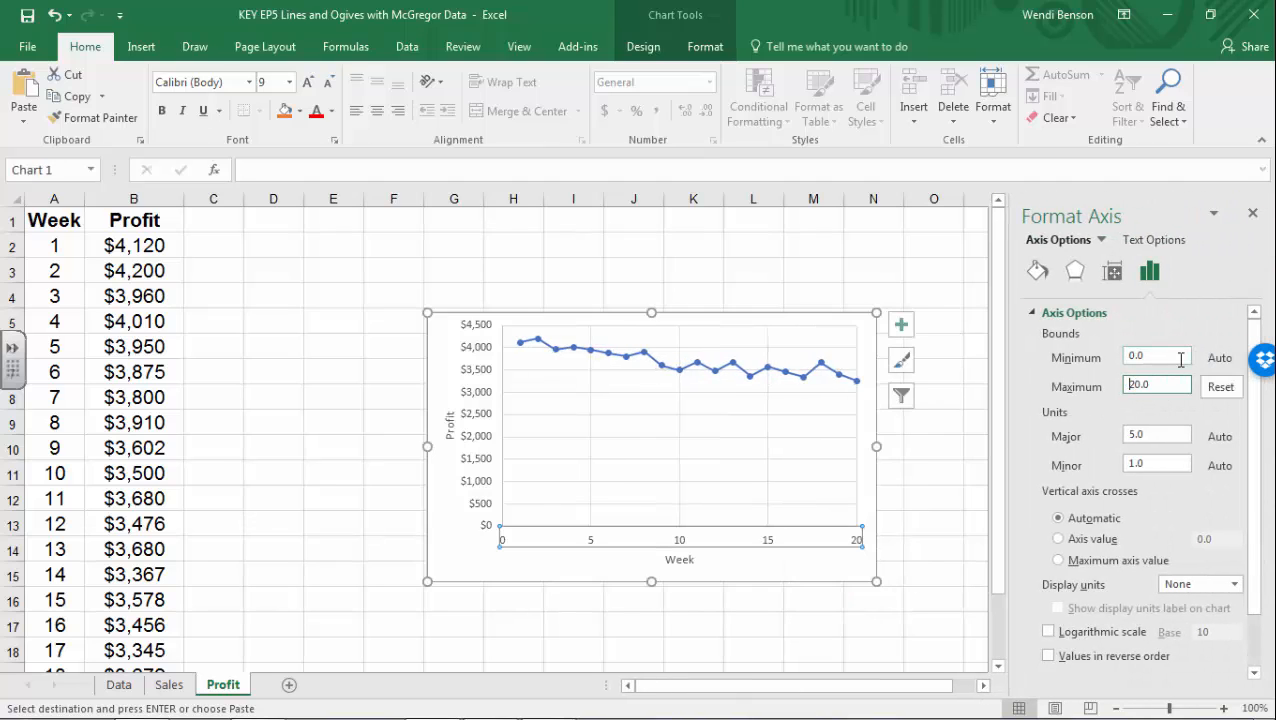
pyautogui.click(1253, 214)
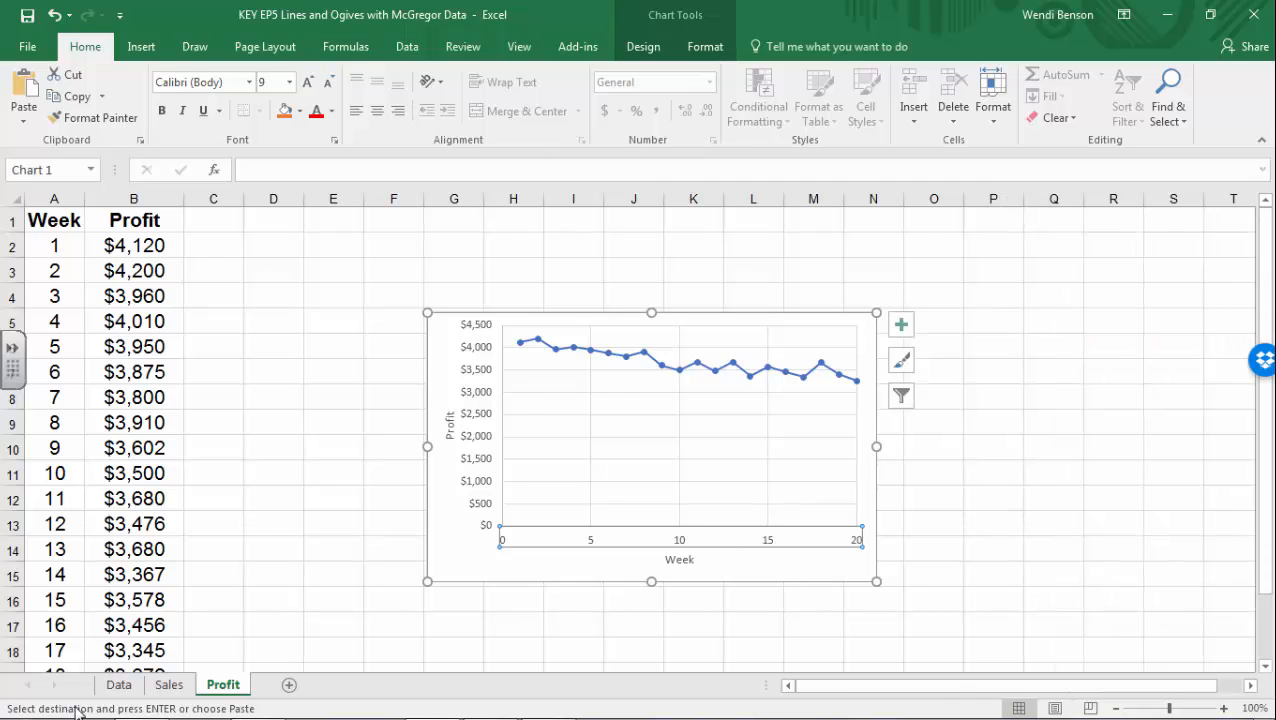
# - Set the maximum bound of the horizontal axis to 20 on the Sales sheet's chart and close the axis formatting
pyautogui.click(168, 685)
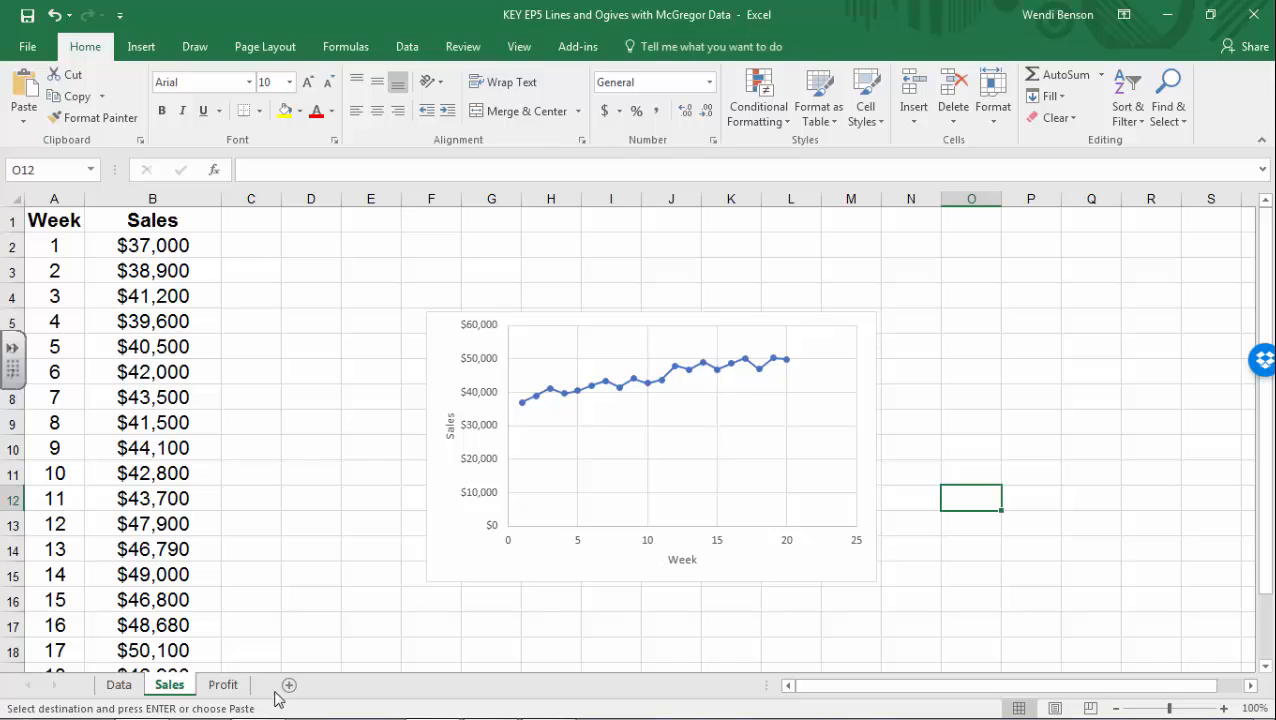
pyautogui.click(650, 543)
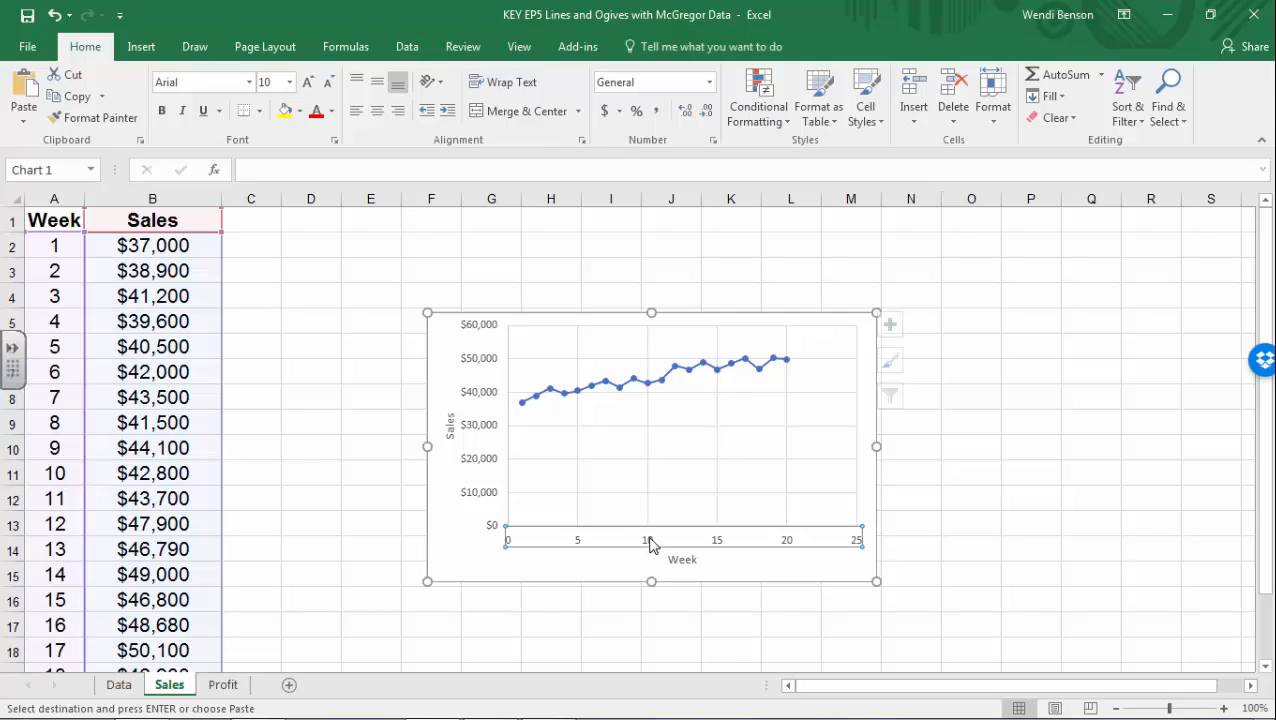
pyautogui.rightClick(650, 543)
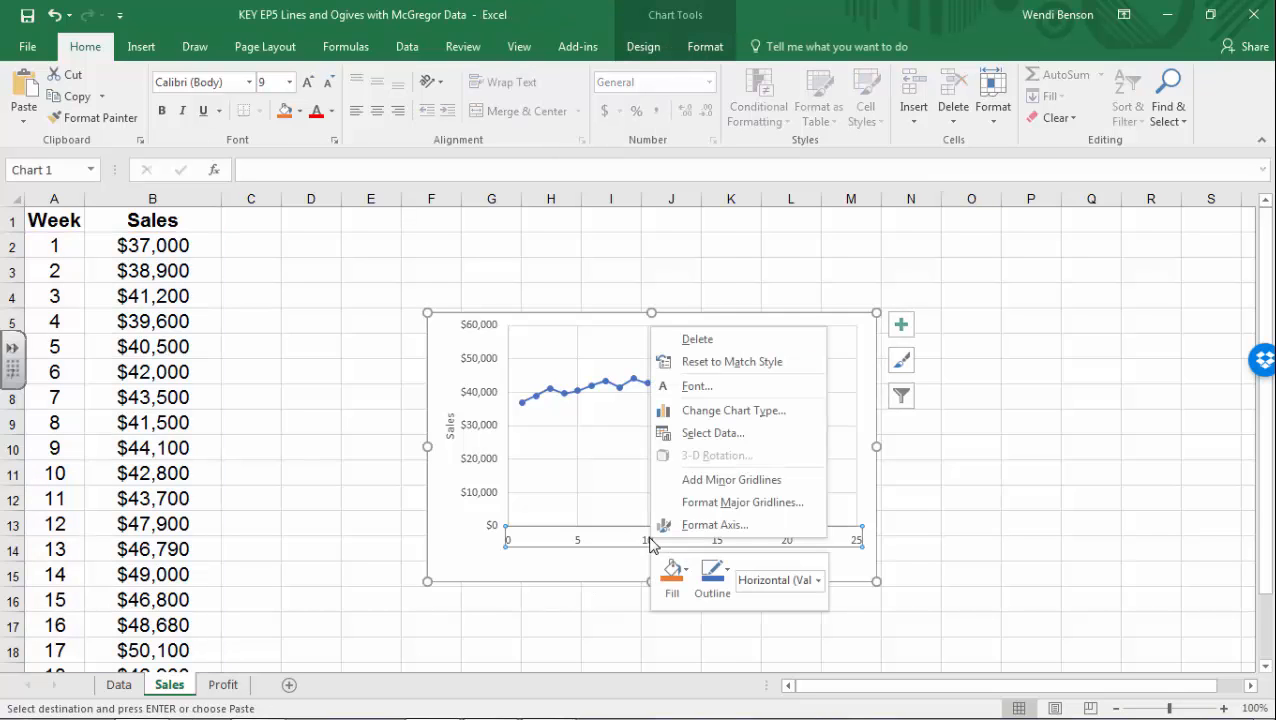
pyautogui.click(718, 526)
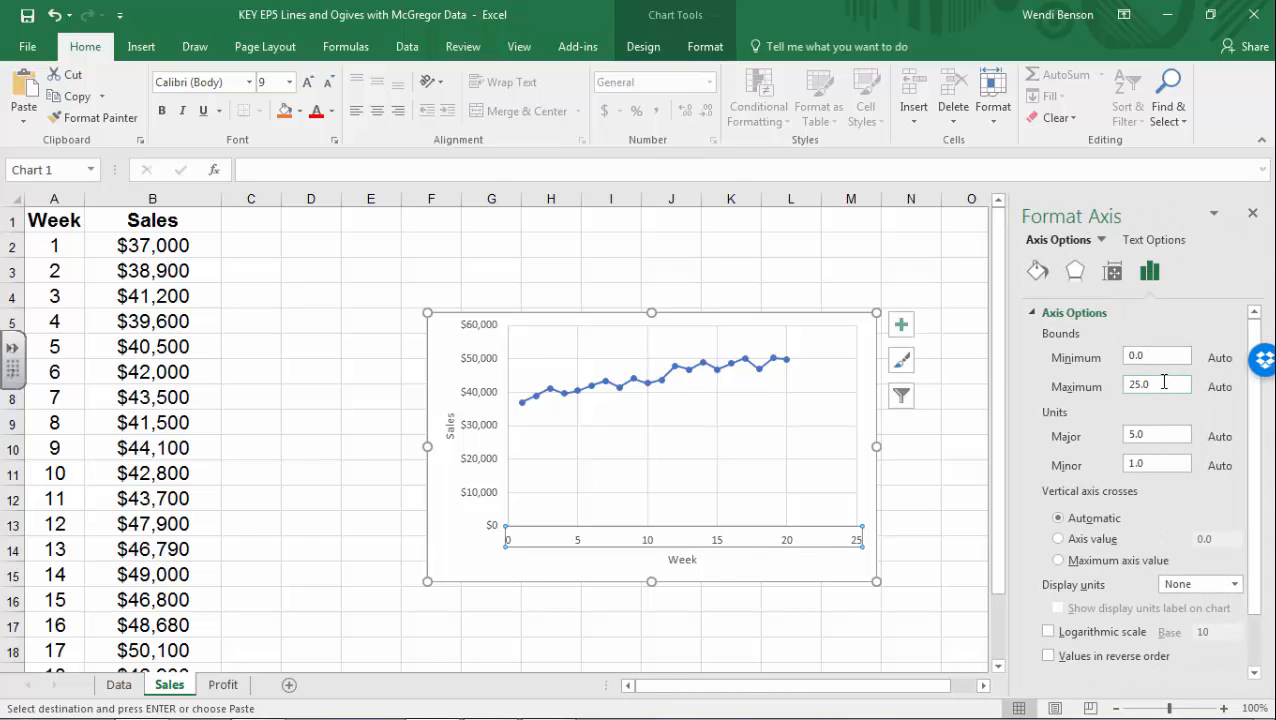
pyautogui.click(1163, 382)
pyautogui.write('0')
pyautogui.press('Return')
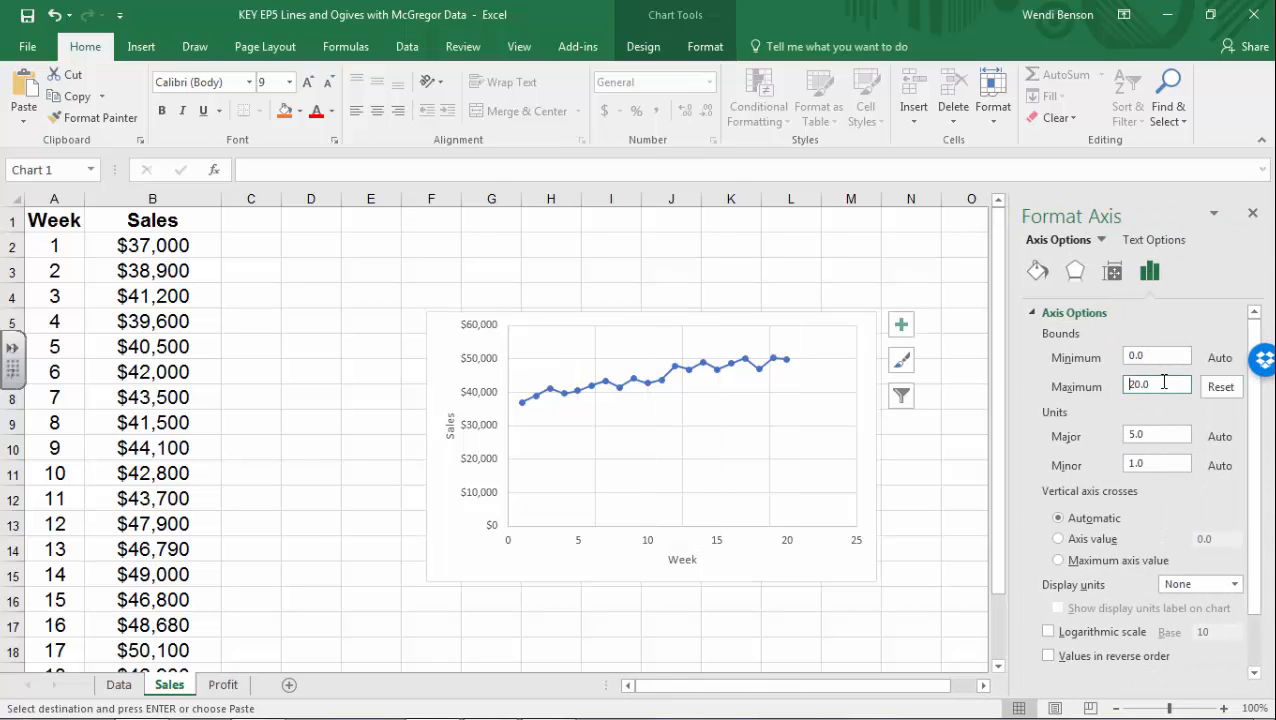
pyautogui.click(1254, 215)
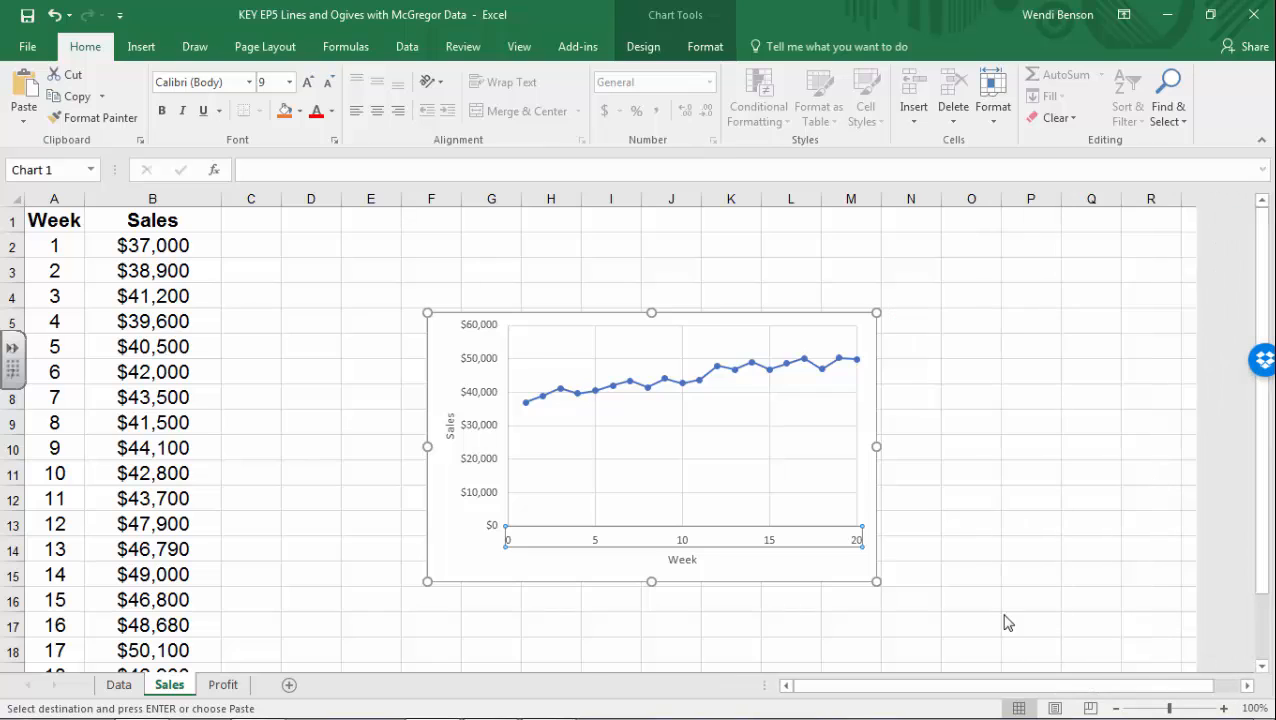
# - Return to the Data sheet and copy the Week, Sales and Profit columns together
pyautogui.click(221, 684)
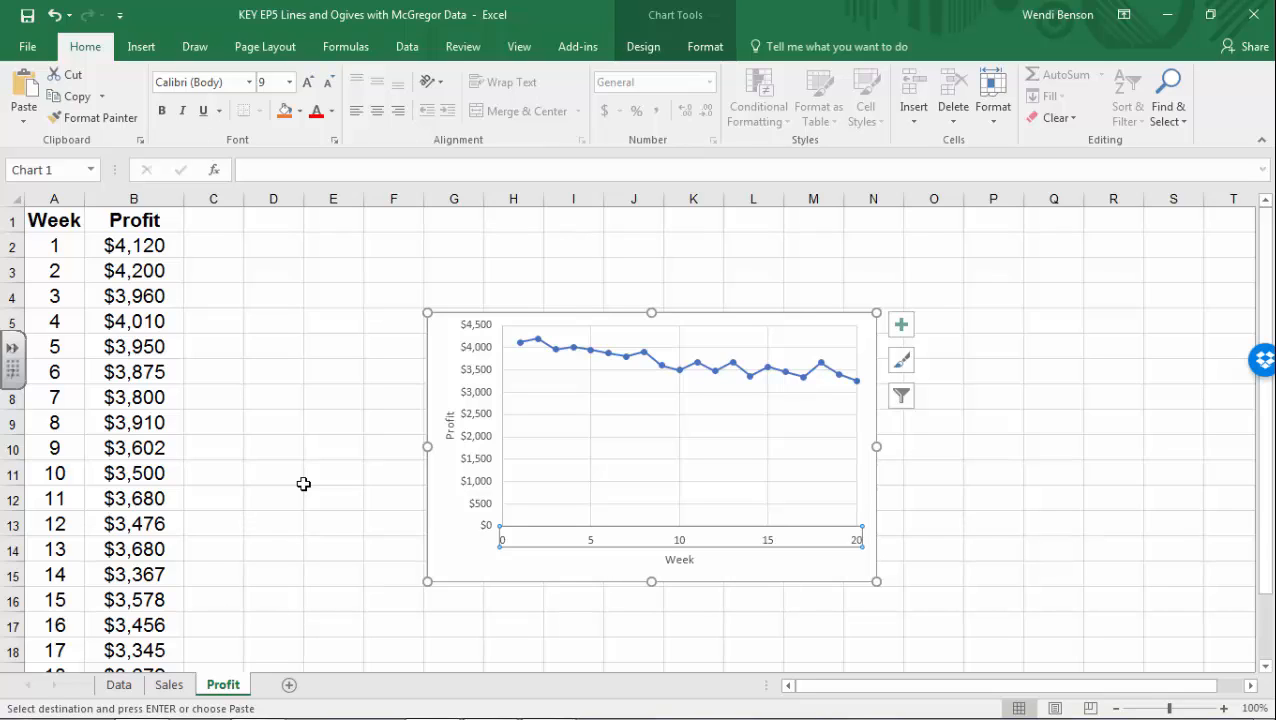
pyautogui.click(120, 686)
pyautogui.click(474, 500)
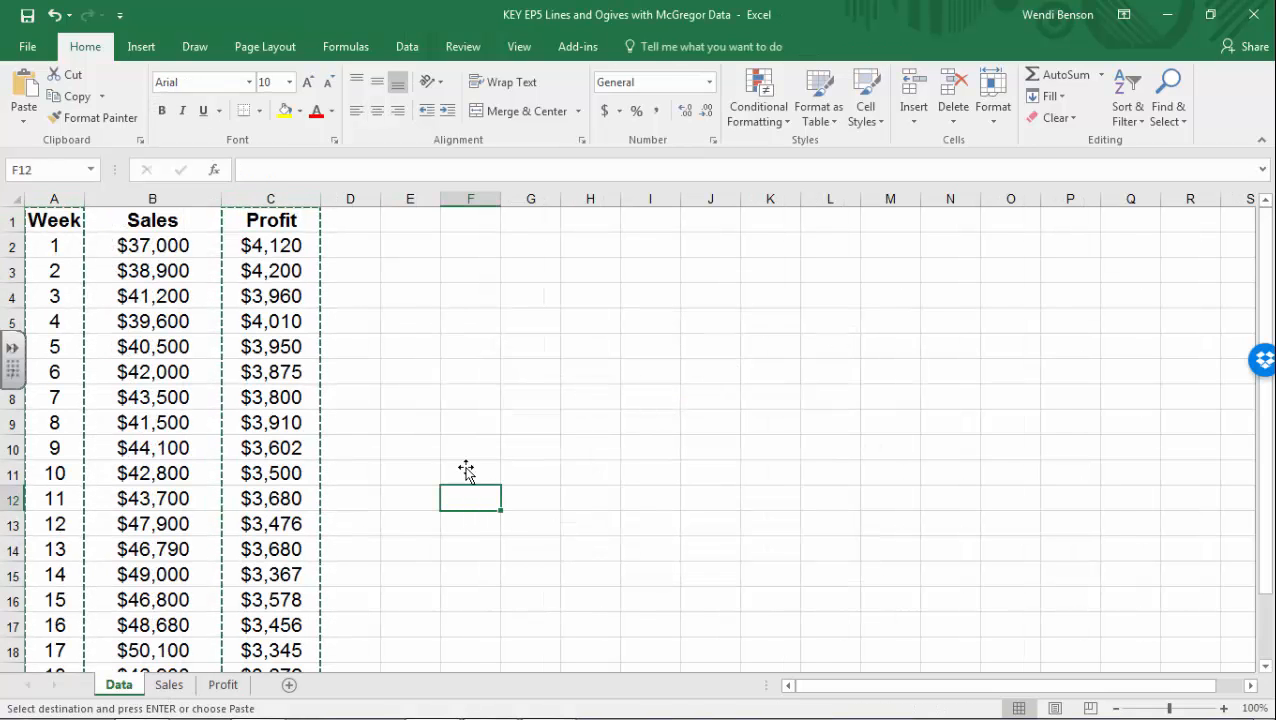
pyautogui.moveTo(49, 199); pyautogui.dragTo(262, 200)
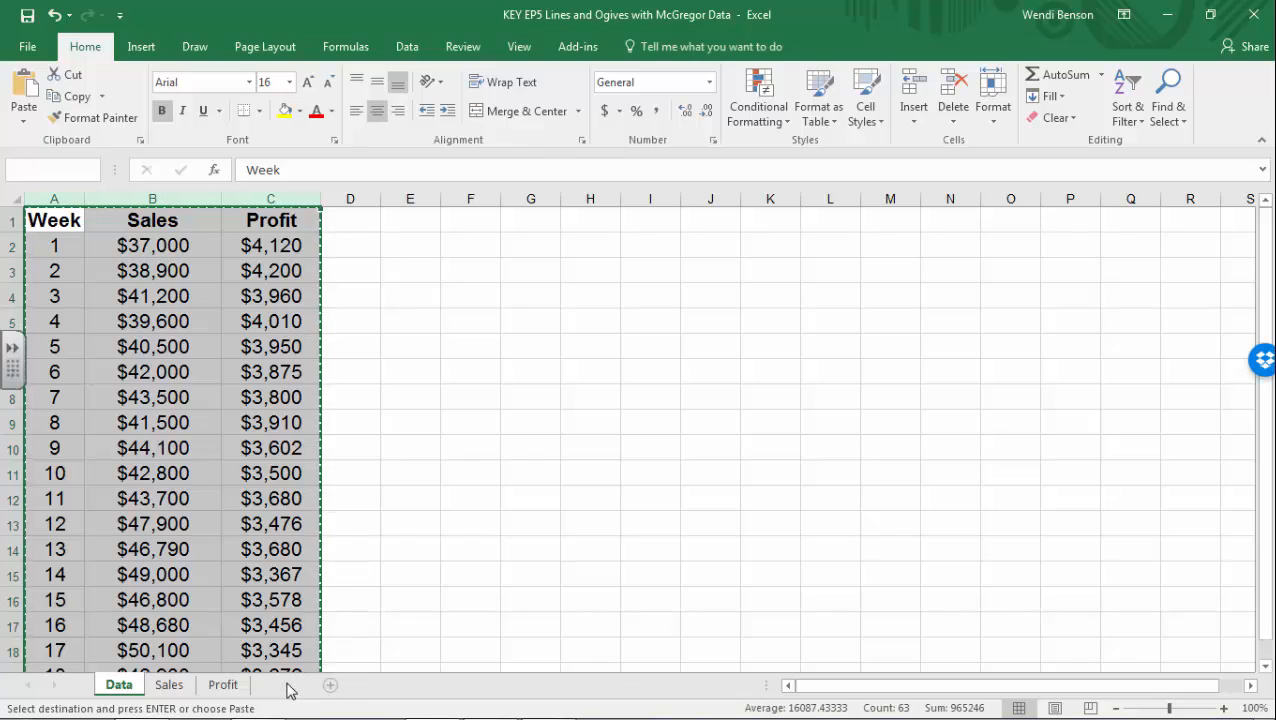
# - Add another worksheet and name it "Sales and Profit"
pyautogui.click(289, 685)
pyautogui.doubleClick(187, 684)
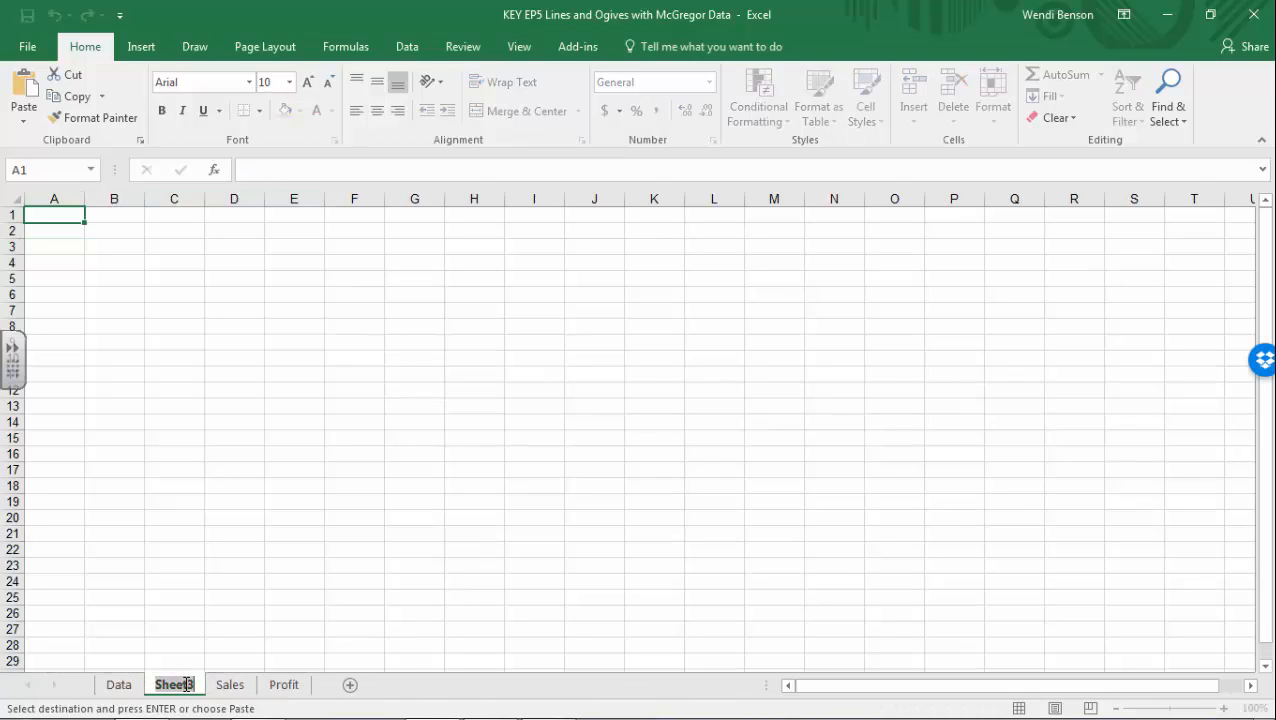
pyautogui.write('Sales an')
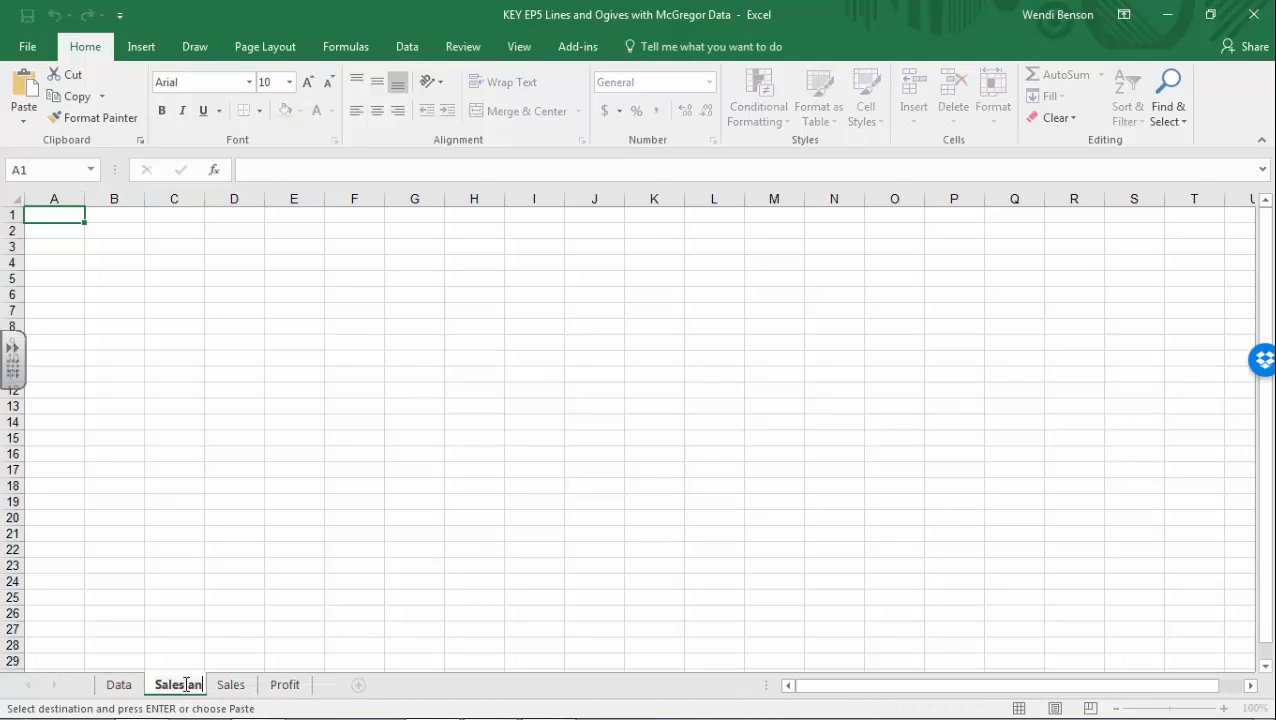
pyautogui.write('d Profit')
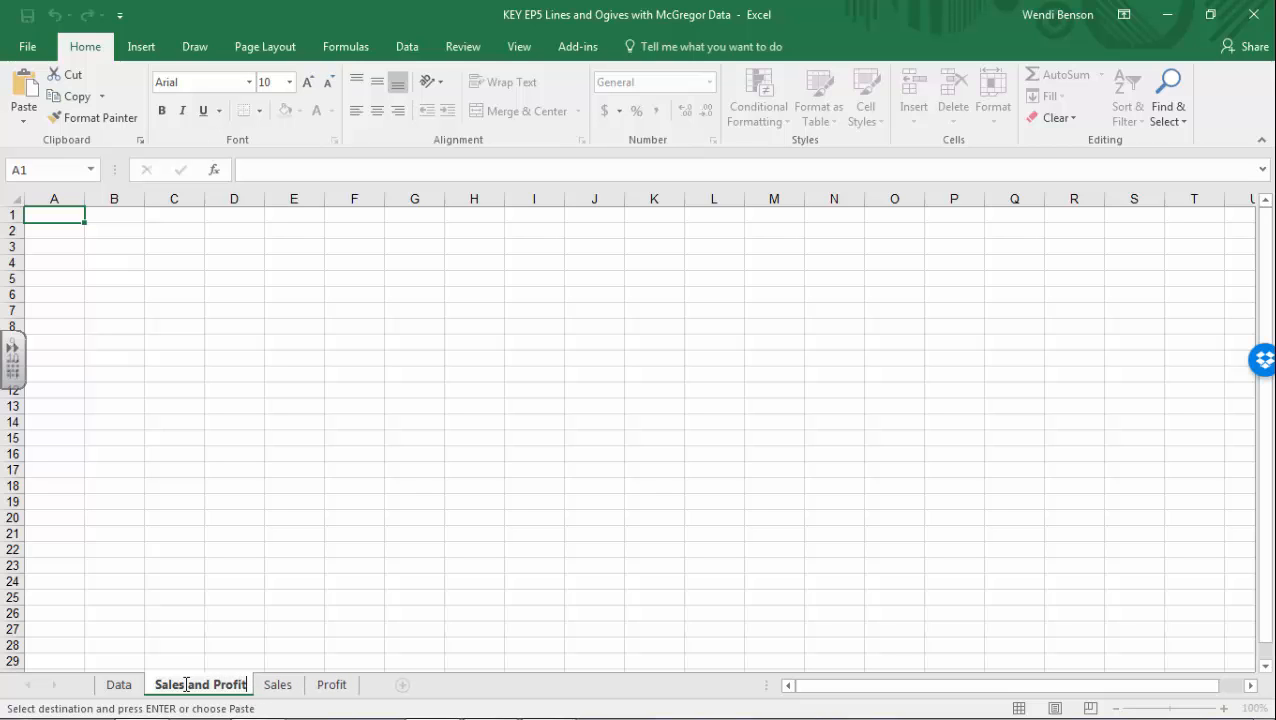
pyautogui.press('Return')
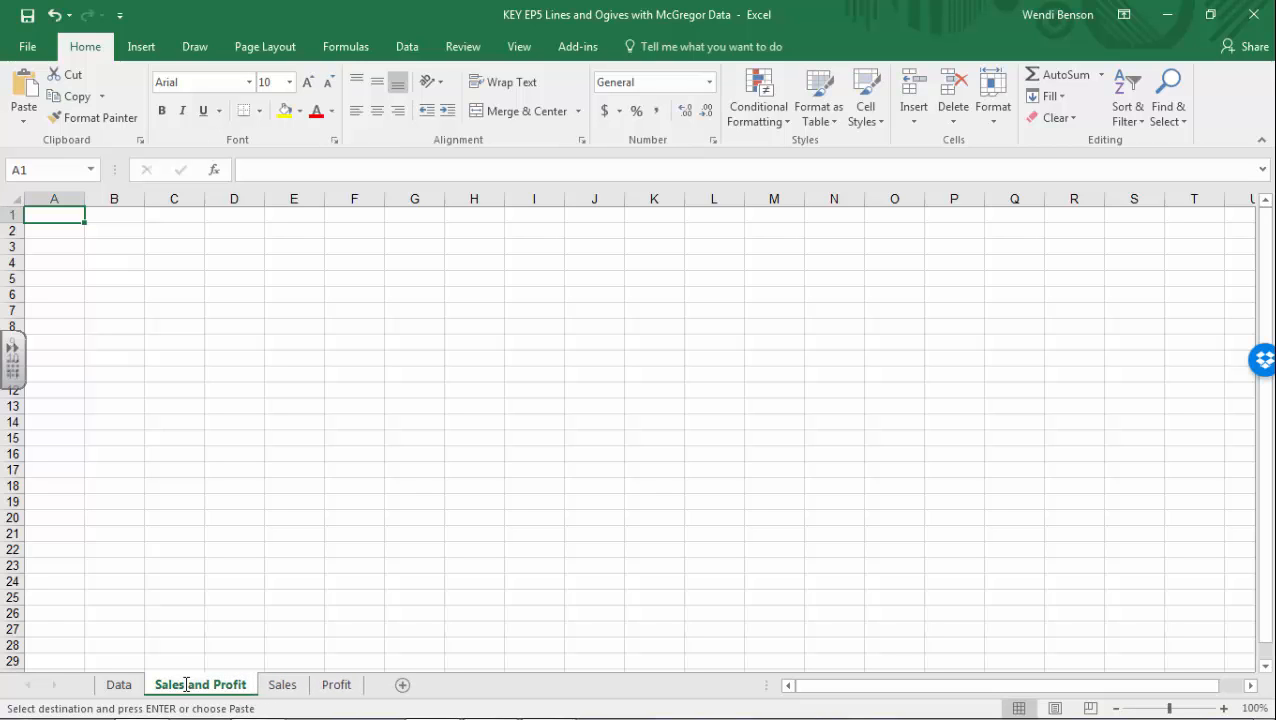
# - Paste the copied Week, Sales and Profit columns at A1 and chart them as a scatter with straight lines and markers
pyautogui.hotkey('ctrl', 'v')
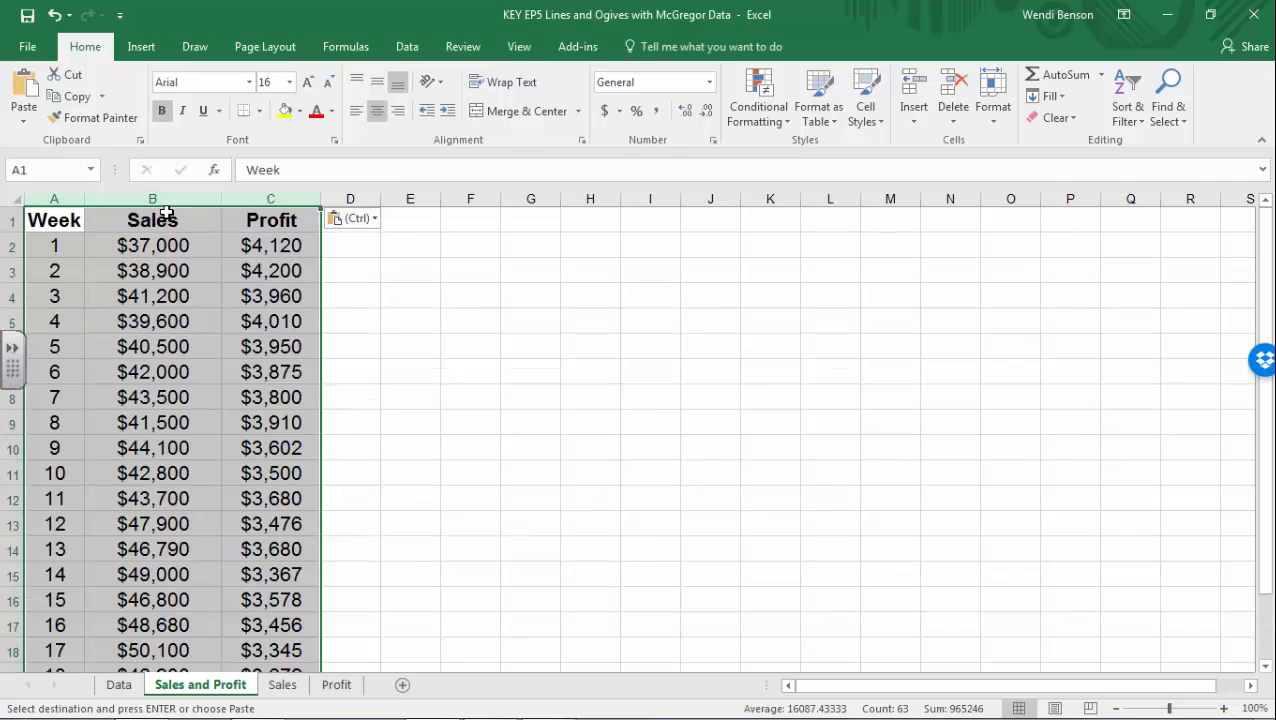
pyautogui.click(603, 378)
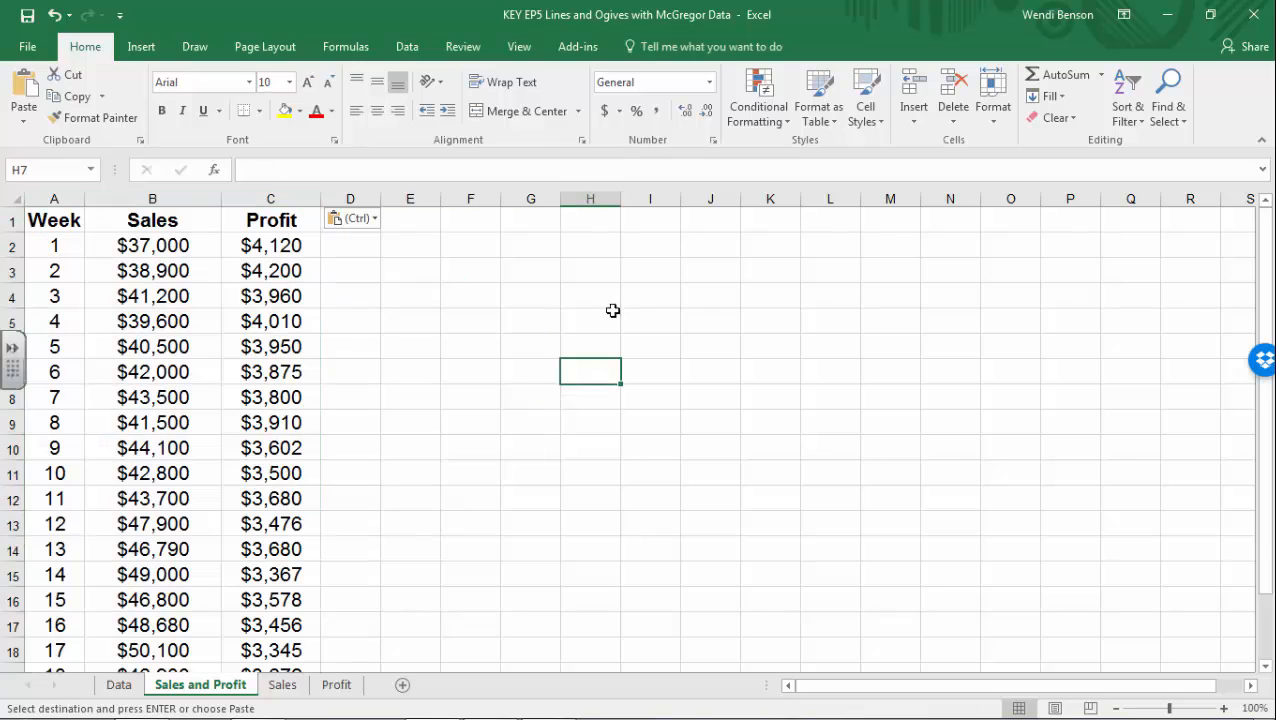
pyautogui.moveTo(57, 190); pyautogui.dragTo(258, 206)
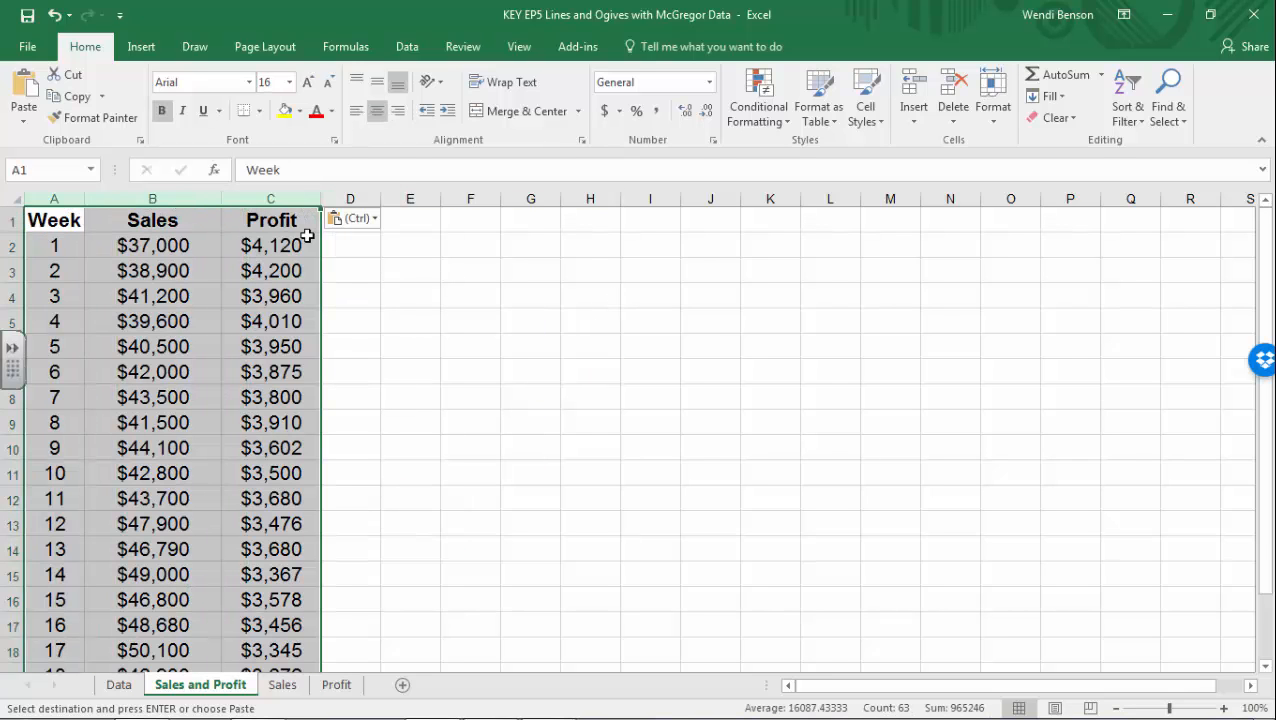
pyautogui.click(150, 54)
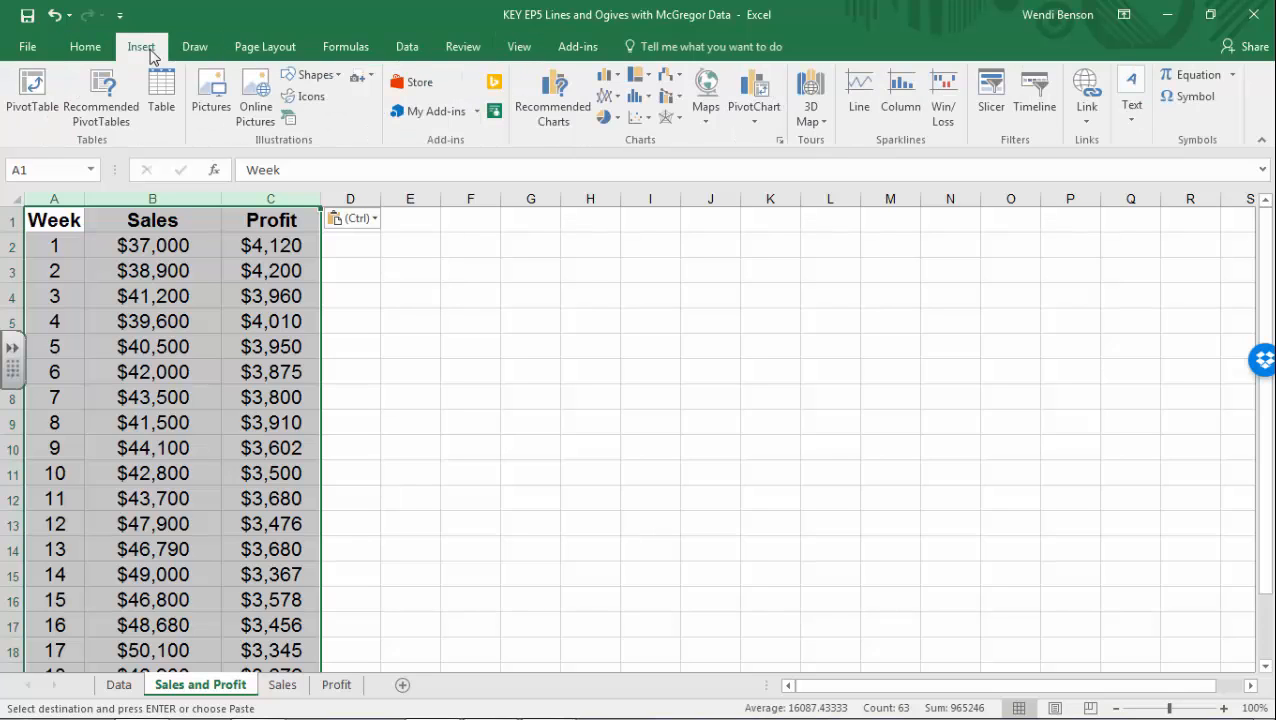
pyautogui.click(645, 119)
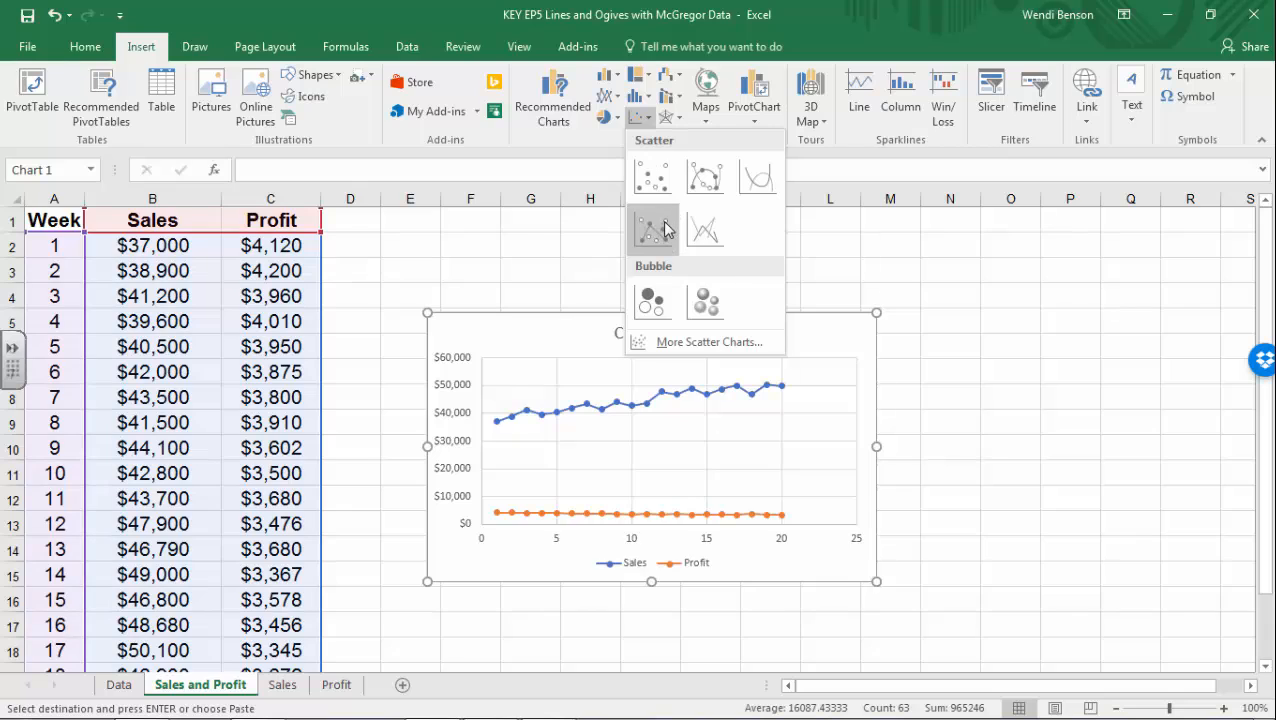
pyautogui.click(665, 229)
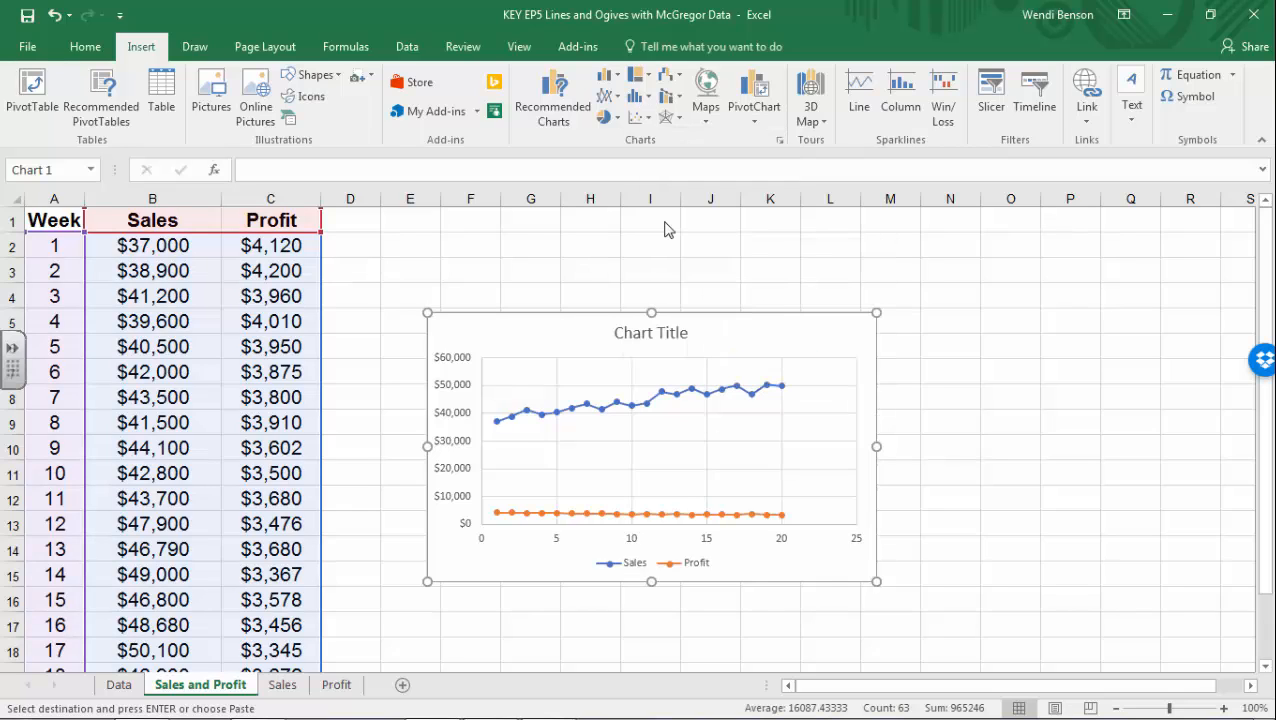
# - Delete the combined chart's title and add primary horizontal and primary vertical axis titles
pyautogui.click(673, 338)
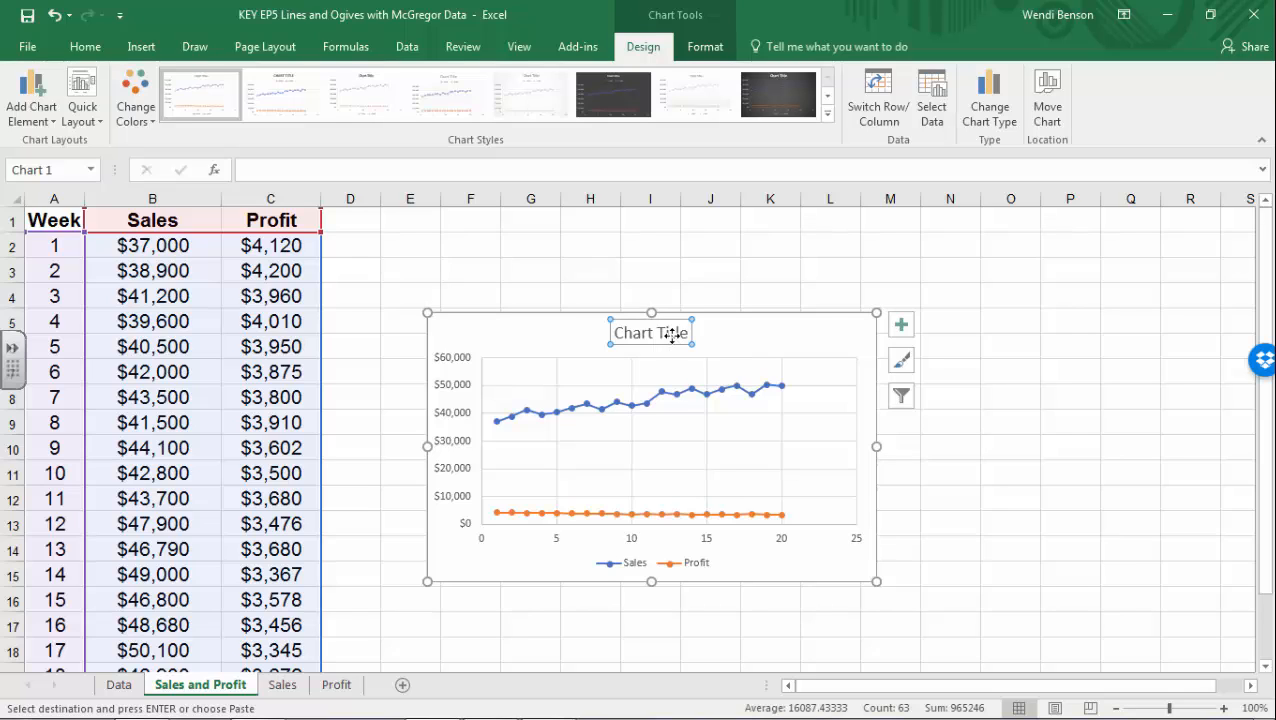
pyautogui.press('Delete')
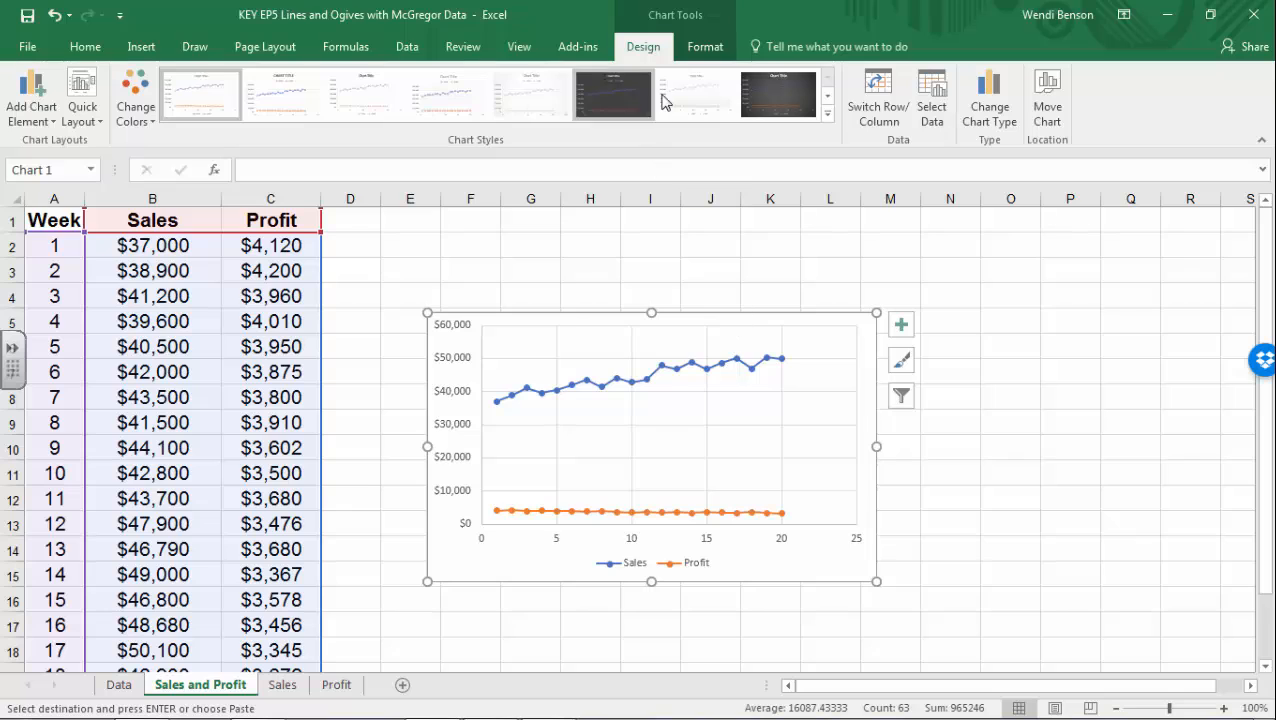
pyautogui.click(30, 108)
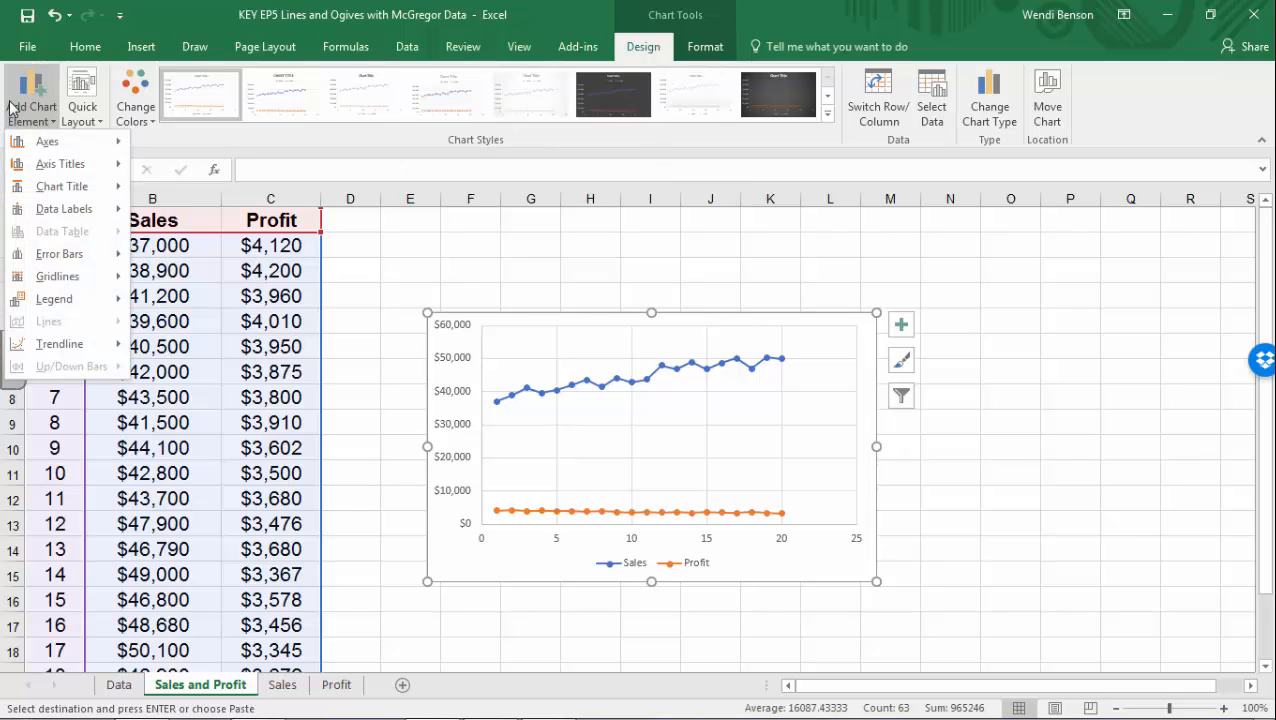
pyautogui.moveTo(40, 164)
pyautogui.click(196, 180)
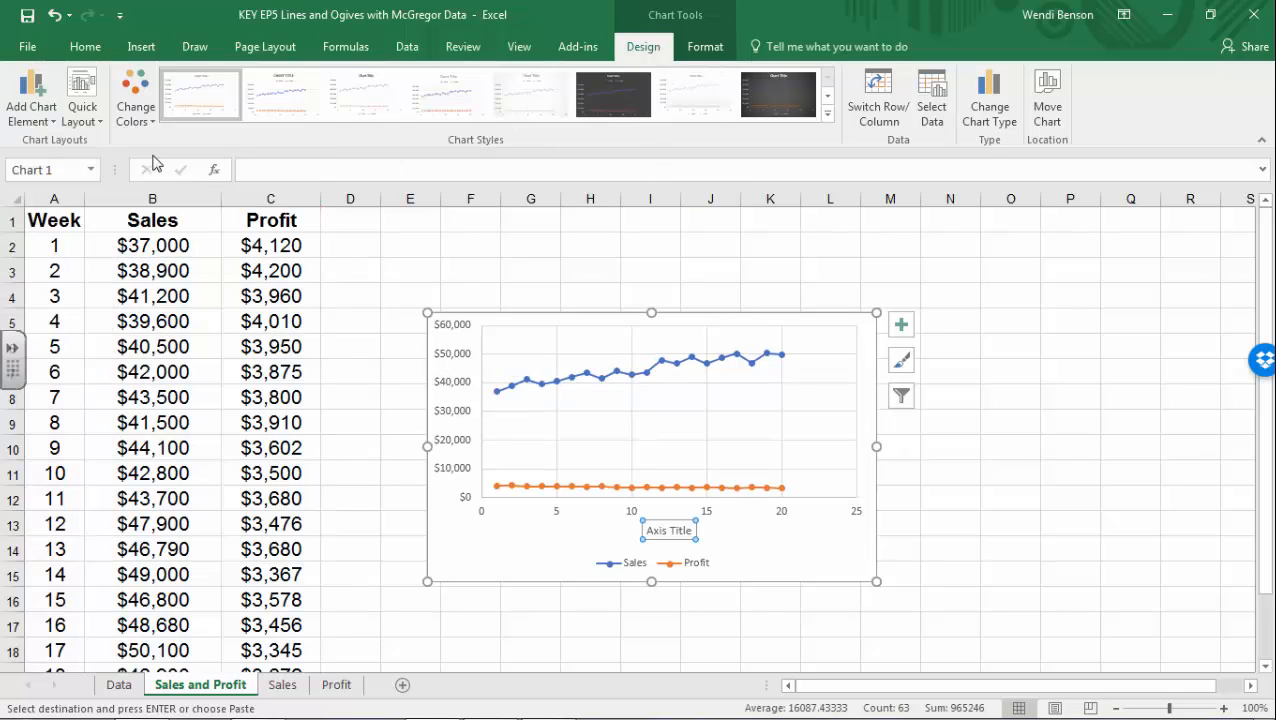
pyautogui.click(30, 108)
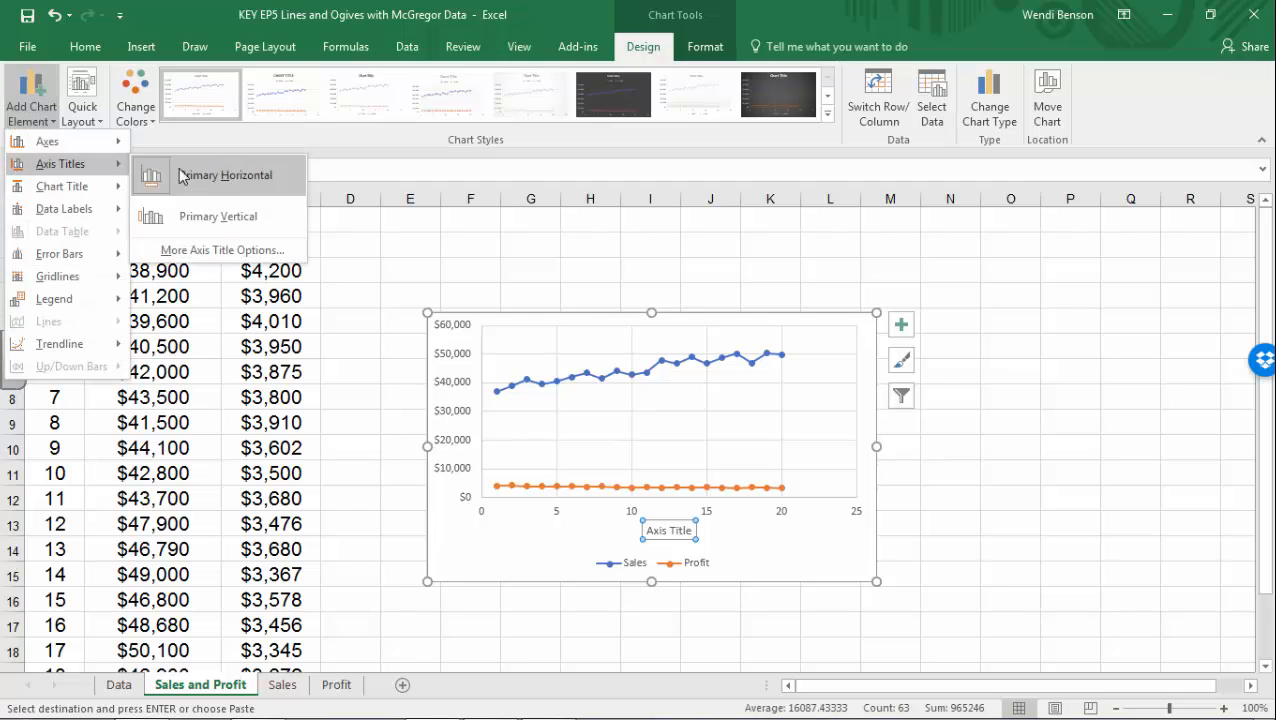
pyautogui.click(205, 218)
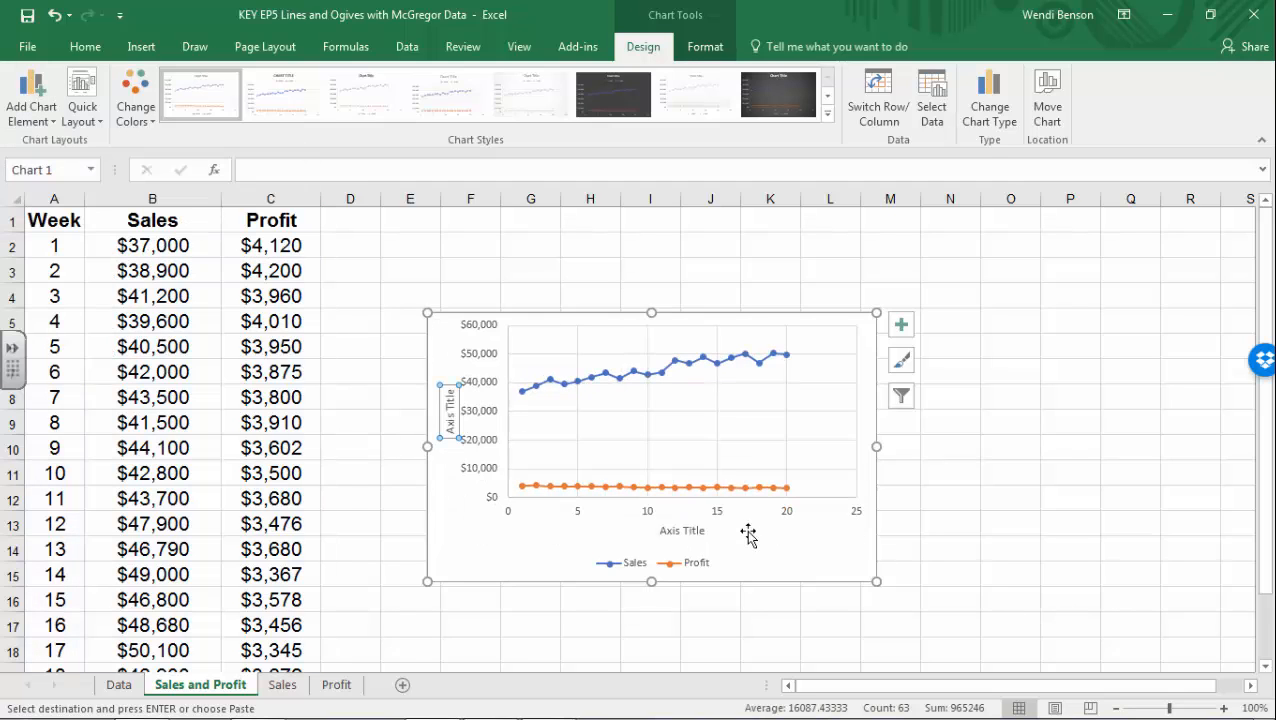
# - Replace the horizontal axis title's placeholder text with "Week"
pyautogui.click(675, 531)
pyautogui.moveTo(663, 531); pyautogui.dragTo(705, 532)
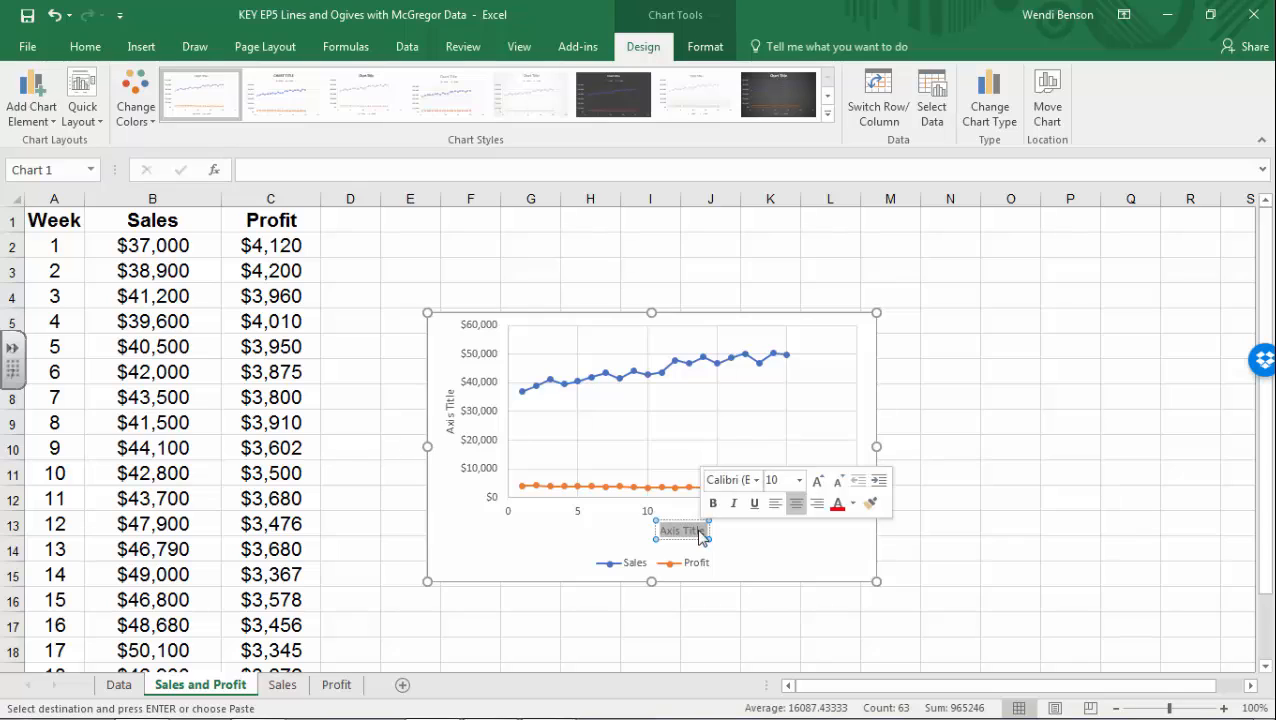
pyautogui.write('Week')
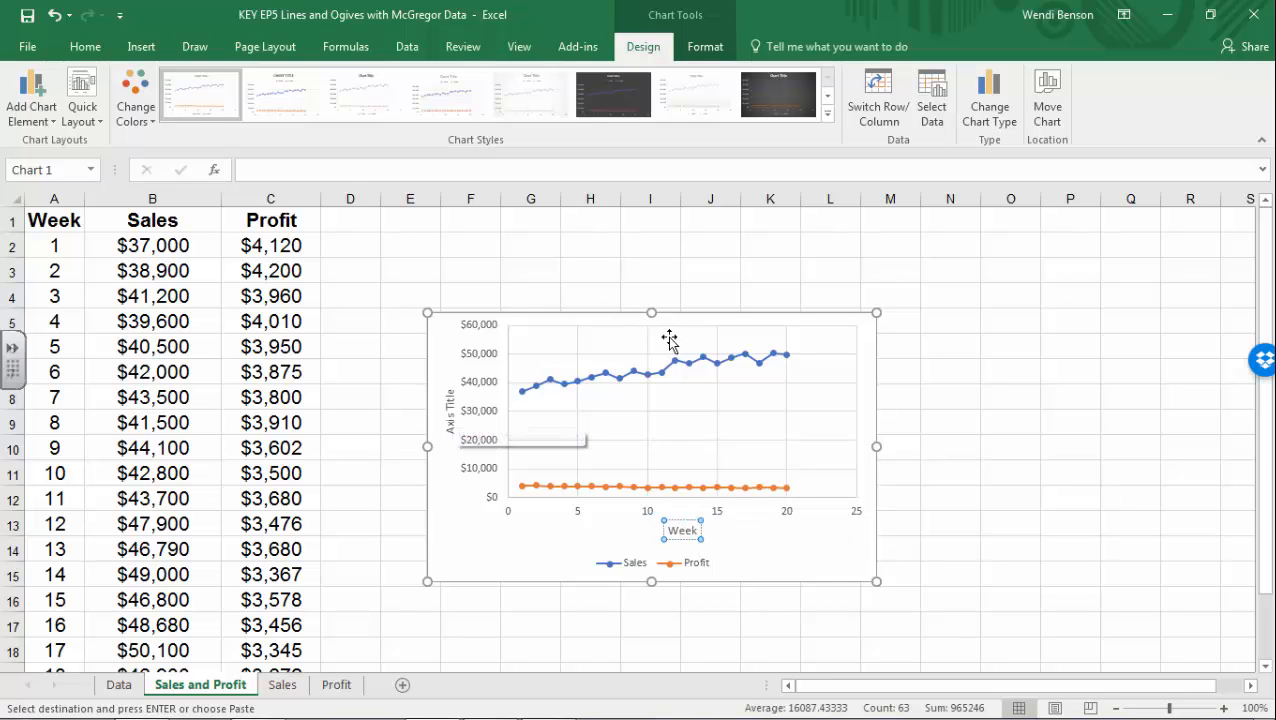
# - Set the maximum bound of the combined chart's horizontal axis to 20 and close the axis formatting
pyautogui.click(788, 513)
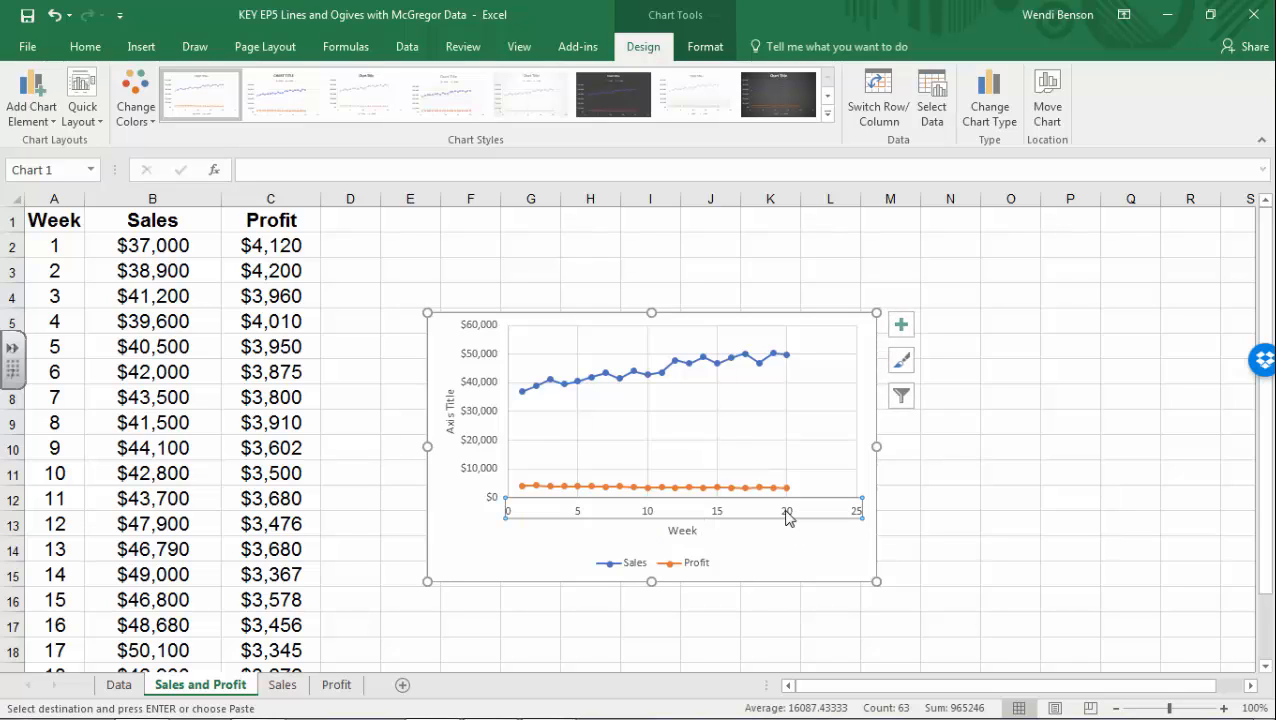
pyautogui.rightClick(708, 512)
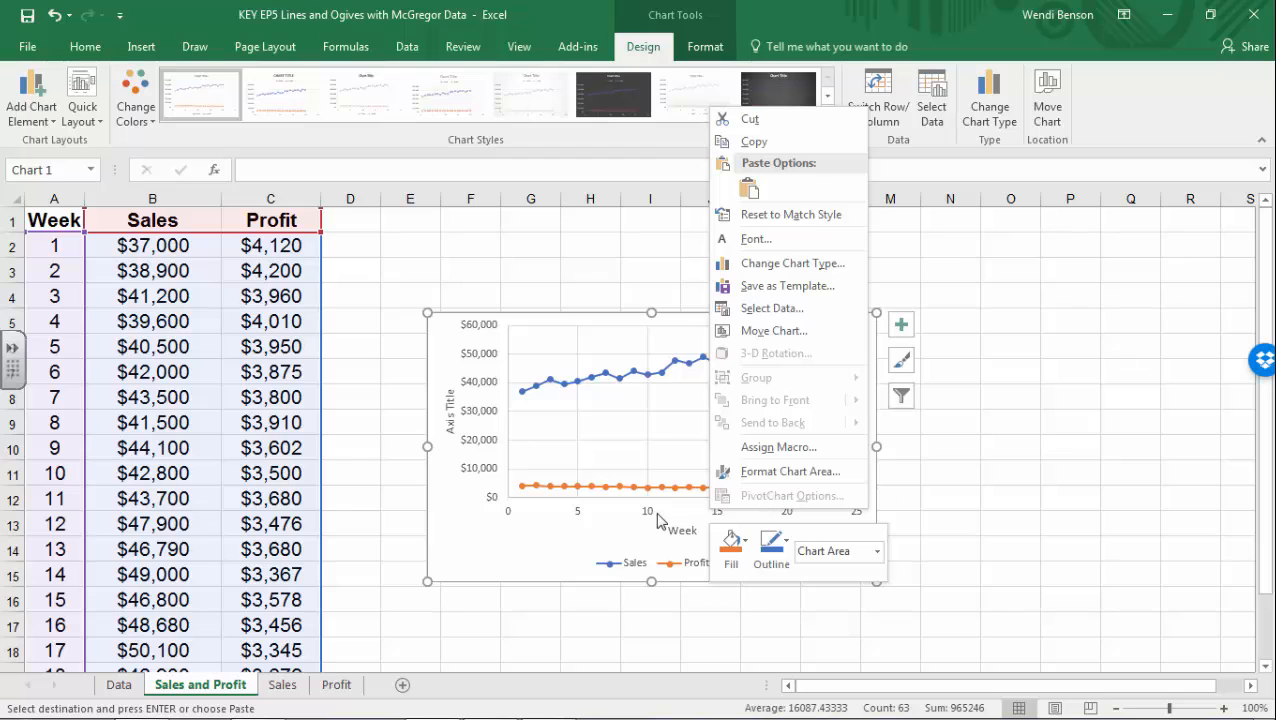
pyautogui.press('Escape')
pyautogui.click(648, 511)
pyautogui.rightClick(648, 512)
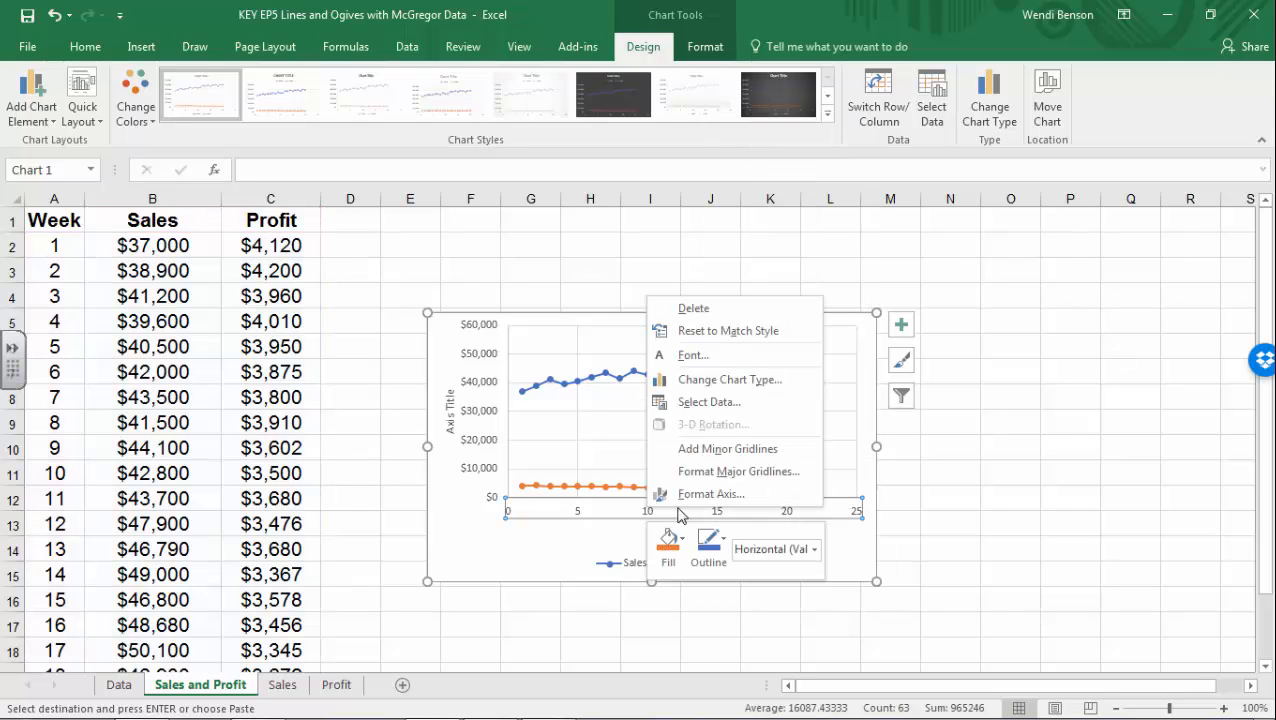
pyautogui.click(705, 496)
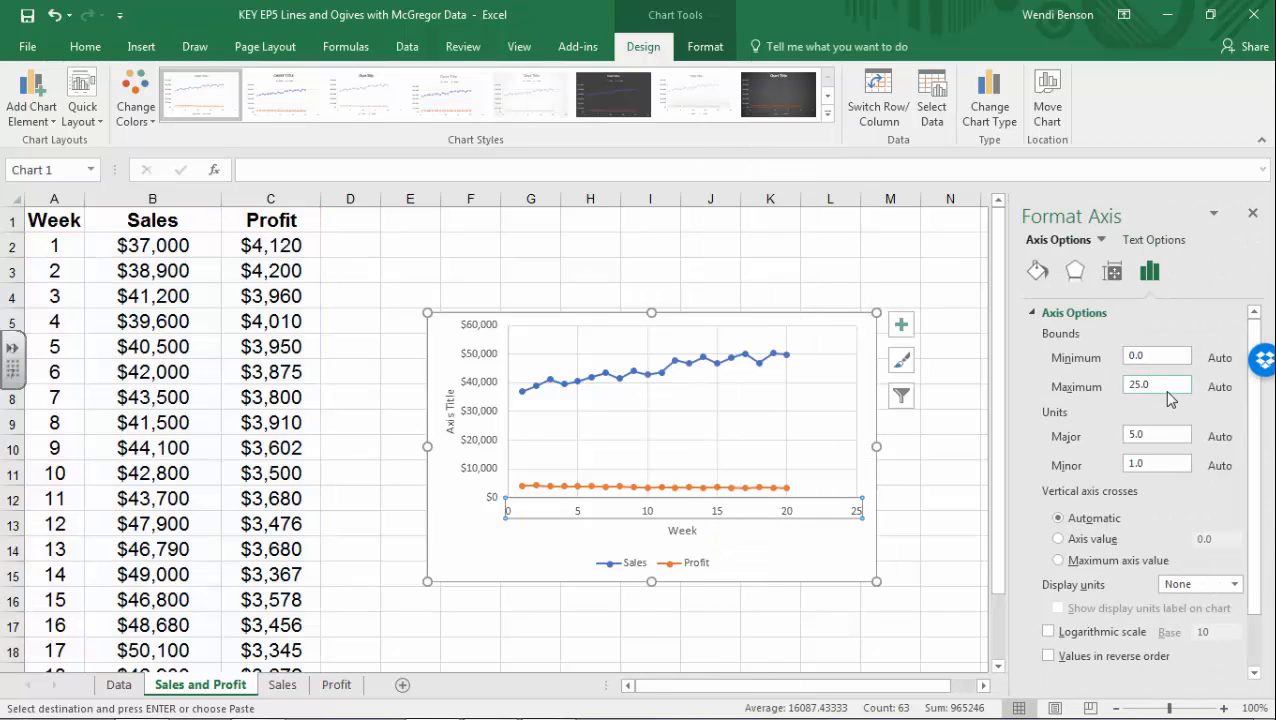
pyautogui.doubleClick(1168, 388)
pyautogui.click(1252, 216)
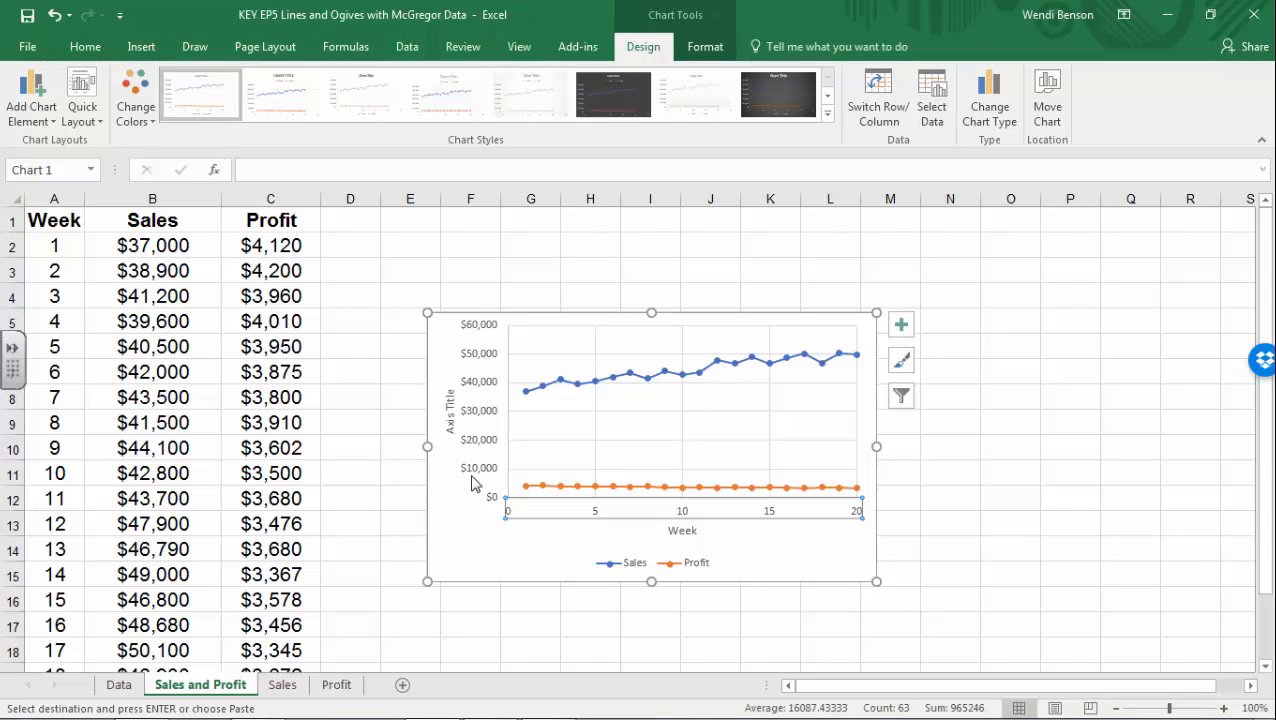
# - Replace the primary vertical axis title's placeholder text with "Sales"
pyautogui.click(452, 397)
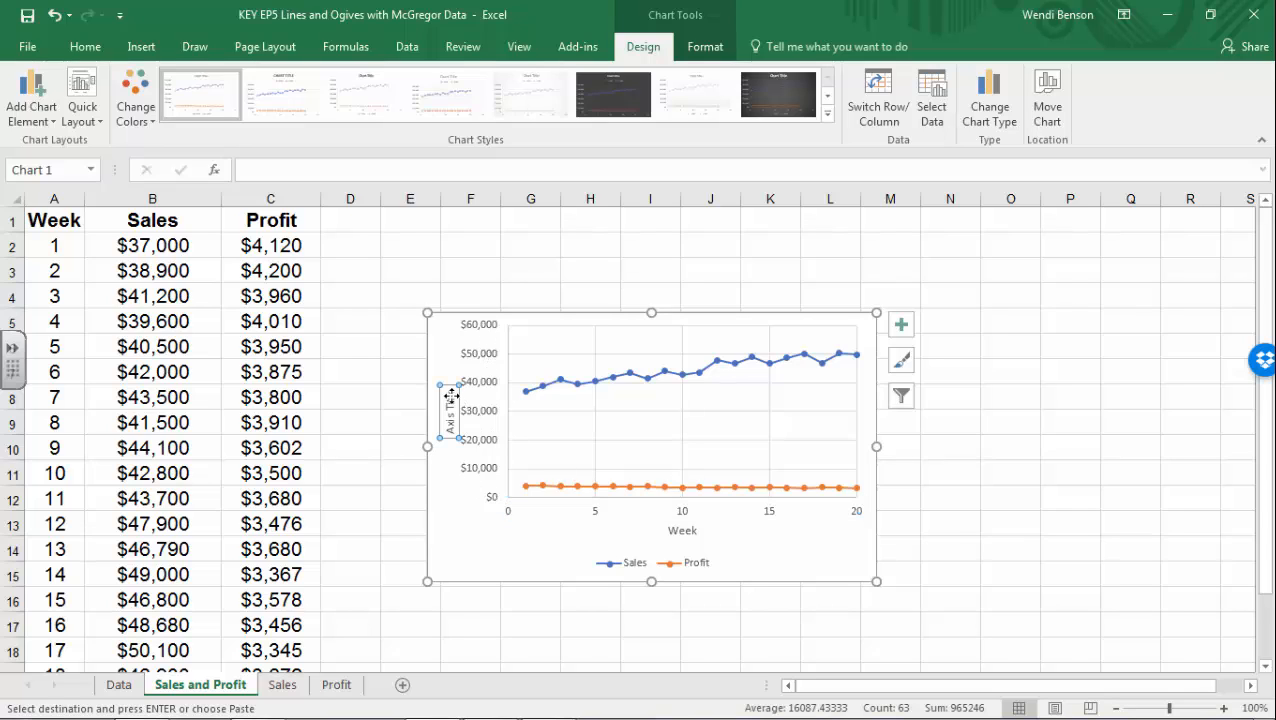
pyautogui.moveTo(451, 387); pyautogui.dragTo(450, 425)
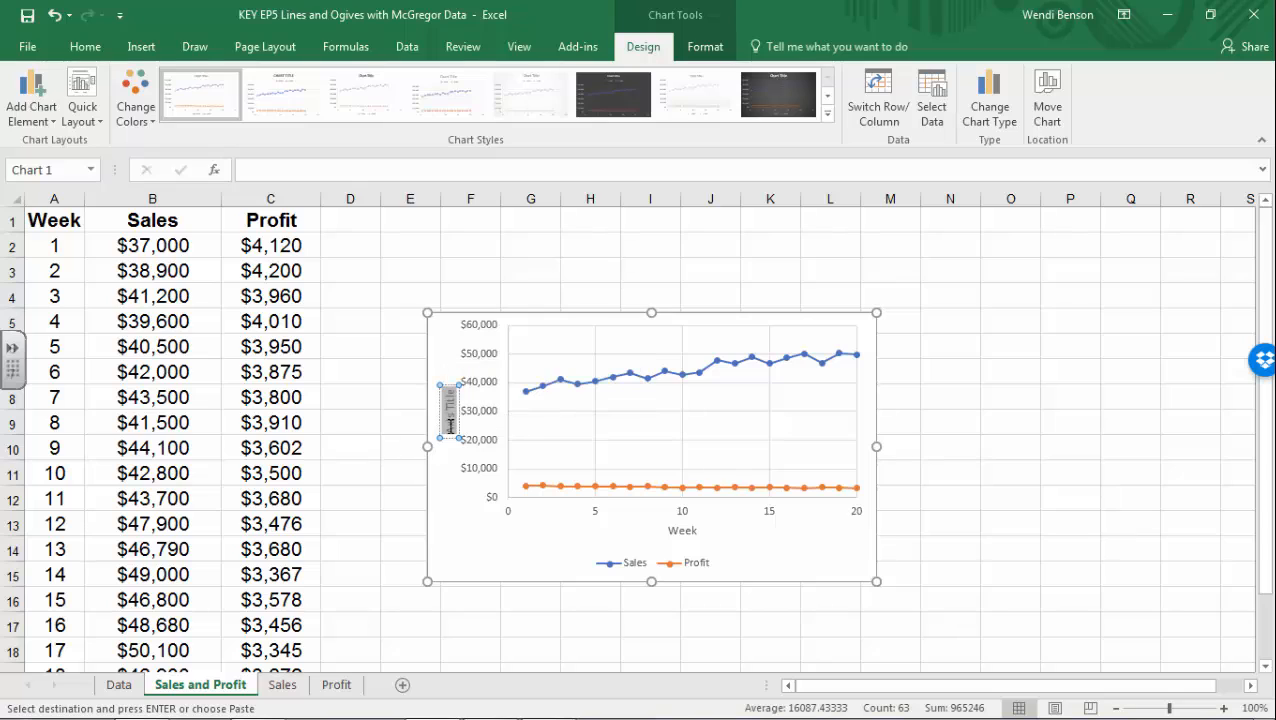
pyautogui.write('Sales')
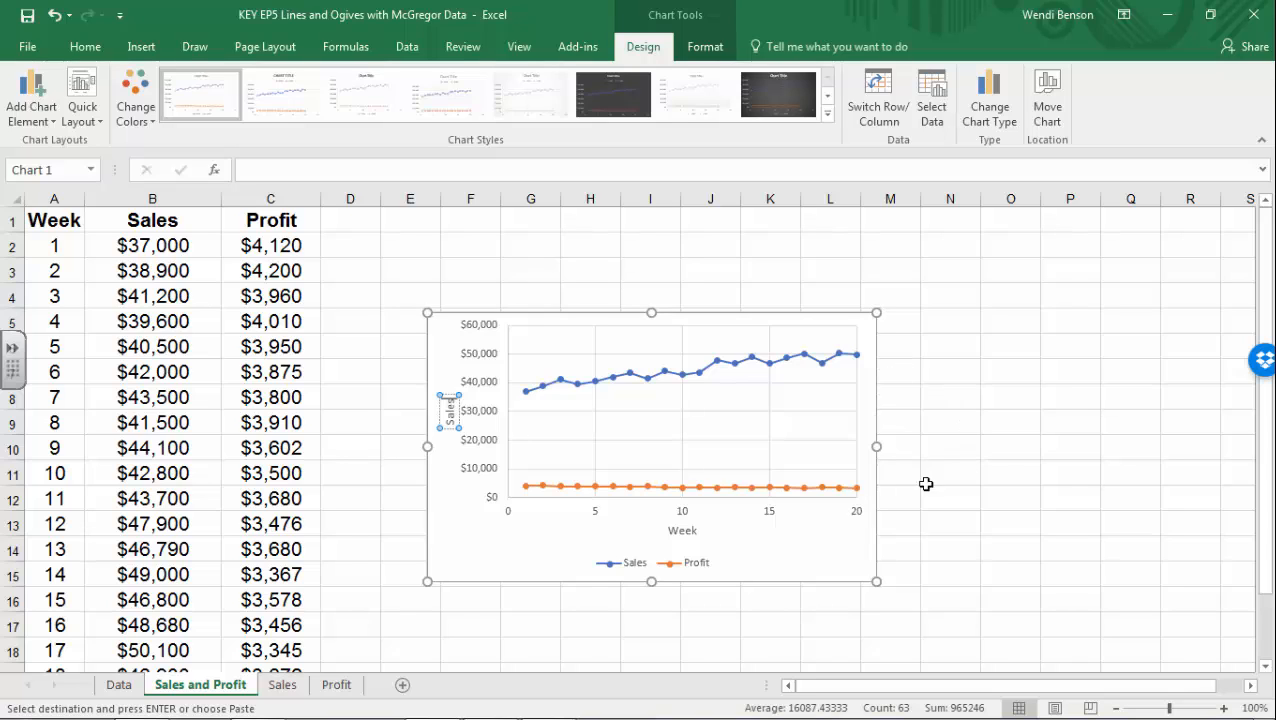
pyautogui.click(868, 418)
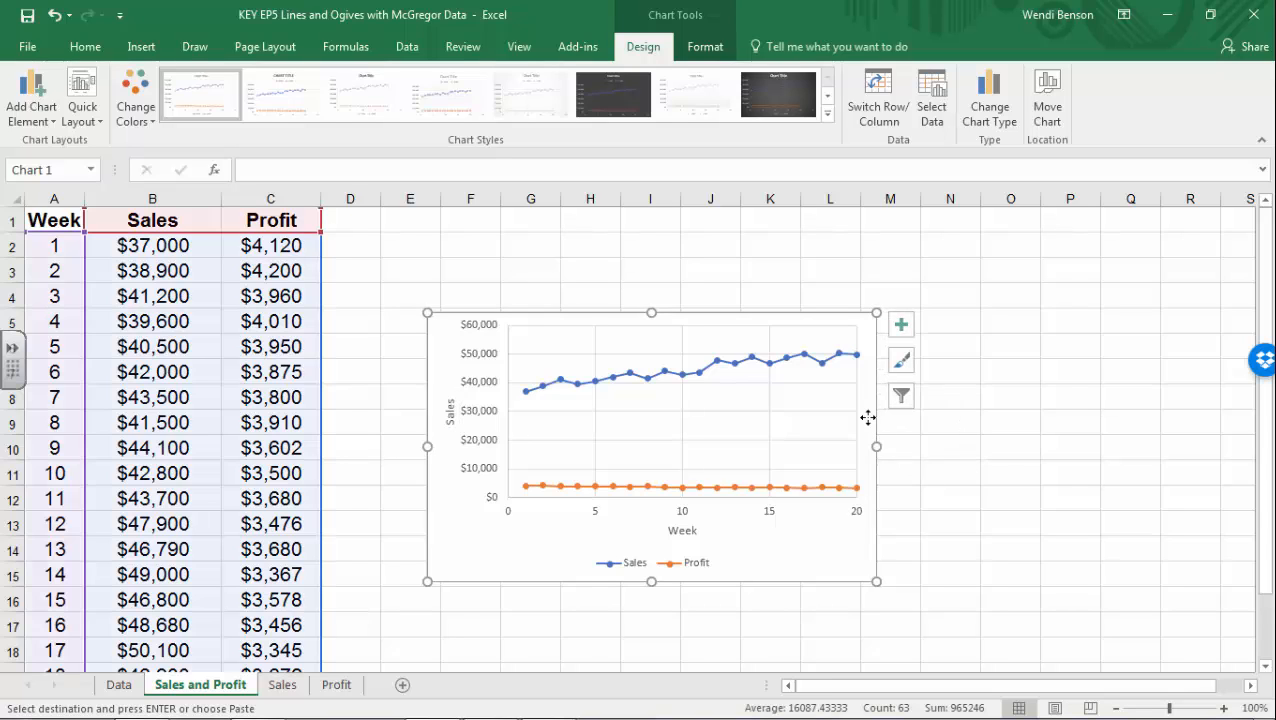
# - Plot the Profit series on the secondary axis and close the series formatting
pyautogui.click(701, 47)
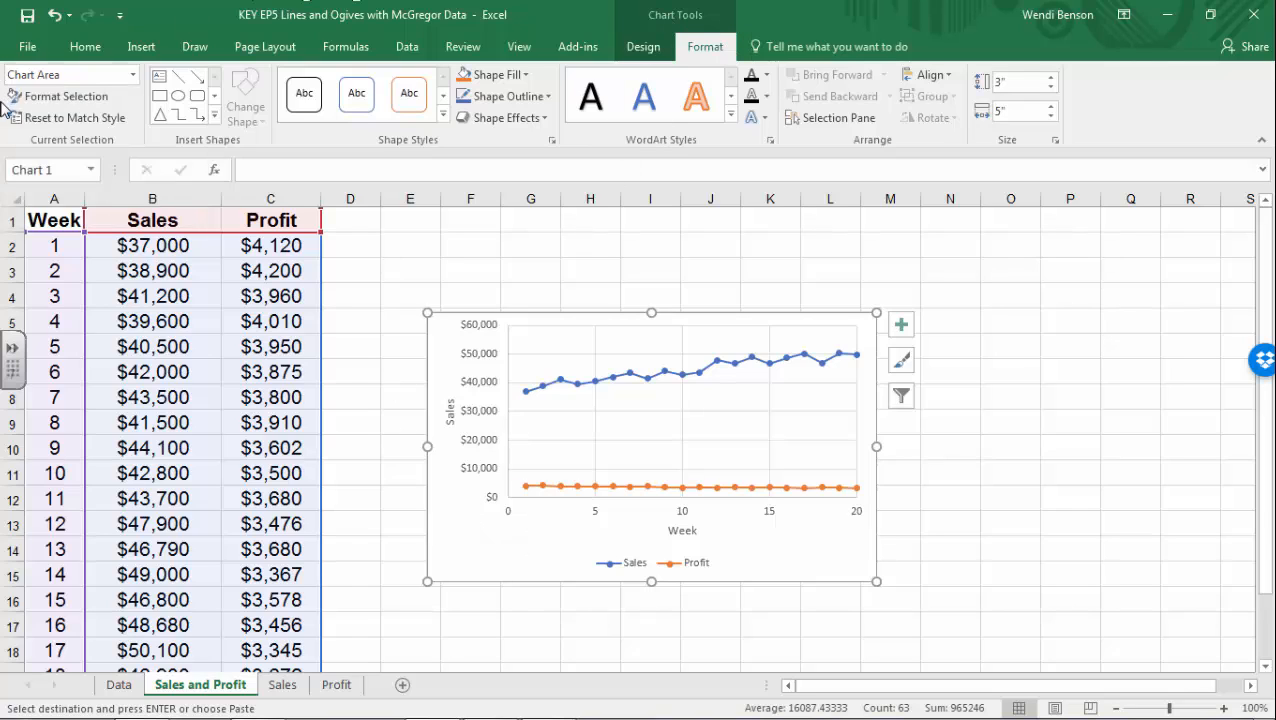
pyautogui.click(56, 97)
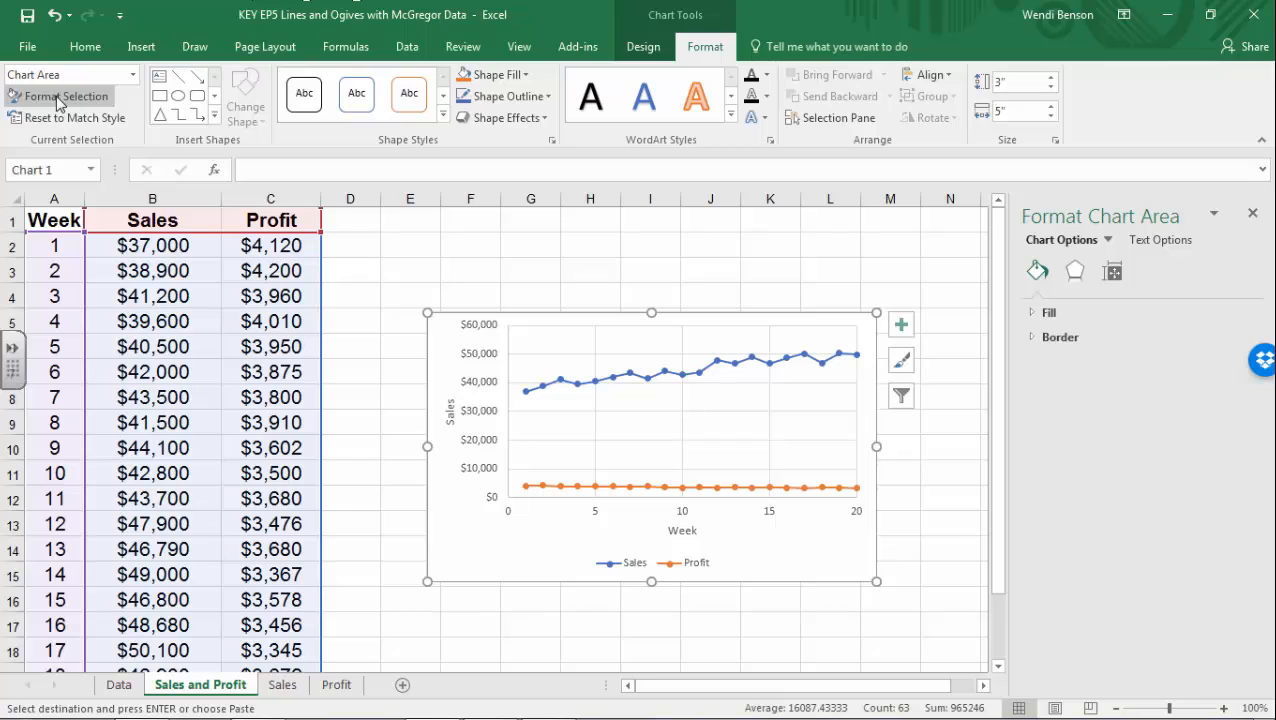
pyautogui.click(1108, 241)
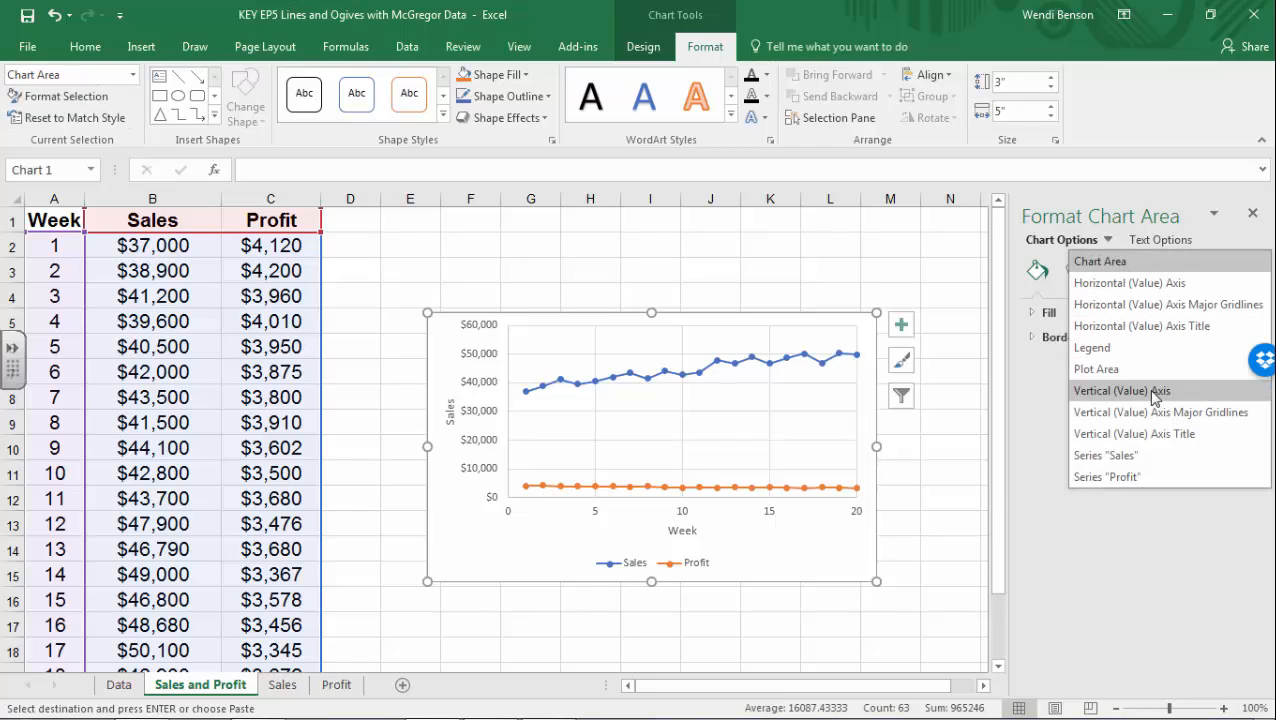
pyautogui.click(1106, 477)
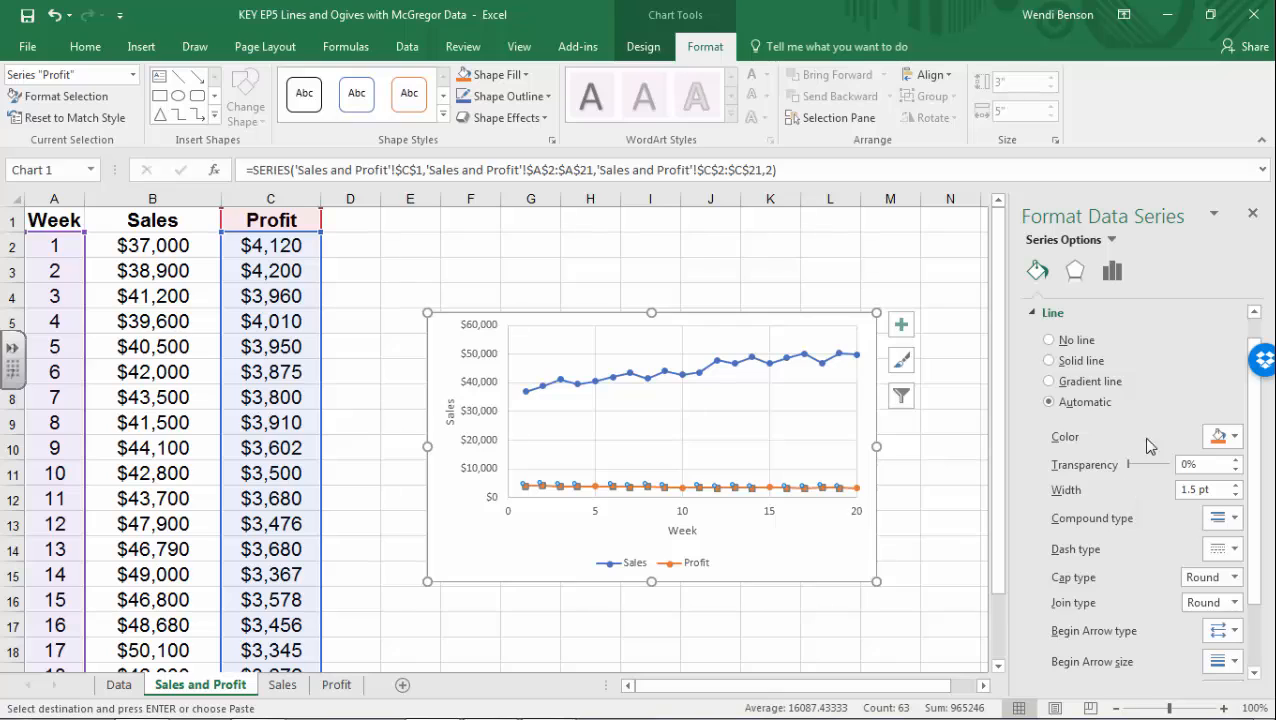
pyautogui.click(1110, 272)
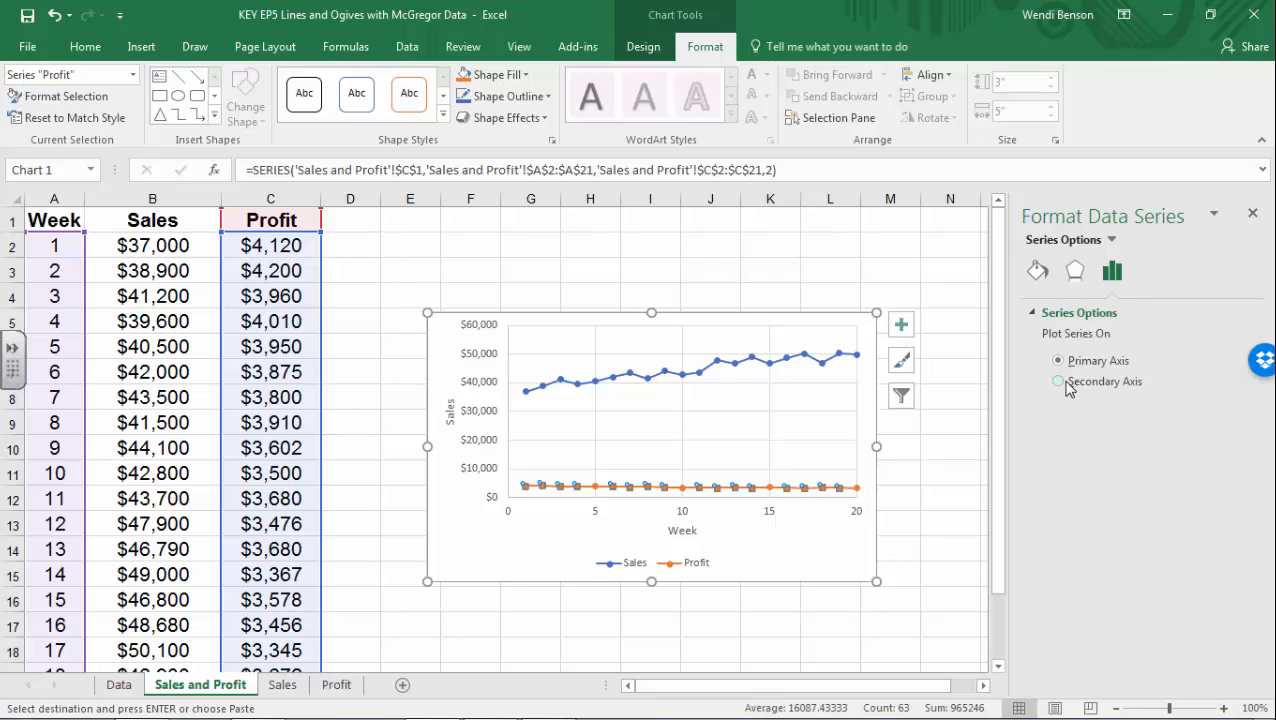
pyautogui.click(1059, 383)
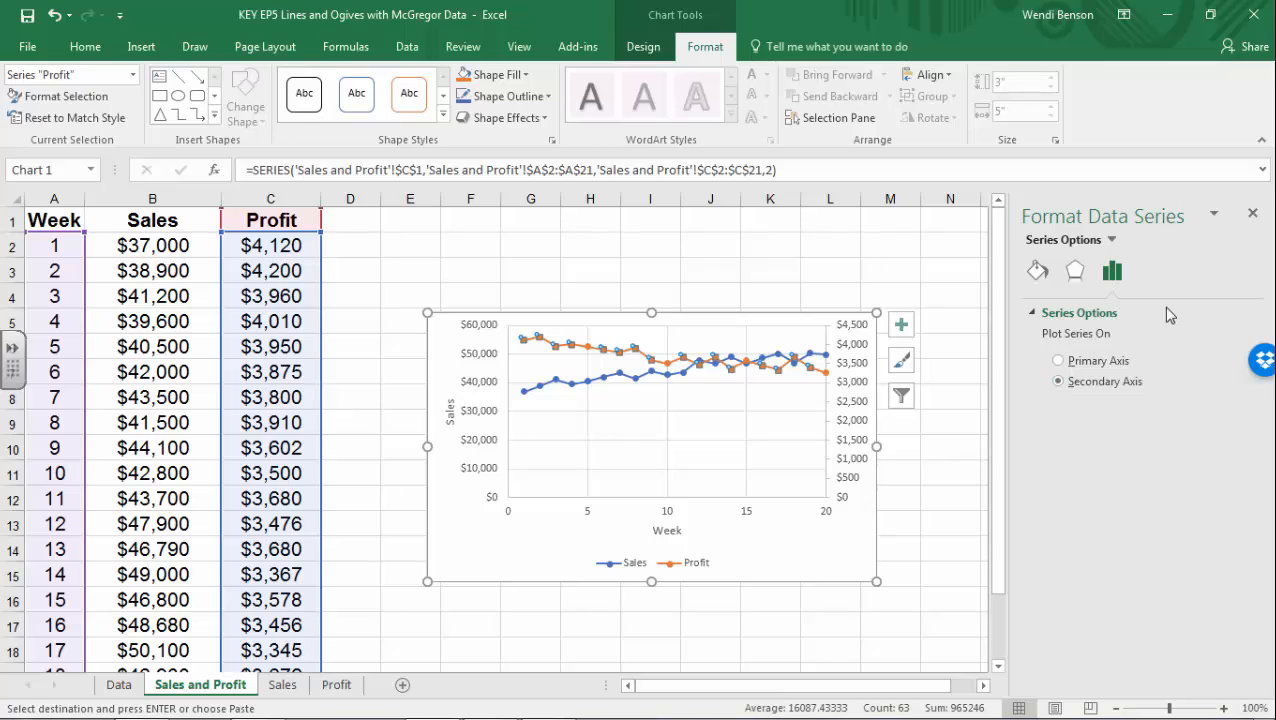
pyautogui.click(1251, 217)
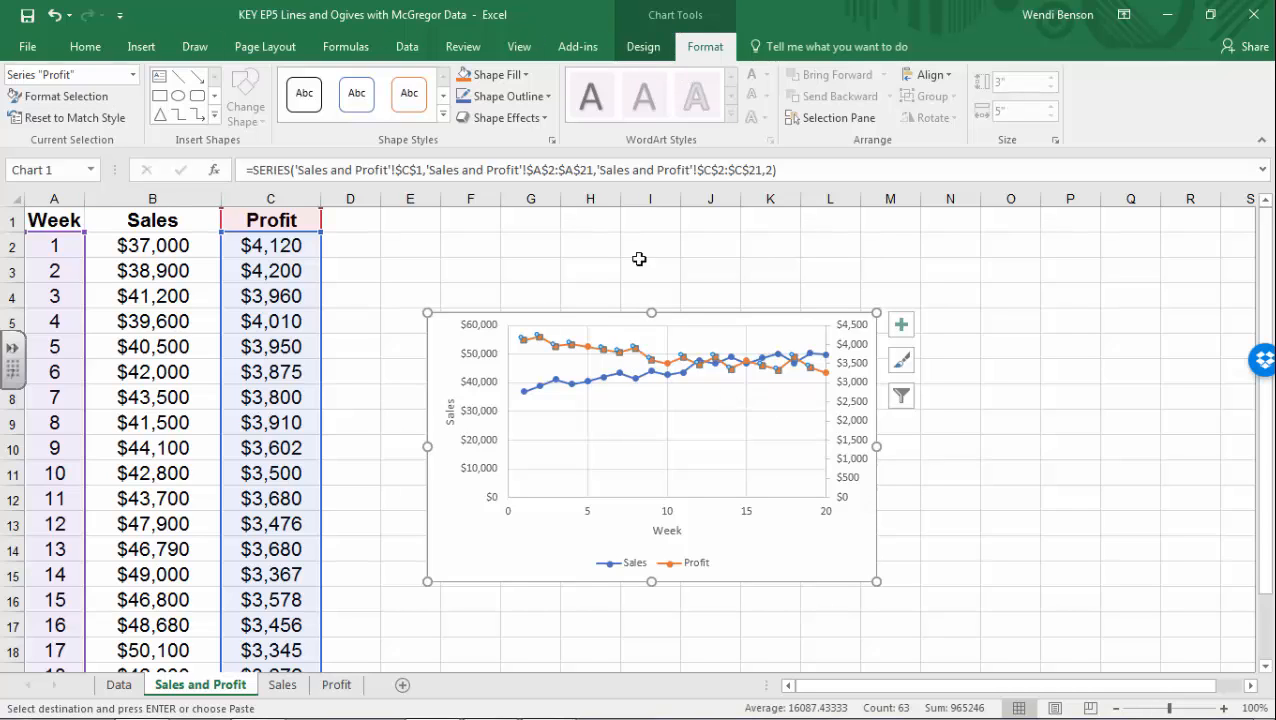
# - Add a secondary vertical axis title to the combined chart and set its text to "Profit"
pyautogui.click(636, 49)
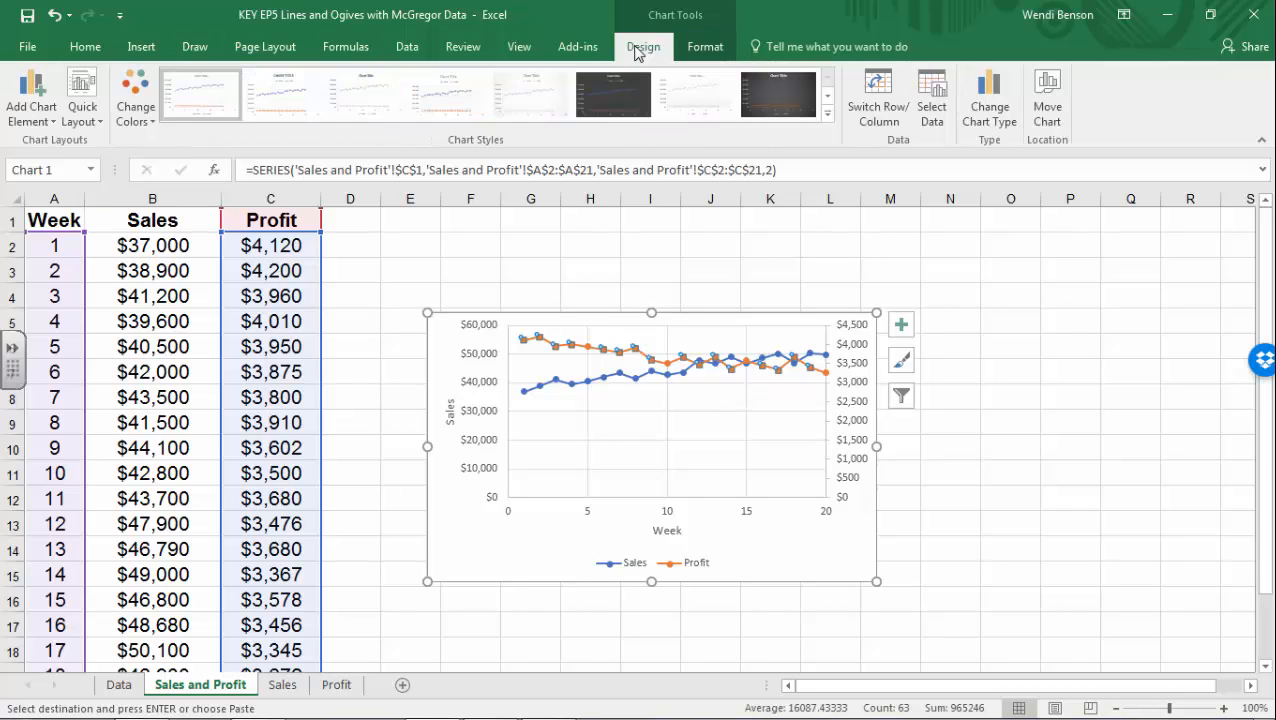
pyautogui.click(14, 112)
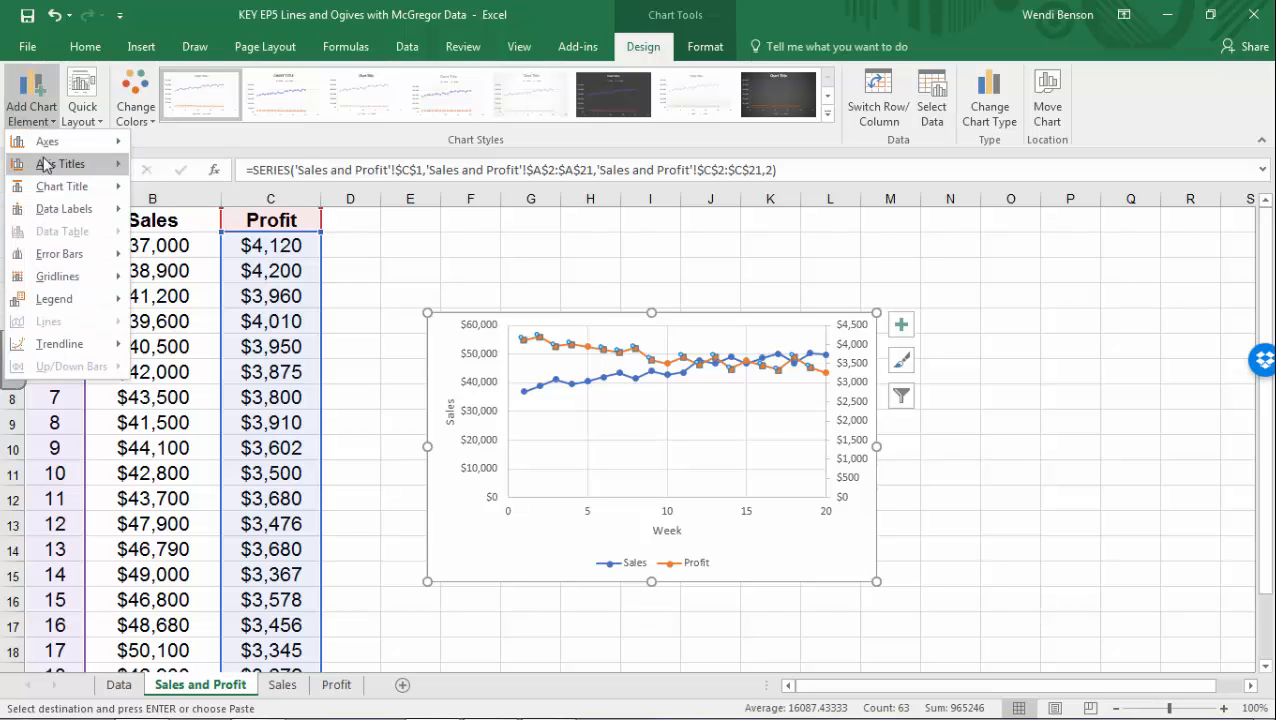
pyautogui.moveTo(80, 167)
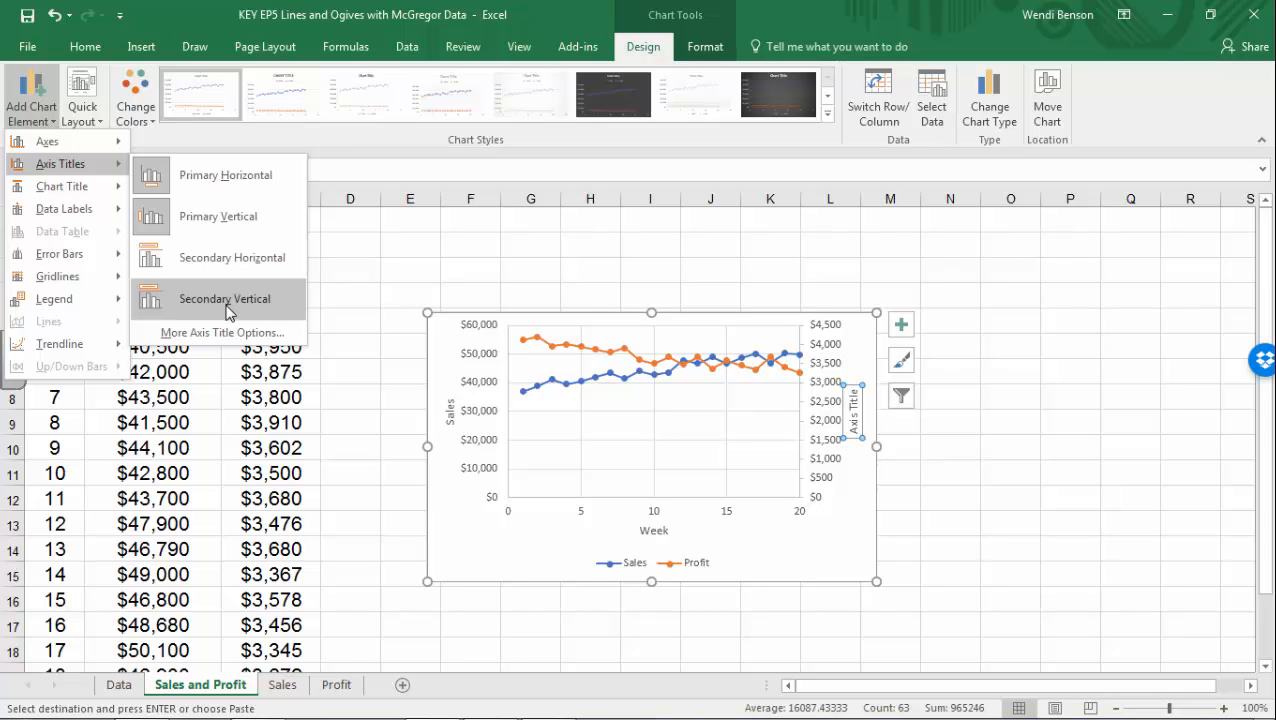
pyautogui.click(226, 312)
pyautogui.moveTo(849, 397); pyautogui.dragTo(852, 428)
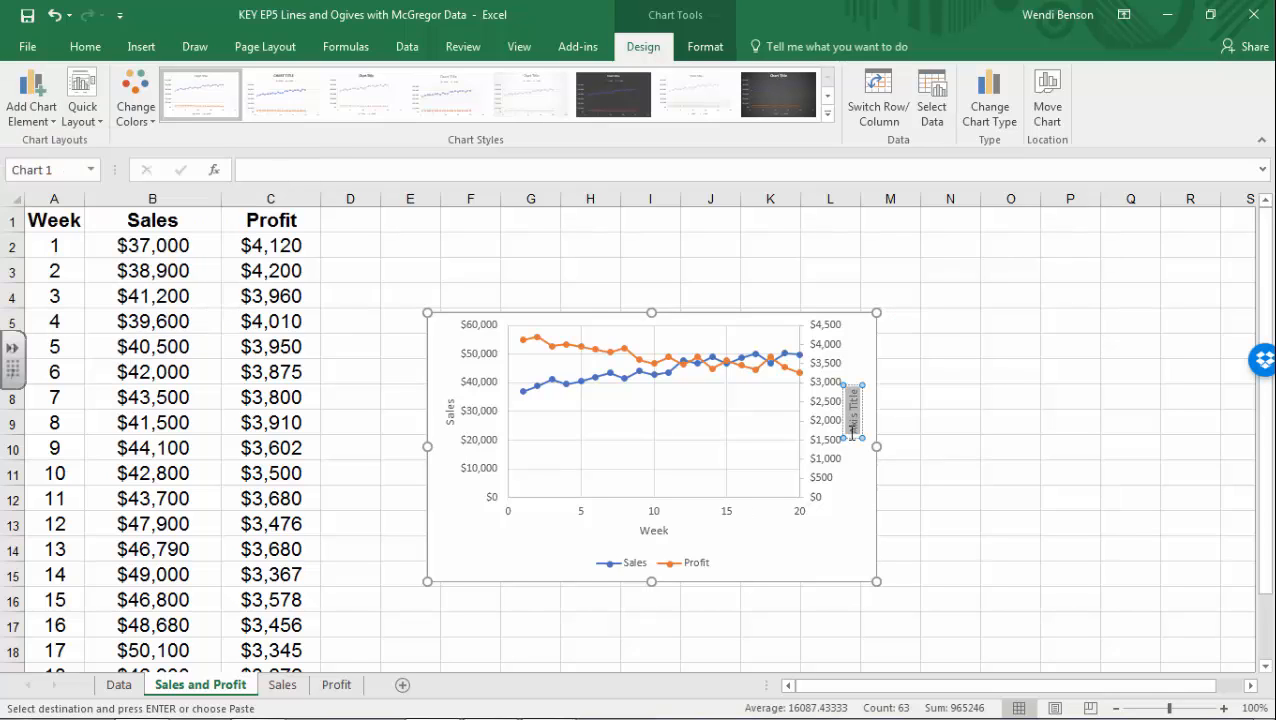
pyautogui.write('P')
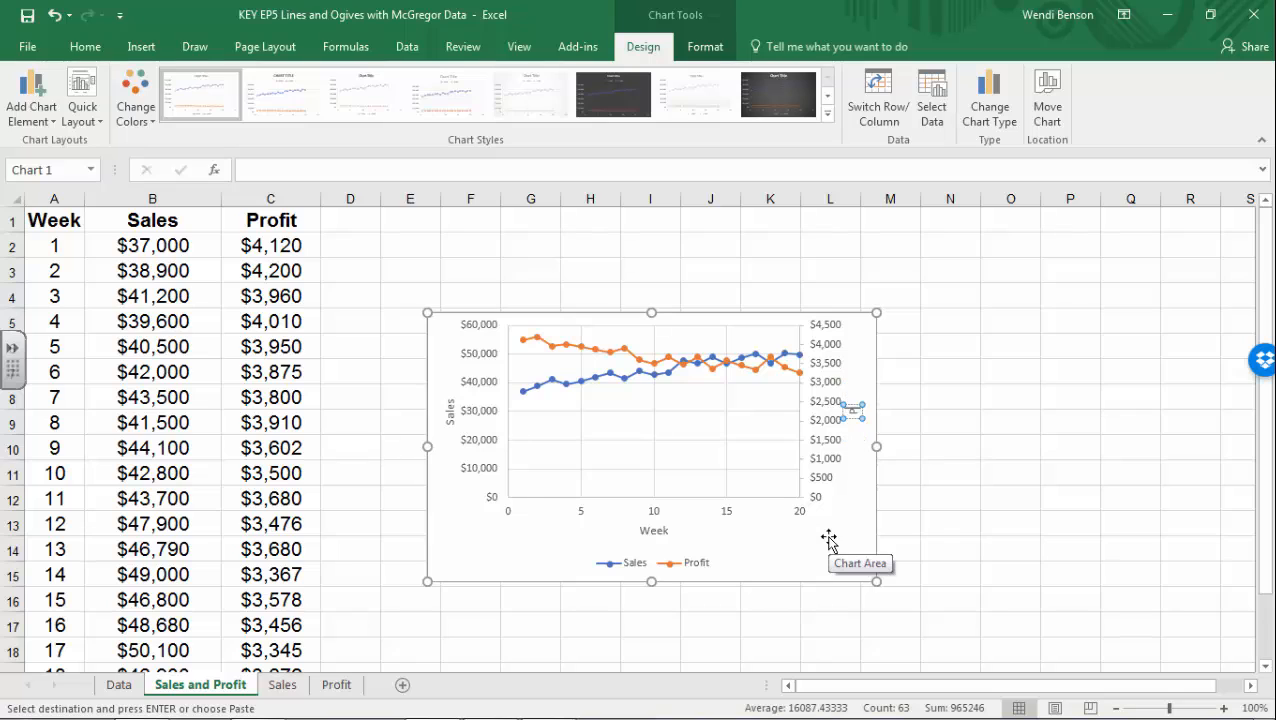
pyautogui.write('rofit')
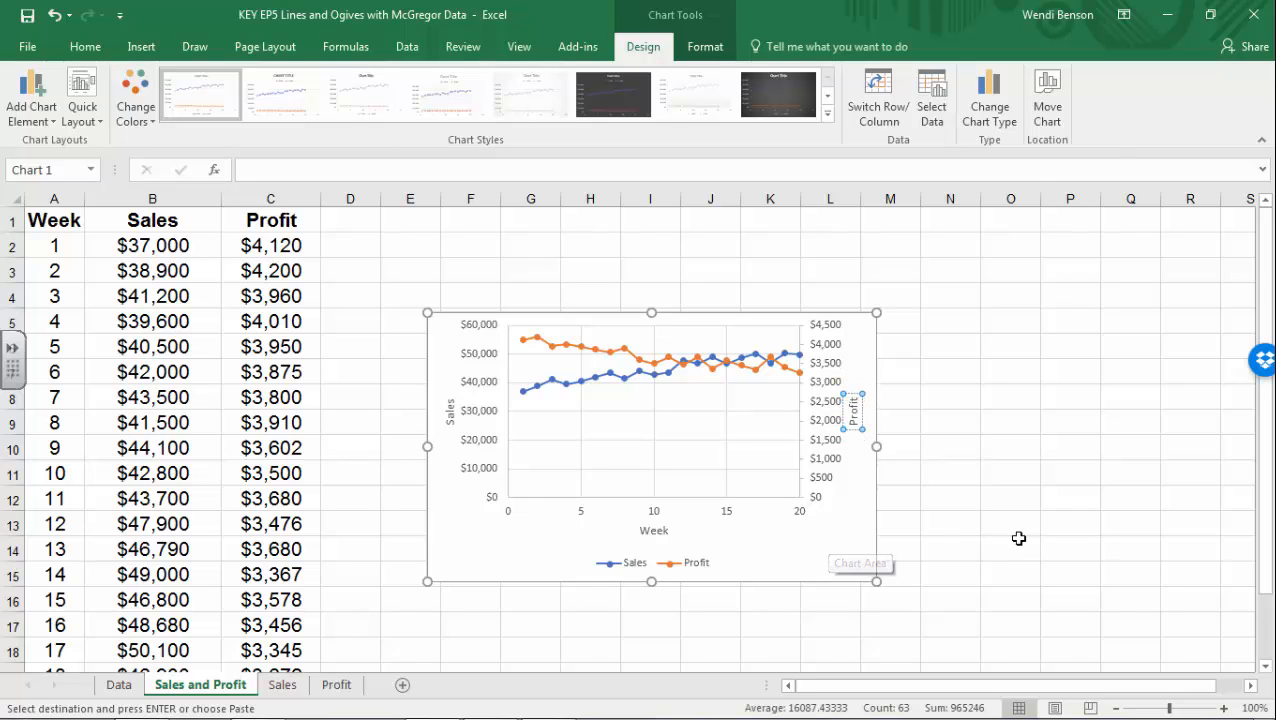
pyautogui.click(1018, 538)
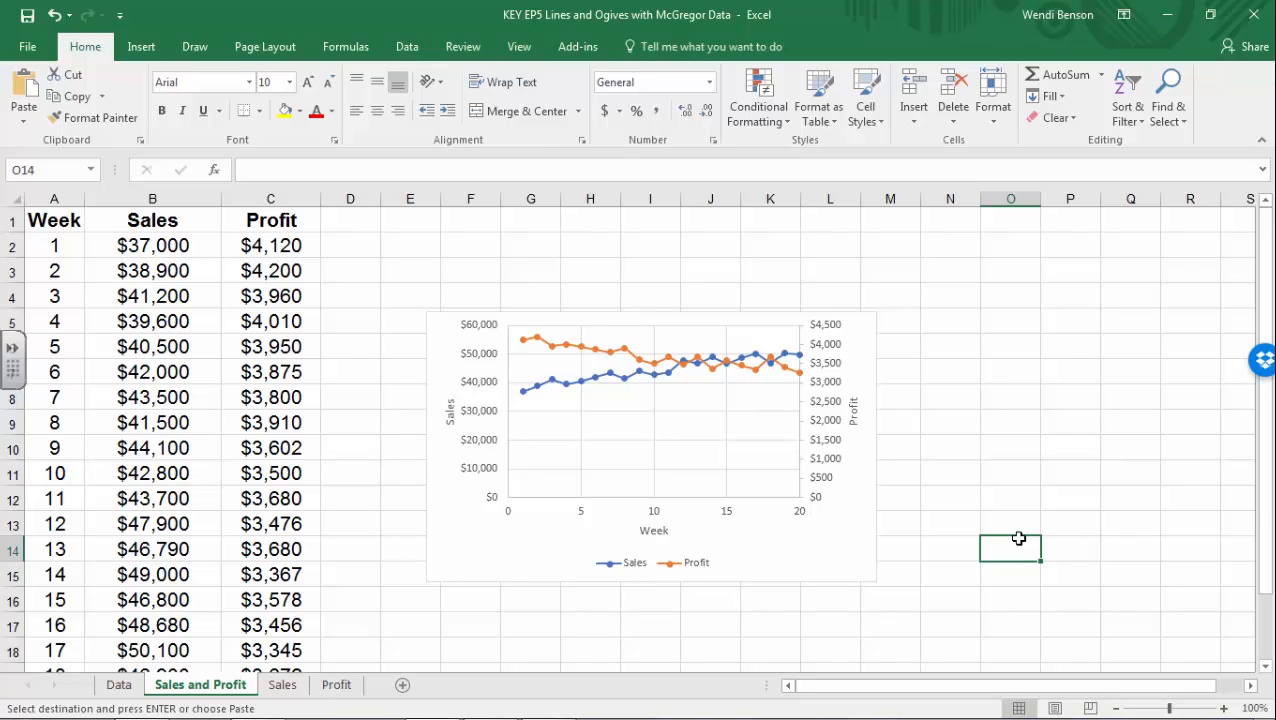
pyautogui.click(955, 404)
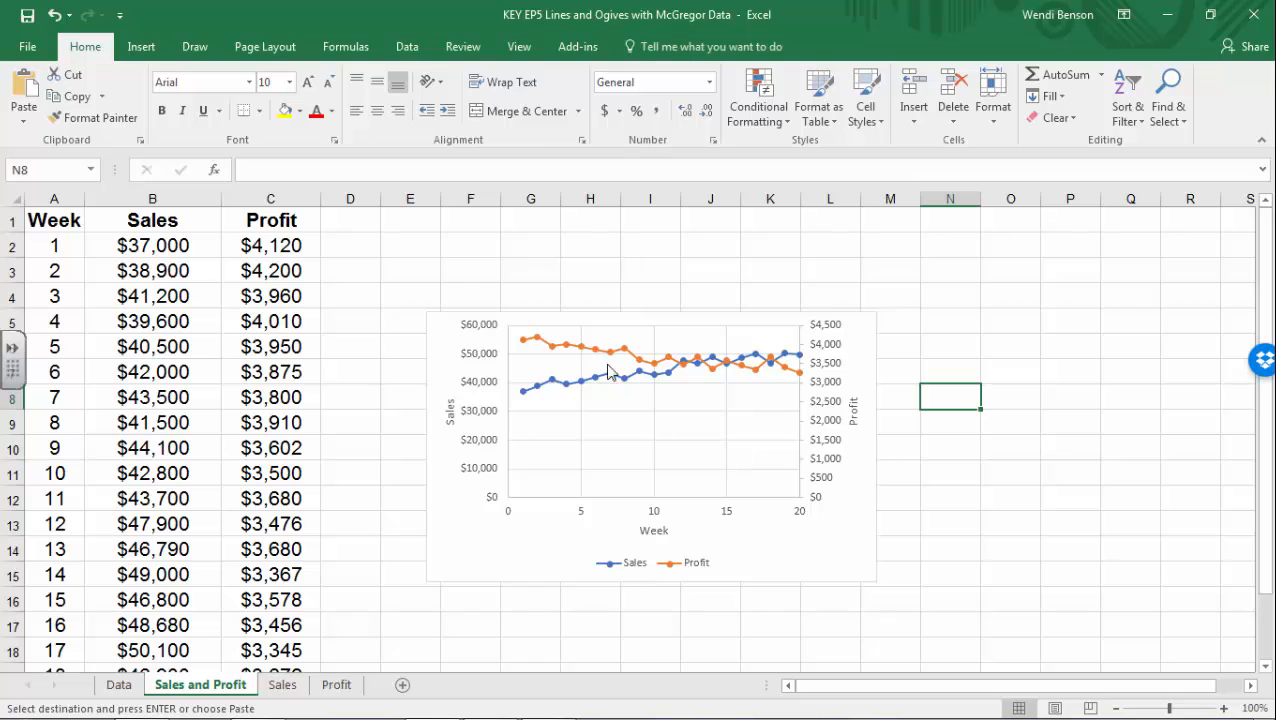
pyautogui.click(565, 354)
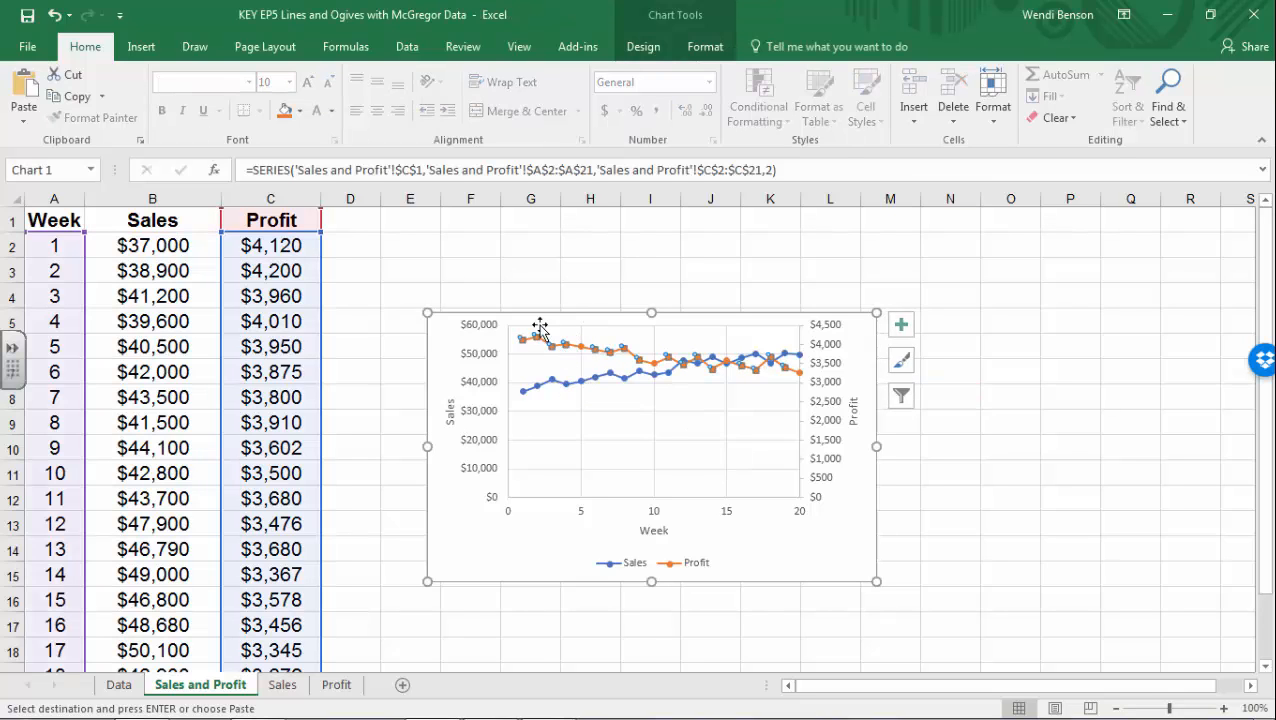
pyautogui.click(664, 52)
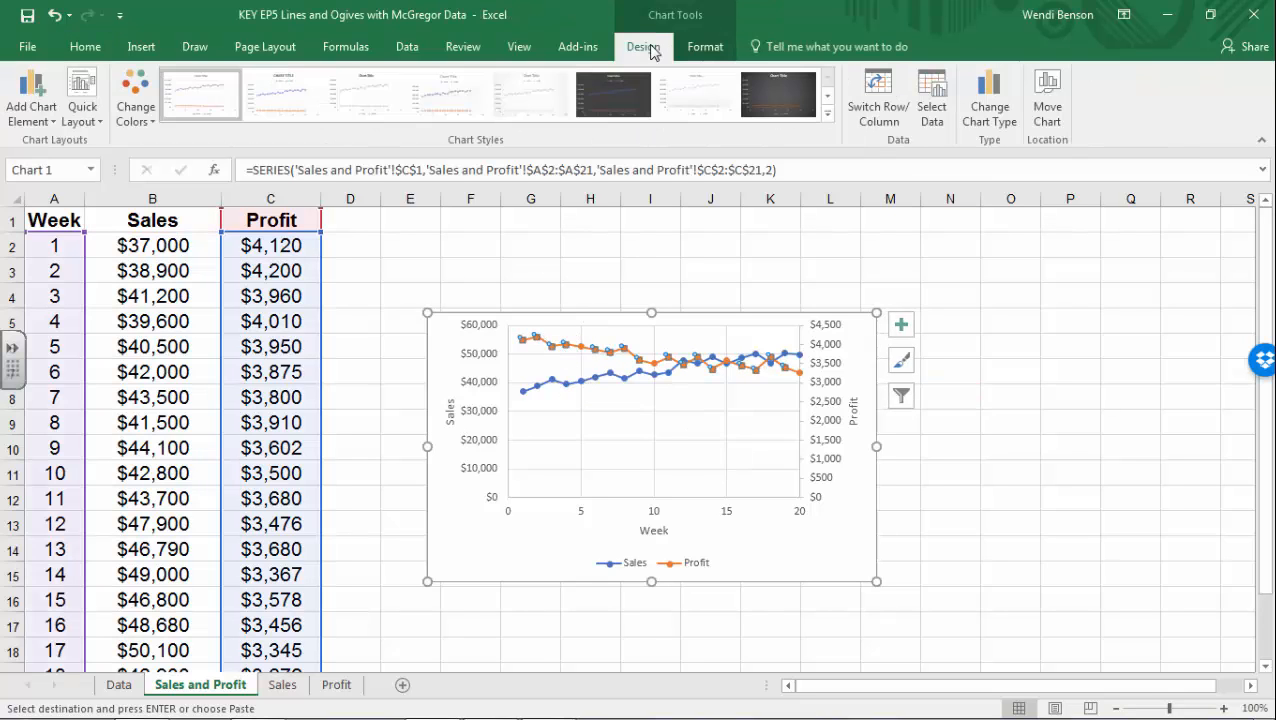
pyautogui.click(136, 100)
pyautogui.click(1047, 540)
# - Save the workbook and move the Sales sheet's line chart up beside the Sales column
pyautogui.click(27, 15)
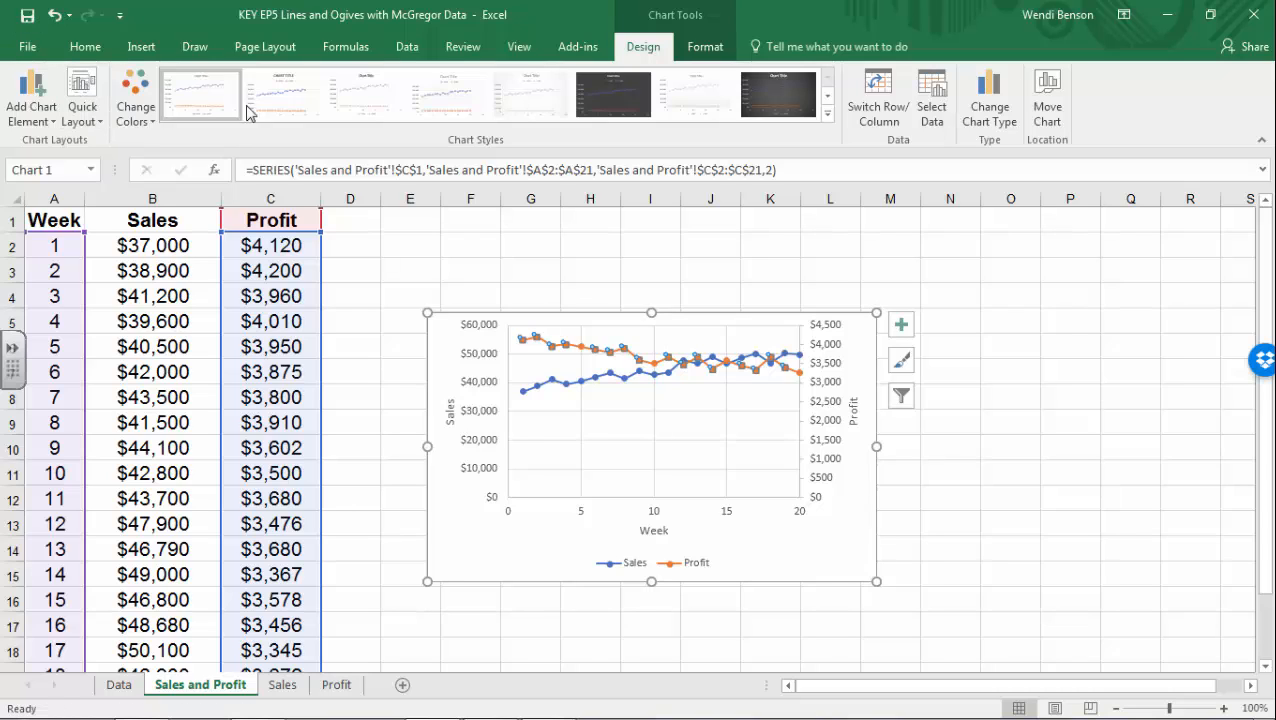
pyautogui.click(284, 686)
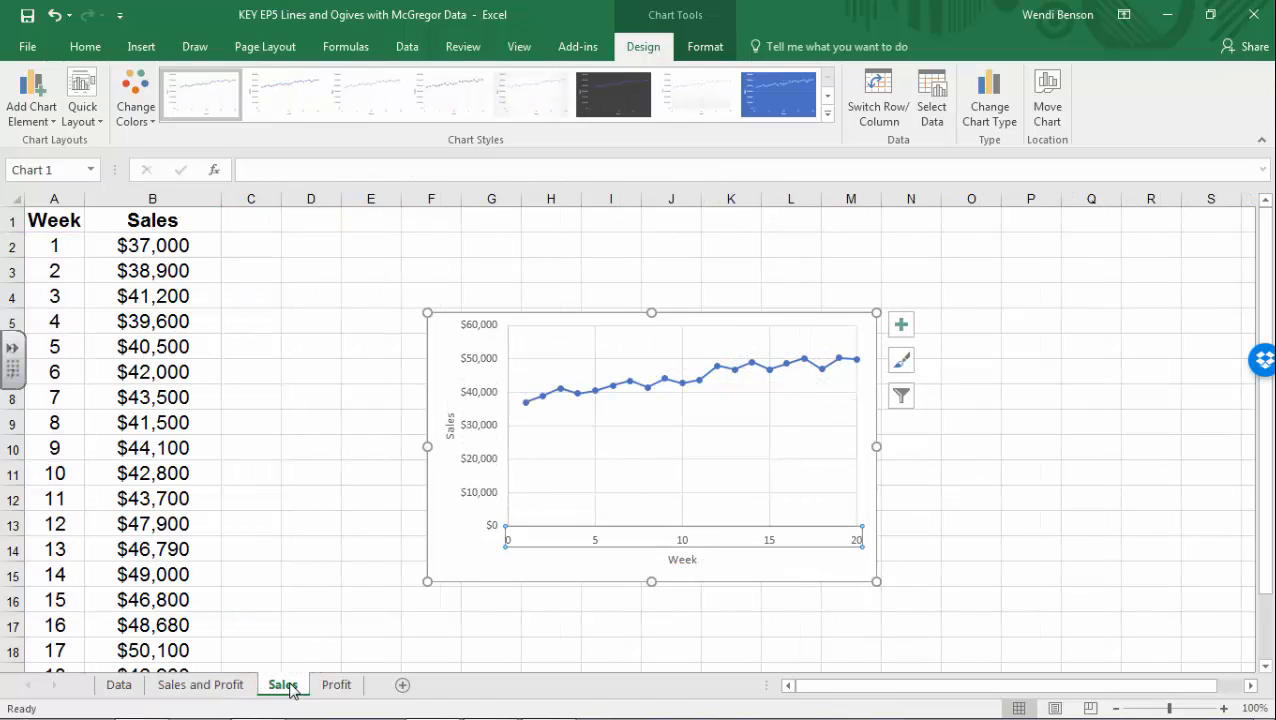
pyautogui.moveTo(745, 306); pyautogui.dragTo(544, 222)
pyautogui.click(906, 580)
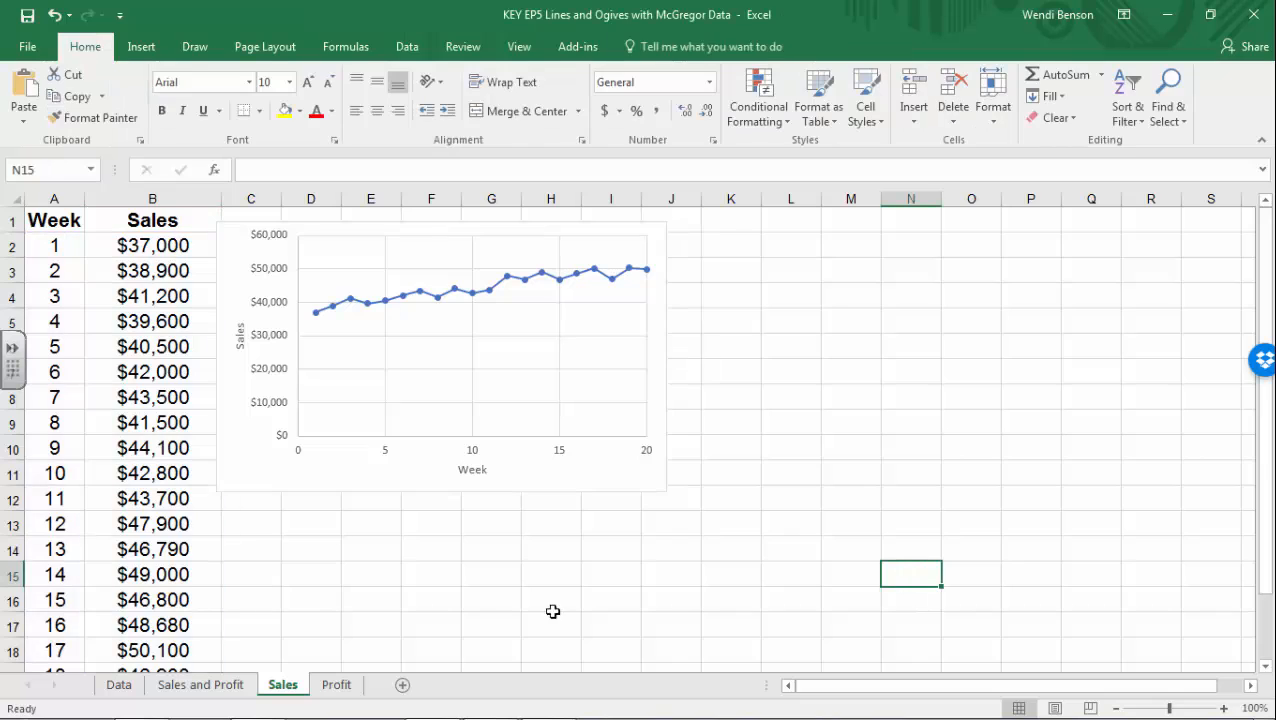
# - Copy the Week and Sales columns (A:B) of the Sales sheet and paste them starting at K1
pyautogui.click(58, 220)
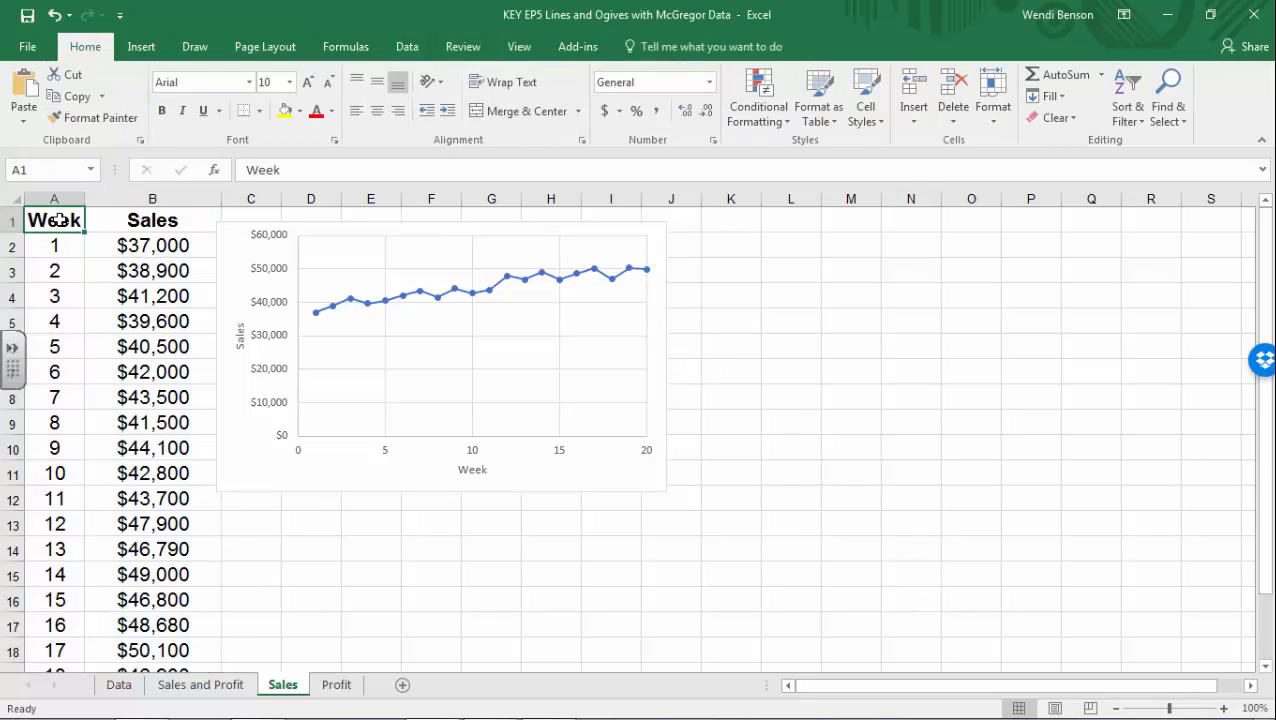
pyautogui.moveTo(58, 220); pyautogui.dragTo(94, 268)
pyautogui.moveTo(54, 198); pyautogui.dragTo(116, 198)
pyautogui.hotkey('ctrl', 'c')
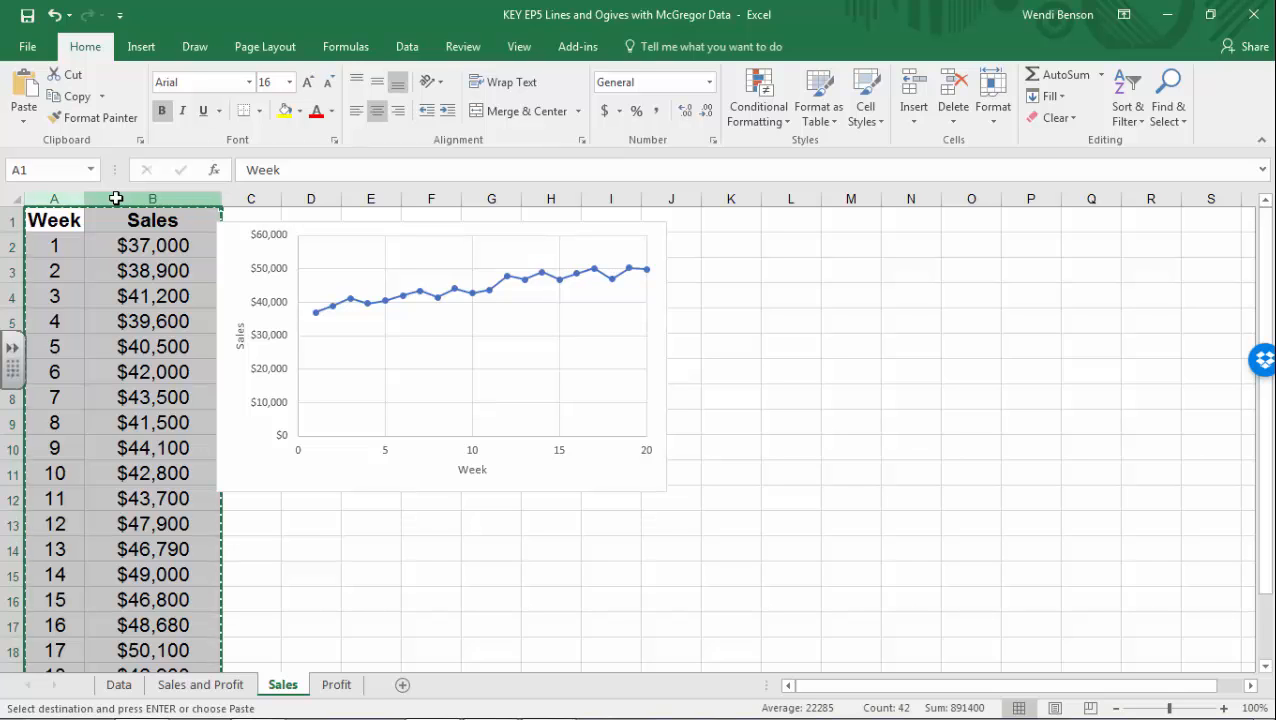
pyautogui.moveTo(746, 228); pyautogui.dragTo(688, 242)
pyautogui.click(746, 230)
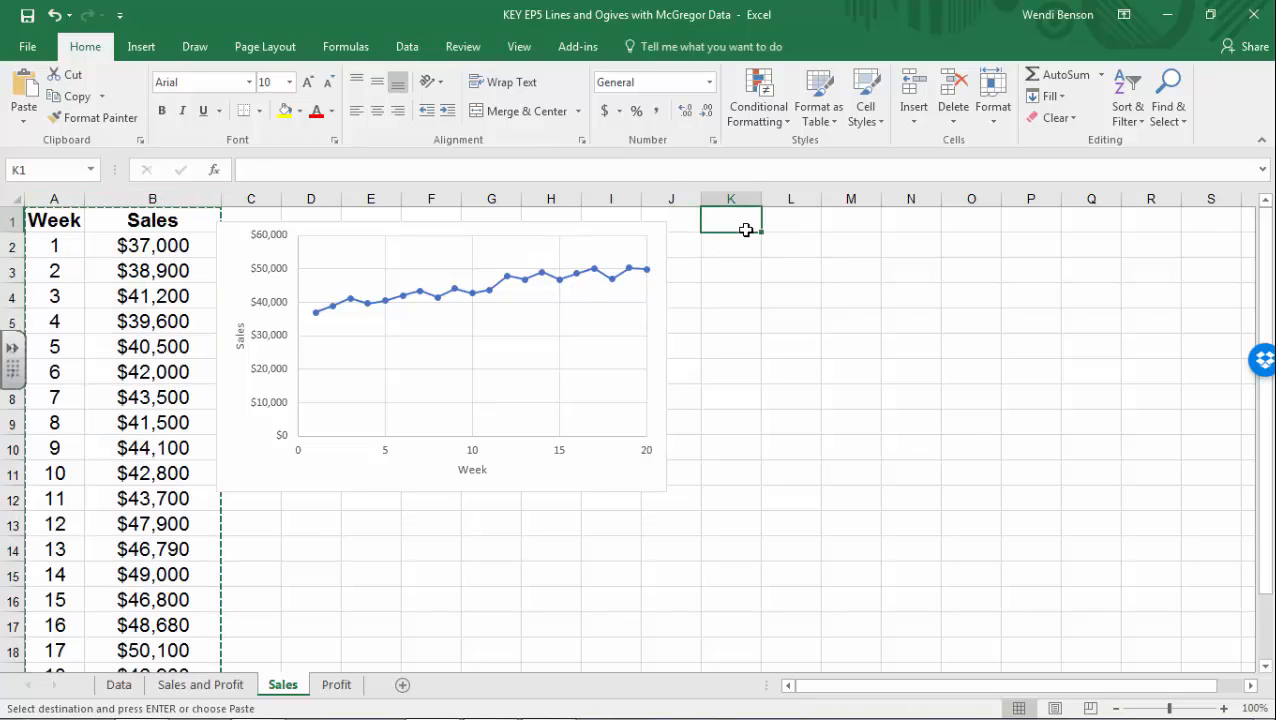
pyautogui.hotkey('ctrl', 'v')
# - Enter the heading "Cumulative Sales" in cell M1, beside the pasted Sales column
pyautogui.click(974, 327)
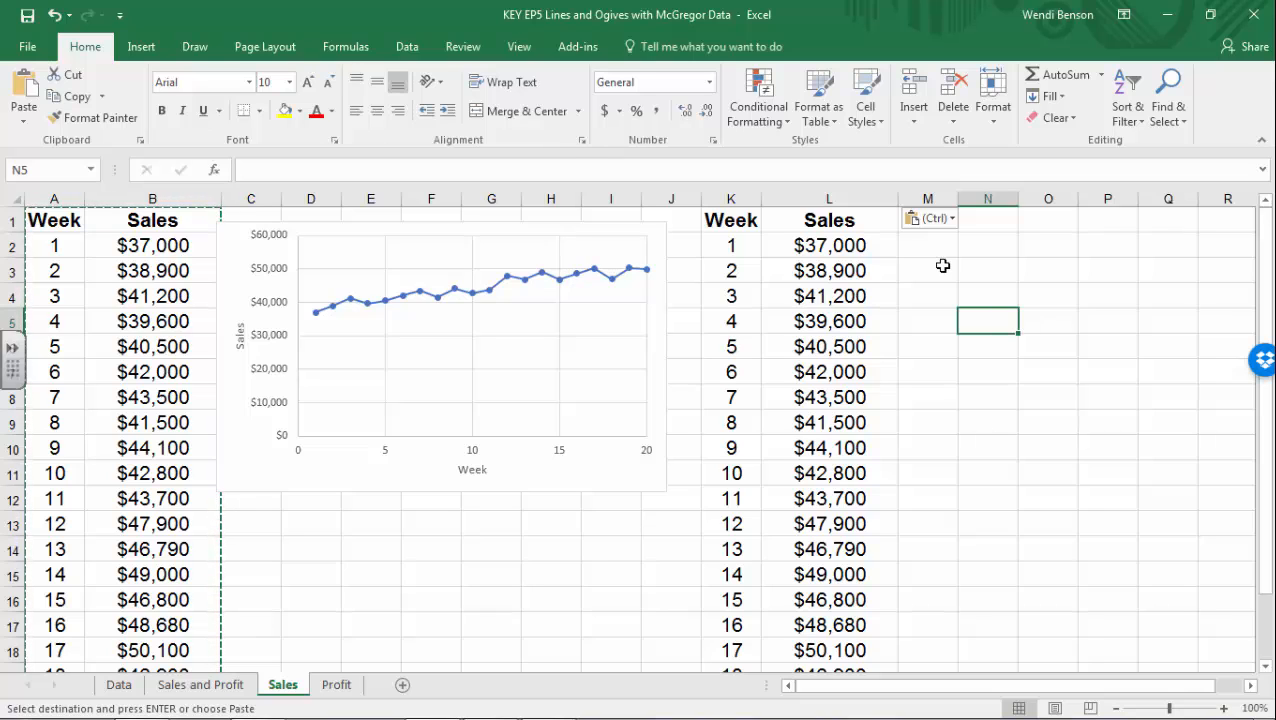
pyautogui.click(942, 265)
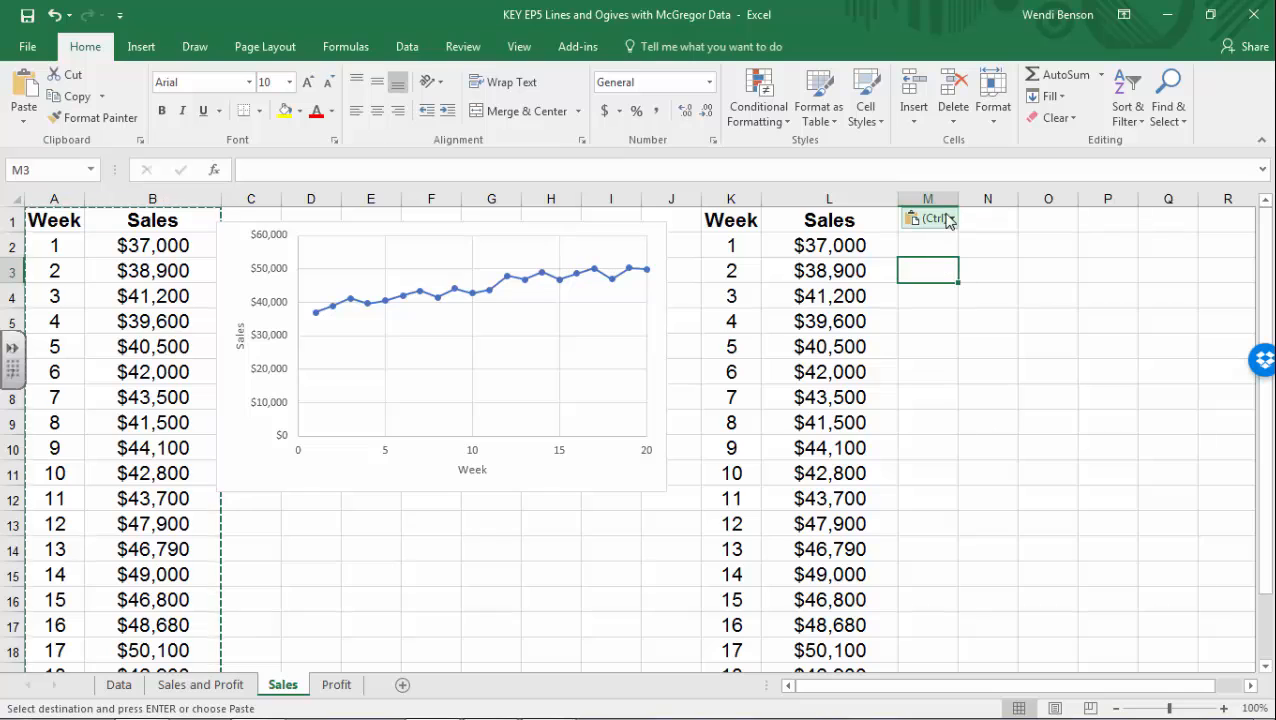
pyautogui.click(1003, 214)
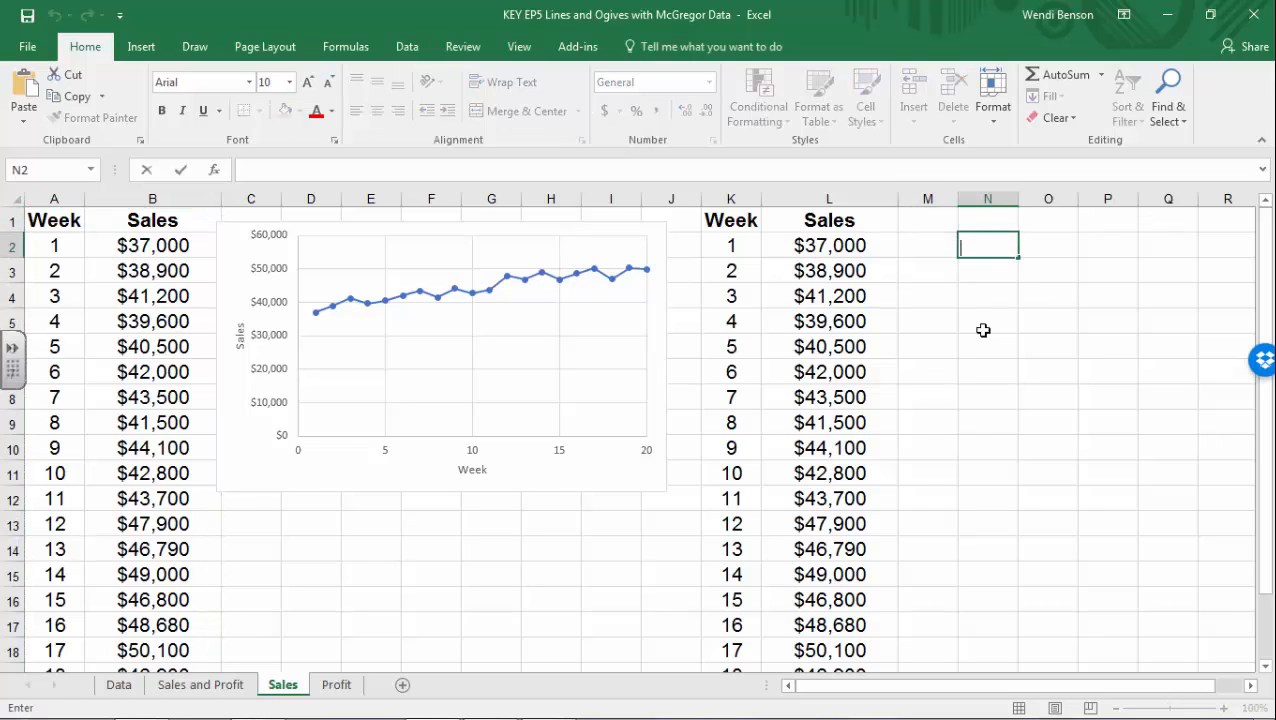
pyautogui.click(927, 222)
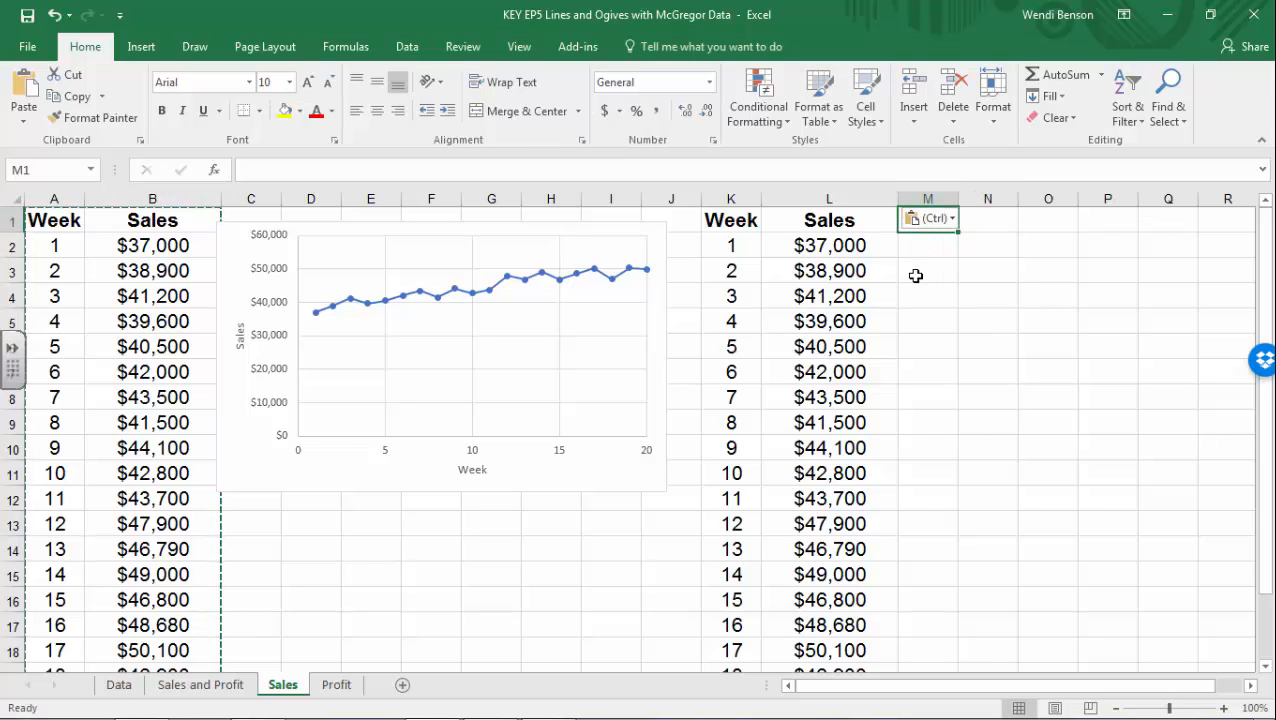
pyautogui.press('BackSpace')
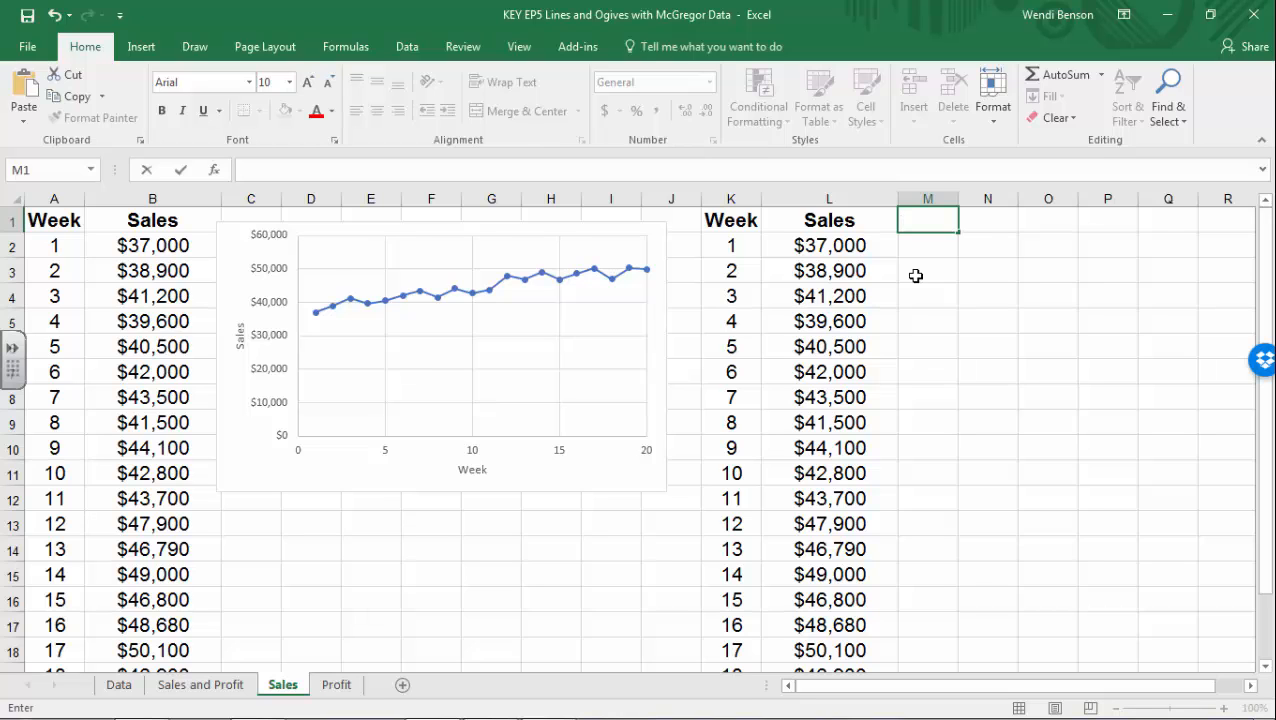
pyautogui.scroll(-1, 916, 275)
pyautogui.scroll(1, 900, 300)
pyautogui.write('Cumulative')
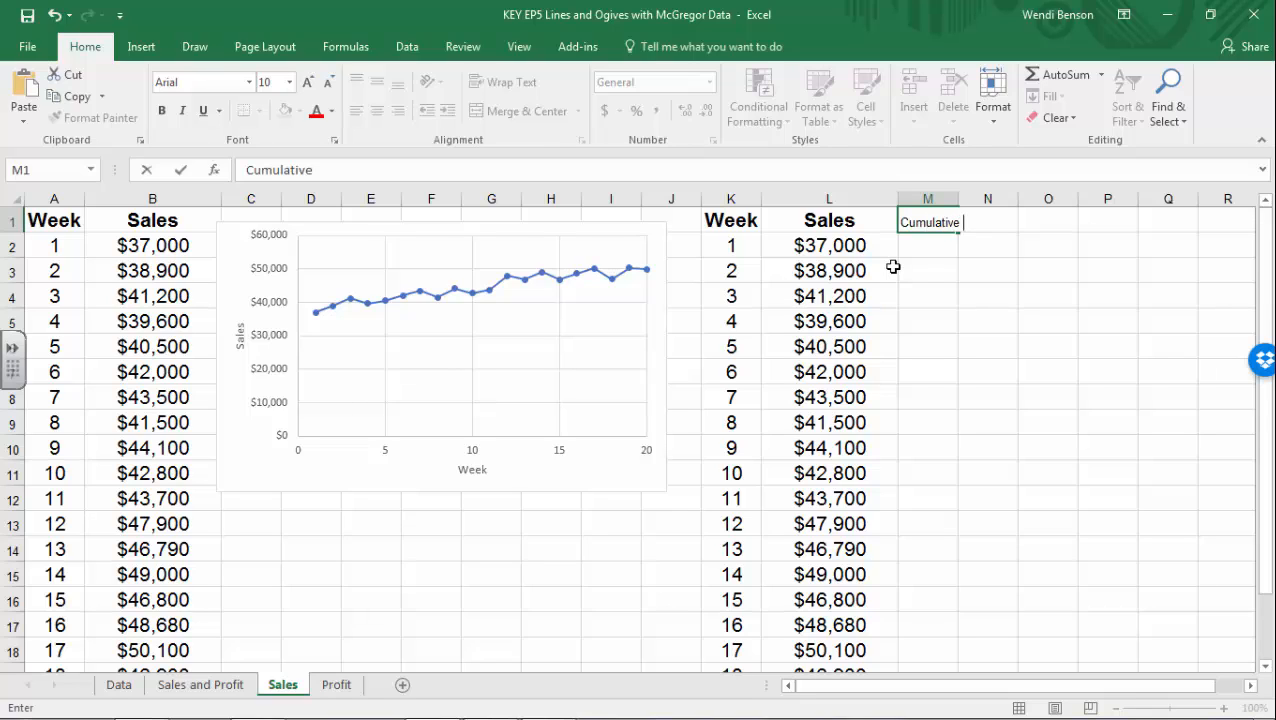
pyautogui.write(' Sales')
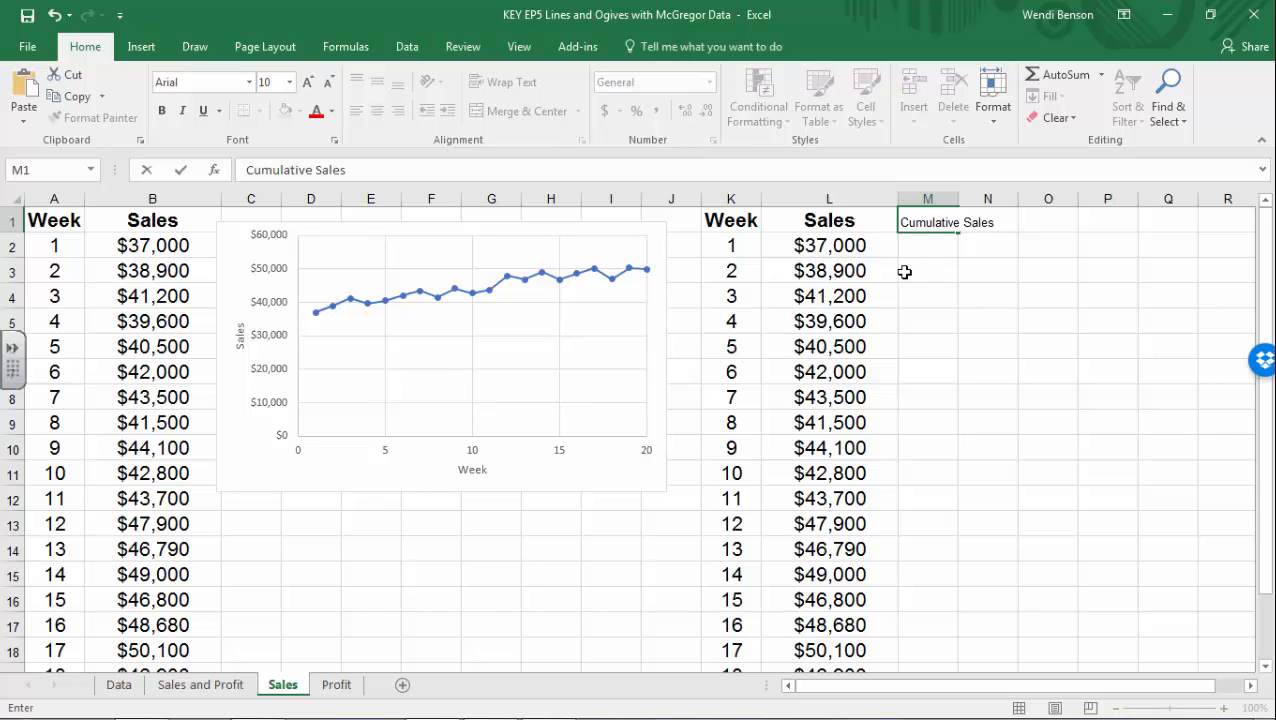
pyautogui.click(946, 307)
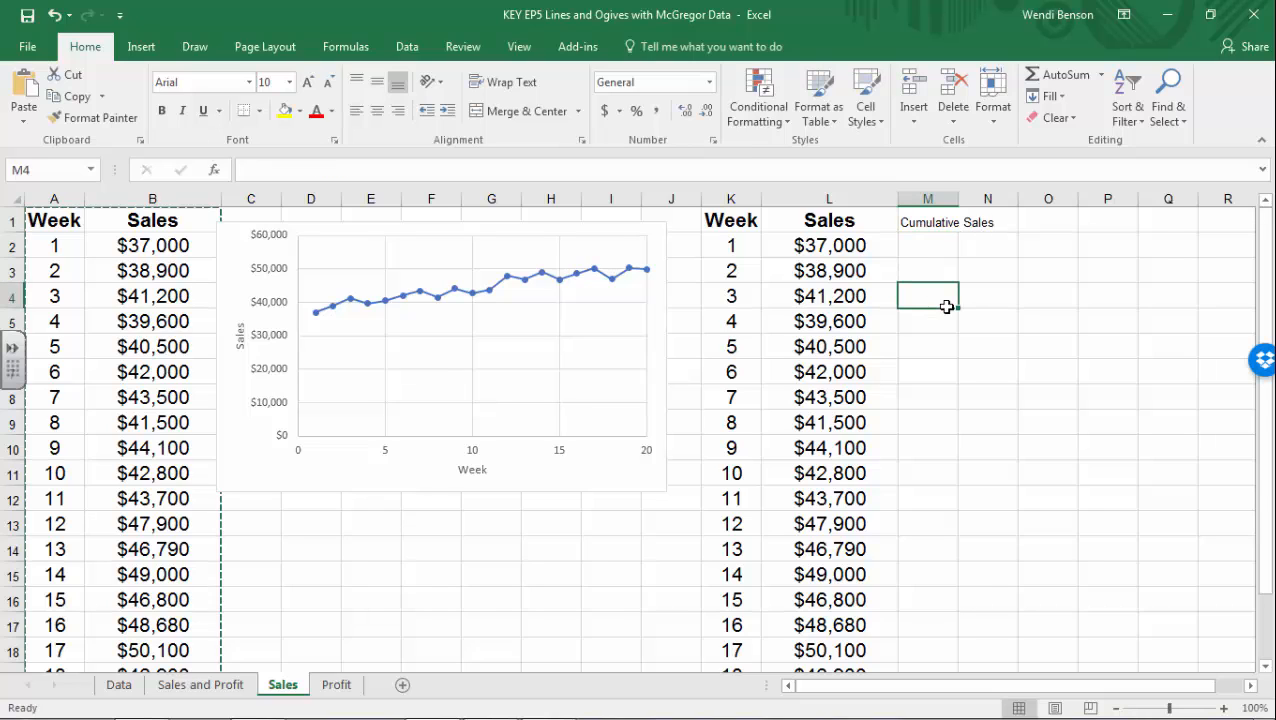
# - Apply the L1 Sales header's formatting to M1 with Format Painter and fit column M's width to the heading
pyautogui.click(843, 218)
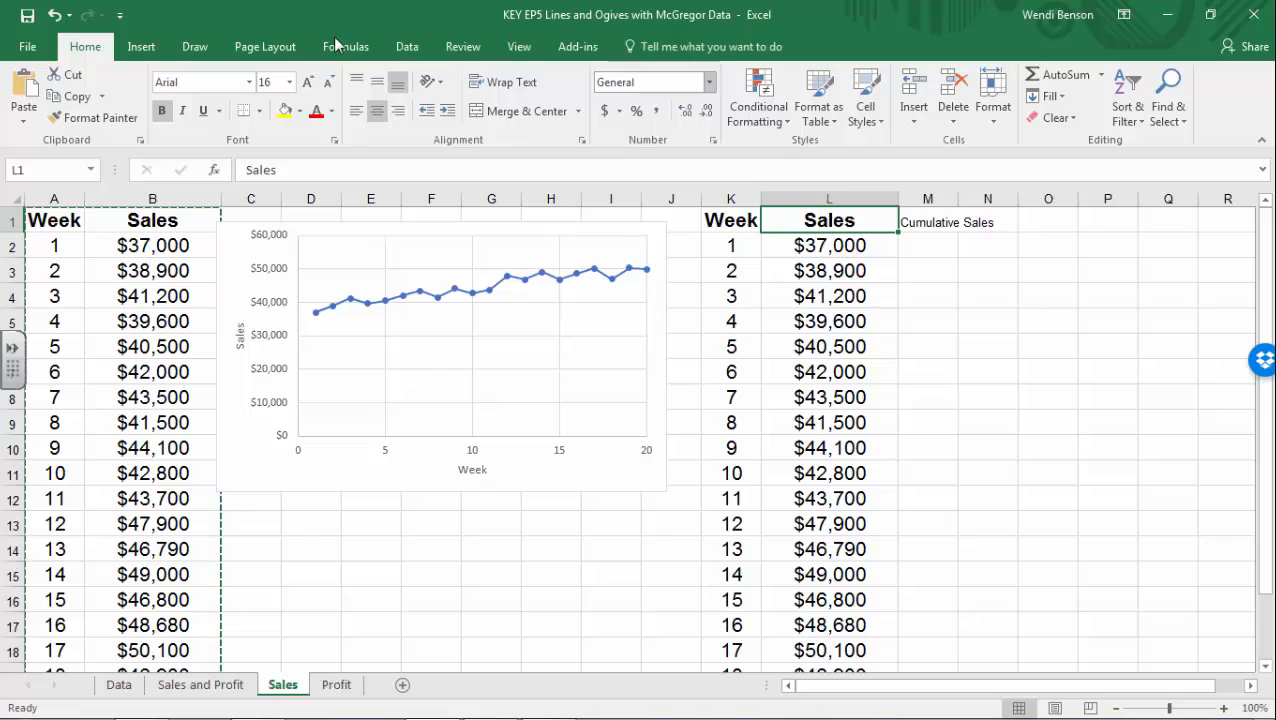
pyautogui.click(95, 117)
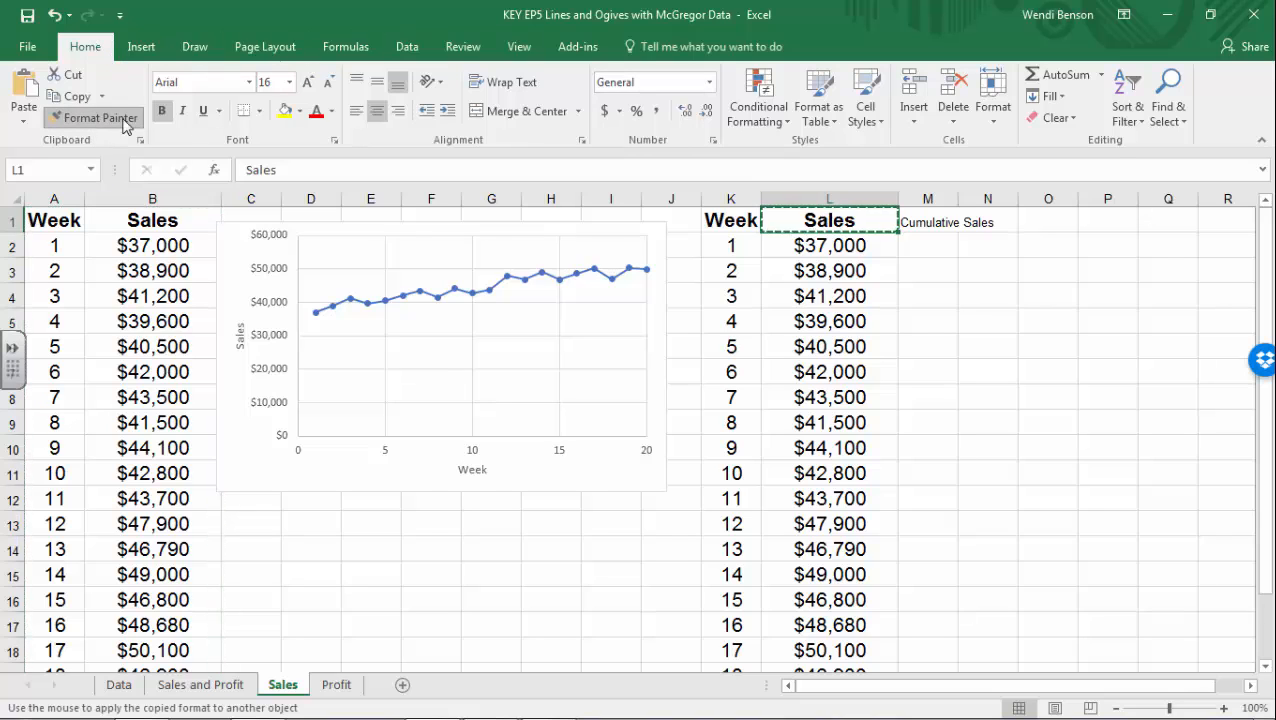
pyautogui.click(926, 221)
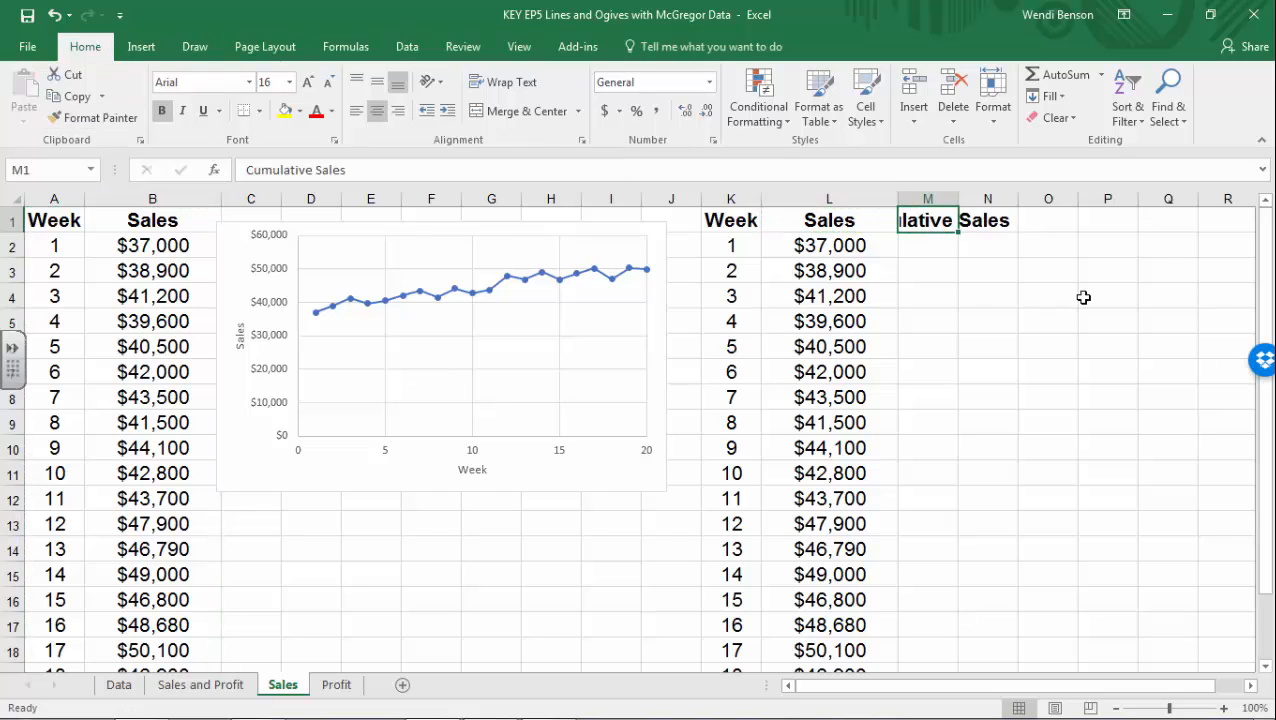
pyautogui.doubleClick(958, 202)
# - Try to center the contents of the whole column M
pyautogui.click(958, 199)
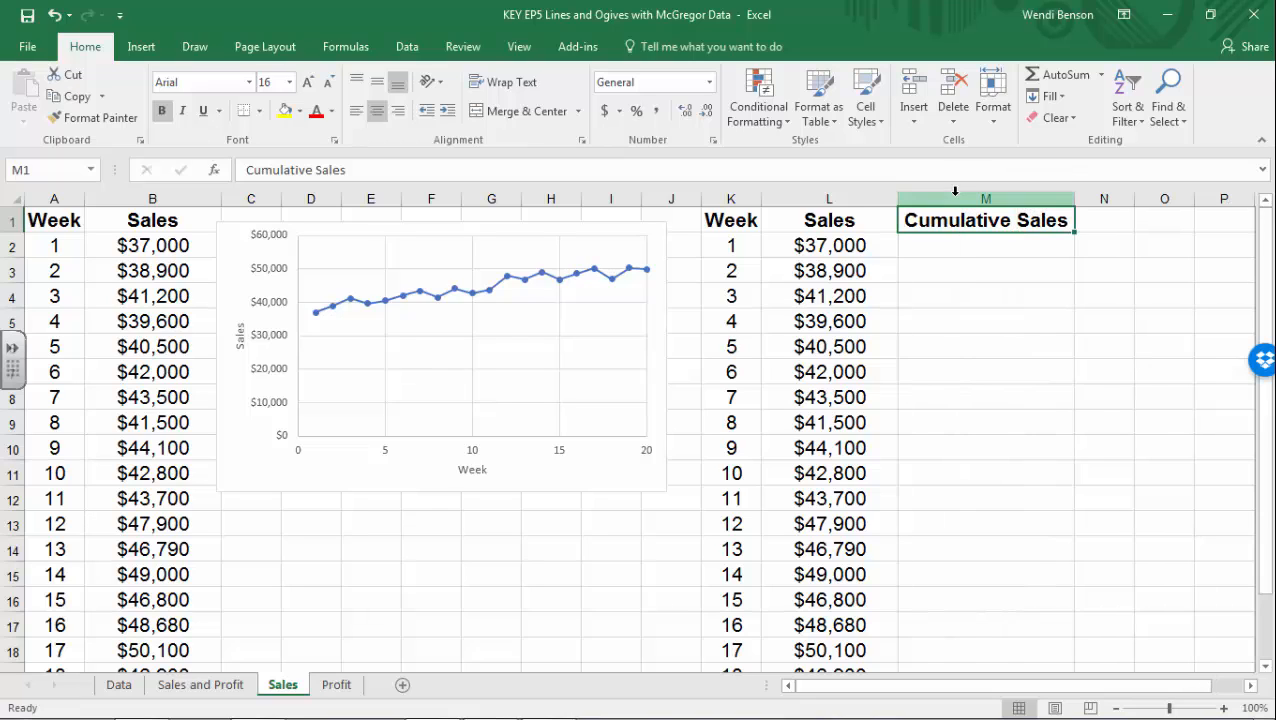
pyautogui.click(377, 110)
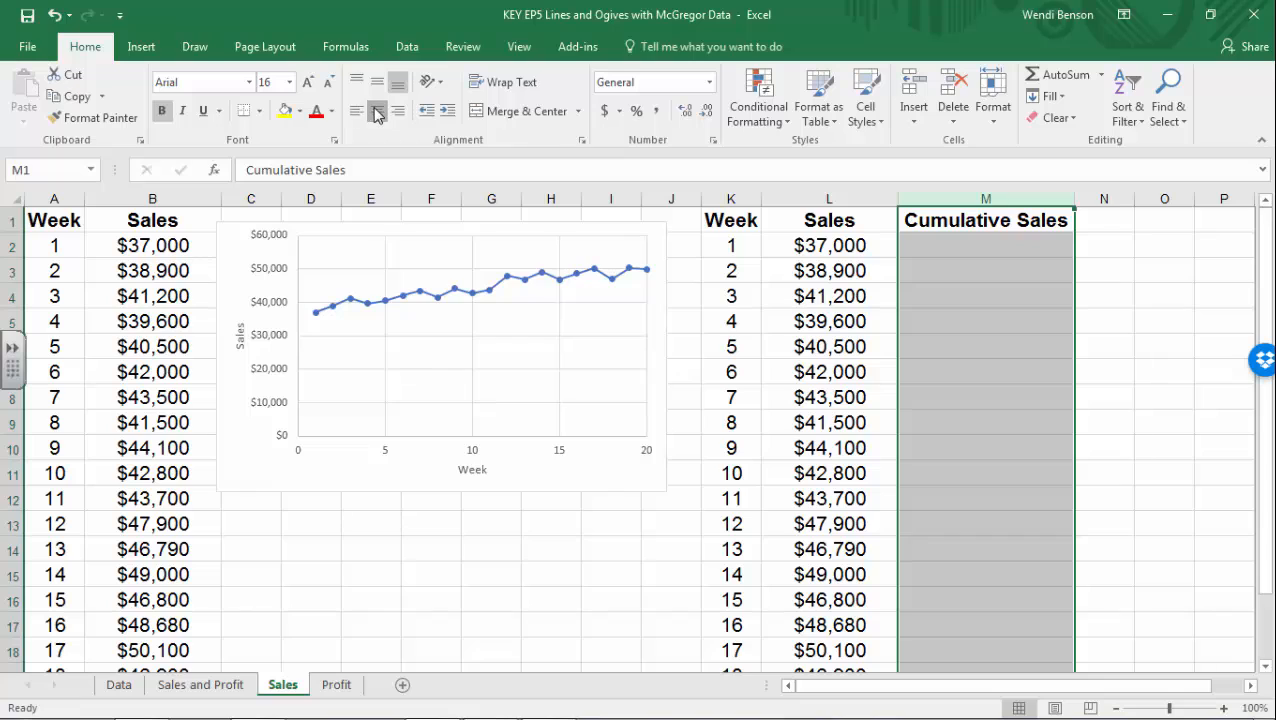
pyautogui.click(976, 290)
# - Enter the formula =L2 in M2 to start the Cumulative Sales column with the first week's sales
pyautogui.click(965, 247)
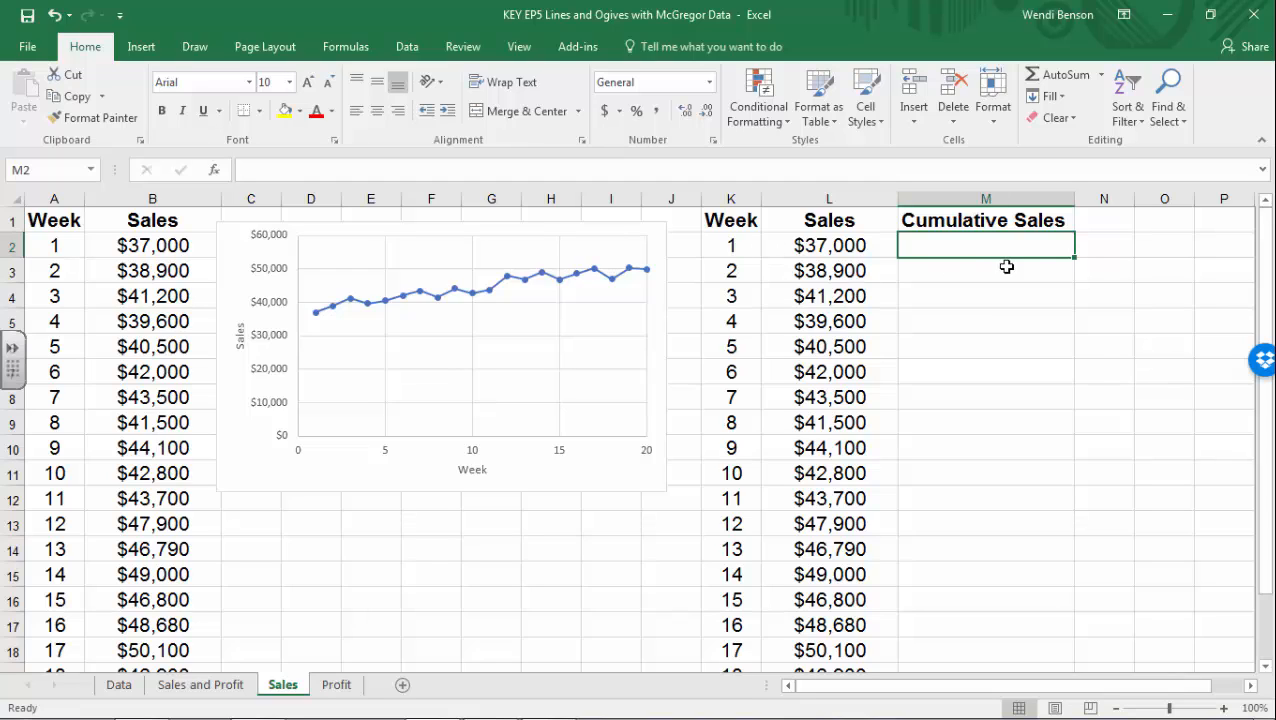
pyautogui.write('=')
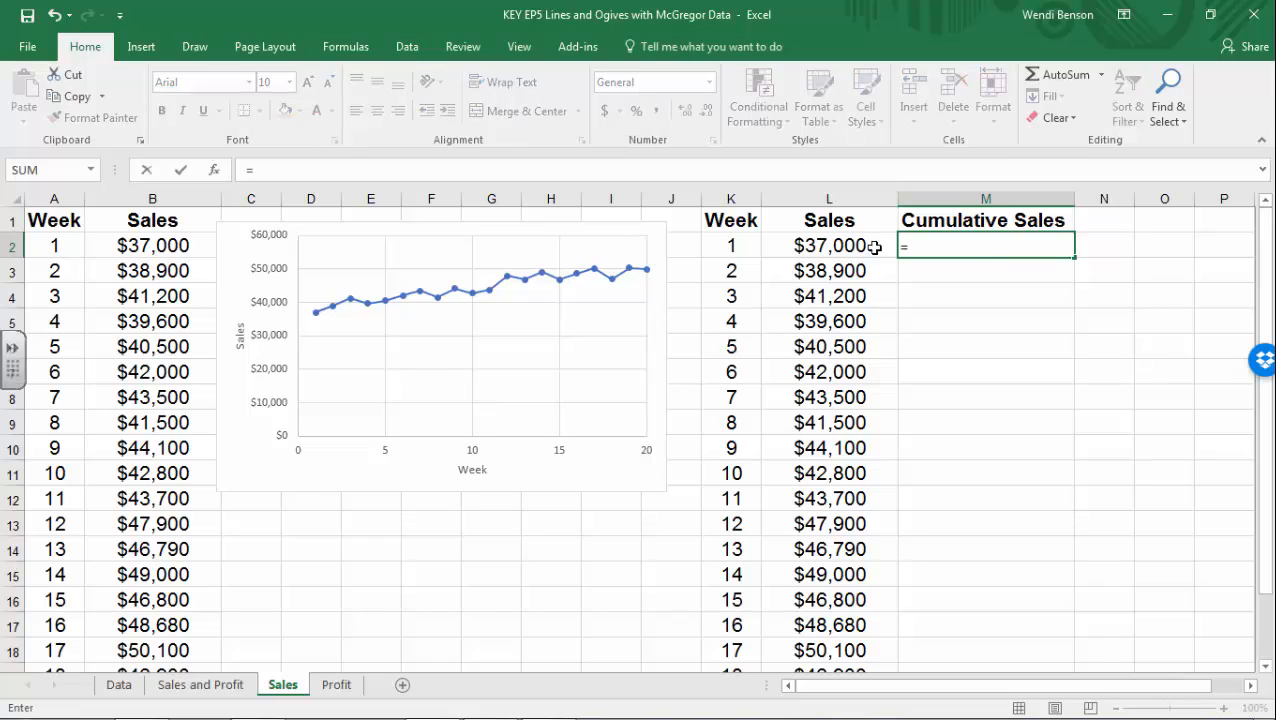
pyautogui.click(872, 247)
pyautogui.press('Return')
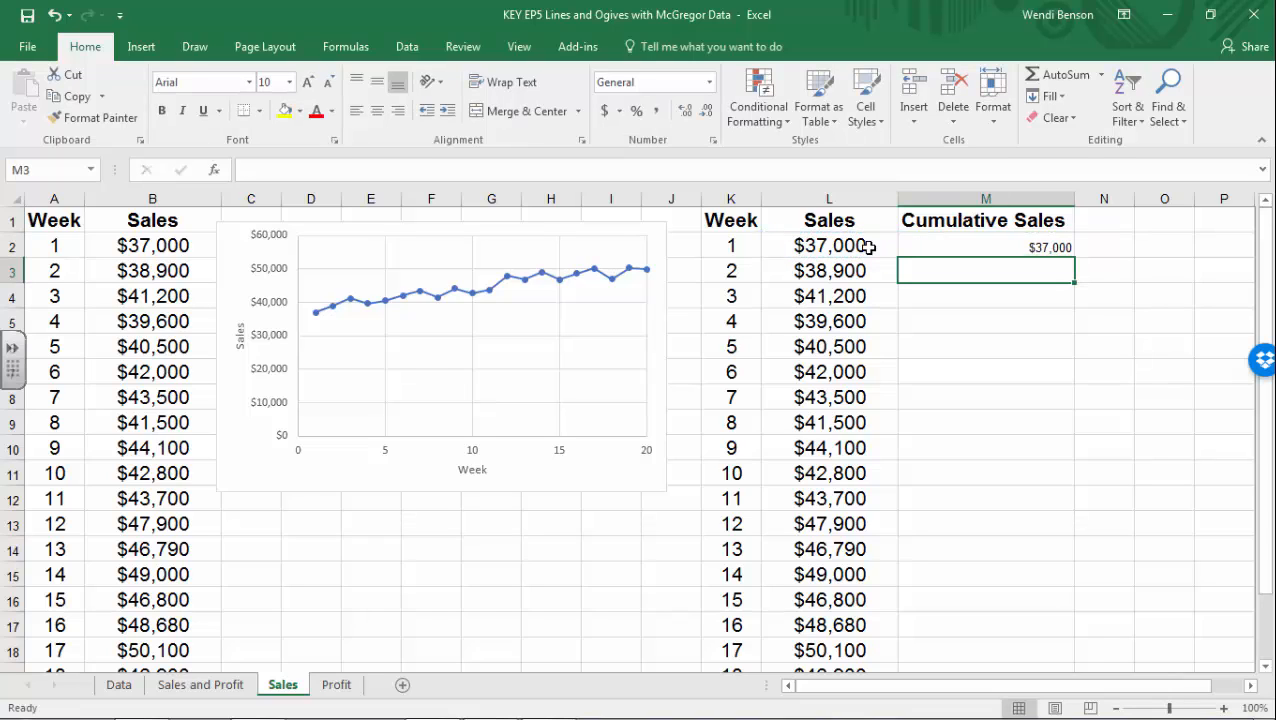
# - Apply the formatting of L2 to the Cumulative Sales cells from M2 down column M with Format Painter
pyautogui.click(988, 240)
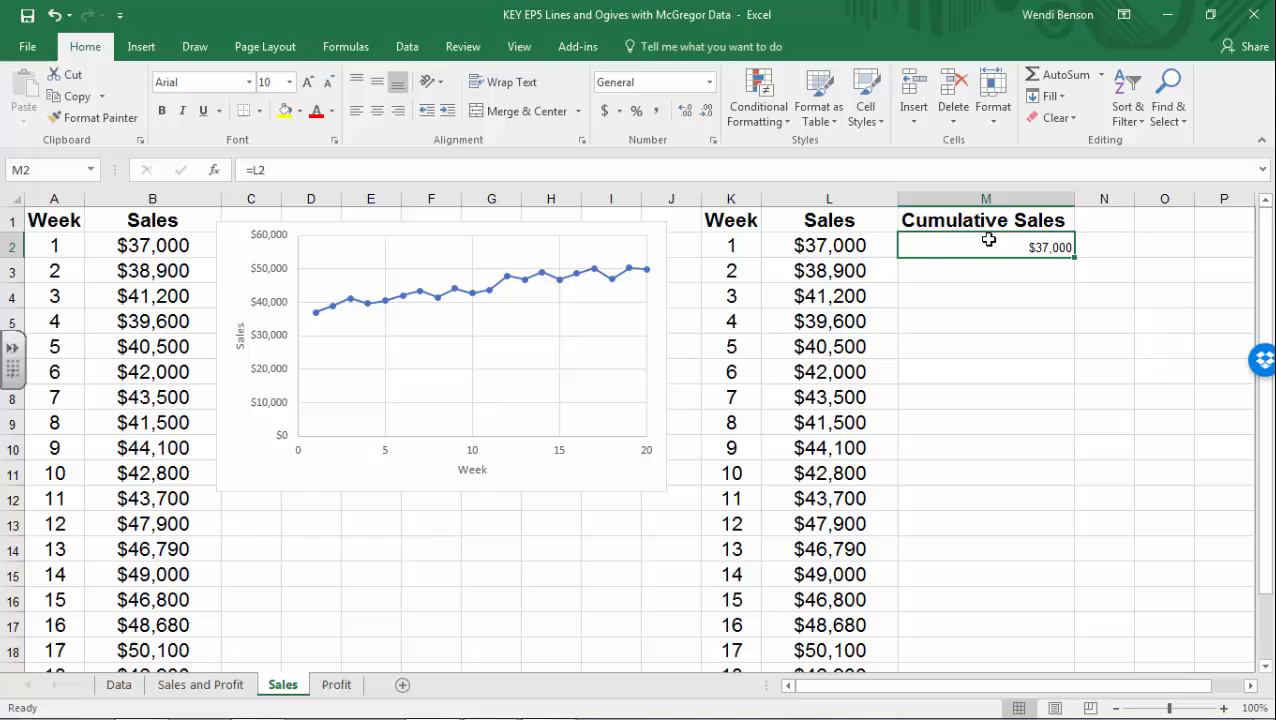
pyautogui.click(838, 246)
pyautogui.click(95, 117)
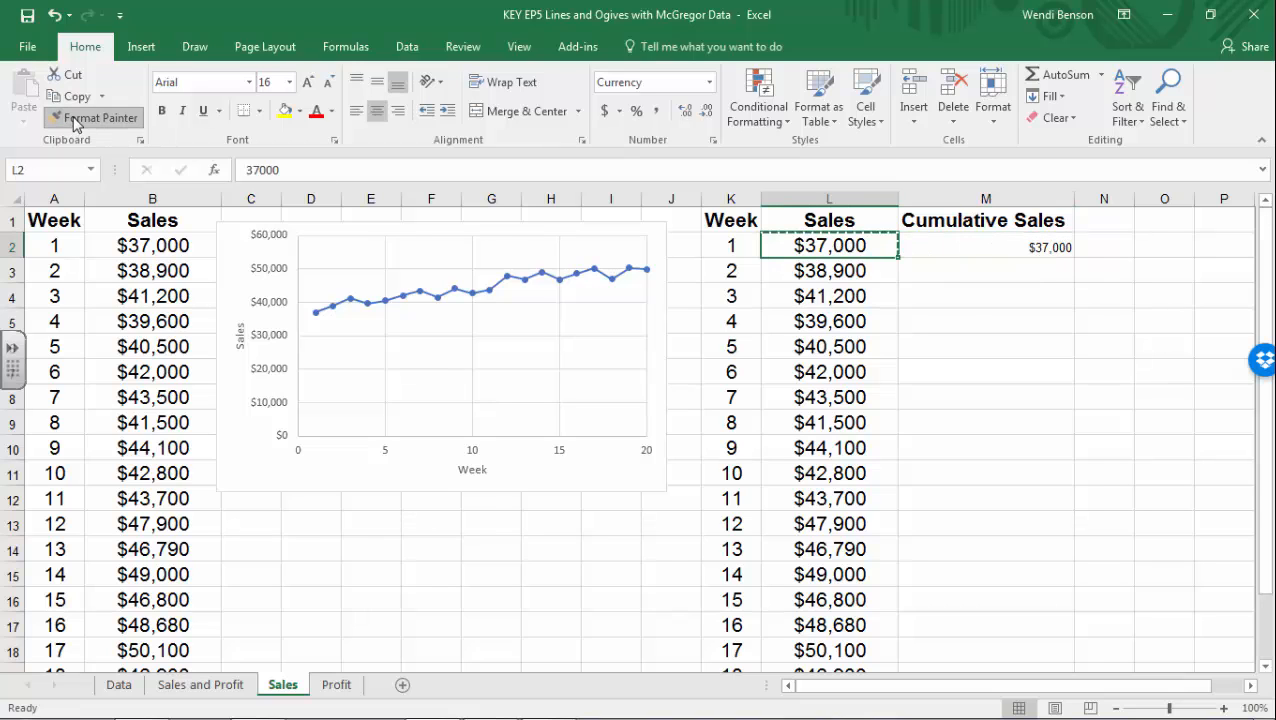
pyautogui.moveTo(938, 246)
pyautogui.mouseDown()
pyautogui.moveTo(975, 655)
pyautogui.moveTo(977, 626)
pyautogui.mouseUp()
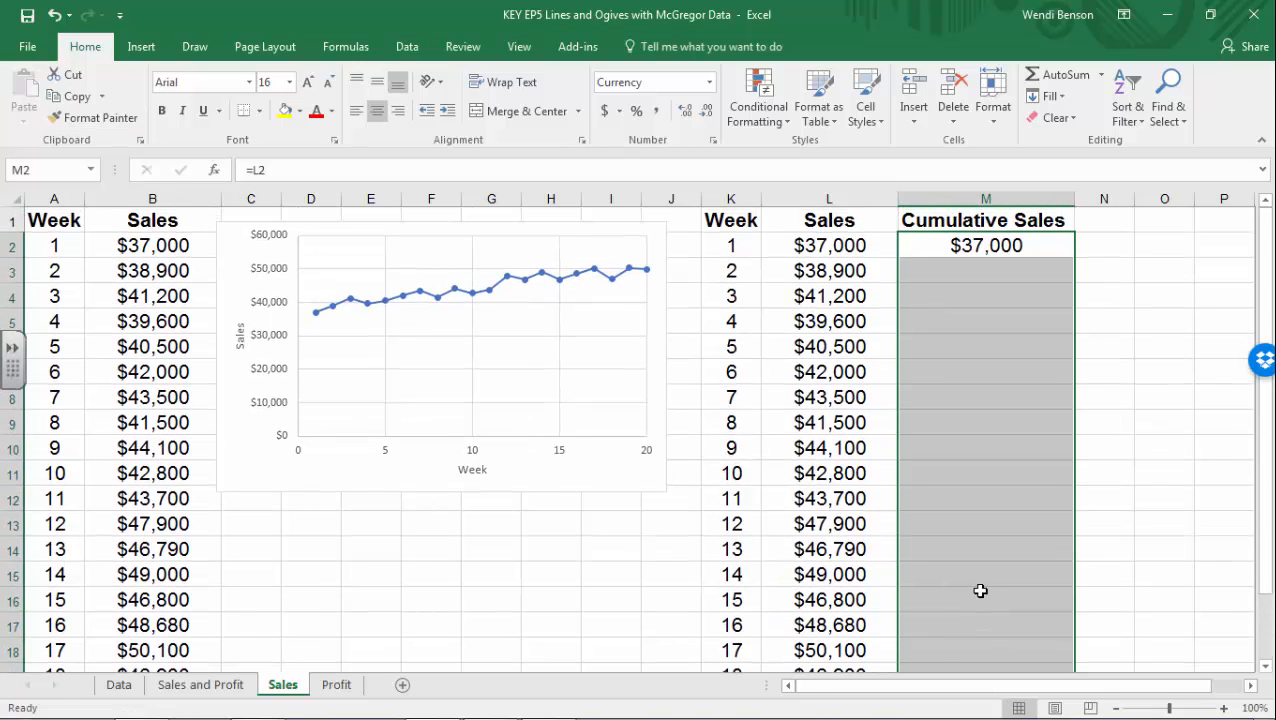
# - Apply the Currency number format with $ symbol and 0 decimal places to the Cumulative Sales cells from M2 down
pyautogui.rightClick(945, 267)
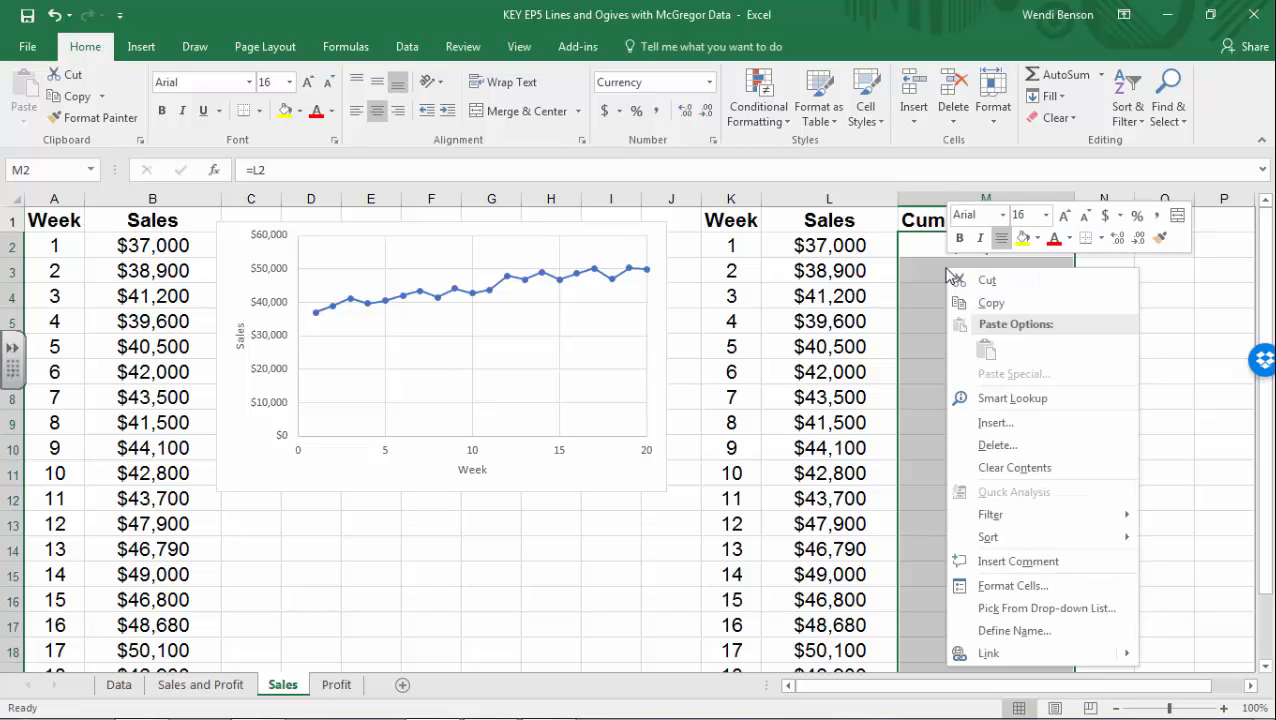
pyautogui.click(1036, 590)
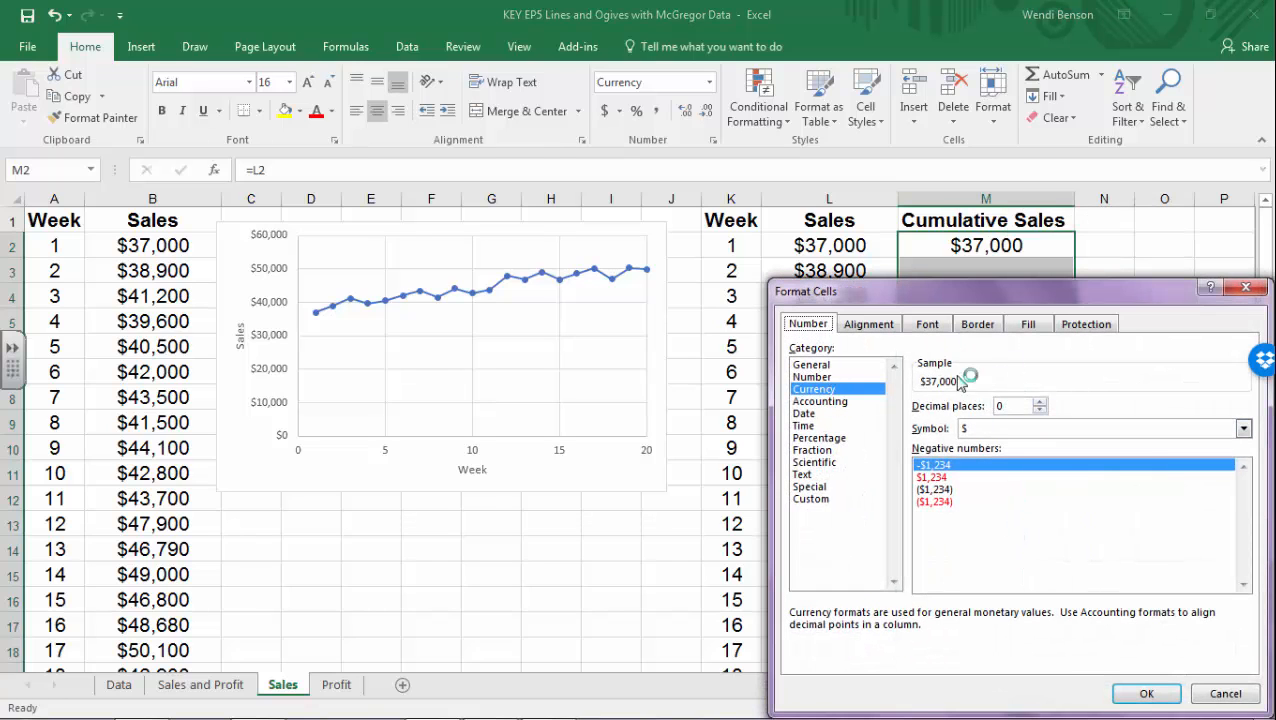
pyautogui.click(1155, 692)
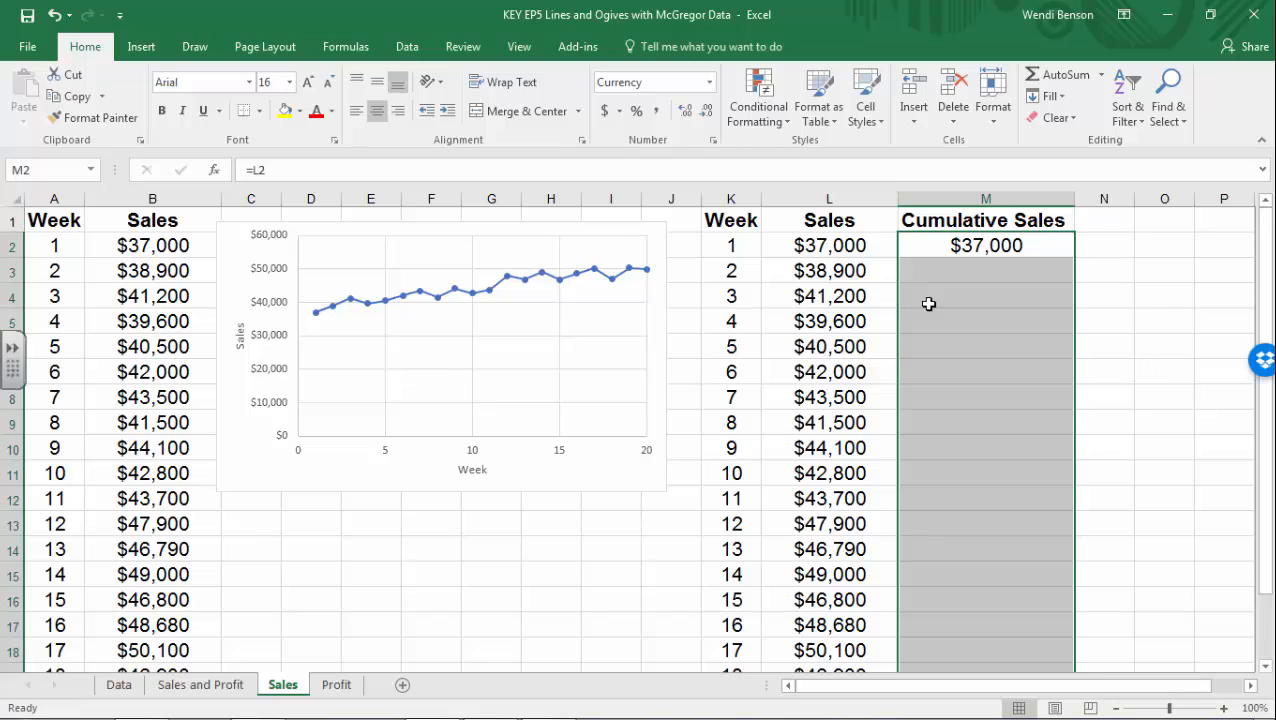
# - Enter the formula =M2+L3 in M3 to add the second week's sales to the running total
pyautogui.click(951, 266)
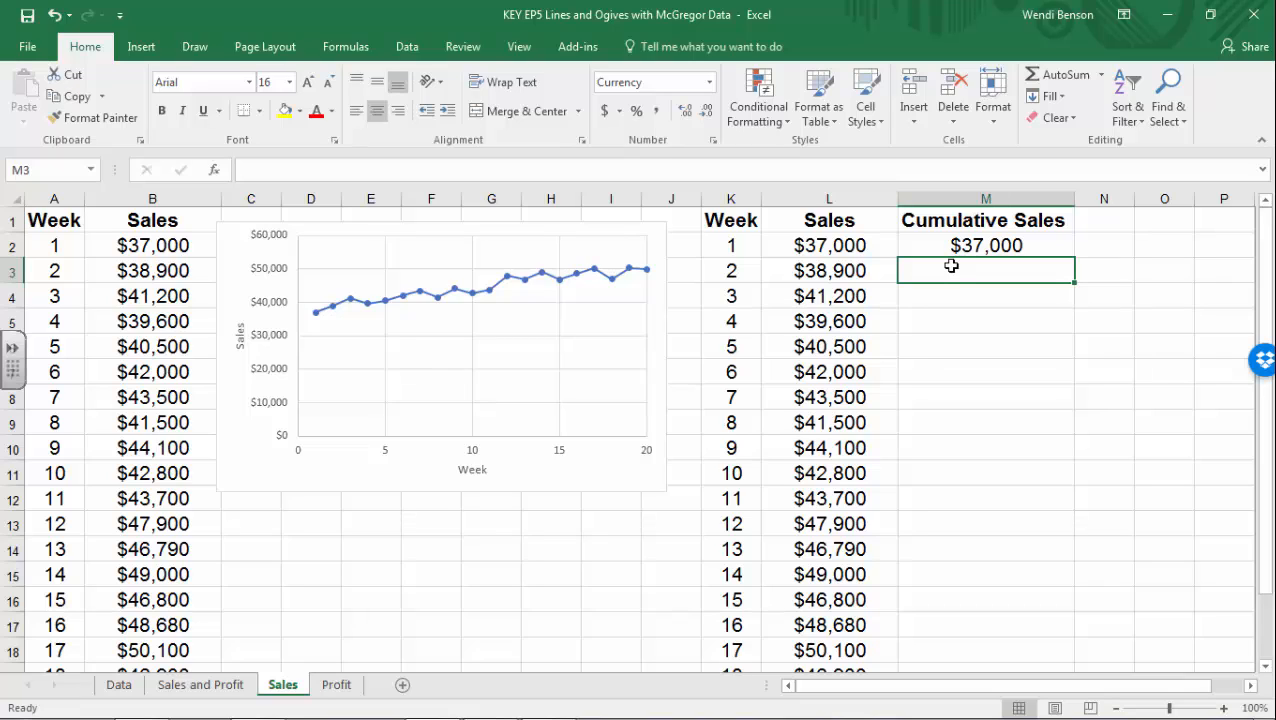
pyautogui.write('=')
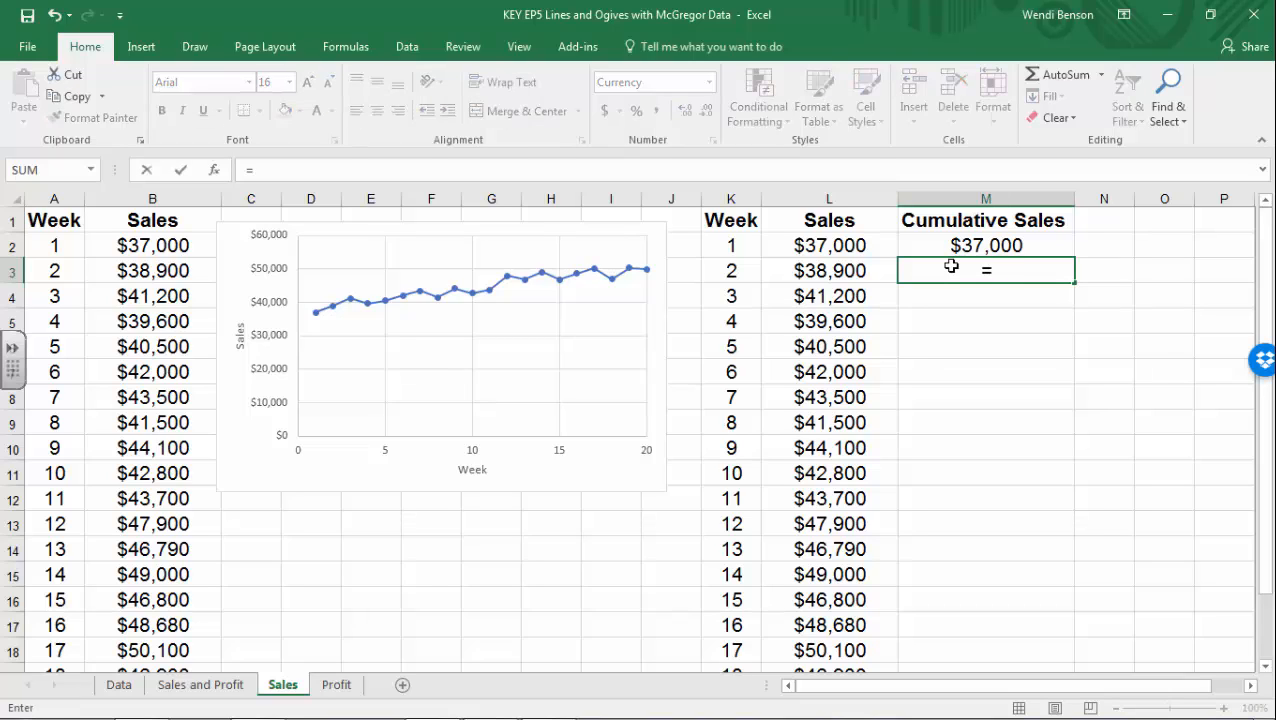
pyautogui.click(968, 243)
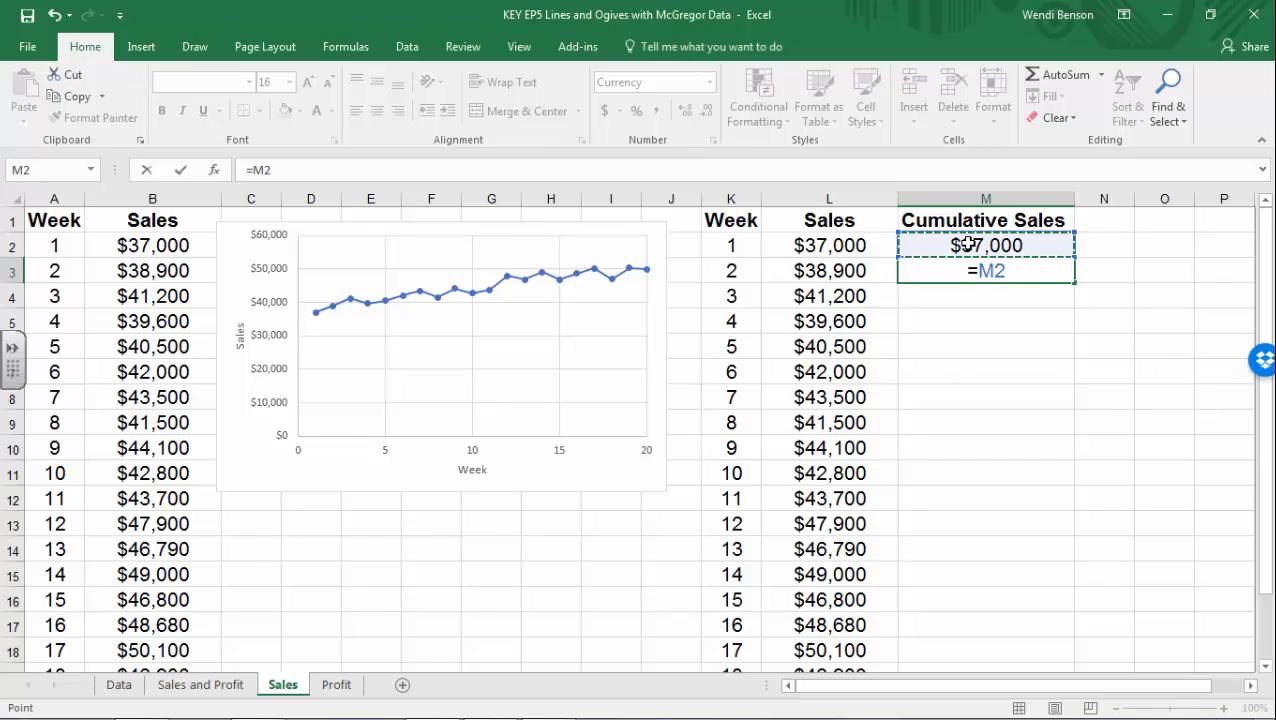
pyautogui.write('+')
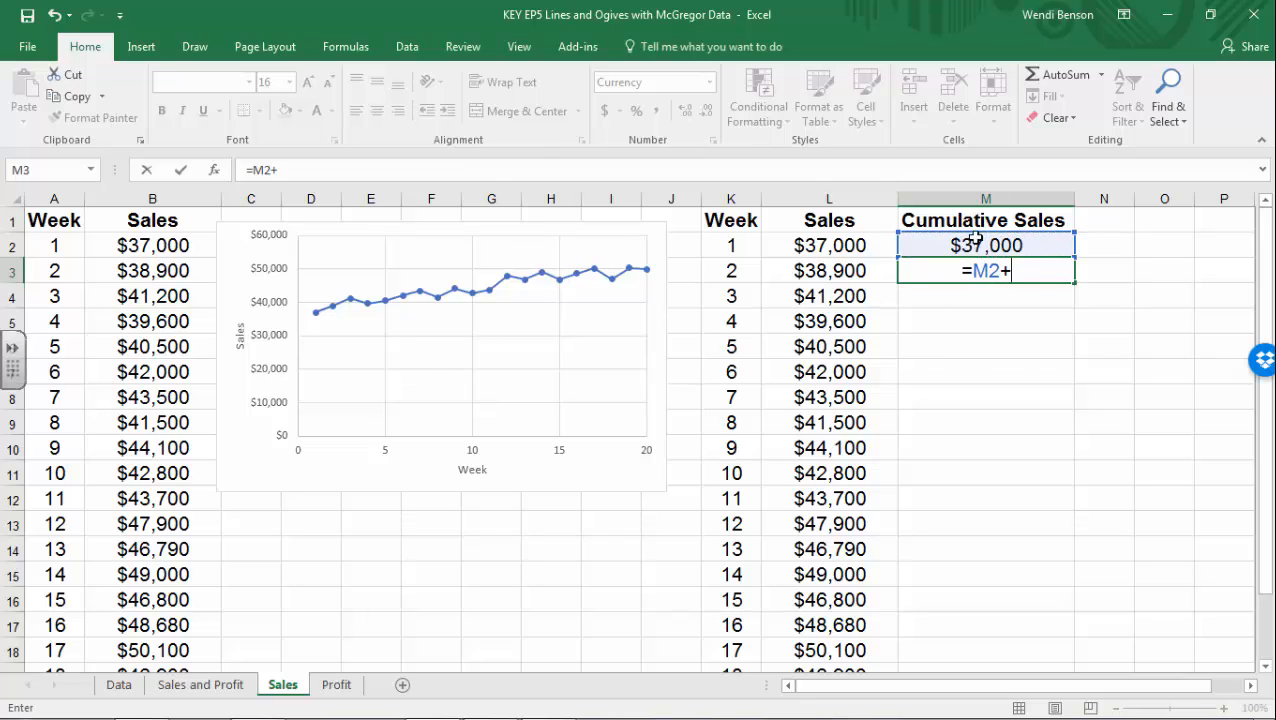
pyautogui.click(835, 272)
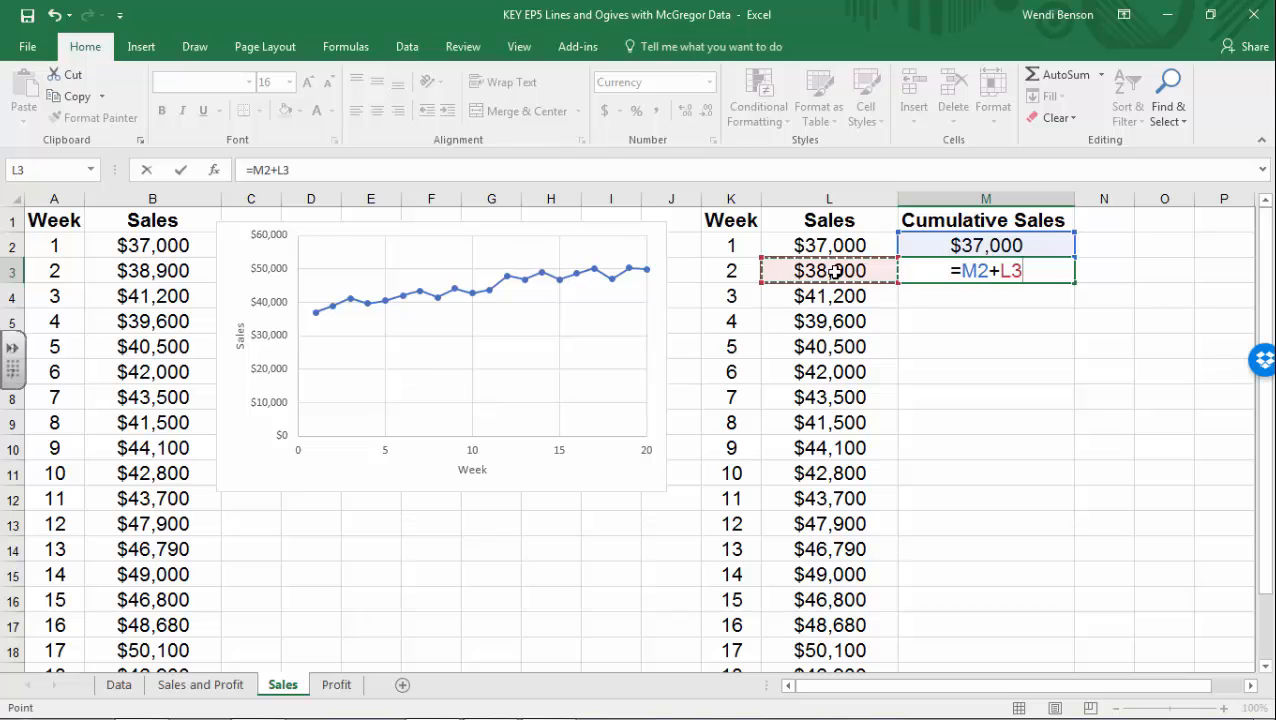
pyautogui.press('Return')
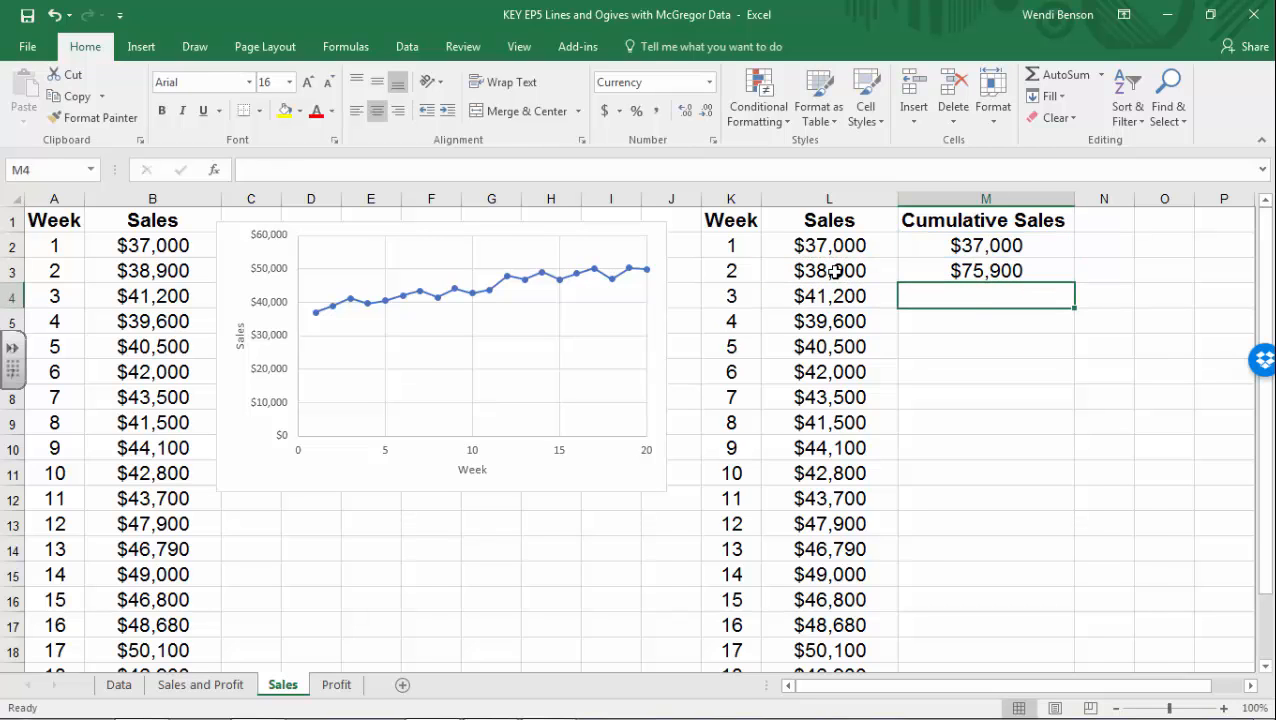
# - Fill the running-total formula from M3 down through M21 so it covers all 20 weeks
pyautogui.scroll(-1, 1024, 280)
pyautogui.scroll(1, 1024, 280)
pyautogui.click(1042, 244)
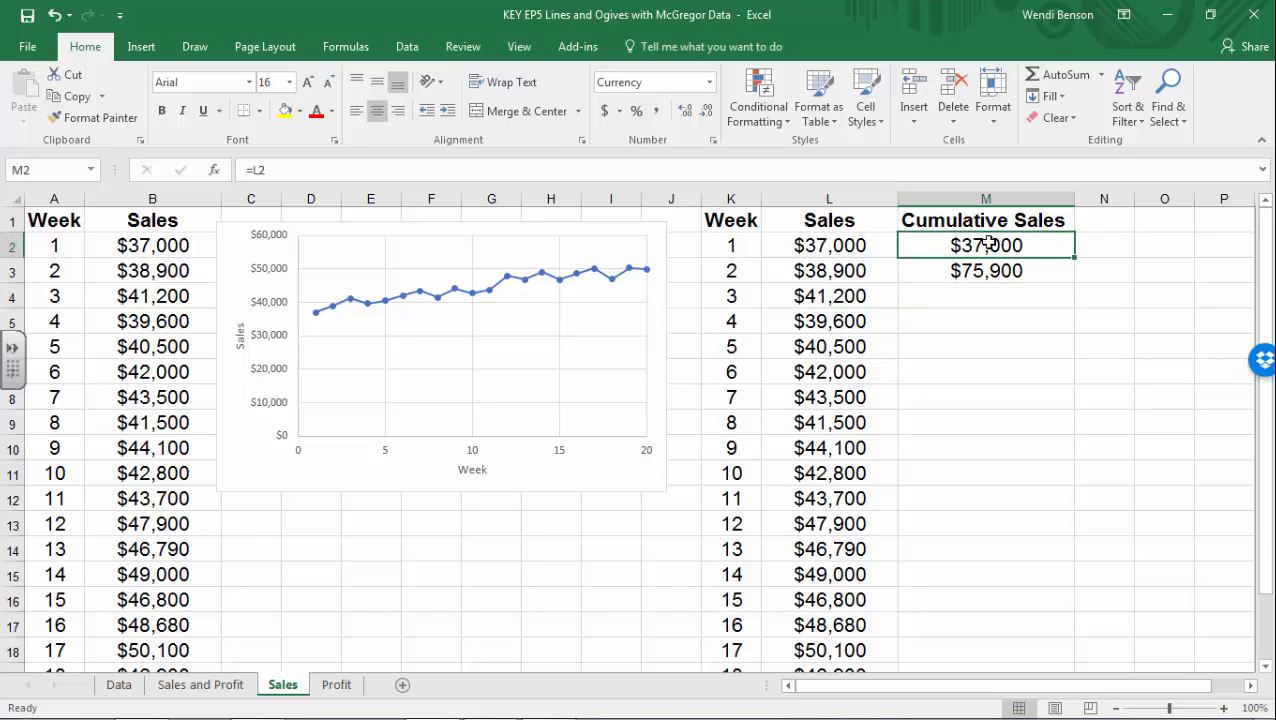
pyautogui.click(990, 270)
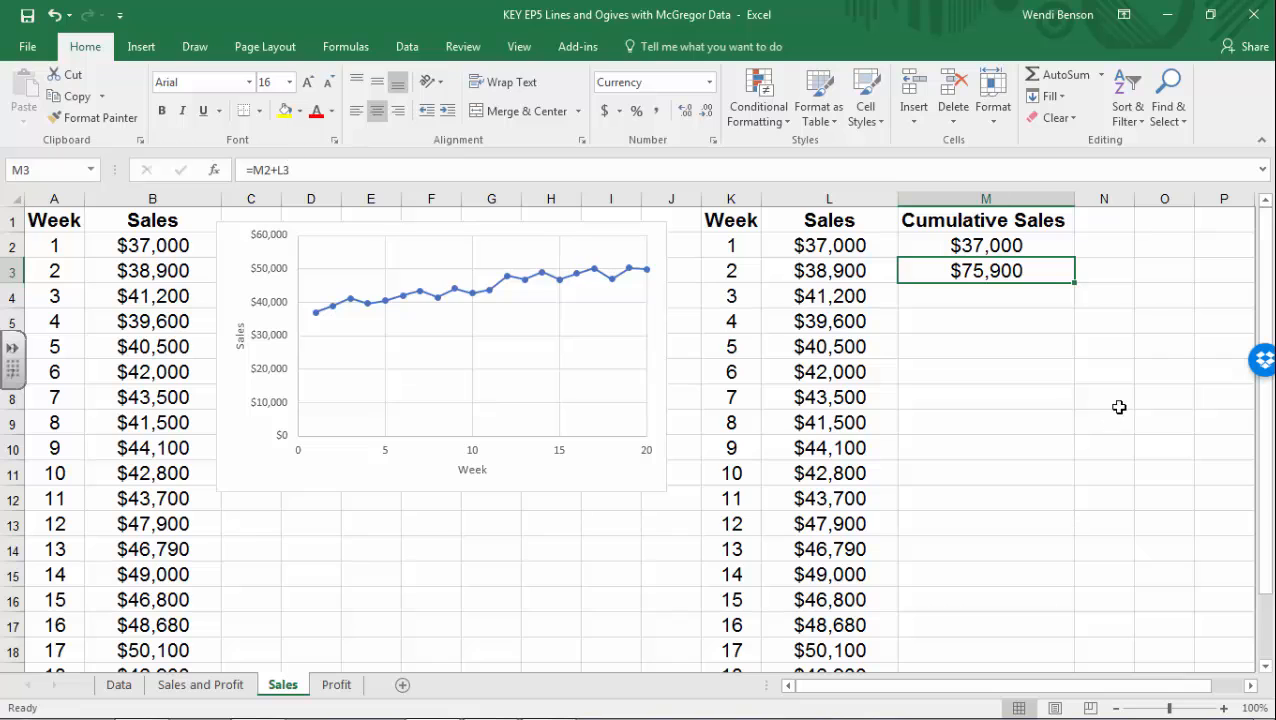
pyautogui.scroll(-1, 1080, 400)
pyautogui.scroll(1, 1050, 380)
pyautogui.moveTo(1075, 282); pyautogui.dragTo(1043, 628)
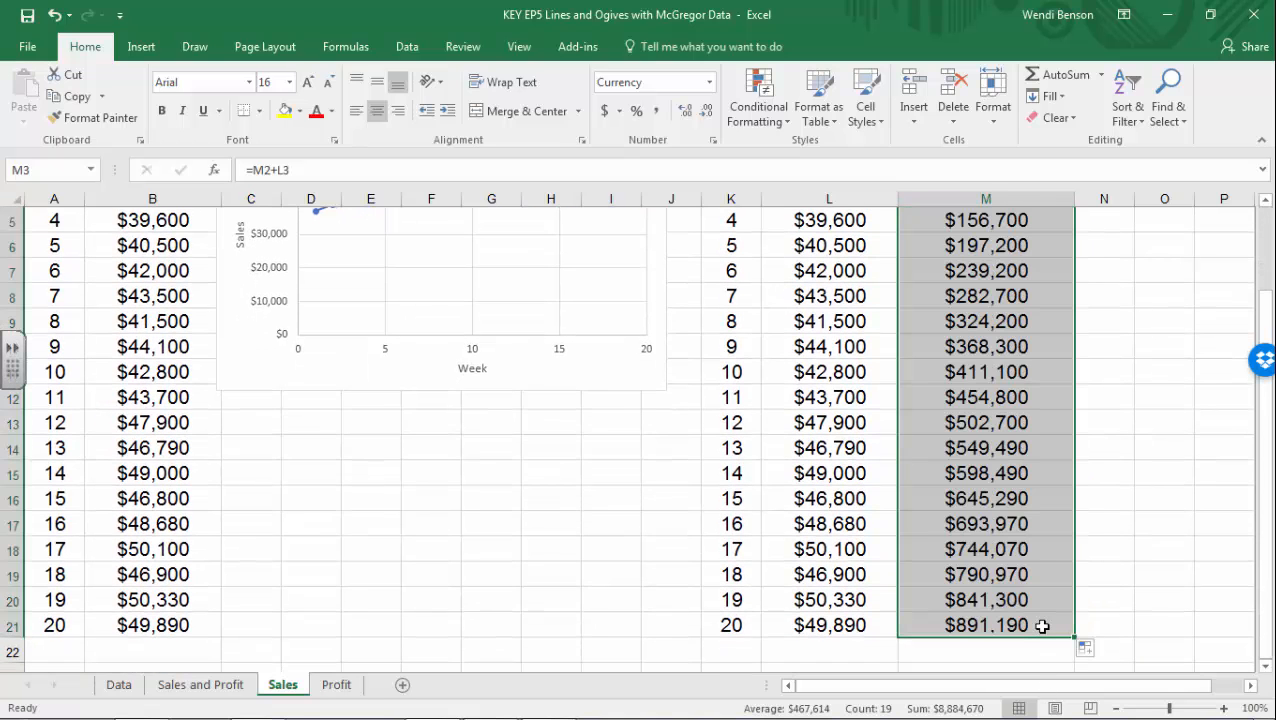
pyautogui.scroll(2, 1033, 577)
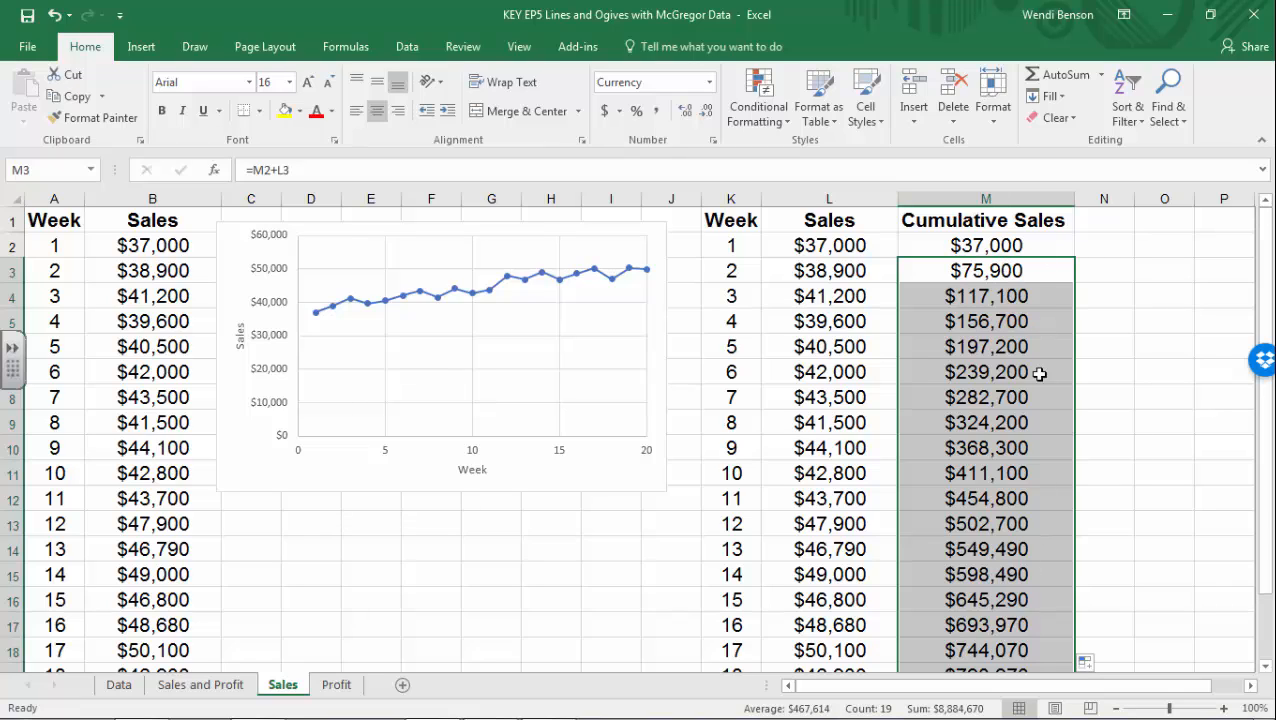
pyautogui.click(1062, 100)
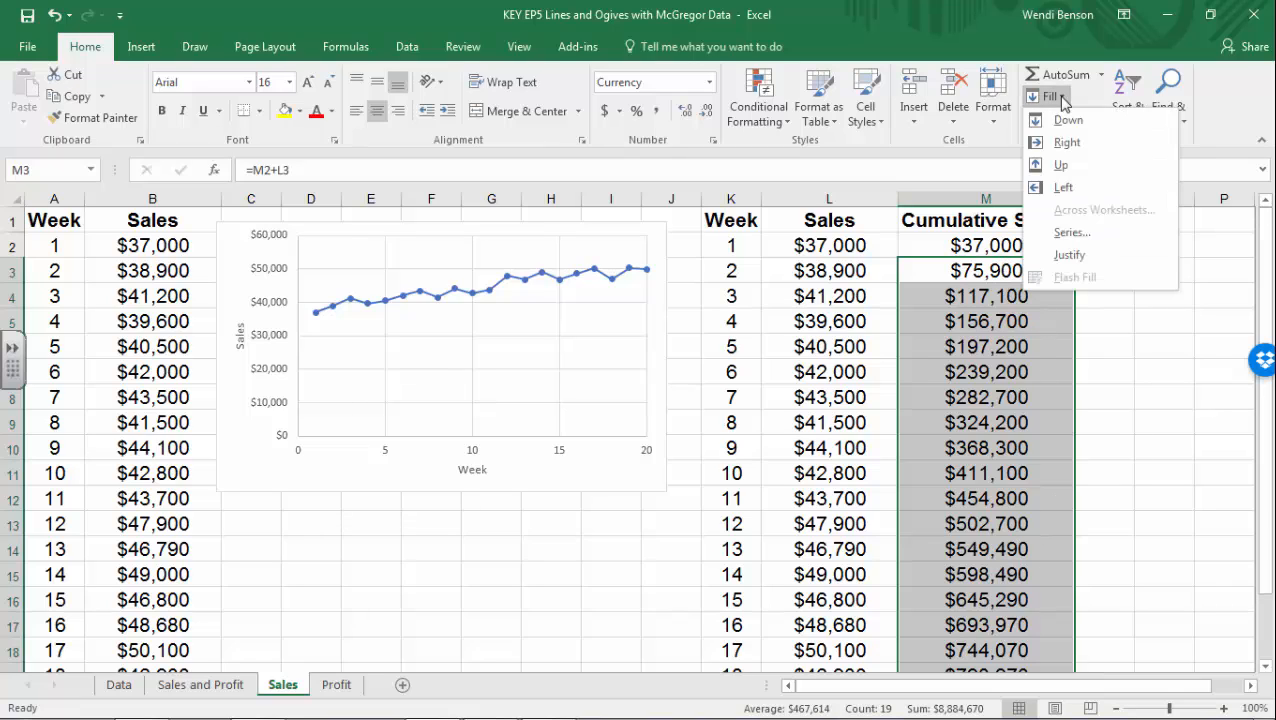
pyautogui.click(1138, 506)
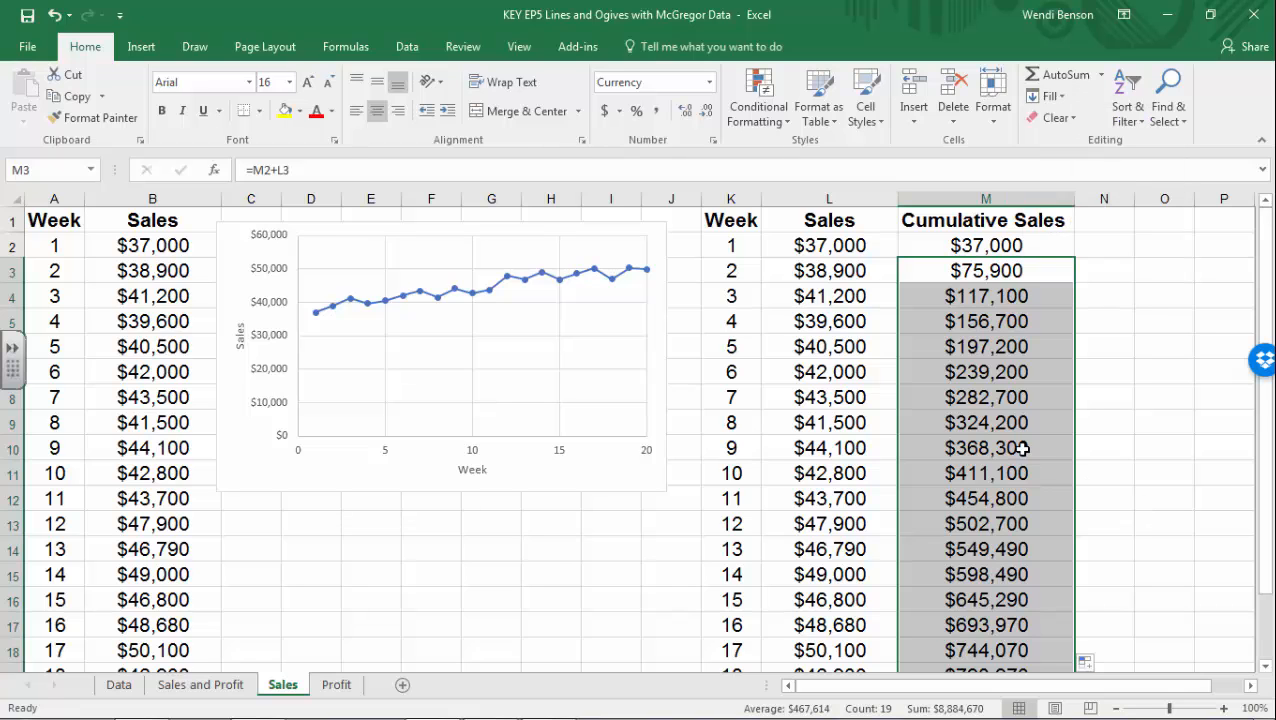
# - Enter =SUM(L2:L21) in L23 and compare it with the final cumulative value in M21
pyautogui.scroll(-3, 1005, 447)
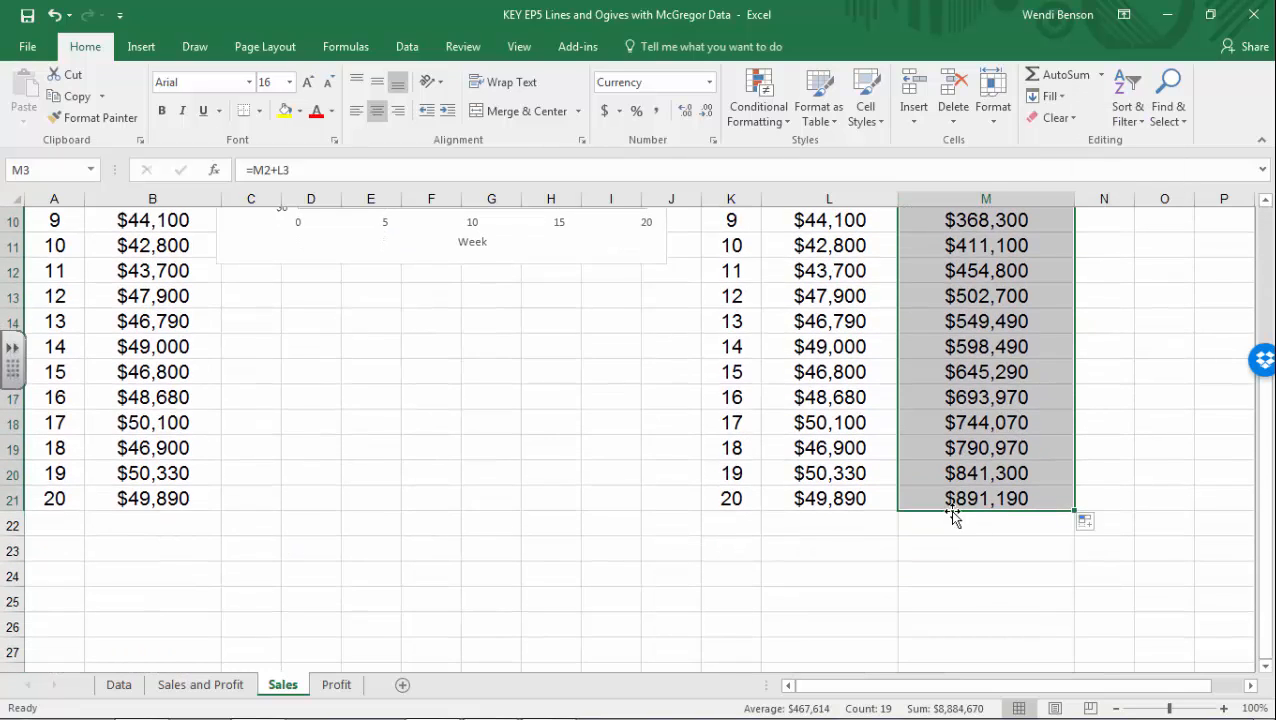
pyautogui.click(834, 551)
pyautogui.scroll(3, 834, 545)
pyautogui.scroll(-3, 858, 483)
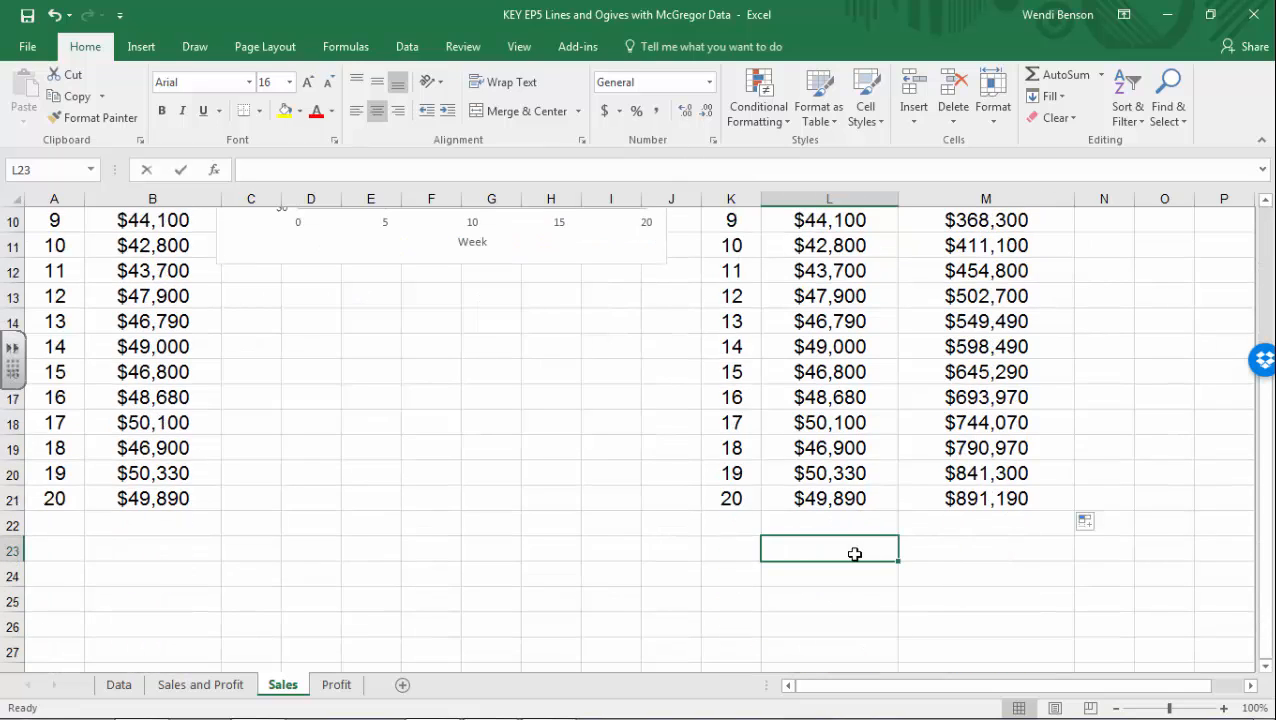
pyautogui.write('=sum')
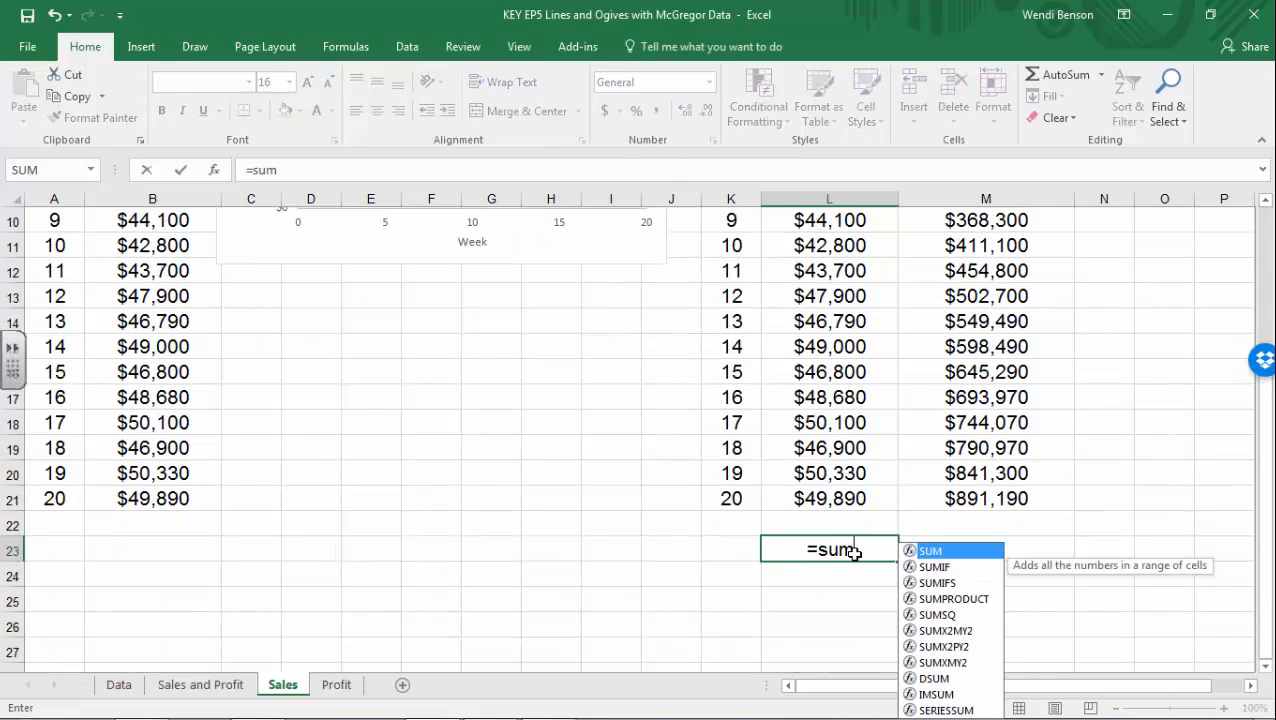
pyautogui.doubleClick(930, 553)
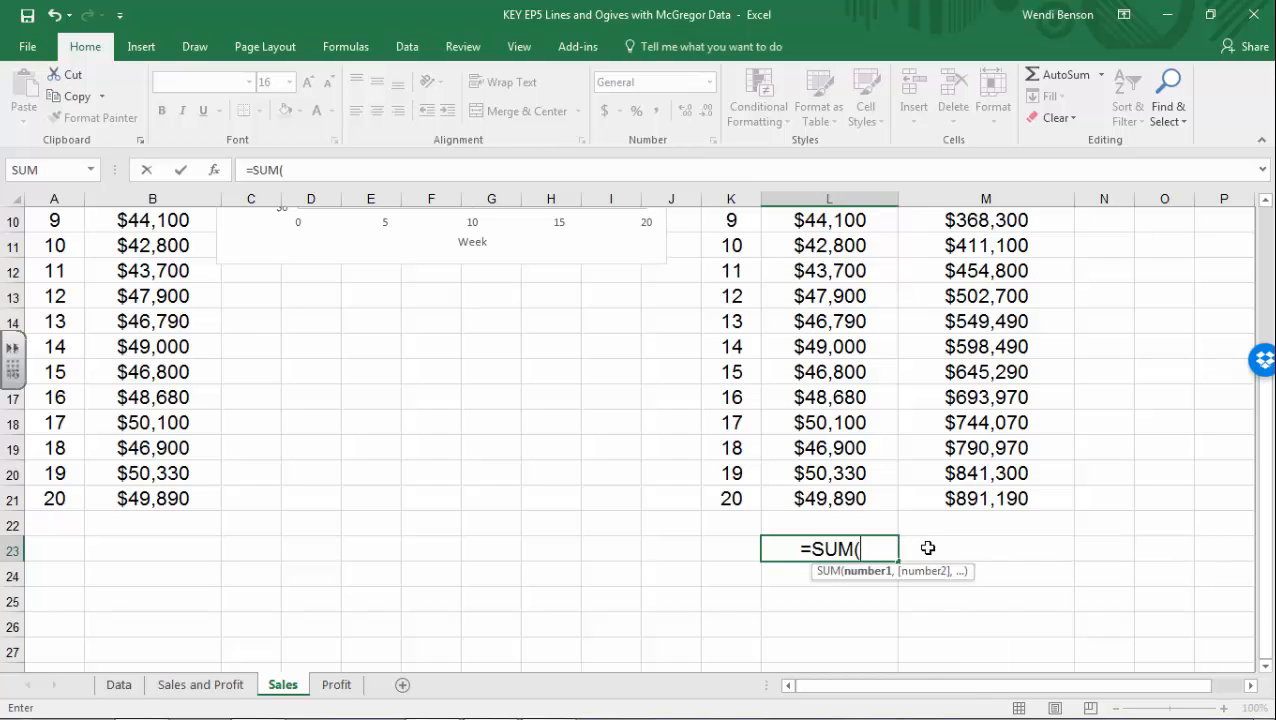
pyautogui.moveTo(830, 498); pyautogui.dragTo(843, 244)
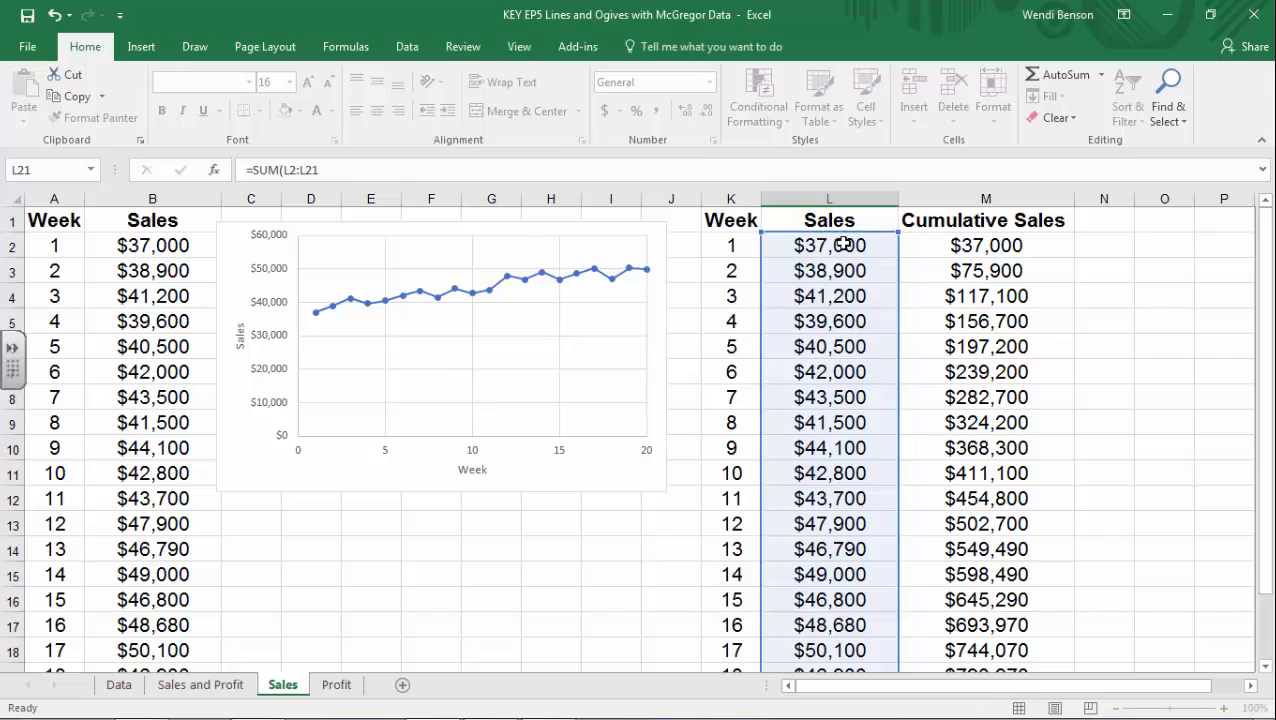
pyautogui.press('Return')
pyautogui.press('Up')
pyautogui.click(972, 576)
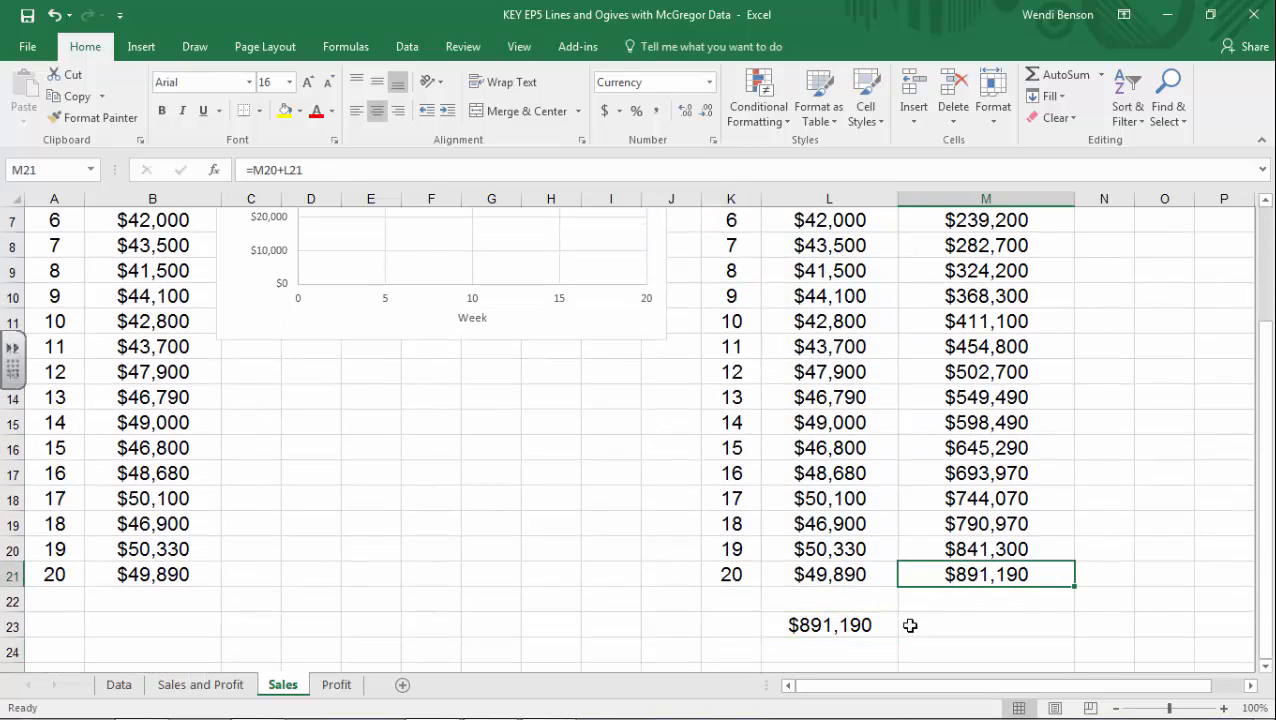
# - Clear the check sum from L23
pyautogui.click(857, 624)
pyautogui.press('Delete')
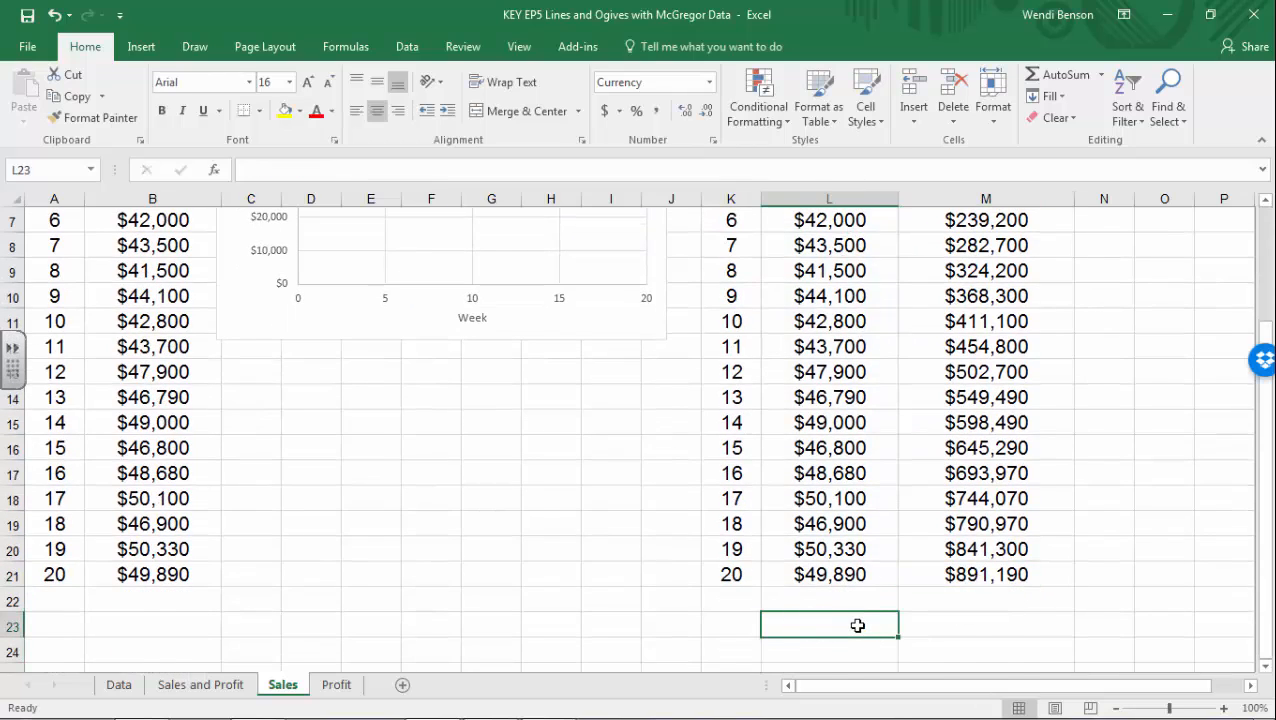
pyautogui.scroll(2, 857, 625)
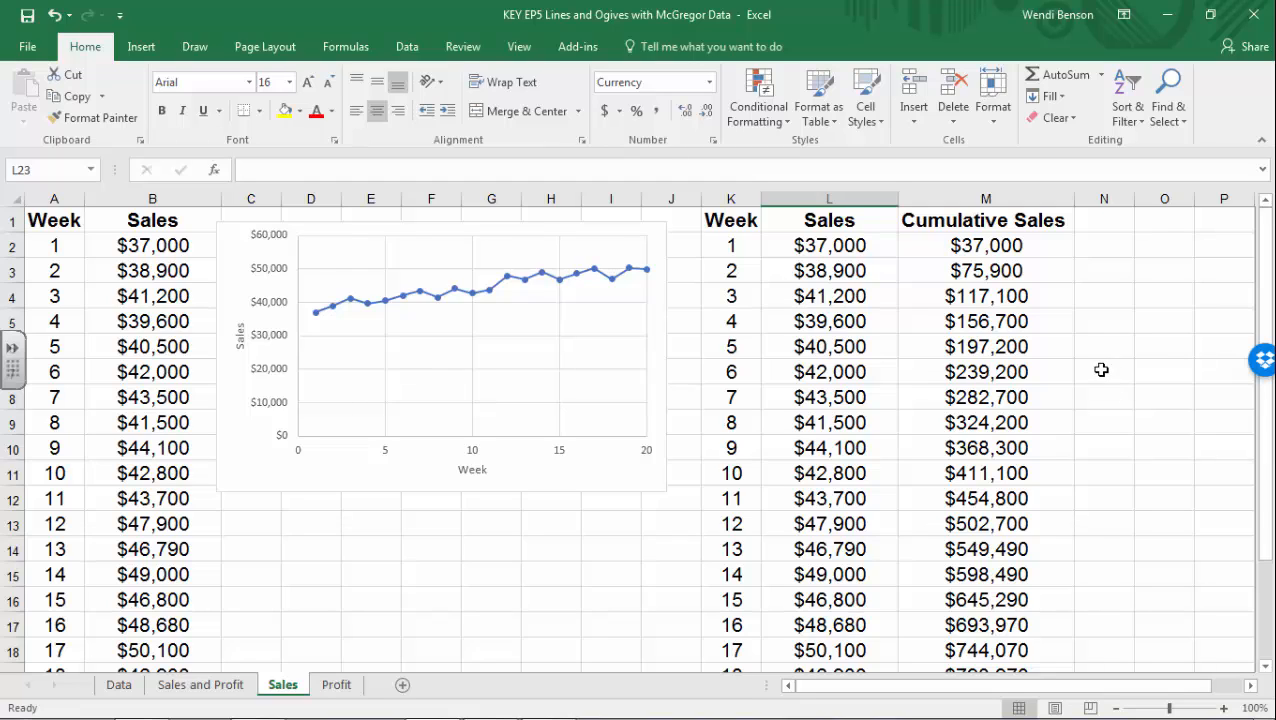
# - Examine the Cumulative Sales values for weeks 9, 11 and 20 to see how the running total builds up
pyautogui.click(726, 451)
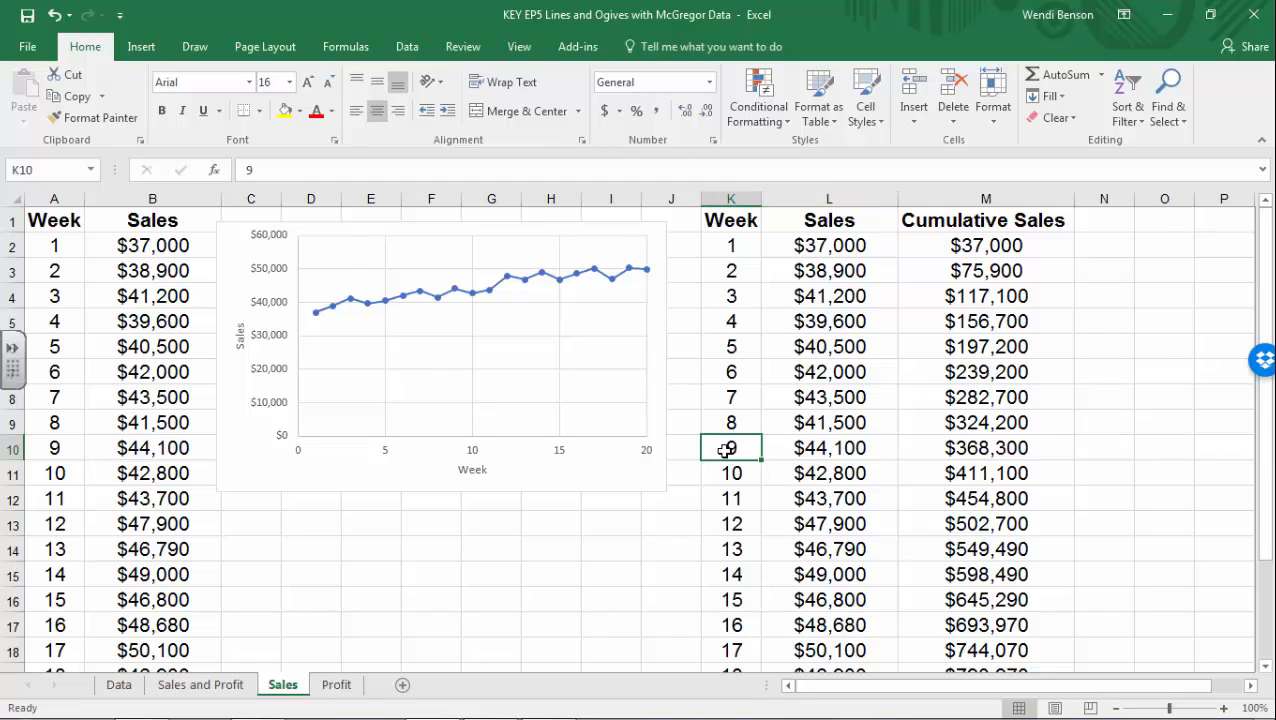
pyautogui.click(946, 449)
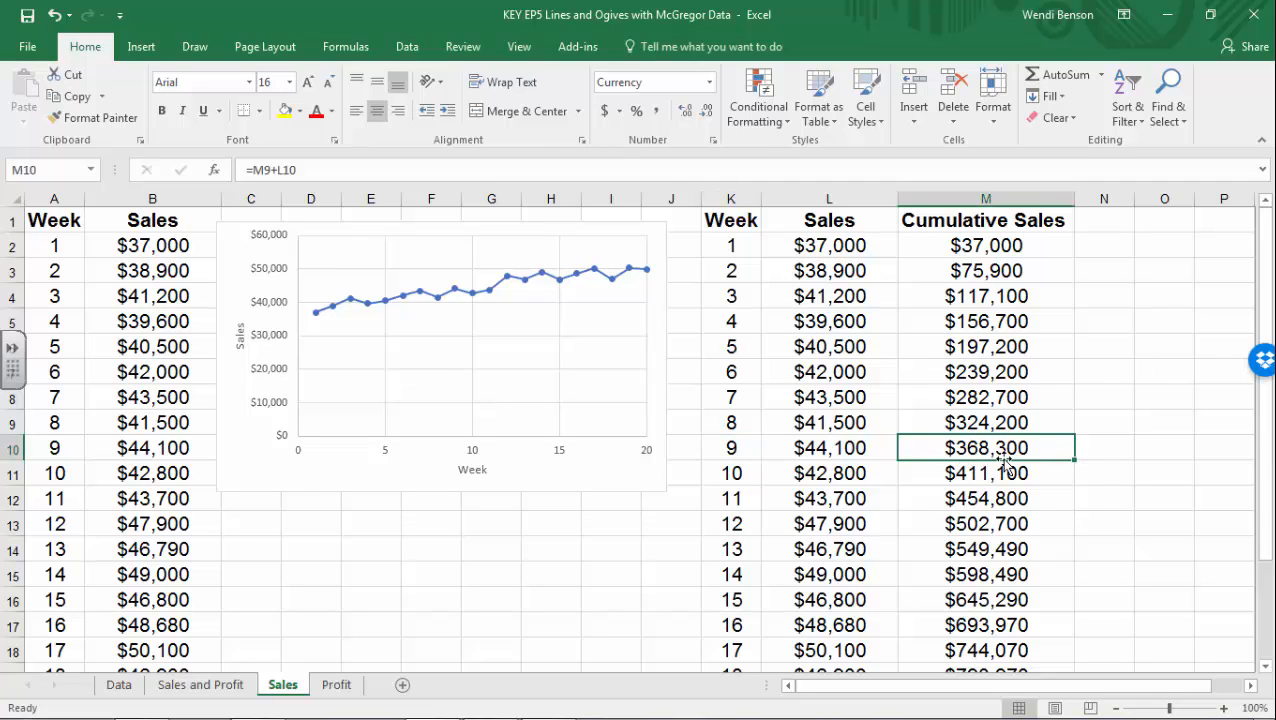
pyautogui.click(1028, 505)
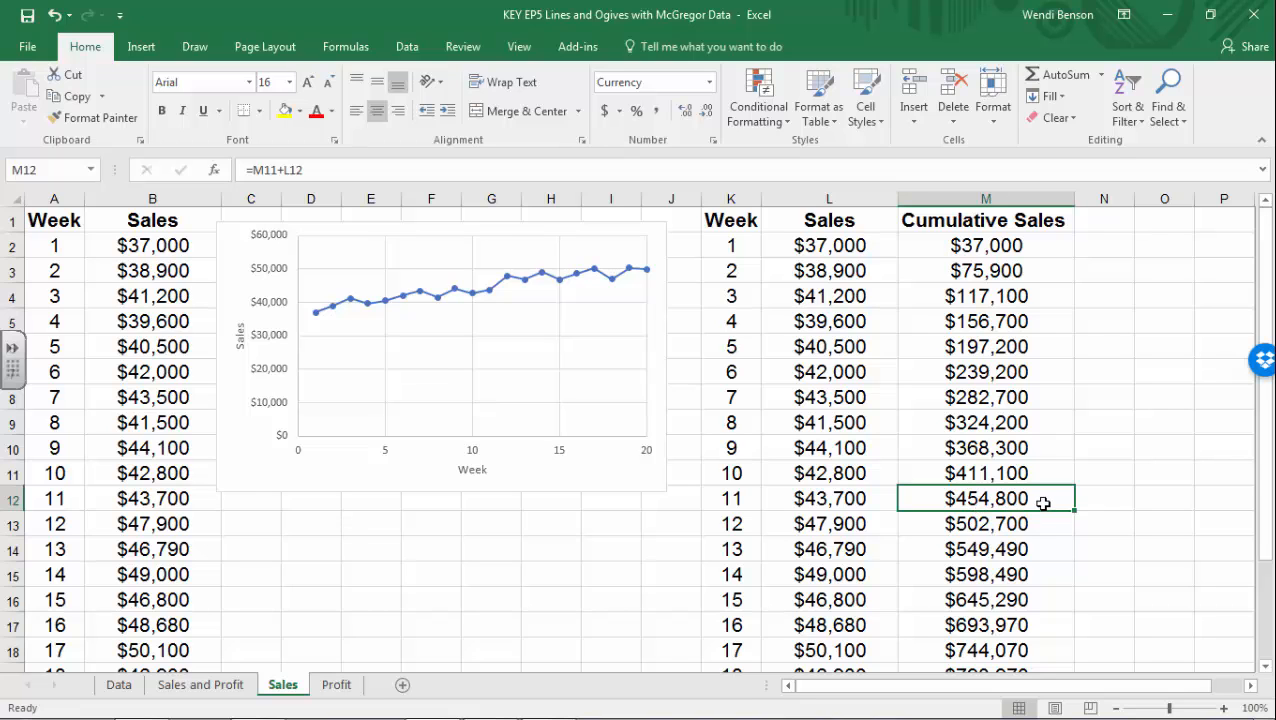
pyautogui.scroll(-1, 1043, 503)
pyautogui.scroll(1, 980, 478)
pyautogui.scroll(-3, 930, 505)
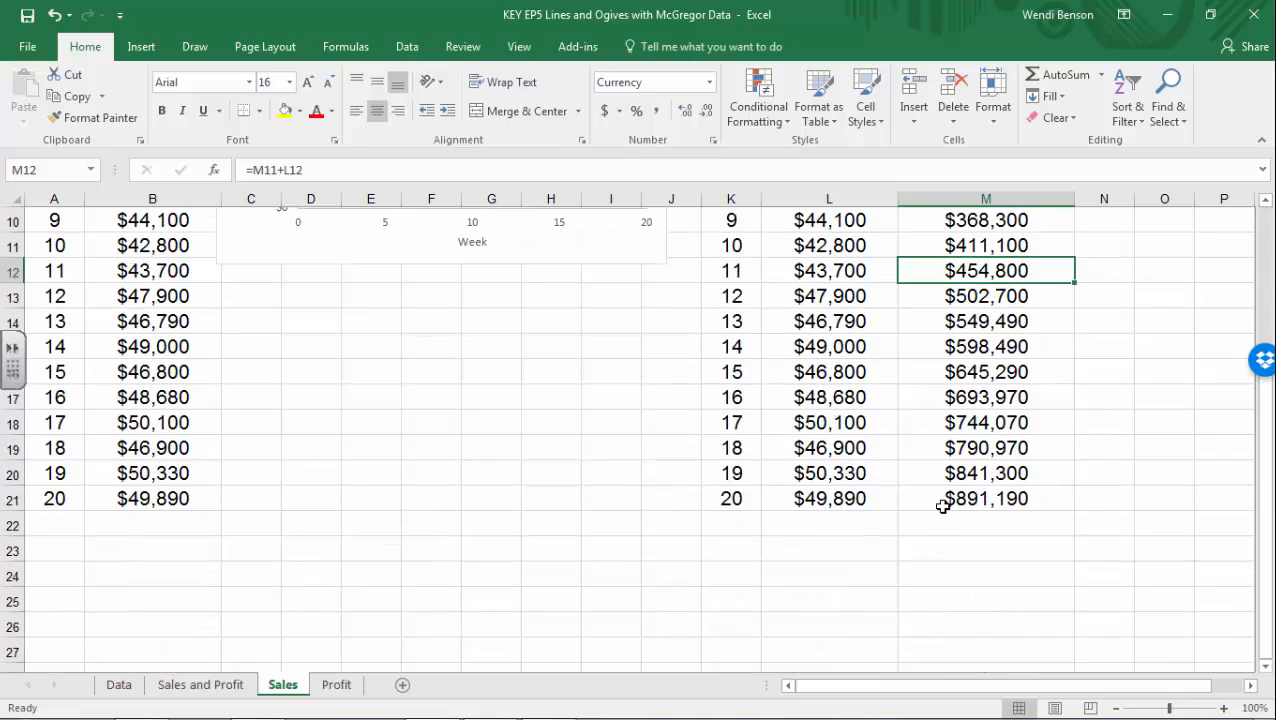
pyautogui.click(943, 499)
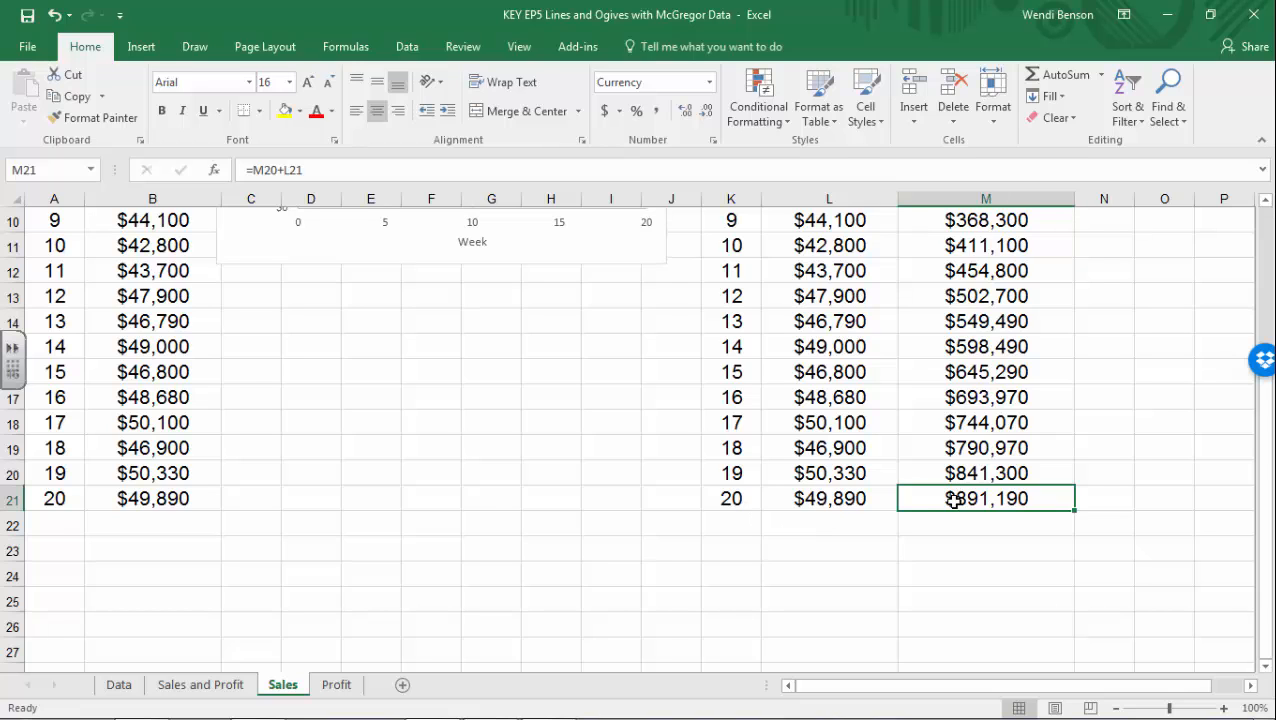
pyautogui.scroll(3, 955, 501)
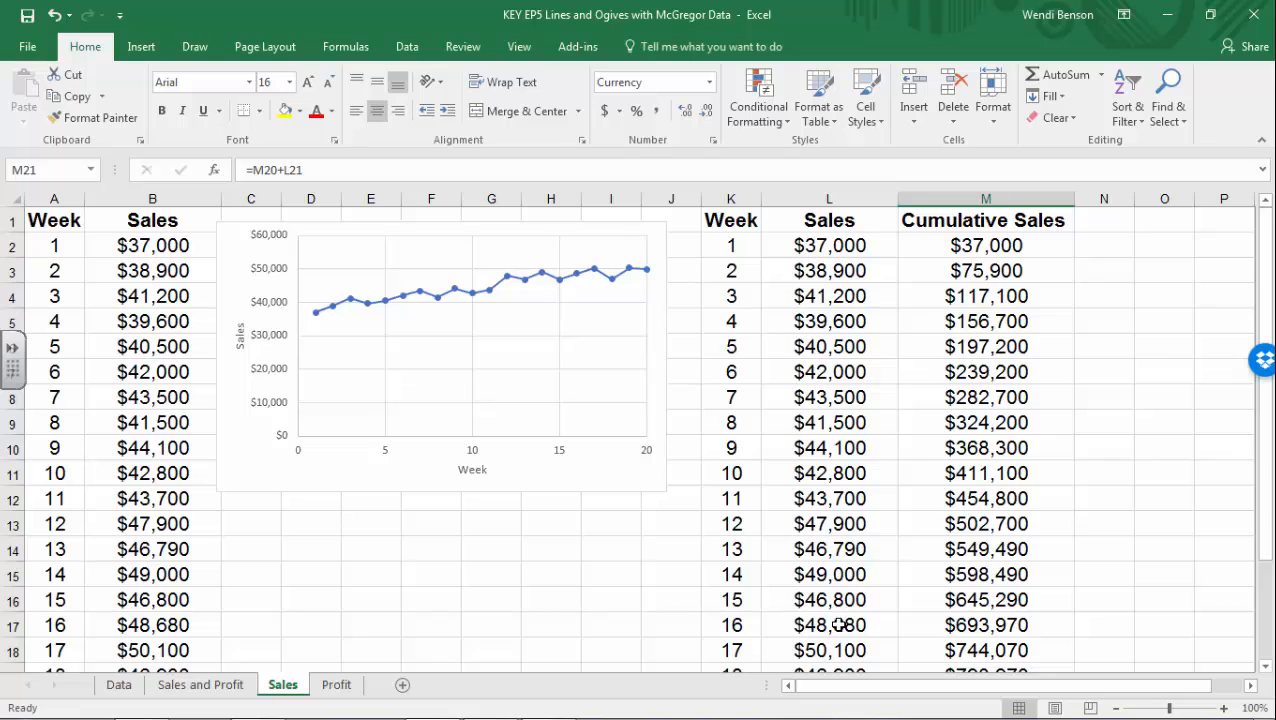
# - Try deleting the whole Sales column L, and undo the deletion
pyautogui.click(827, 198)
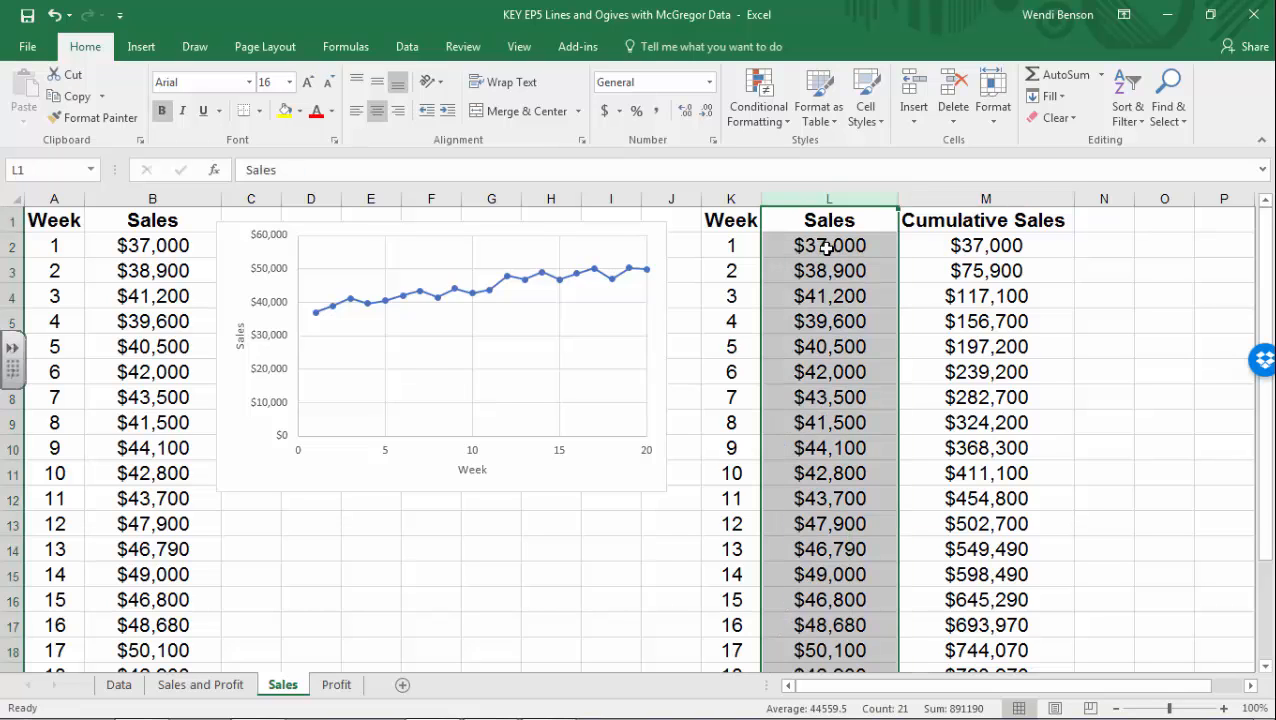
pyautogui.rightClick(826, 248)
pyautogui.click(864, 402)
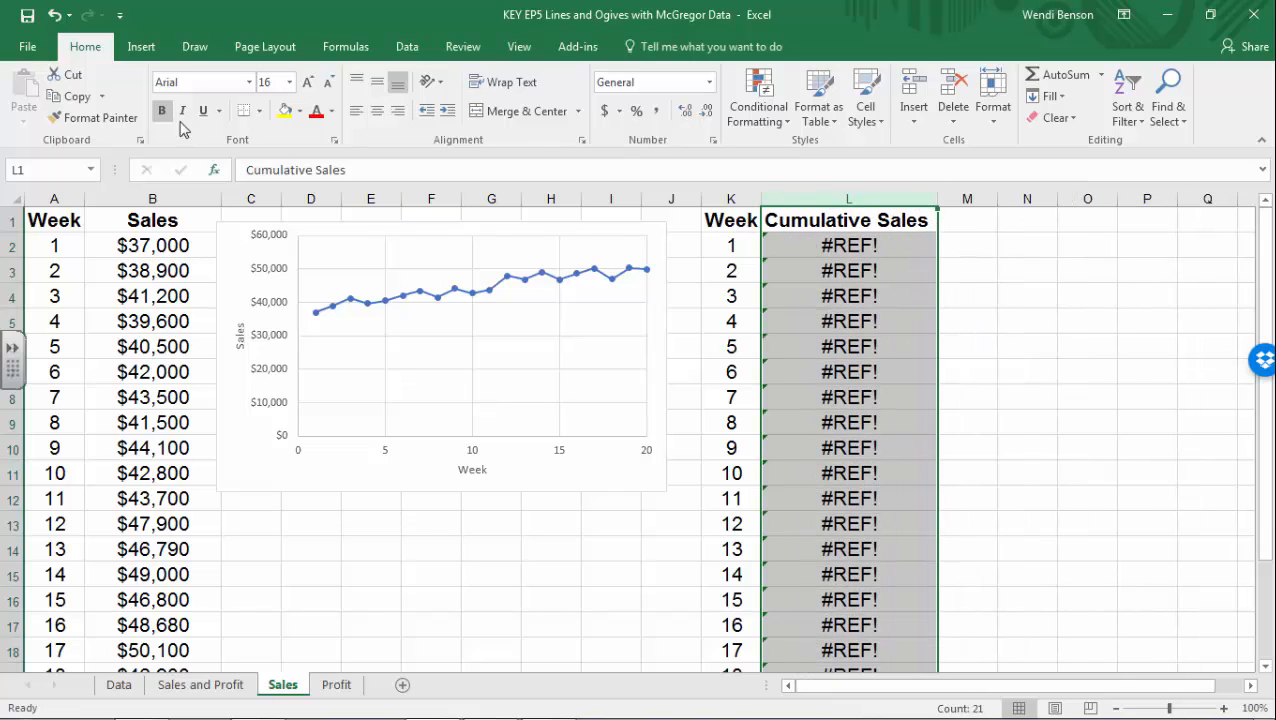
pyautogui.click(54, 14)
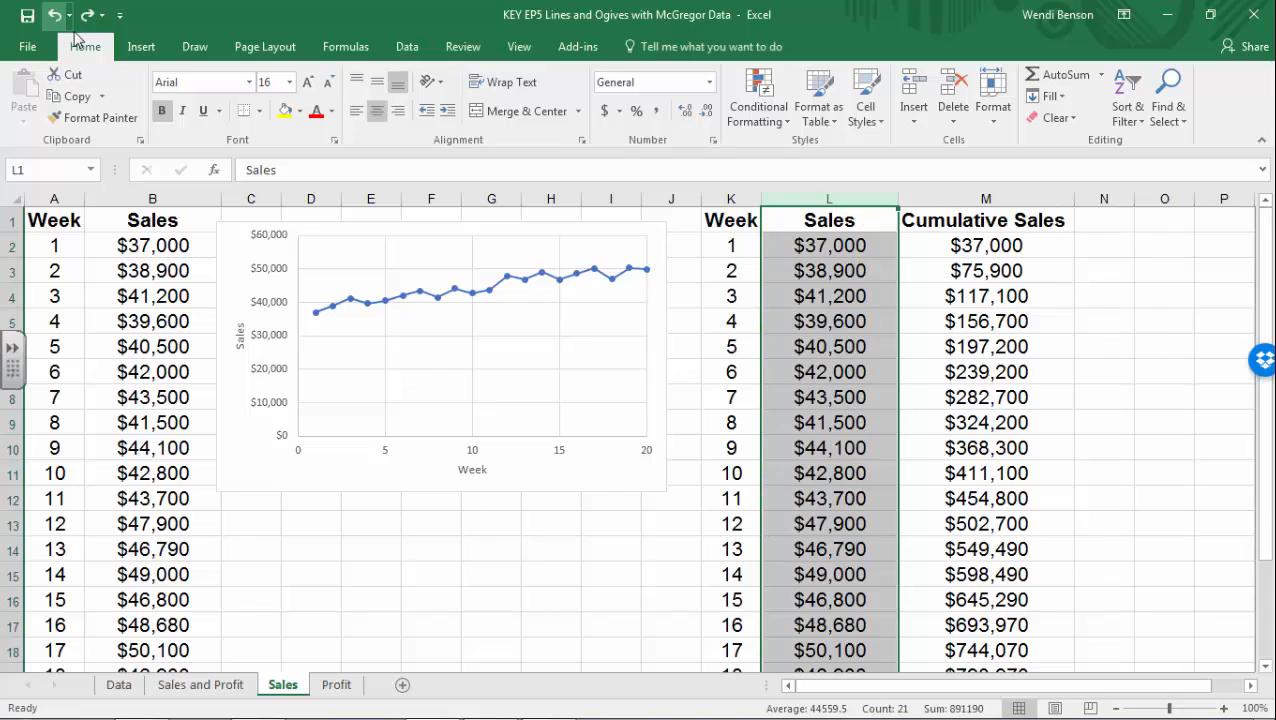
# - Copy the Week and Cumulative Sales columns K and M and paste them as values only starting at O1
pyautogui.click(732, 198)
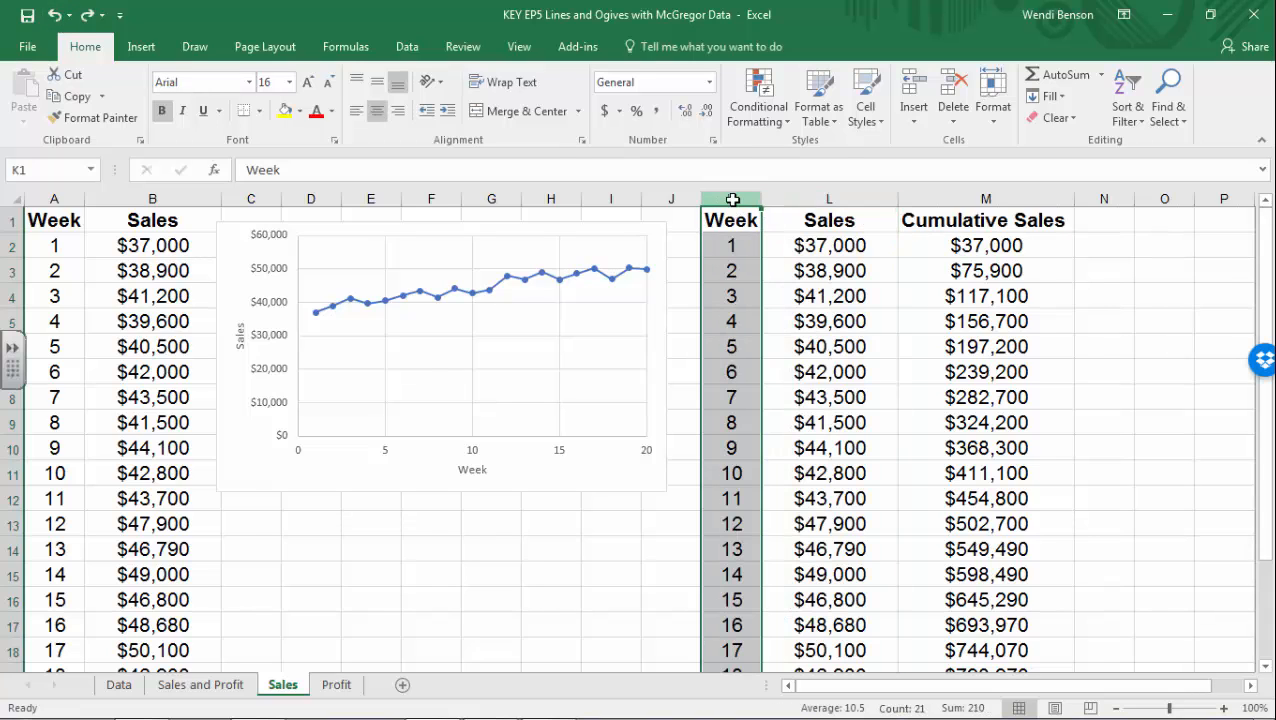
pyautogui.keyDown('ctrl'); pyautogui.click(948, 198); pyautogui.keyUp('ctrl')
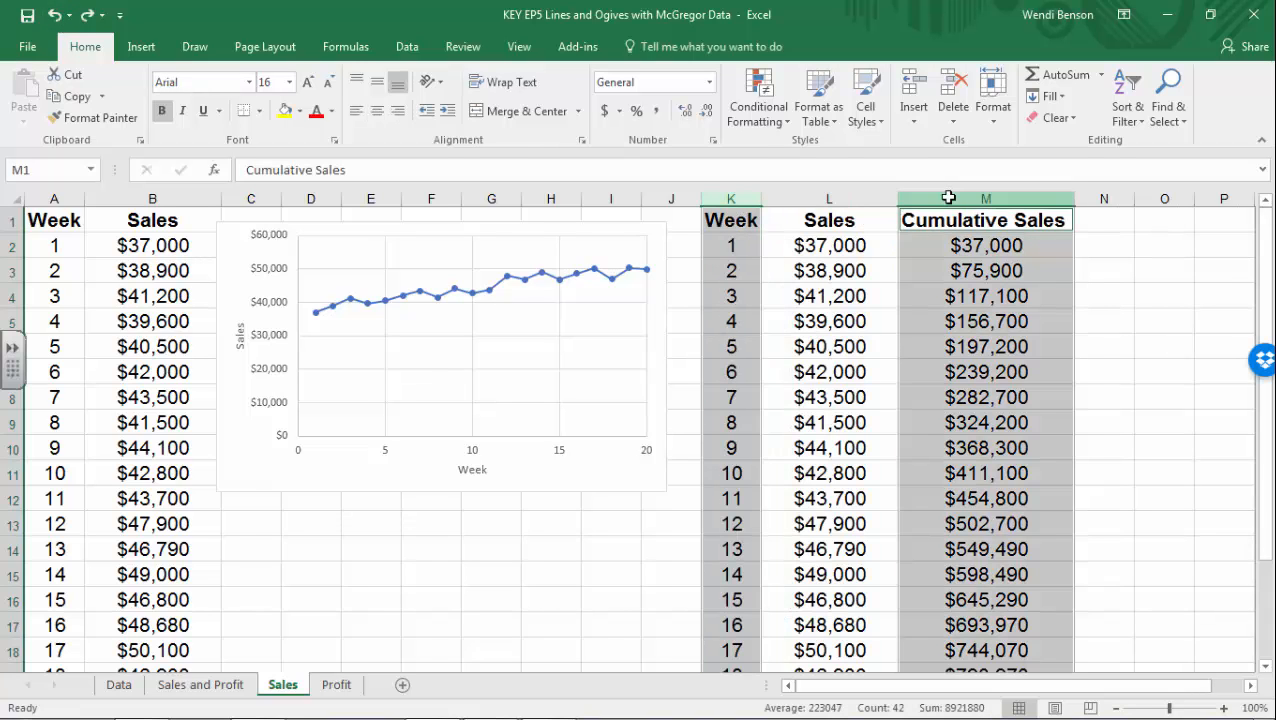
pyautogui.hotkey('ctrl', 'c')
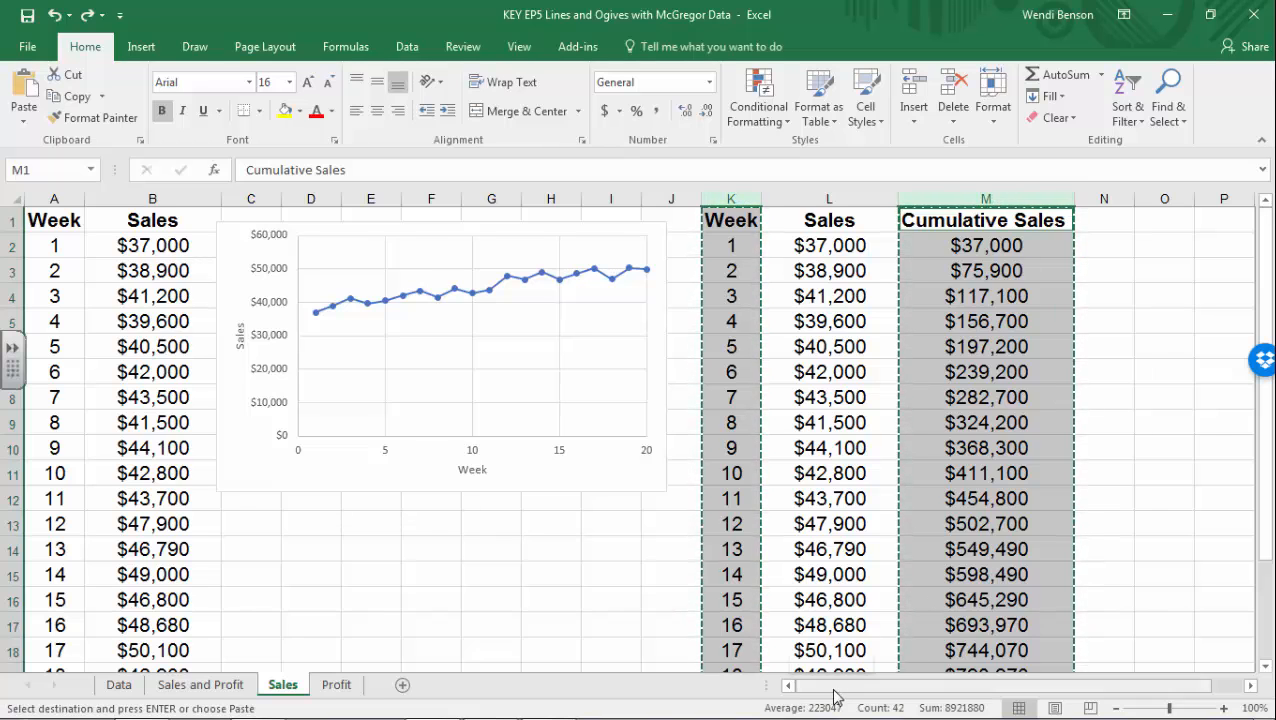
pyautogui.moveTo(836, 697); pyautogui.dragTo(980, 684)
pyautogui.click(1102, 230)
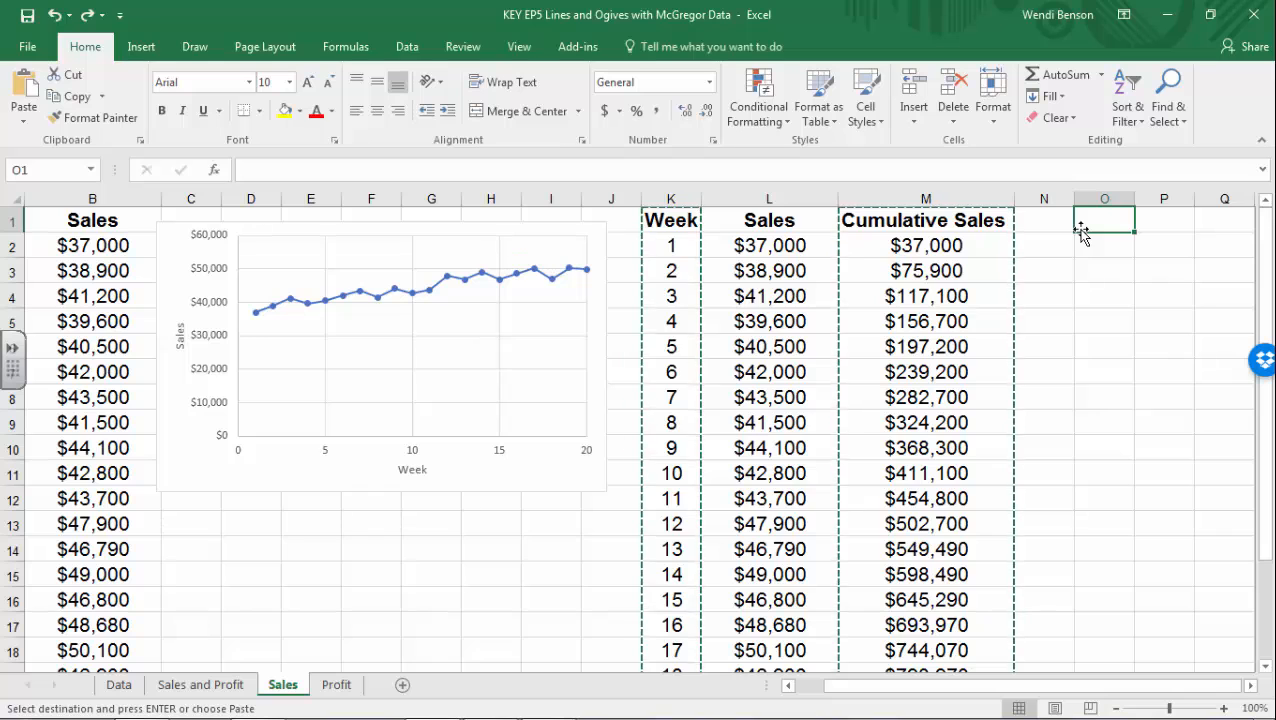
pyautogui.click(25, 124)
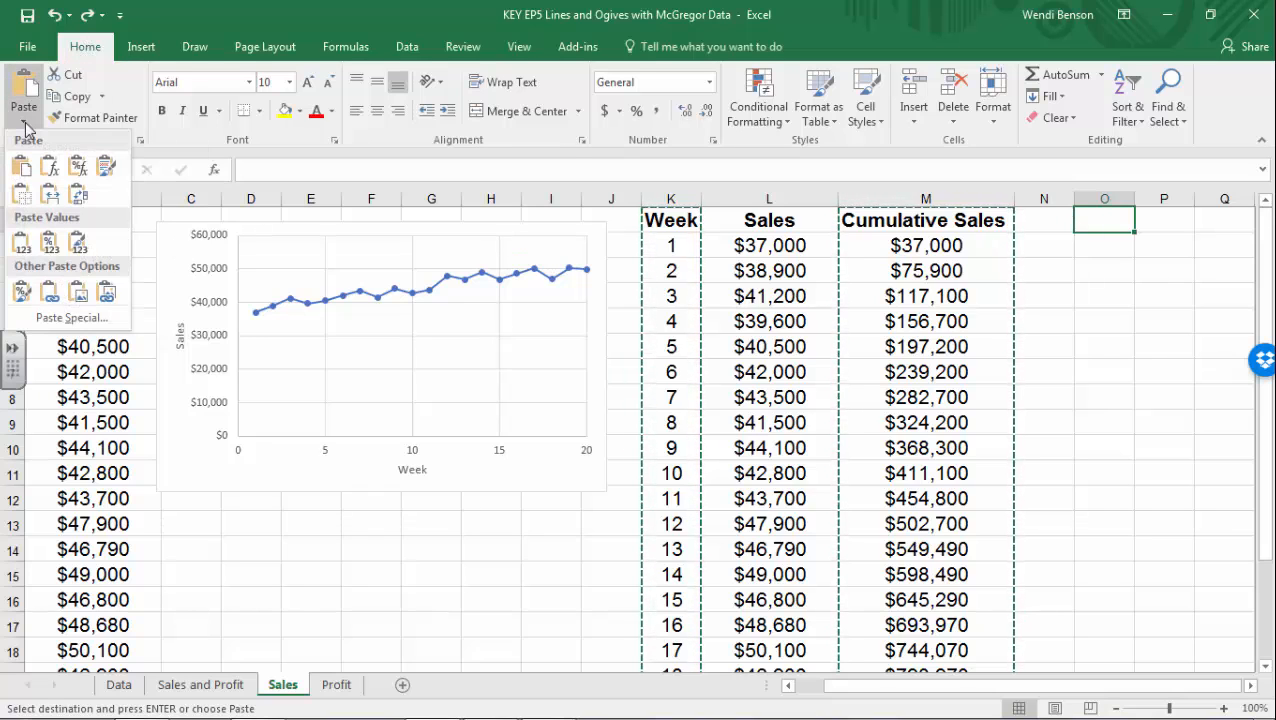
pyautogui.click(22, 243)
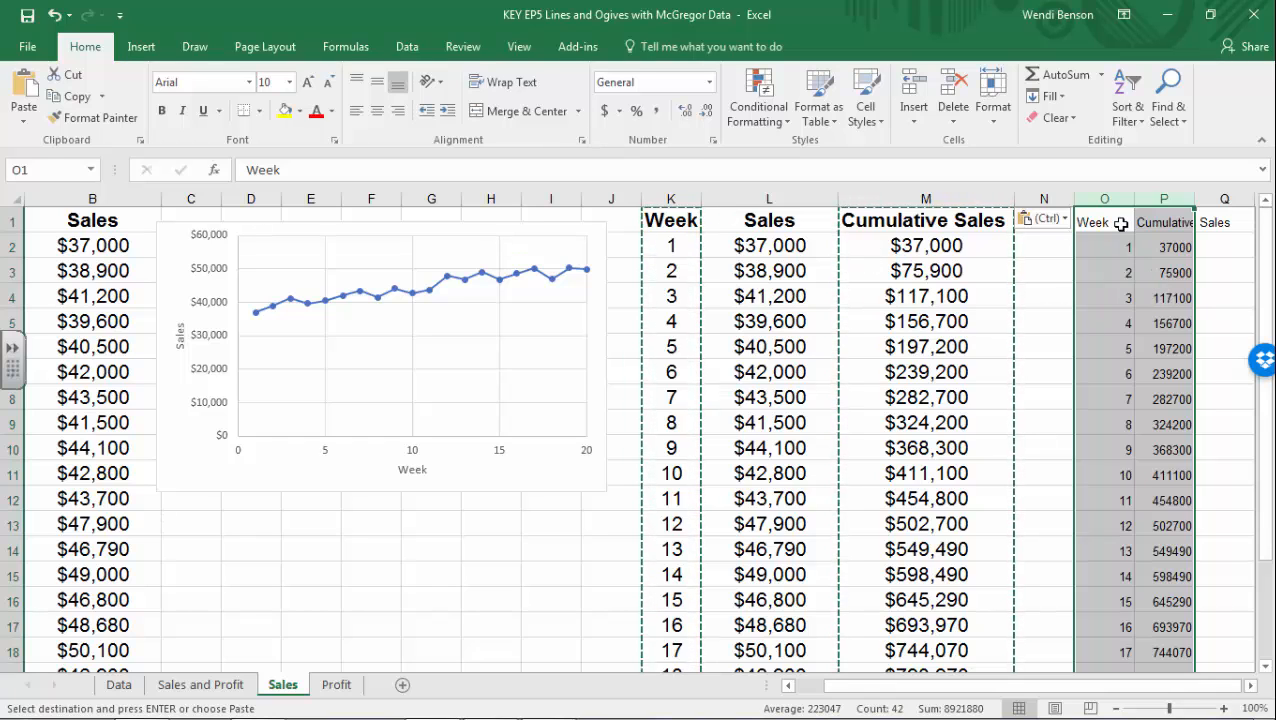
pyautogui.click(927, 263)
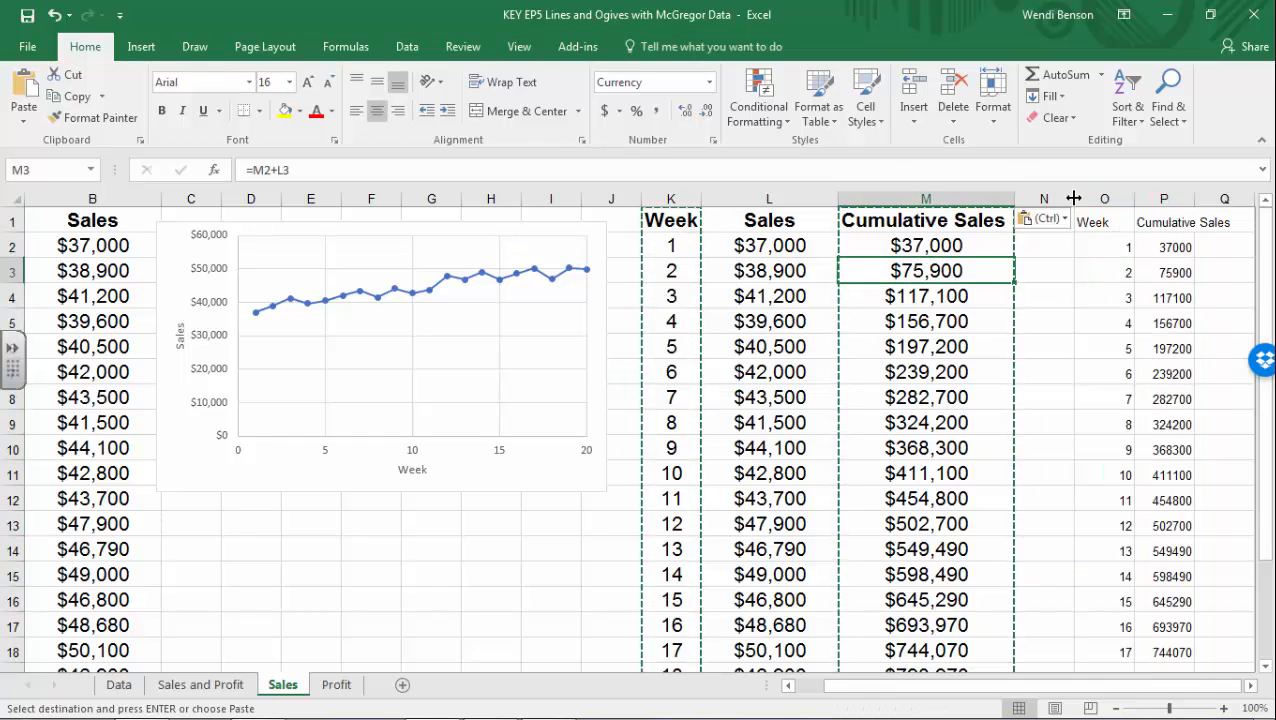
# - Set the font size of columns O and P to 16 and bold the headers in O1:P1
pyautogui.click(1131, 194)
pyautogui.moveTo(1131, 194); pyautogui.dragTo(1164, 198)
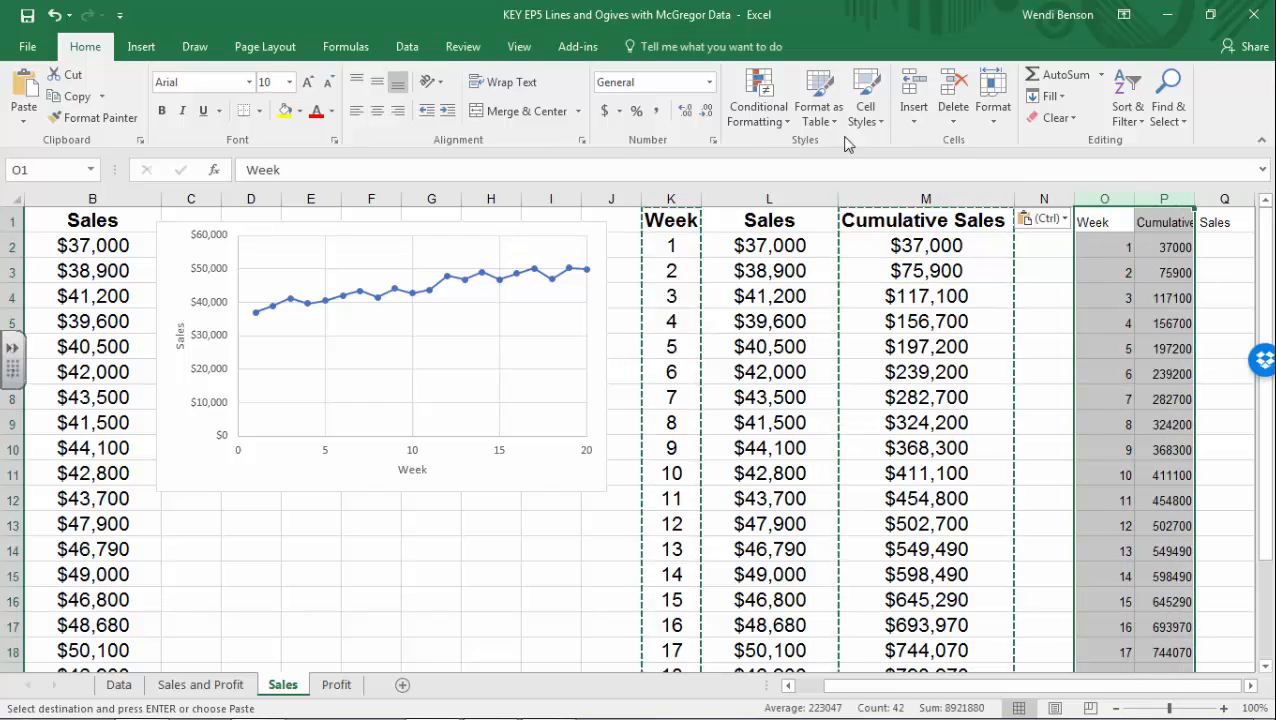
pyautogui.click(289, 82)
pyautogui.click(277, 213)
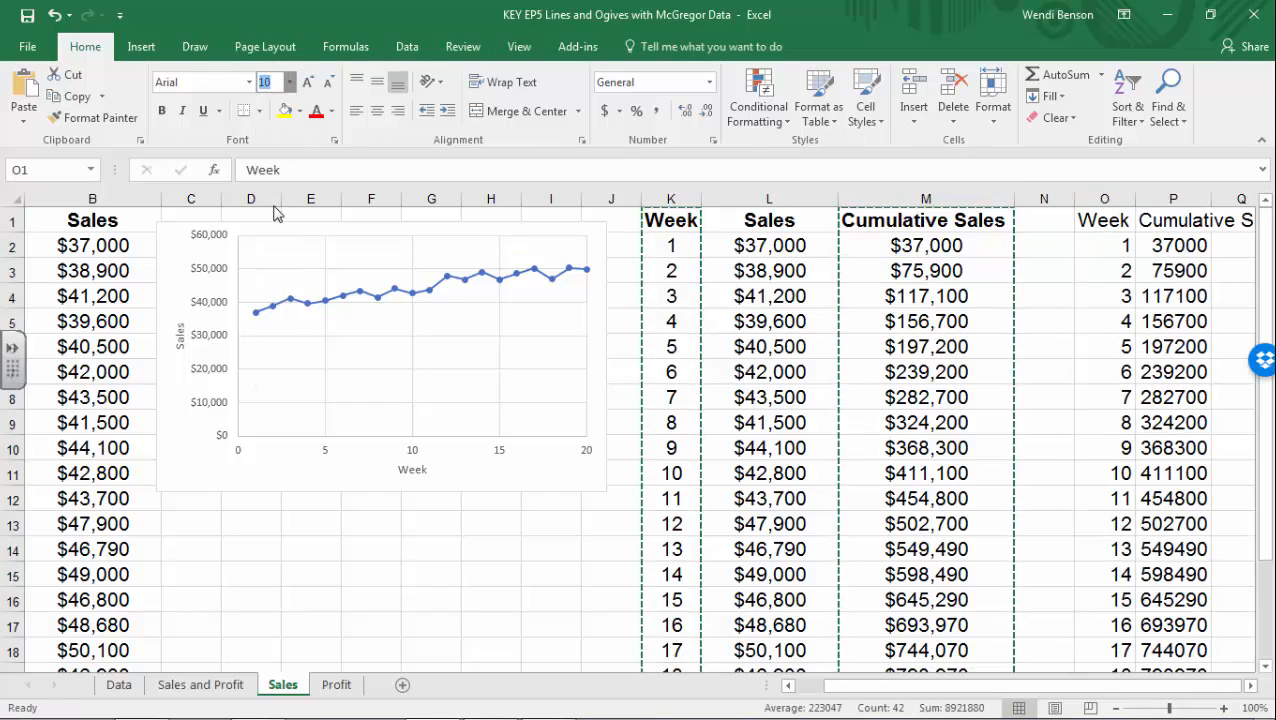
pyautogui.click(1105, 219)
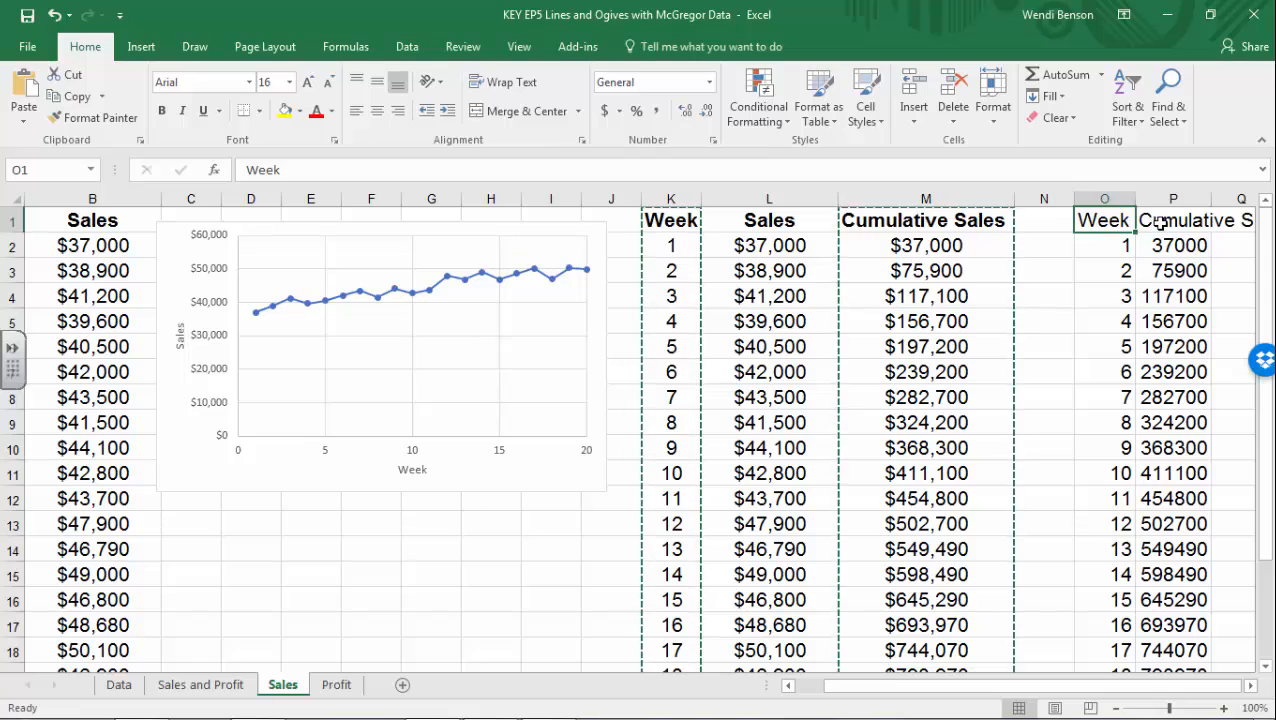
pyautogui.moveTo(1140, 220); pyautogui.dragTo(1128, 222)
pyautogui.hotkey('ctrl', 'b')
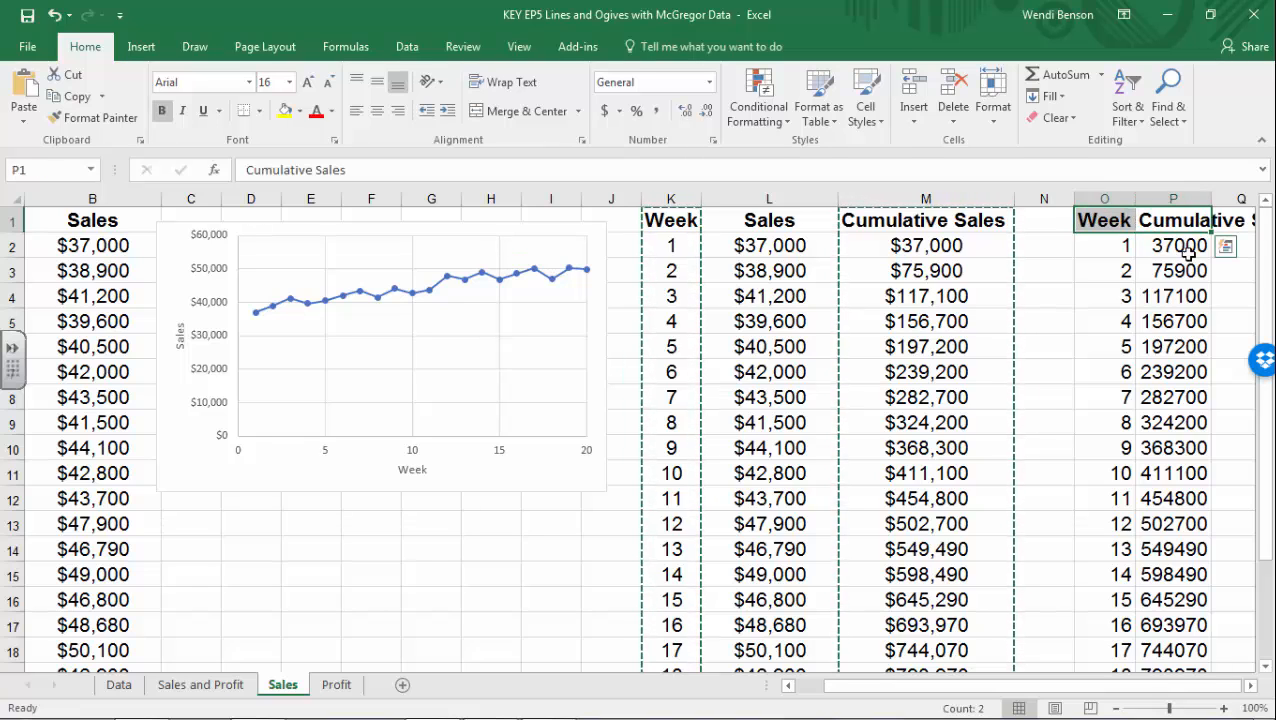
# - Format the cumulative values in P2:P21 as Currency with 0 decimal places and the $ symbol
pyautogui.click(1183, 247)
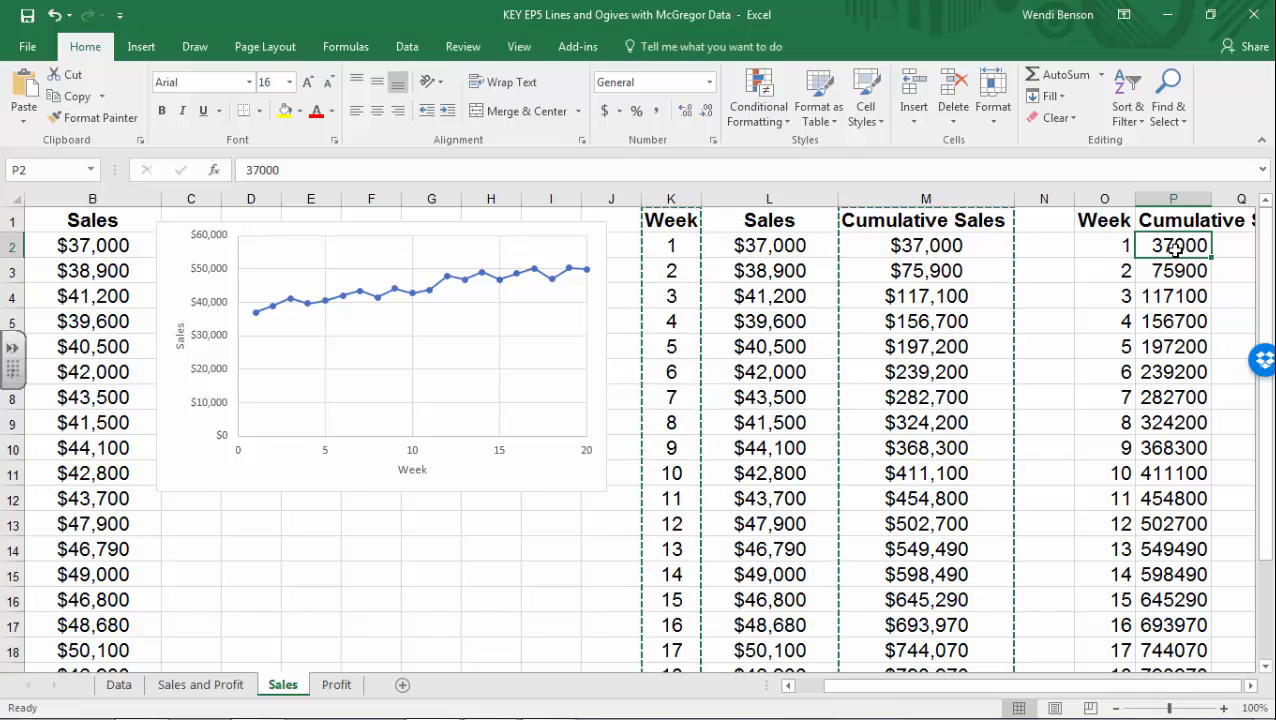
pyautogui.scroll(-3, 1176, 478)
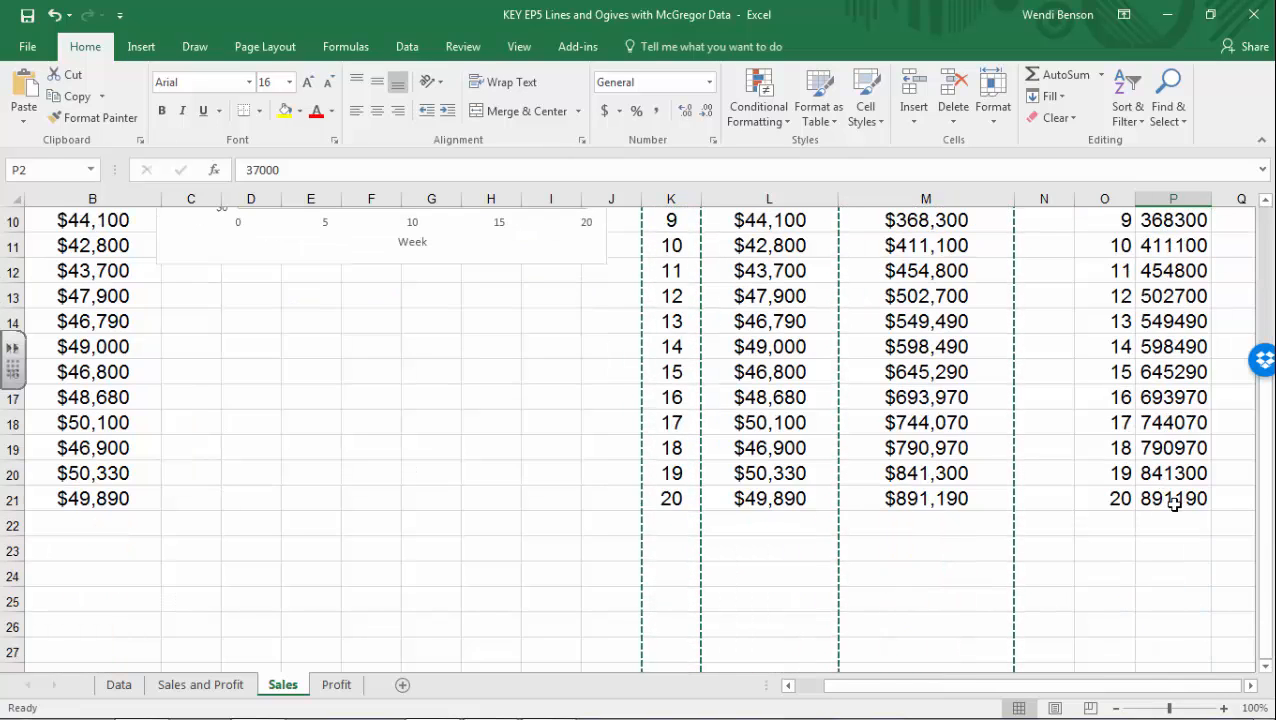
pyautogui.keyDown('shift'); pyautogui.click(1176, 503); pyautogui.keyUp('shift')
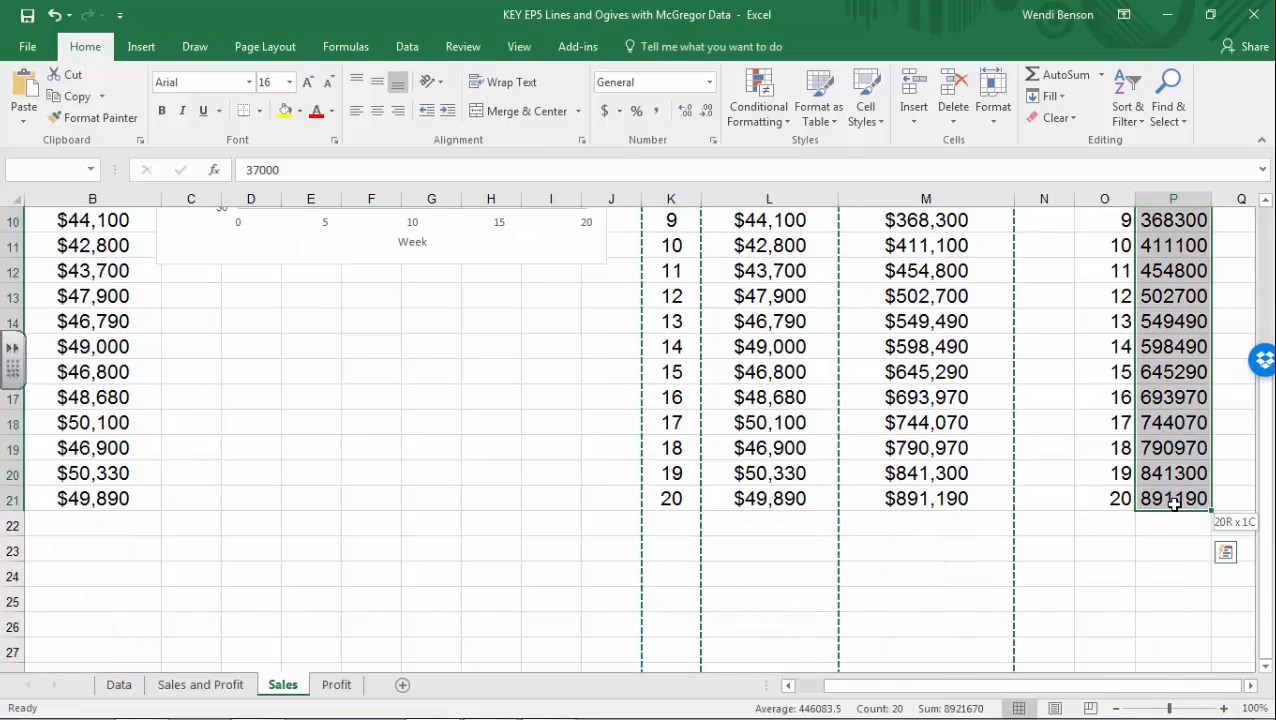
pyautogui.rightClick(1168, 318)
pyautogui.click(1036, 634)
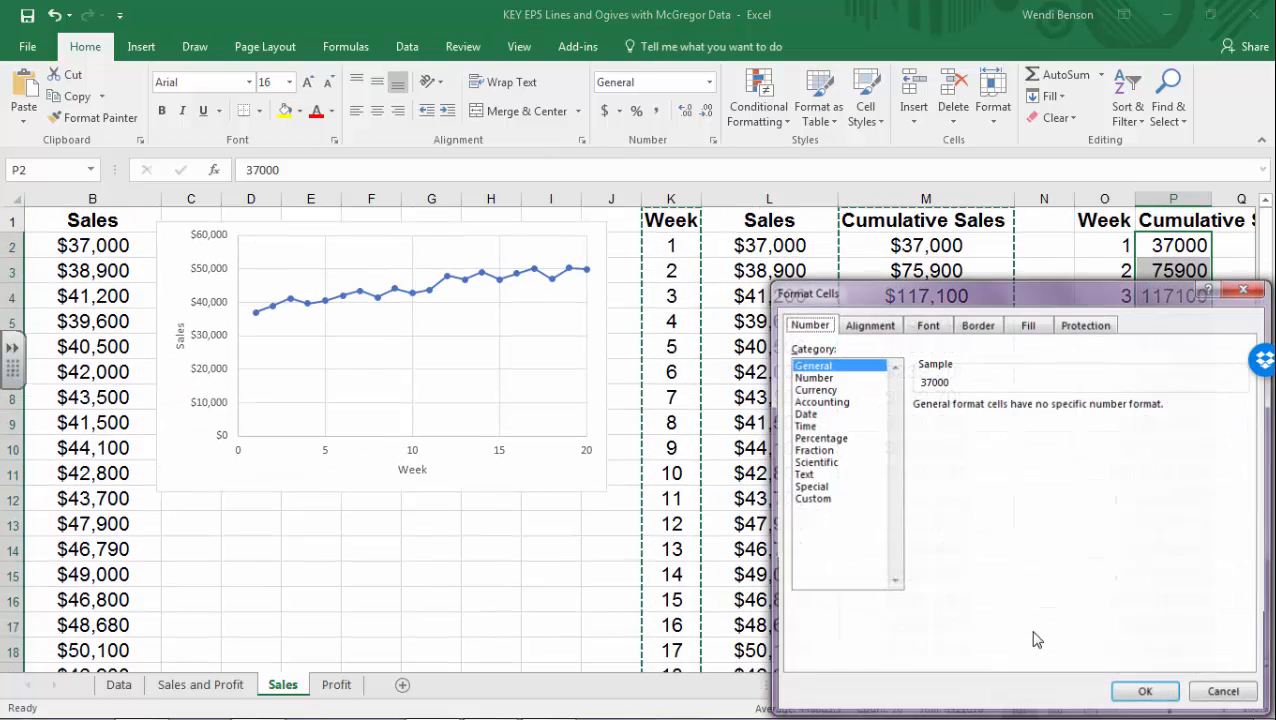
pyautogui.click(815, 389)
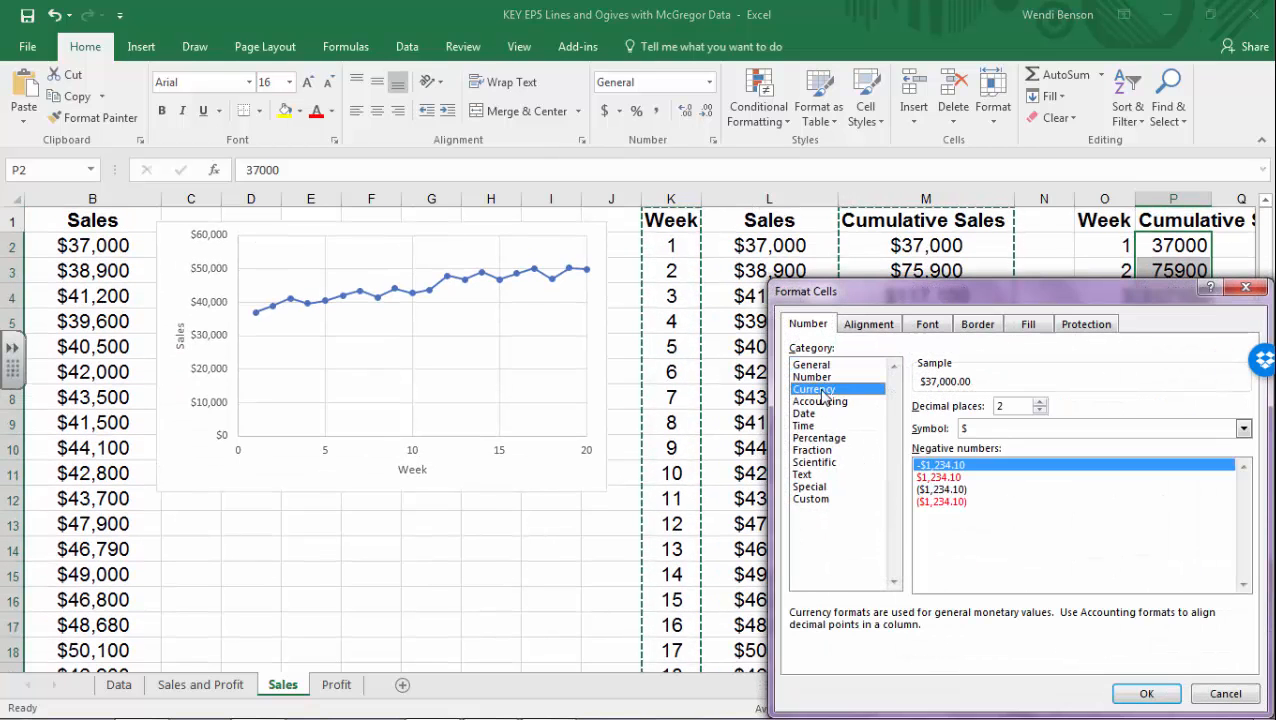
pyautogui.click(1040, 410)
pyautogui.click(1040, 410)
pyautogui.click(1147, 697)
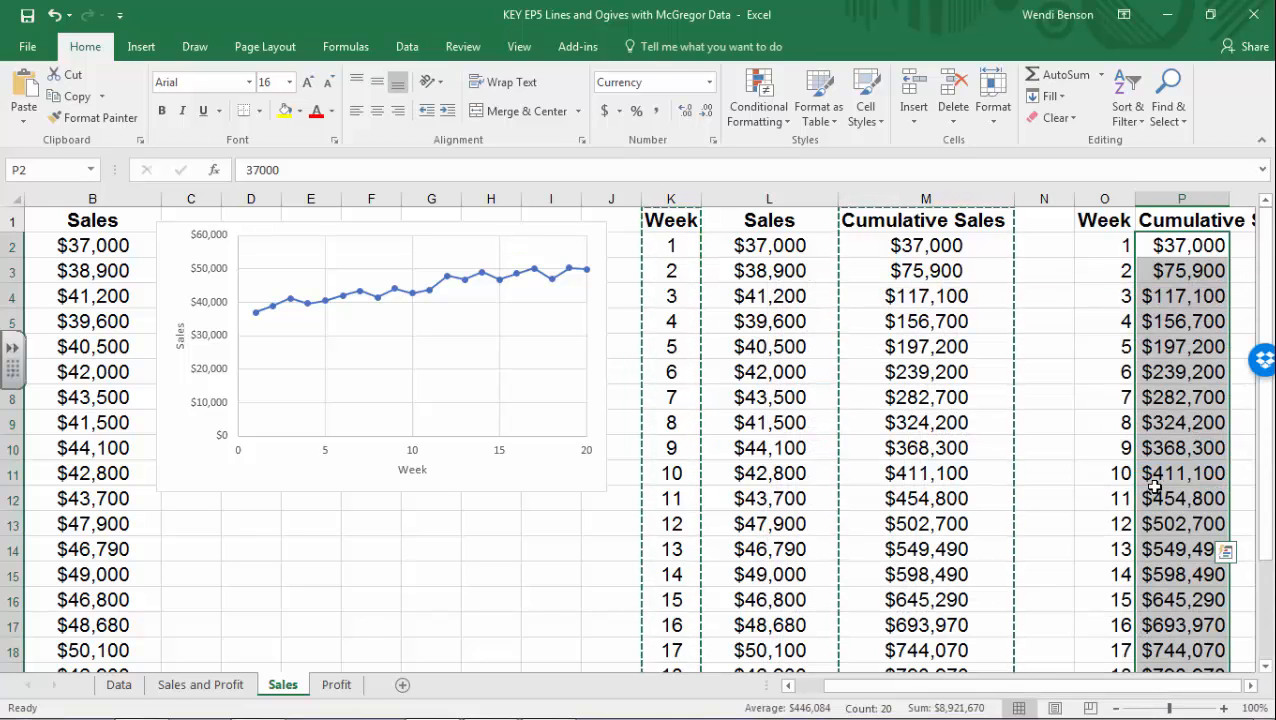
pyautogui.click(1175, 457)
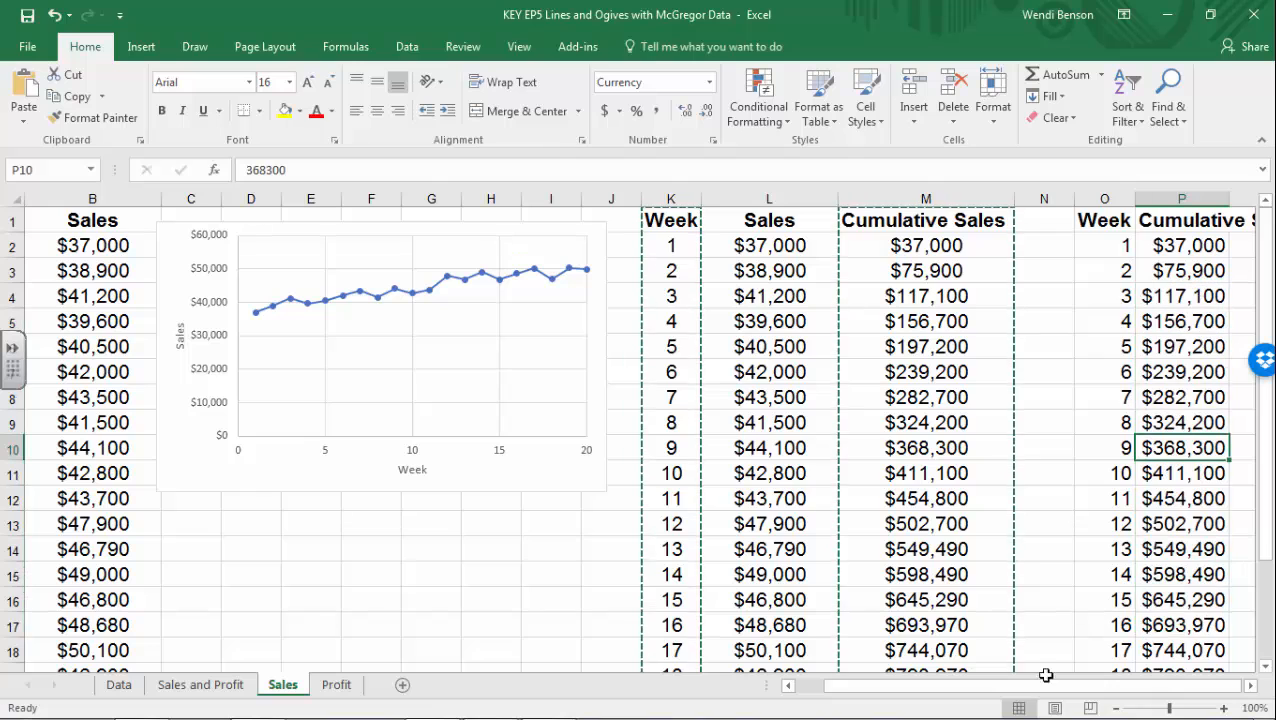
# - AutoFit column P to the width of its Cumulative Sales header
pyautogui.click(1249, 686)
pyautogui.click(1249, 686)
pyautogui.click(1249, 686)
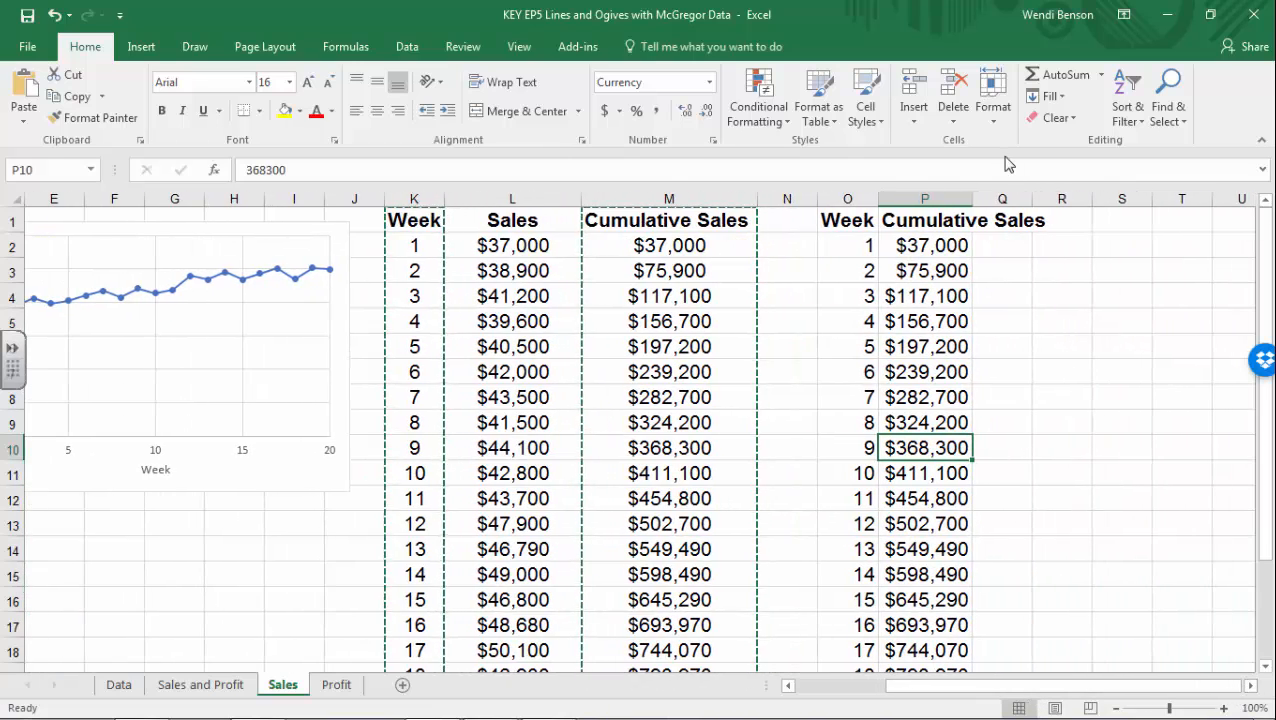
pyautogui.doubleClick(969, 198)
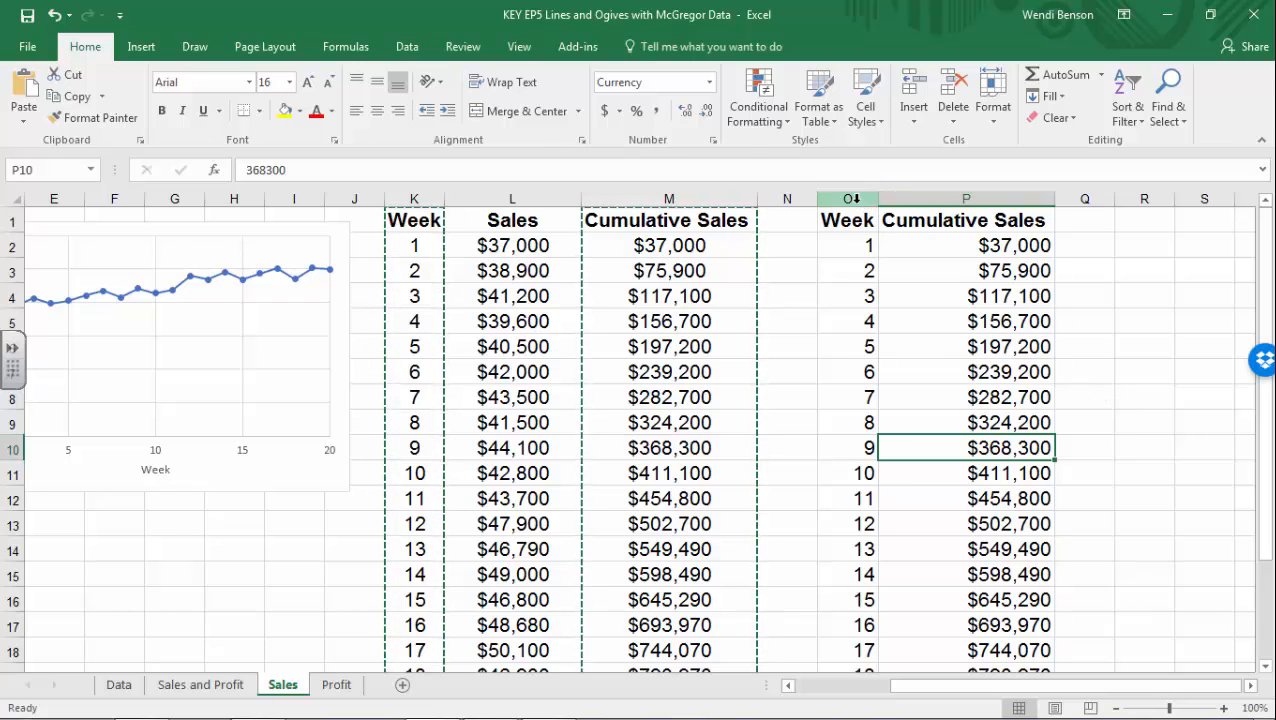
# - Insert a scatter chart with straight lines and markers from columns O and P, and place it beside the data at column Q
pyautogui.moveTo(850, 198); pyautogui.dragTo(940, 200)
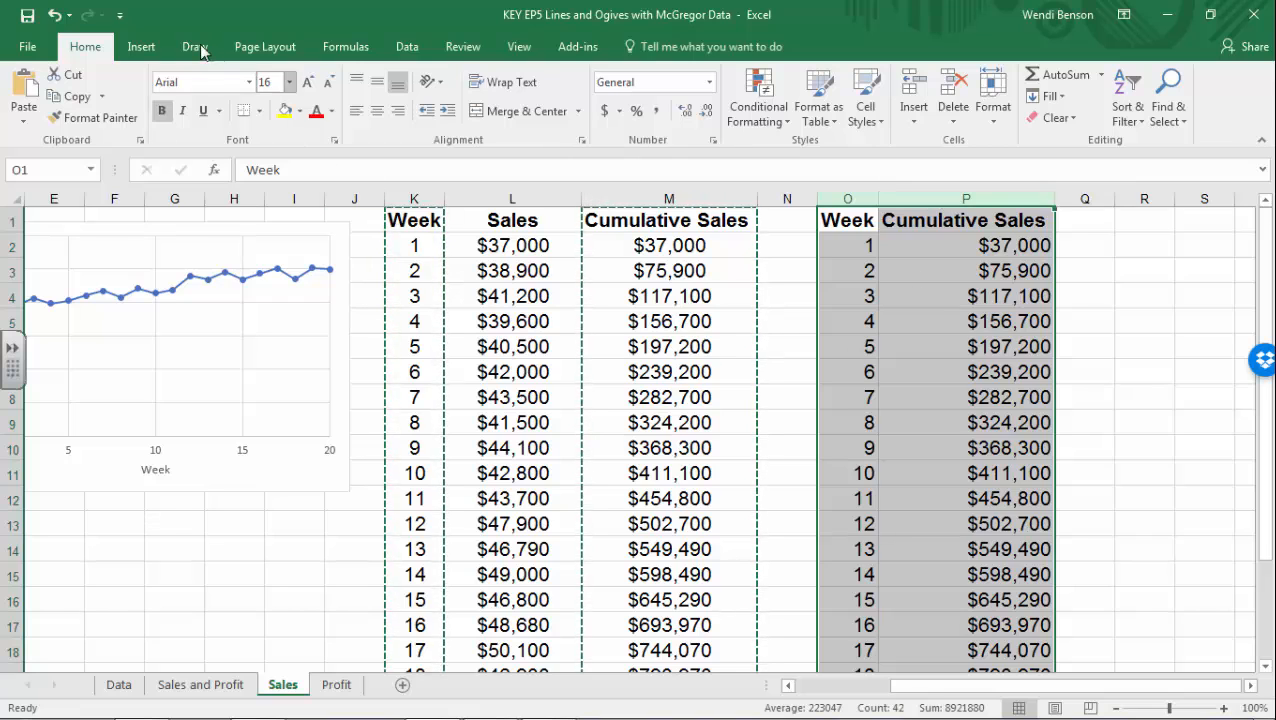
pyautogui.click(150, 50)
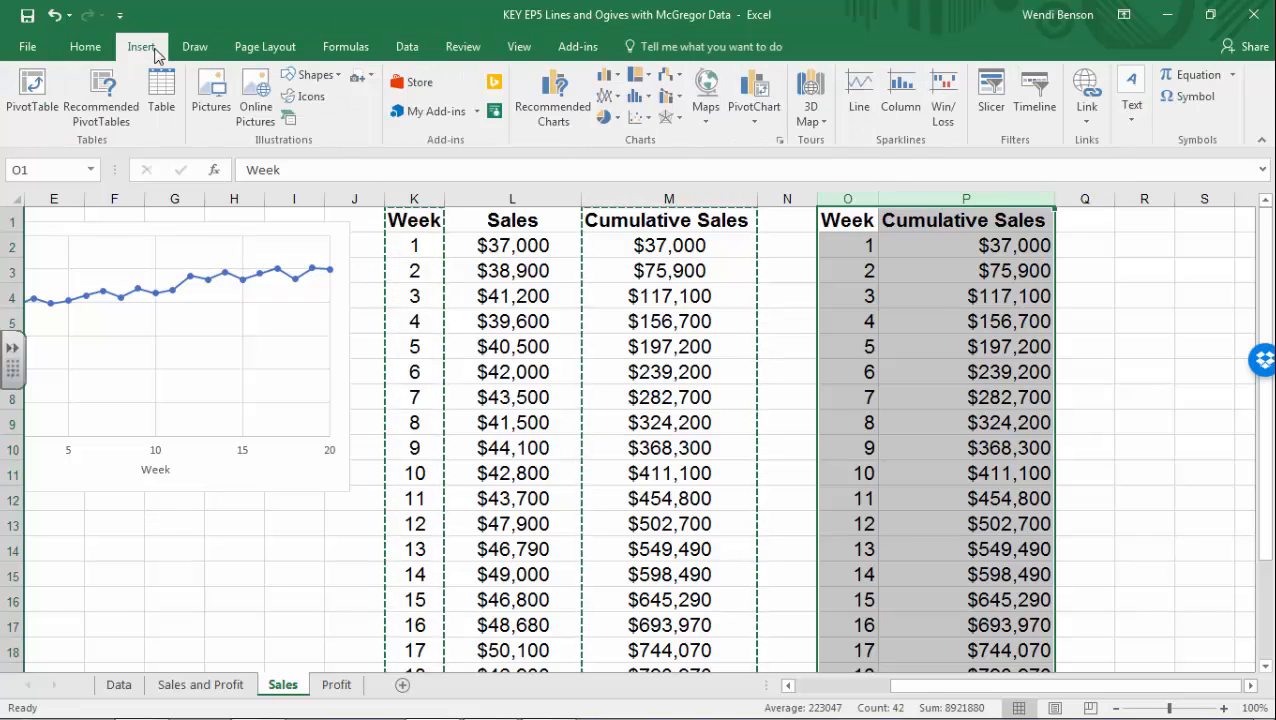
pyautogui.click(640, 117)
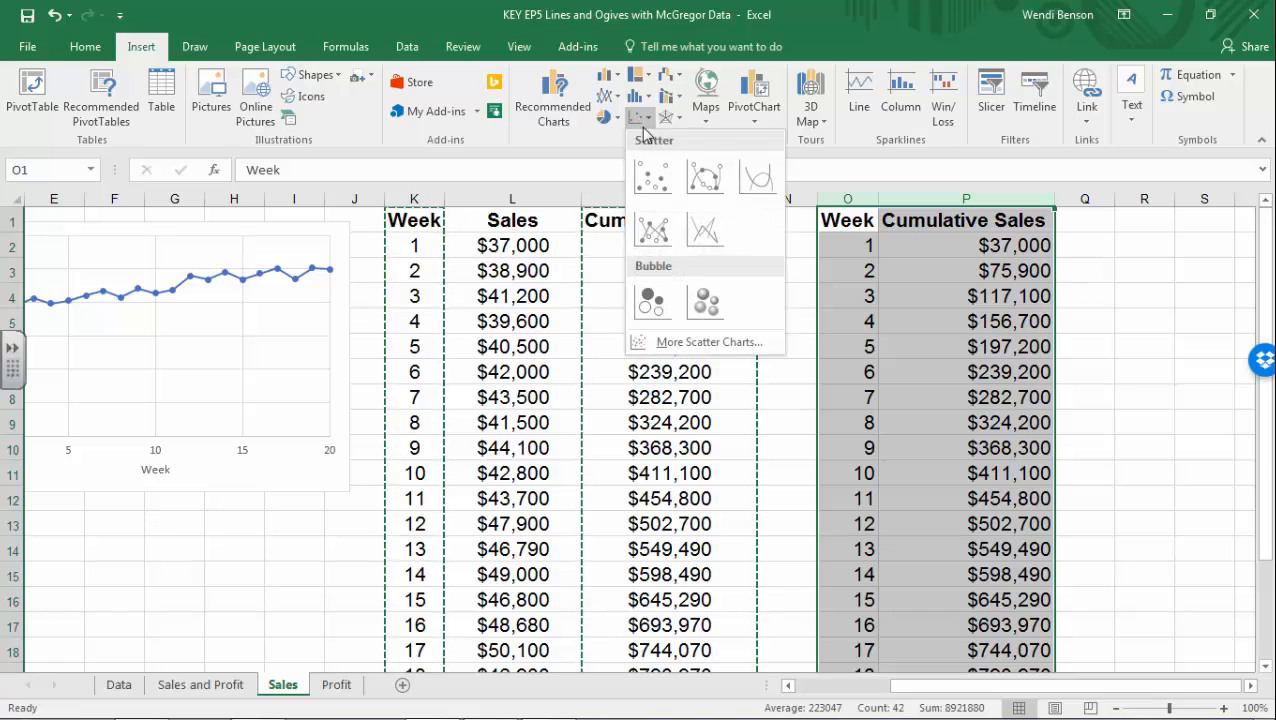
pyautogui.click(651, 230)
pyautogui.moveTo(786, 338); pyautogui.dragTo(1122, 245)
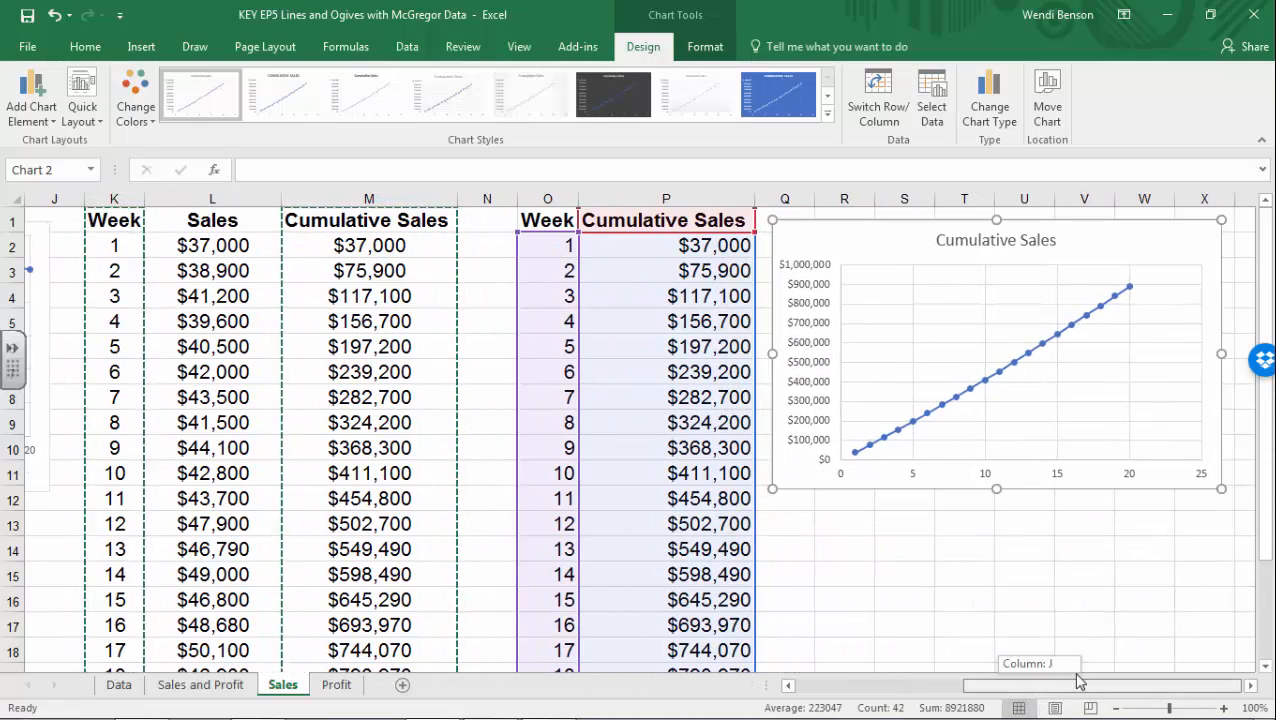
# - Delete the Cumulative Sales chart's title and add primary horizontal and primary vertical axis titles
pyautogui.click(974, 240)
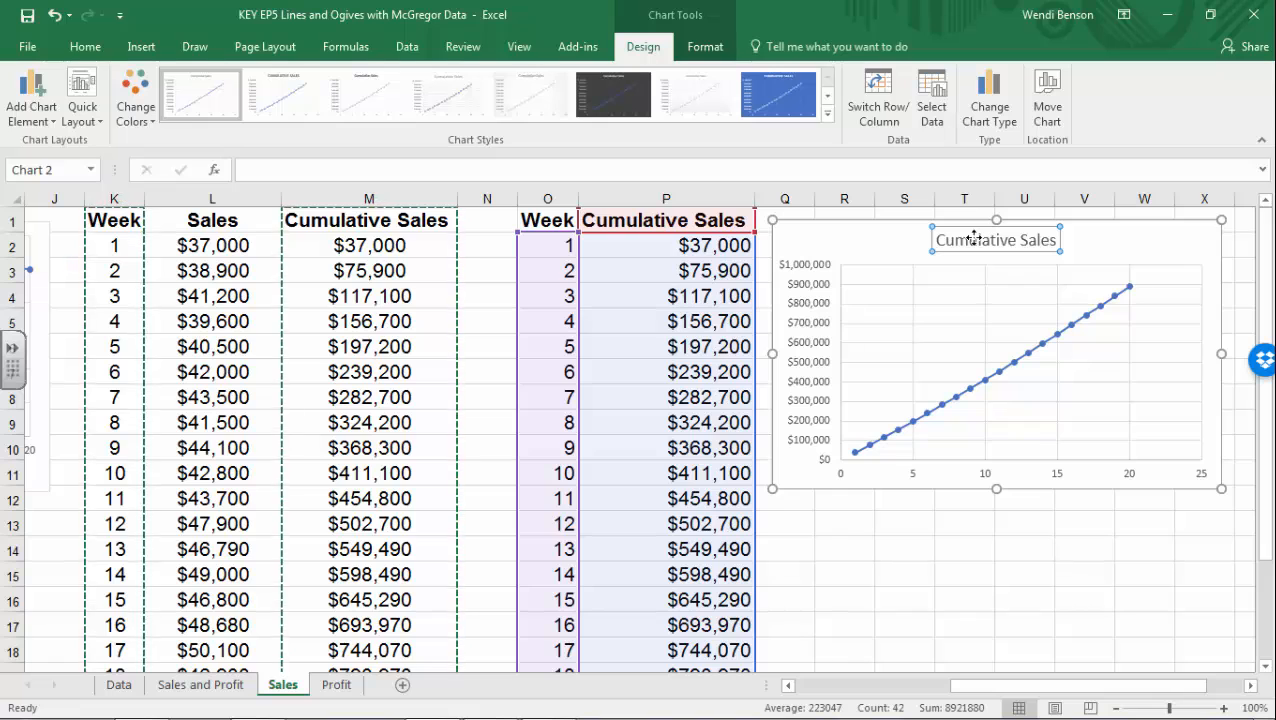
pyautogui.press('Delete')
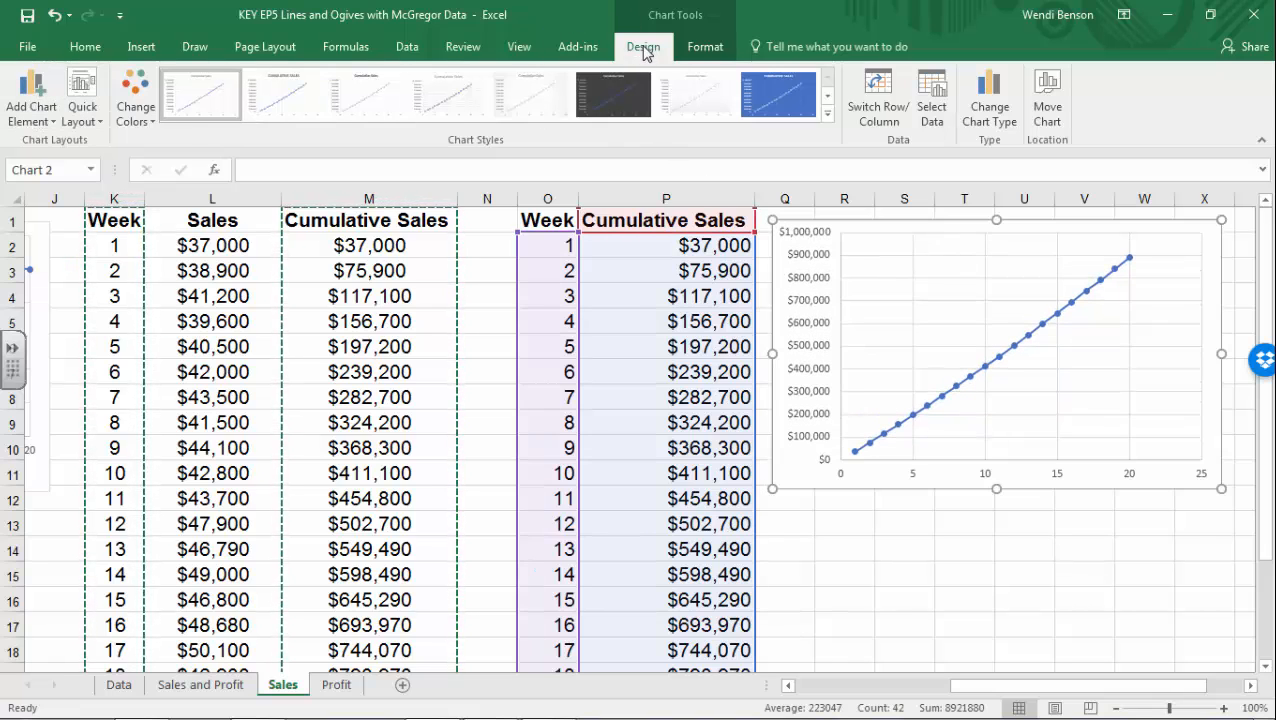
pyautogui.click(50, 101)
pyautogui.moveTo(57, 166)
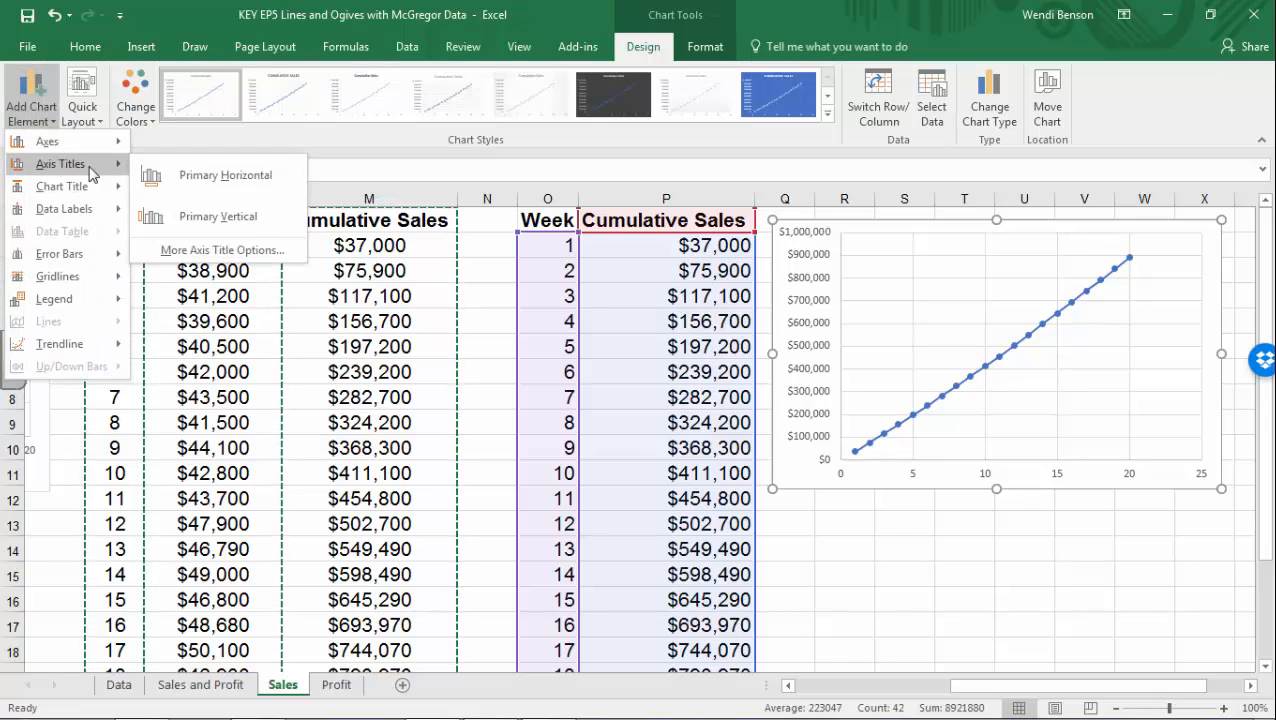
pyautogui.click(172, 177)
pyautogui.click(31, 98)
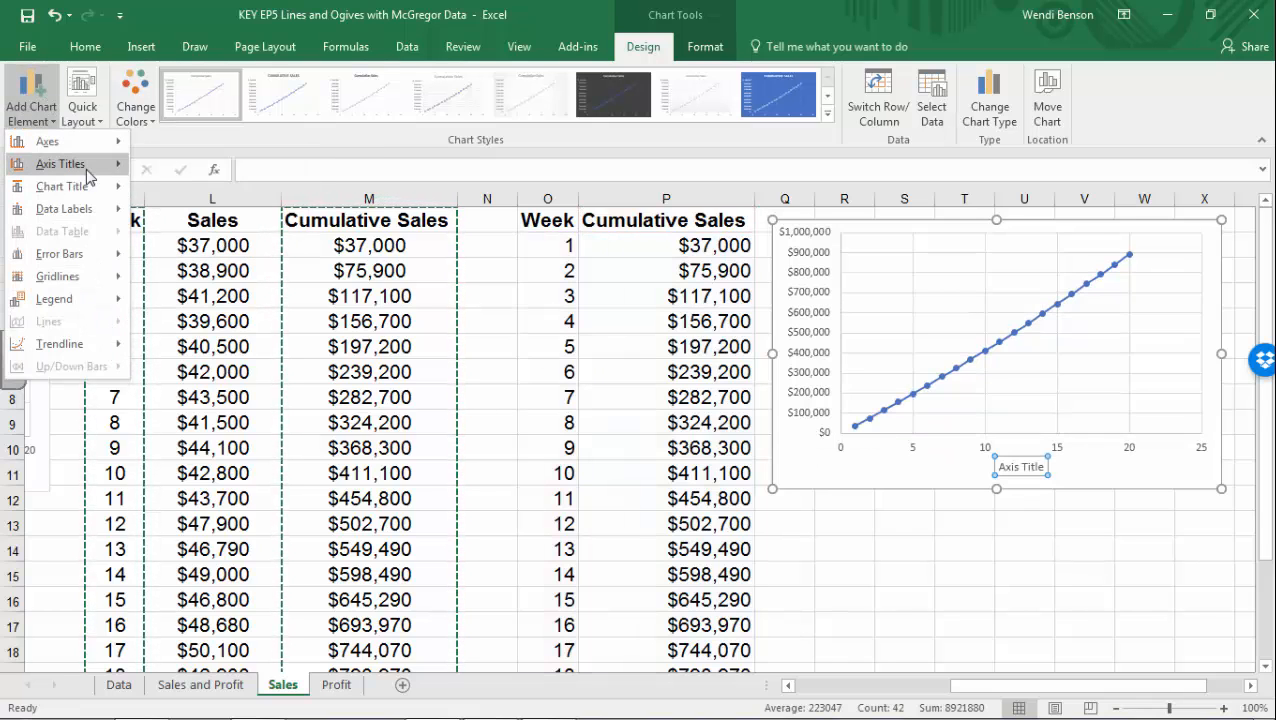
pyautogui.click(205, 217)
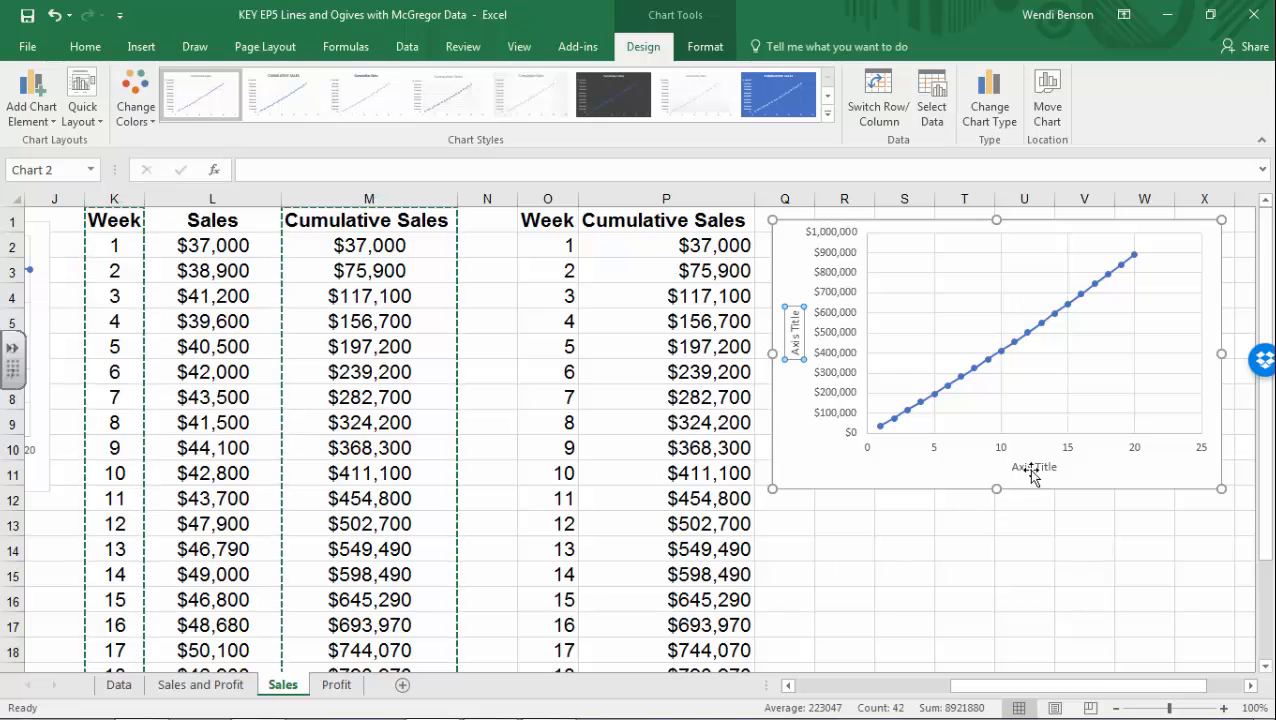
# - Set the maximum bound of the cumulative chart's horizontal axis to 20
pyautogui.click(1068, 451)
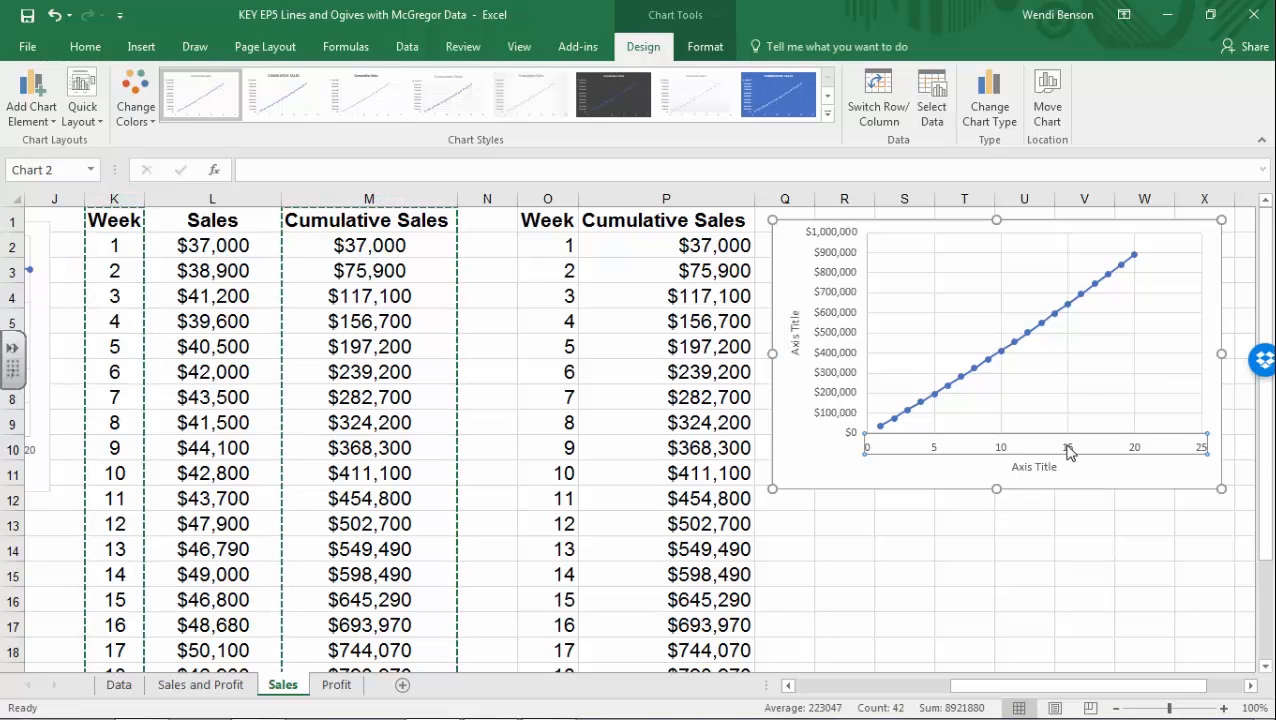
pyautogui.rightClick(1004, 449)
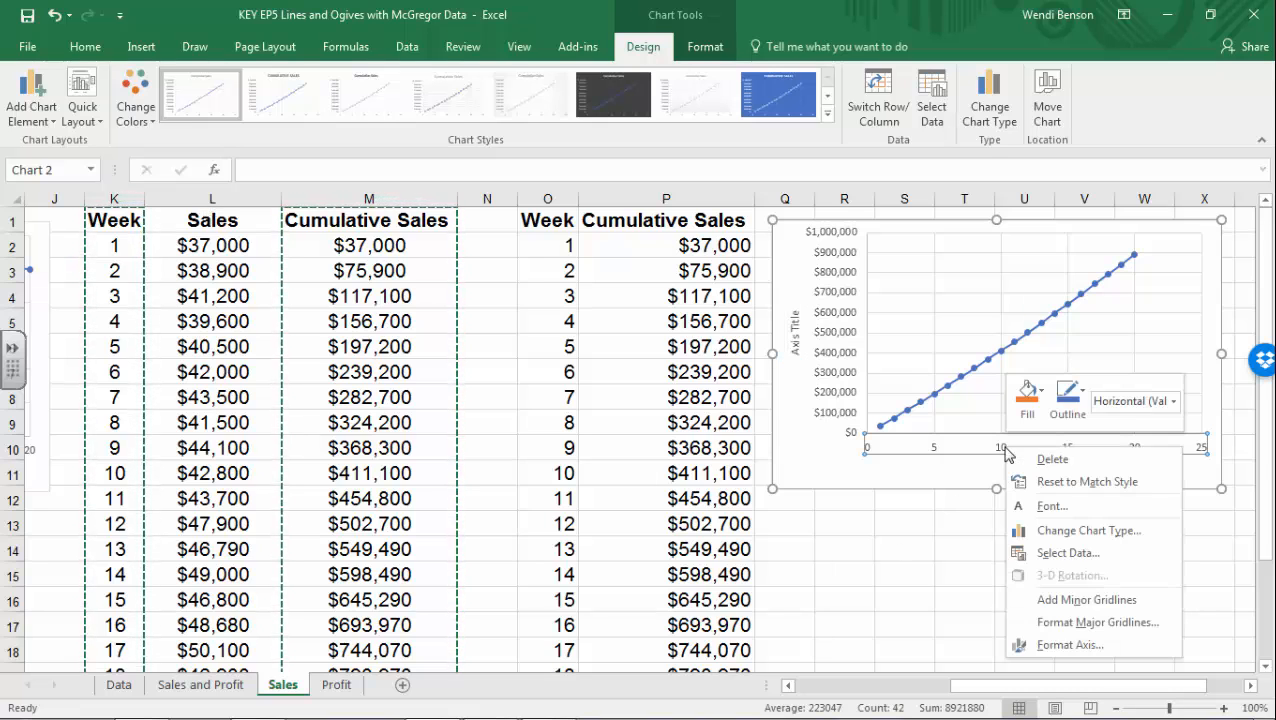
pyautogui.click(1049, 645)
pyautogui.click(1165, 384)
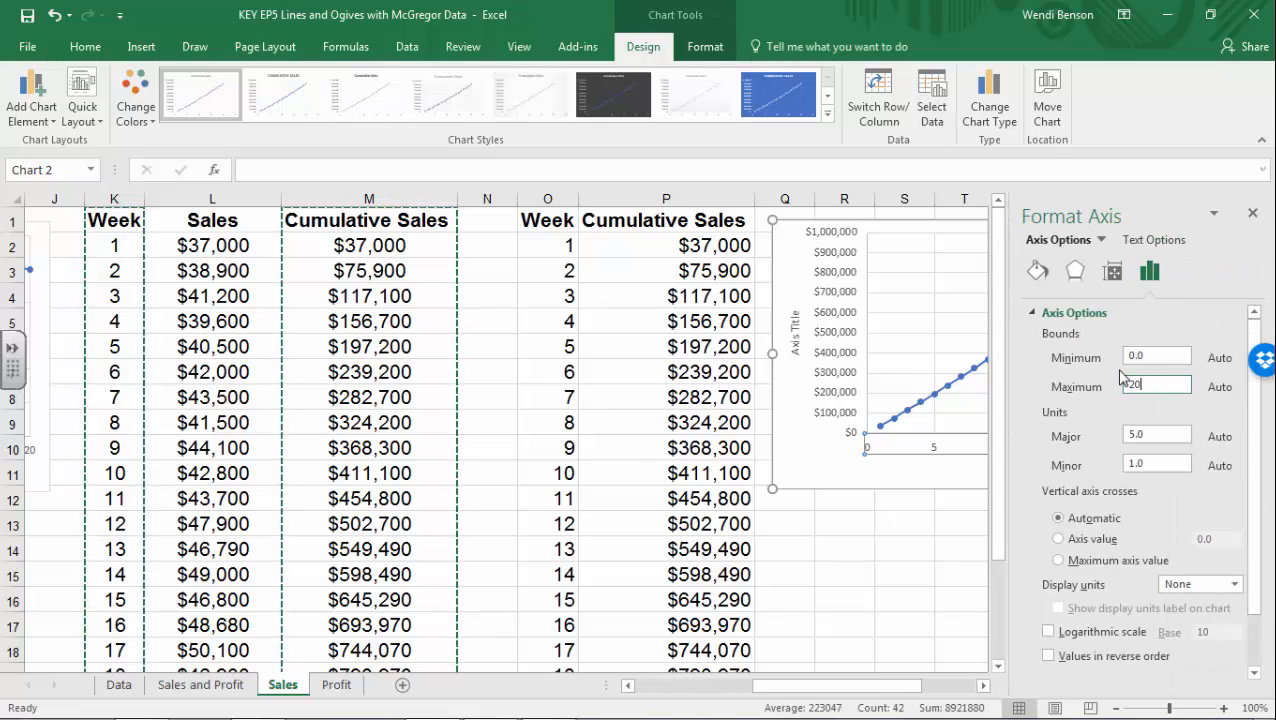
pyautogui.press('Return')
pyautogui.click(1252, 213)
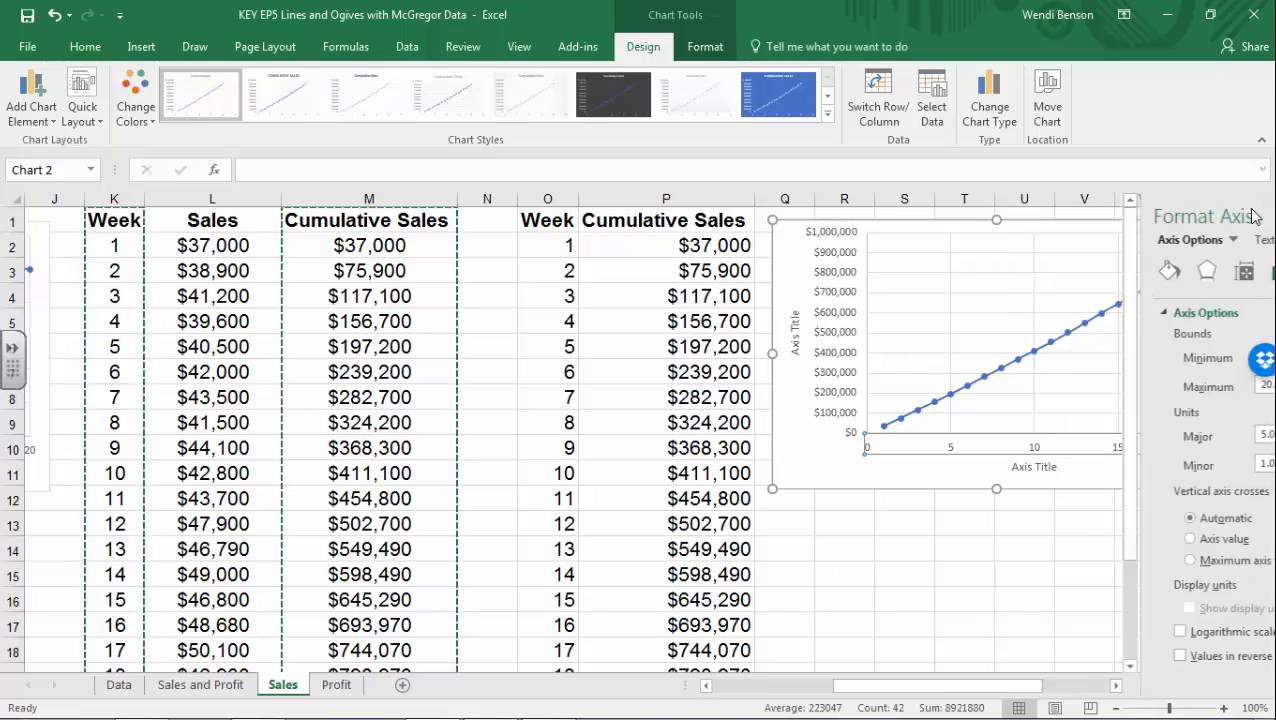
# - Title the cumulative chart's horizontal axis Week and its vertical axis Cumulative Sales
pyautogui.click(1044, 464)
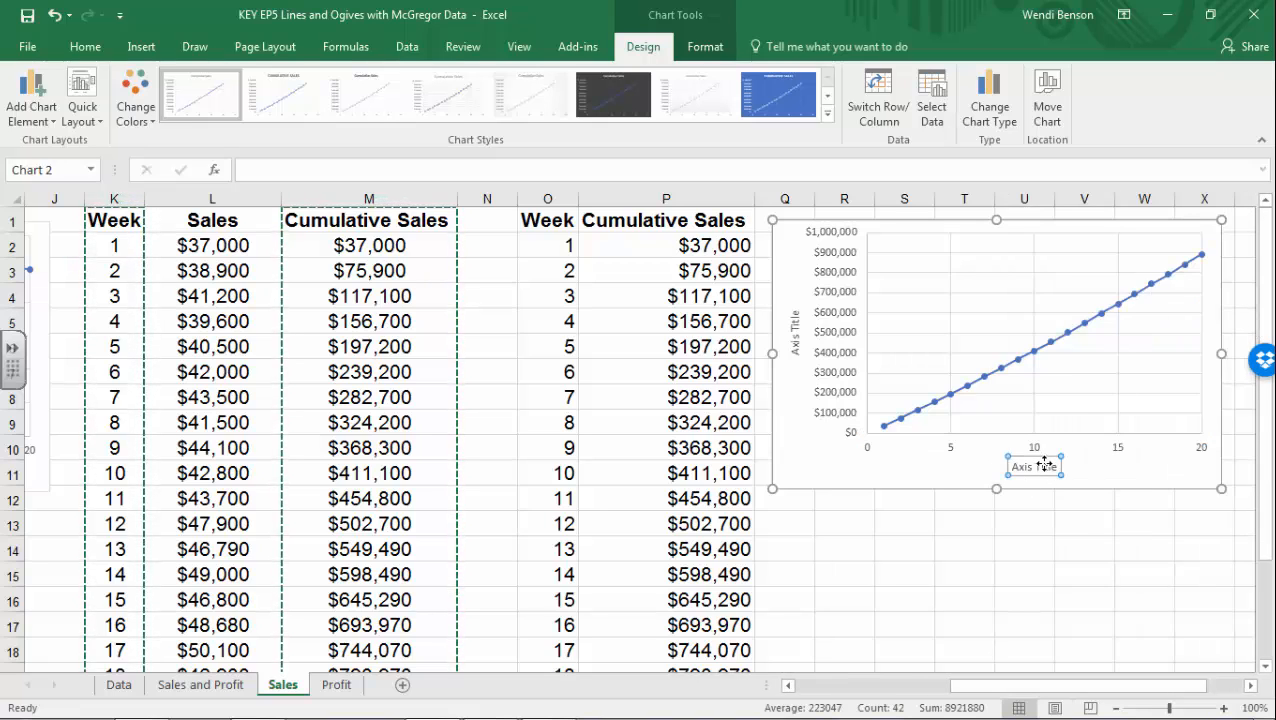
pyautogui.moveTo(1015, 466); pyautogui.dragTo(1052, 465)
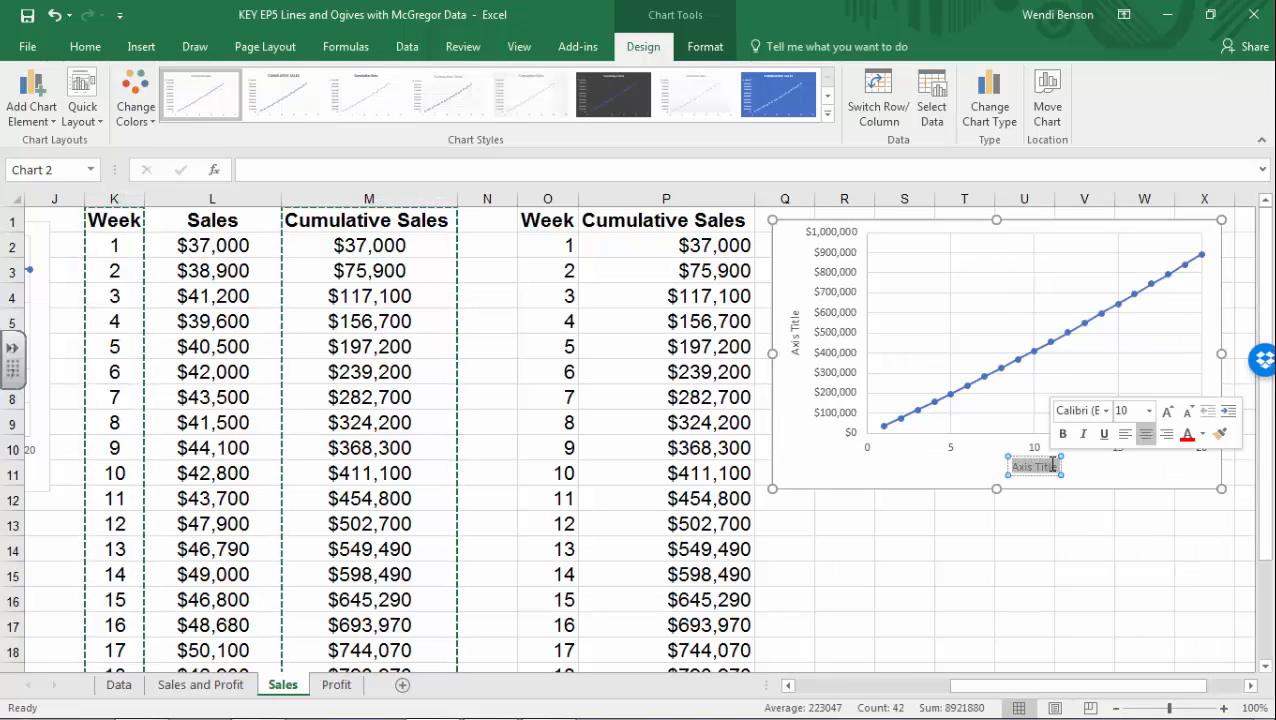
pyautogui.write('Week')
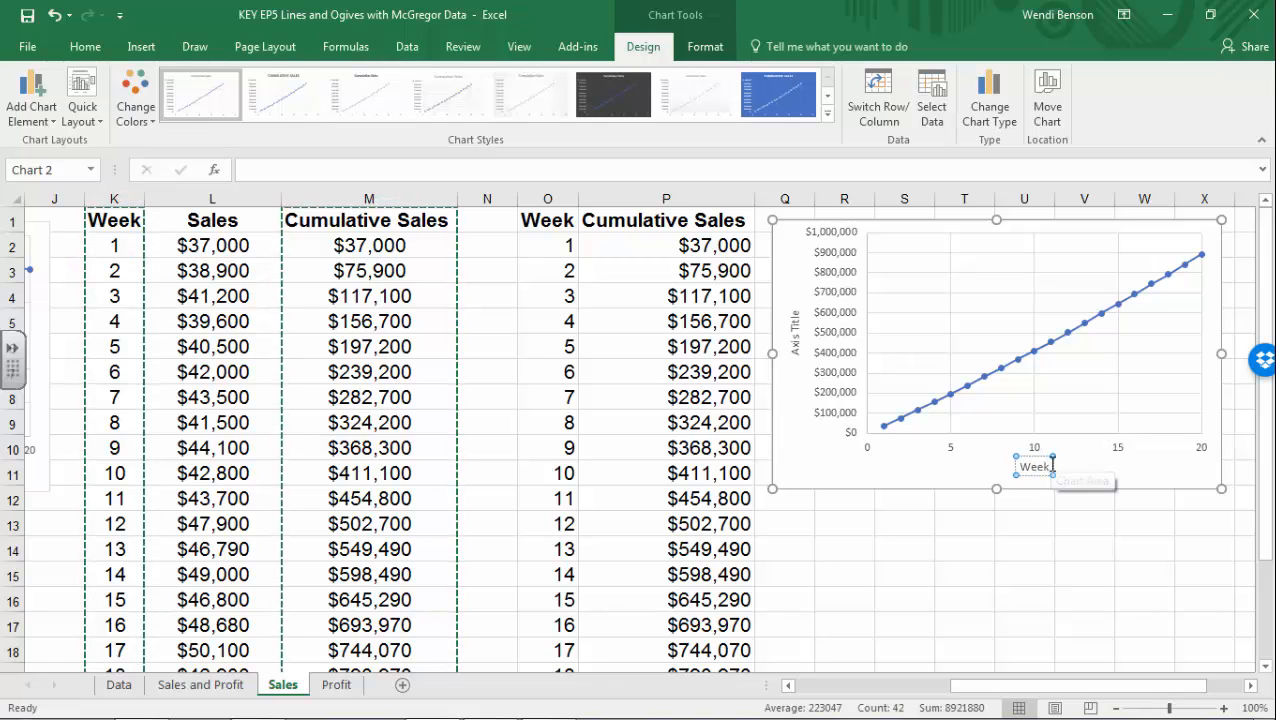
pyautogui.click(796, 330)
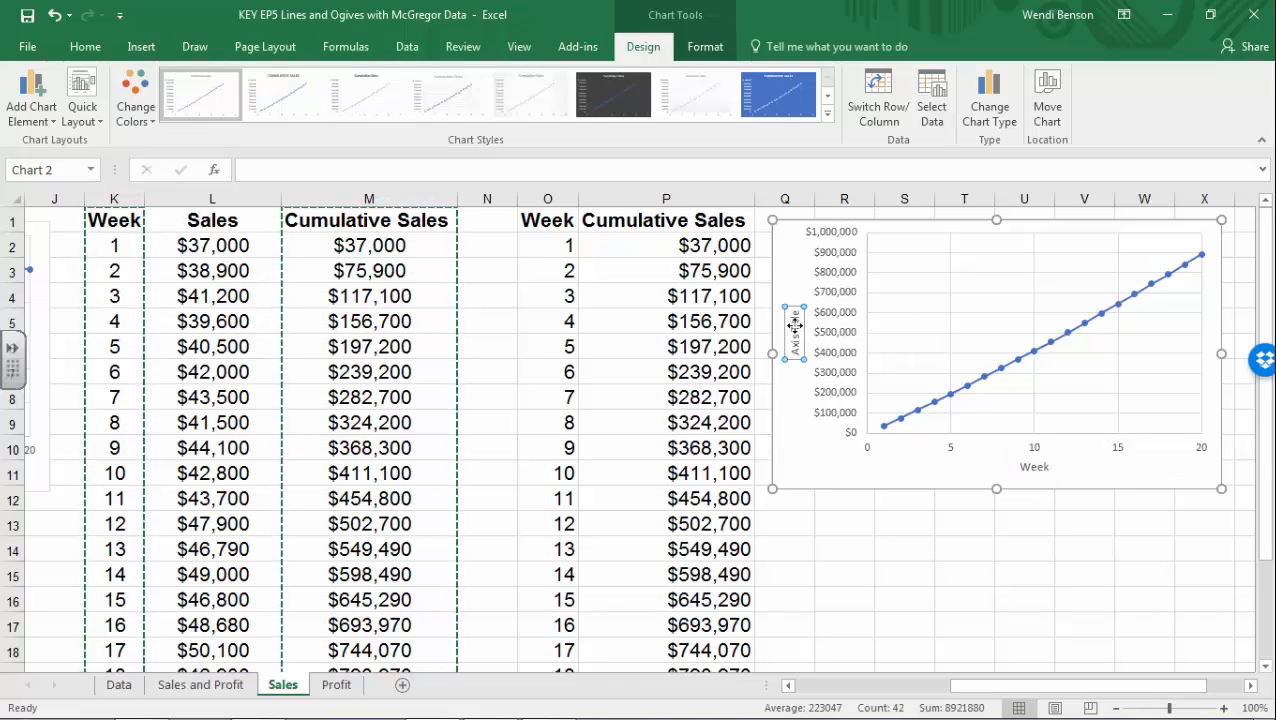
pyautogui.moveTo(796, 318); pyautogui.dragTo(794, 347)
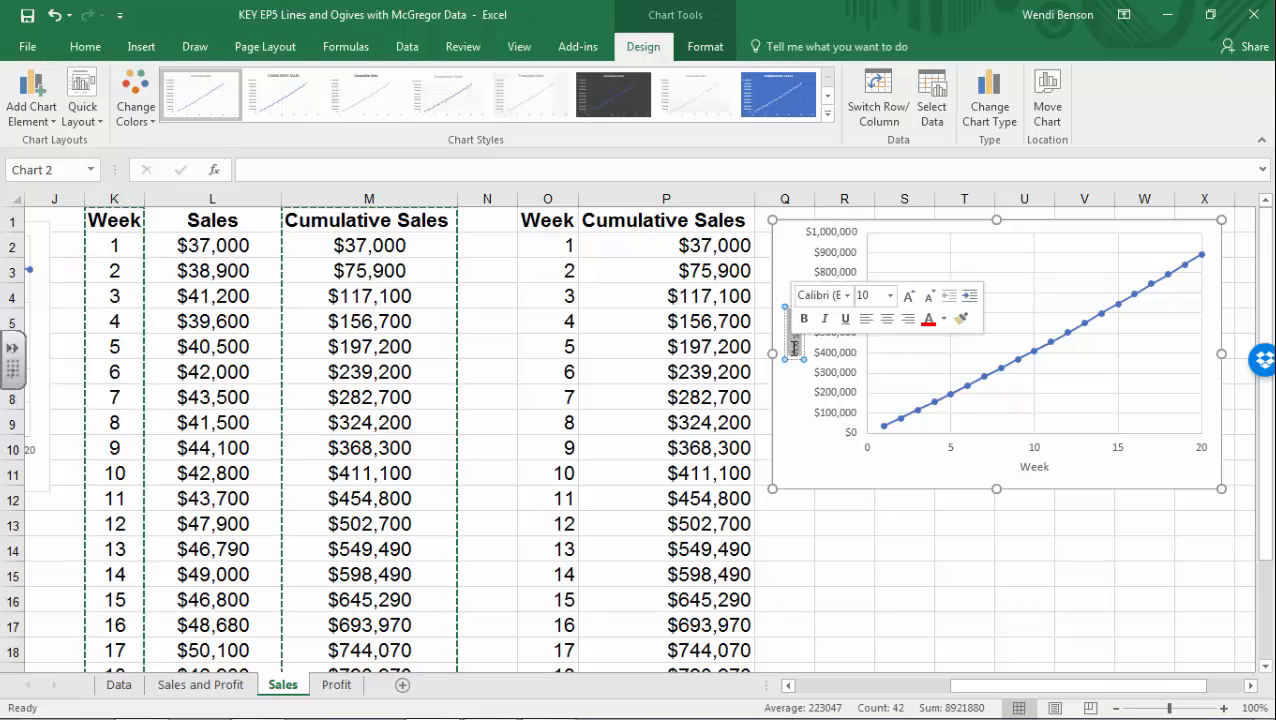
pyautogui.write('Cumul')
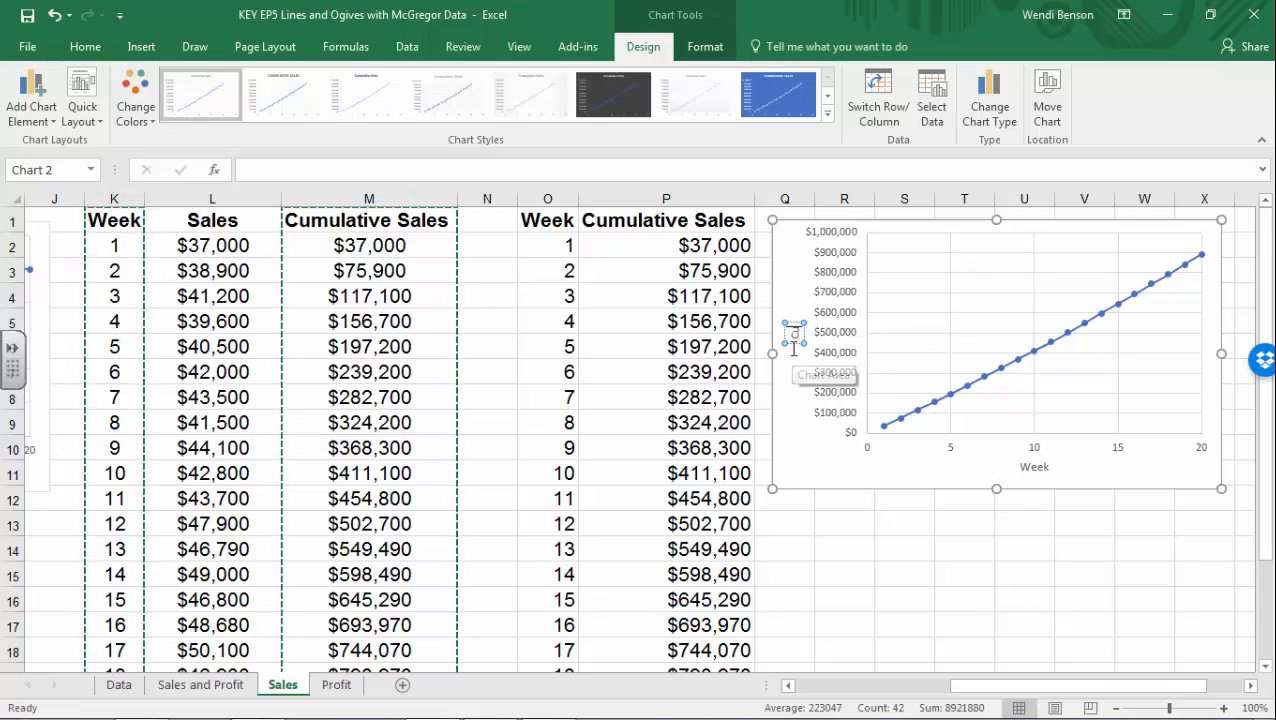
pyautogui.write('ative Sal')
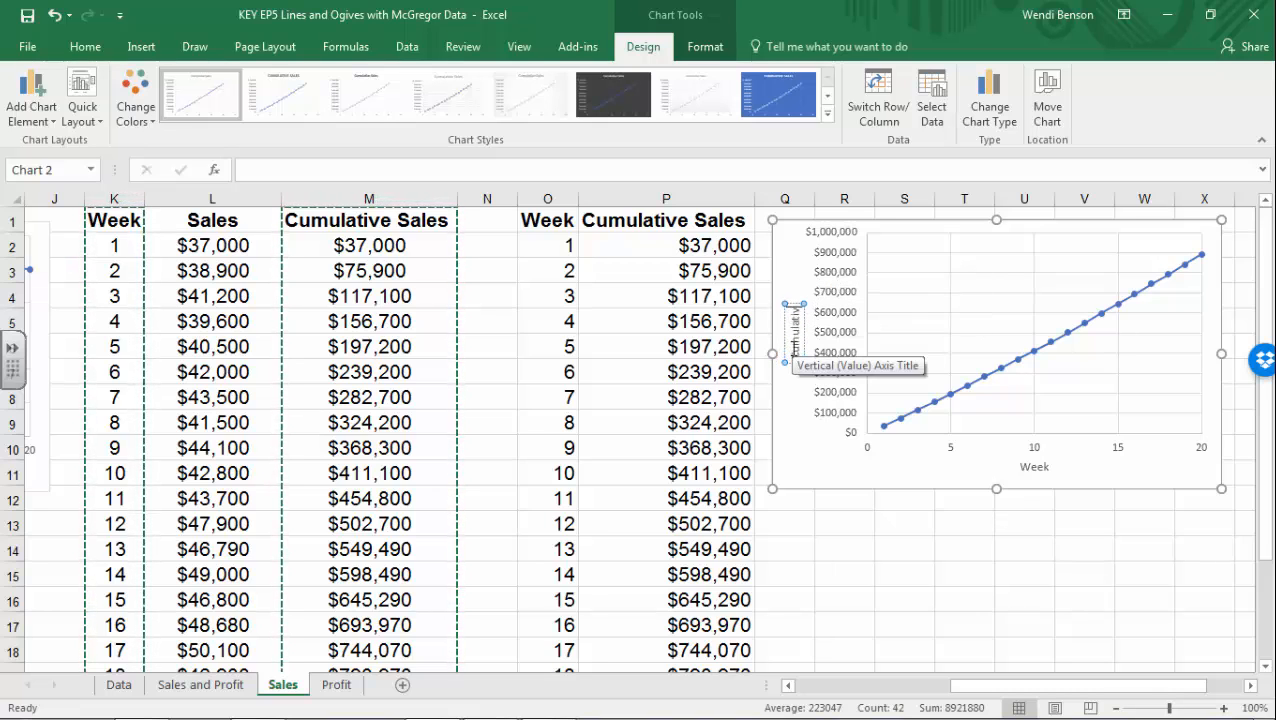
pyautogui.write('es')
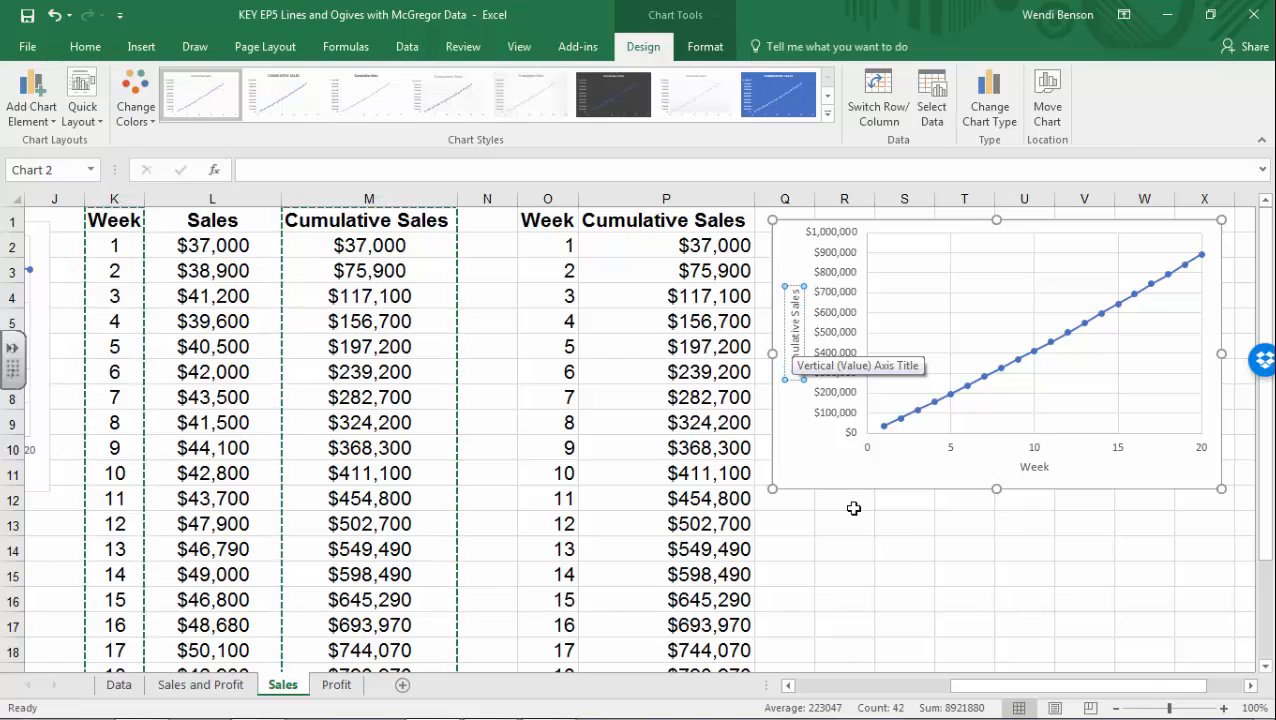
pyautogui.click(913, 557)
pyautogui.click(952, 438)
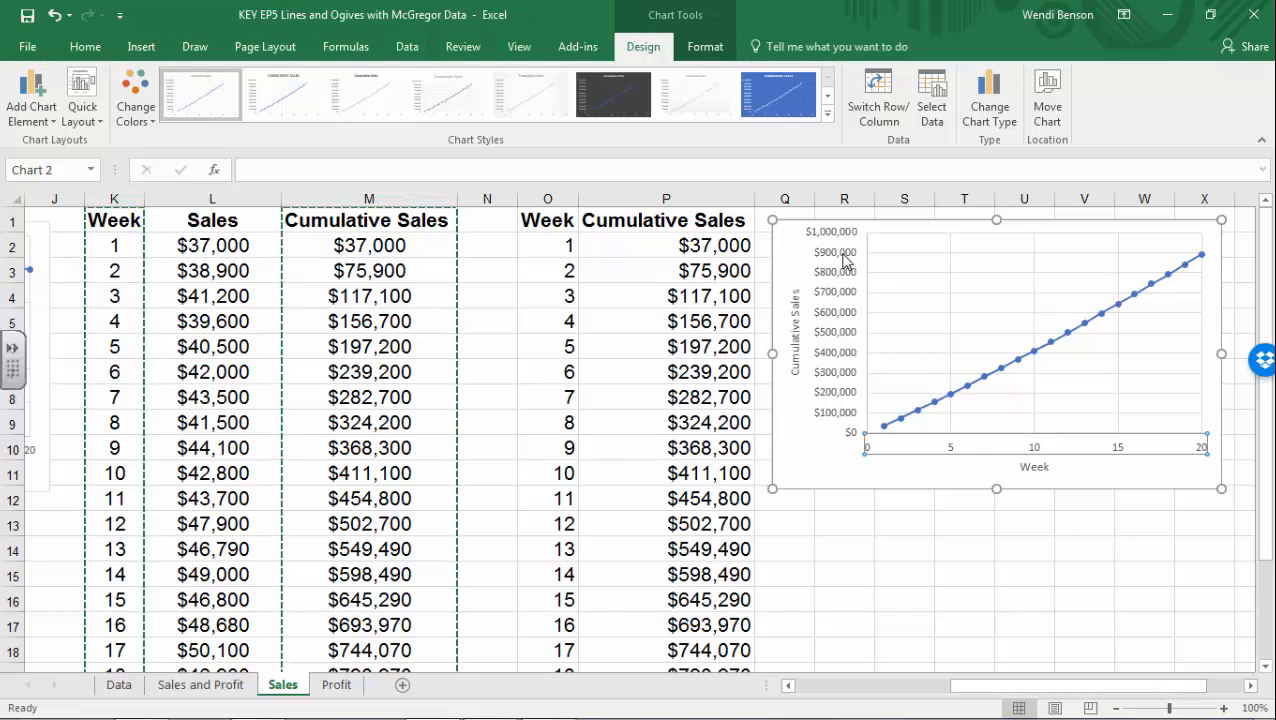
pyautogui.click(902, 622)
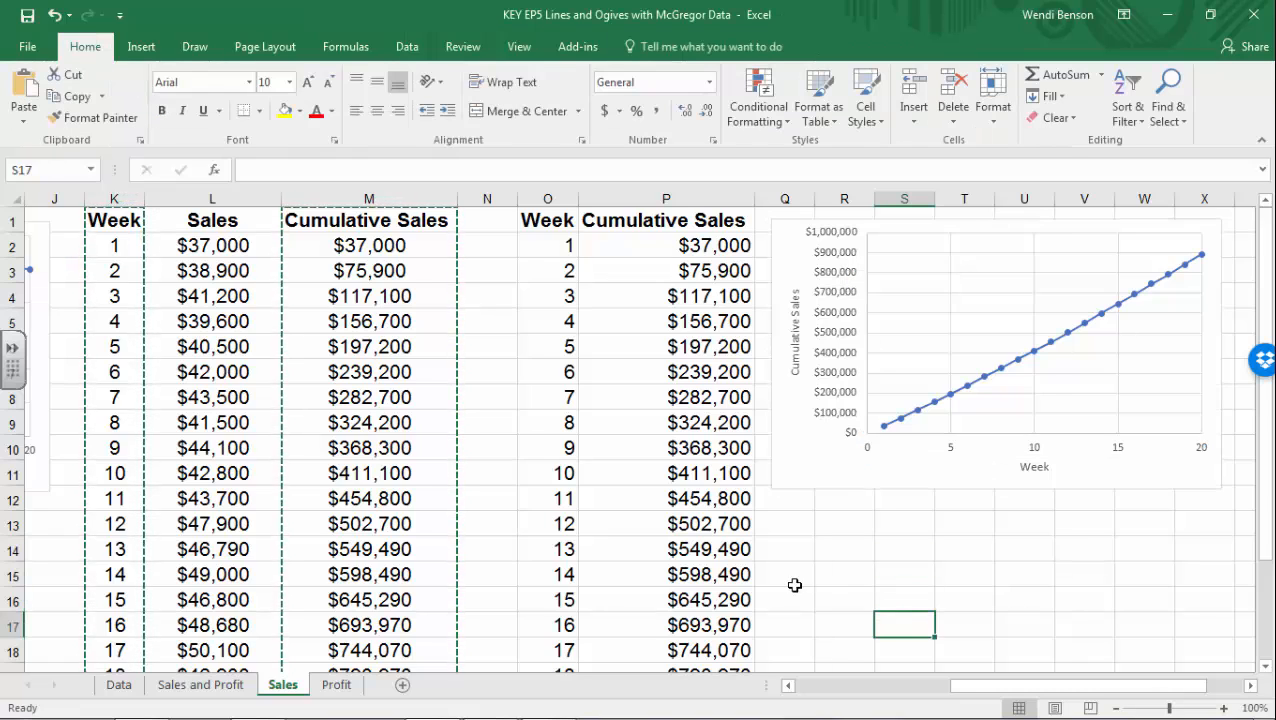
# - On the Profit sheet, move the profit chart close beside the Week and Profit columns
pyautogui.scroll(-4, 790, 585)
pyautogui.scroll(4, 1086, 606)
pyautogui.click(337, 685)
pyautogui.moveTo(541, 315); pyautogui.dragTo(334, 254)
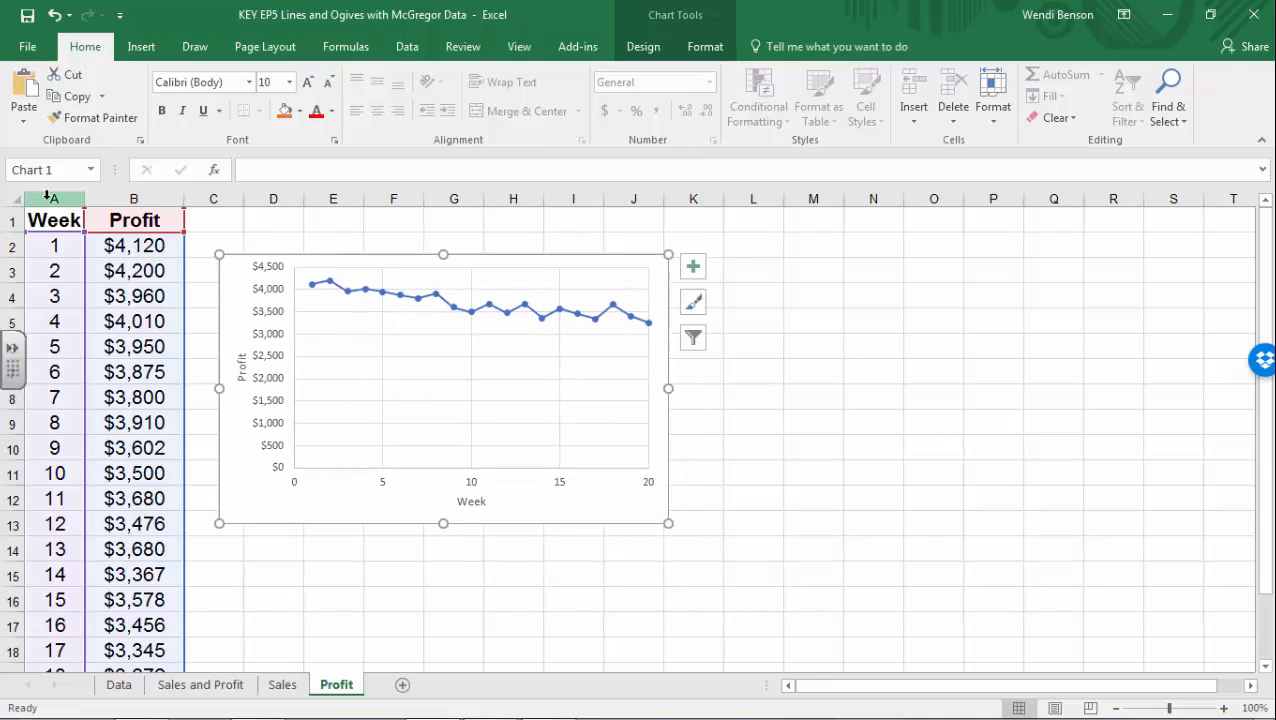
# - Copy the Week and Profit columns A and B into columns M and N of the Profit sheet
pyautogui.moveTo(48, 199); pyautogui.dragTo(118, 199)
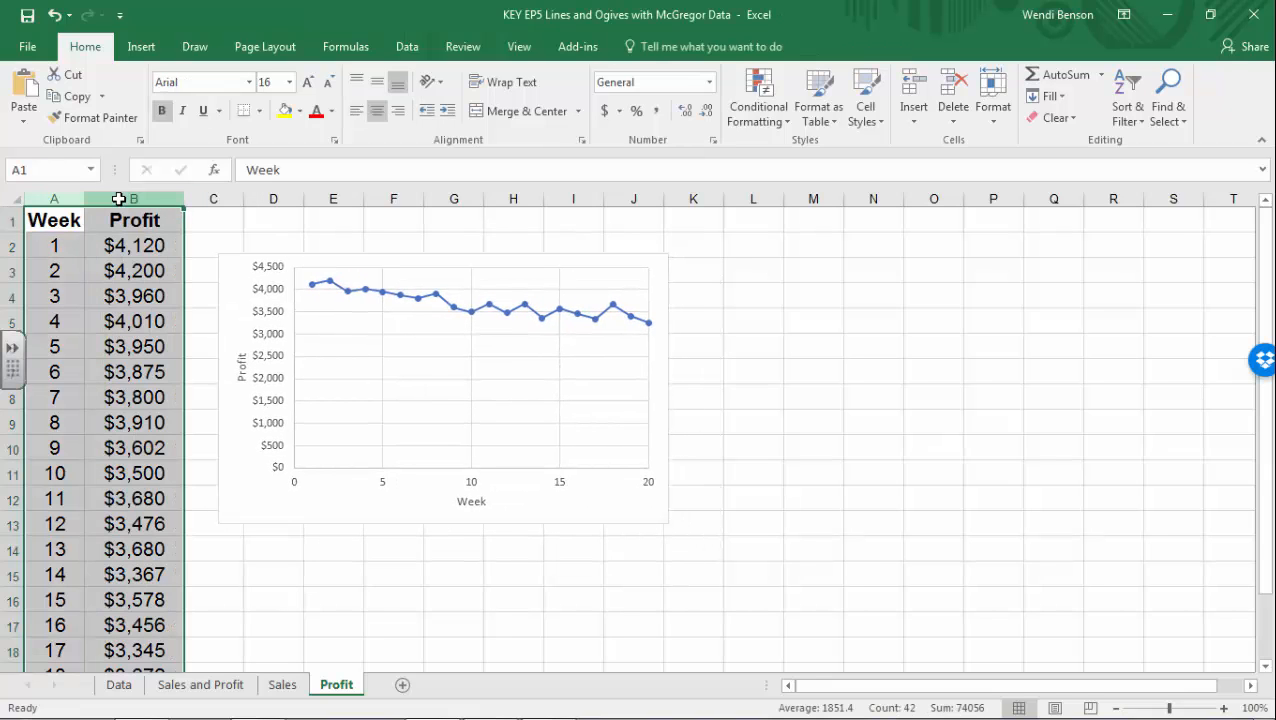
pyautogui.hotkey('ctrl', 'c')
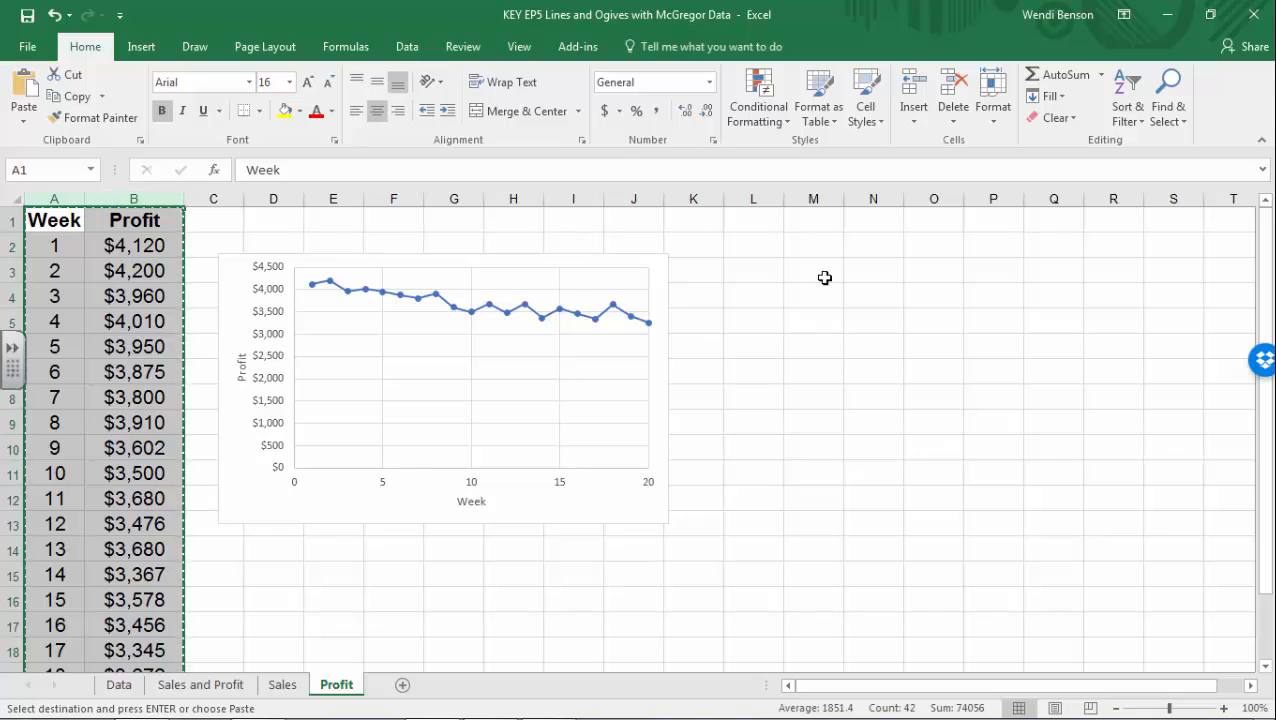
pyautogui.click(806, 218)
pyautogui.hotkey('ctrl', 'v')
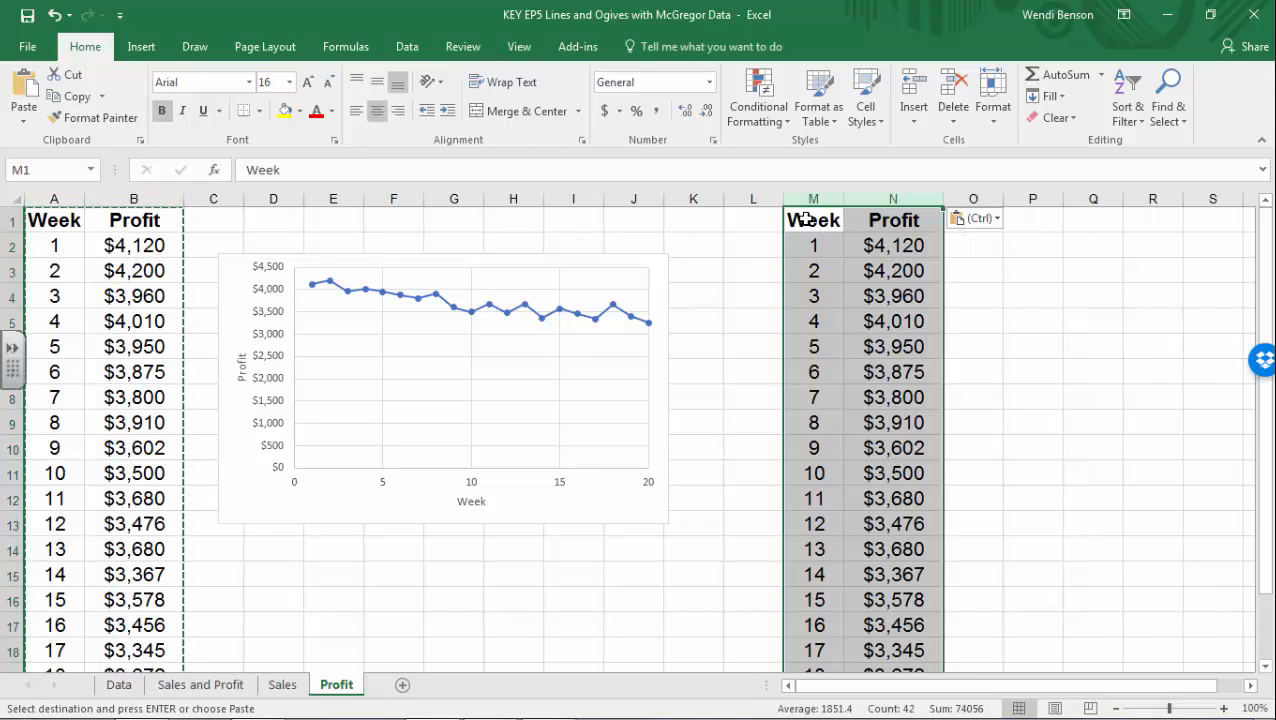
# - Enter the heading Cumulative Profit in cell O1
pyautogui.click(1022, 290)
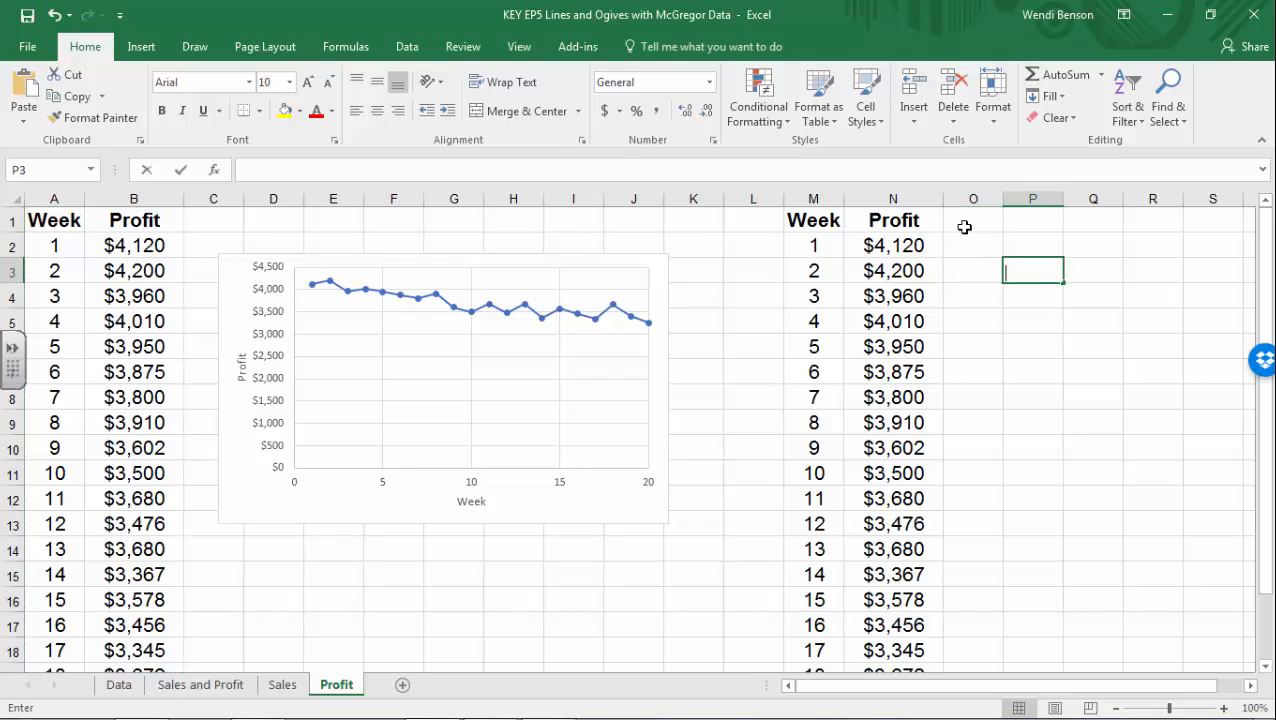
pyautogui.click(956, 218)
pyautogui.write('Cu')
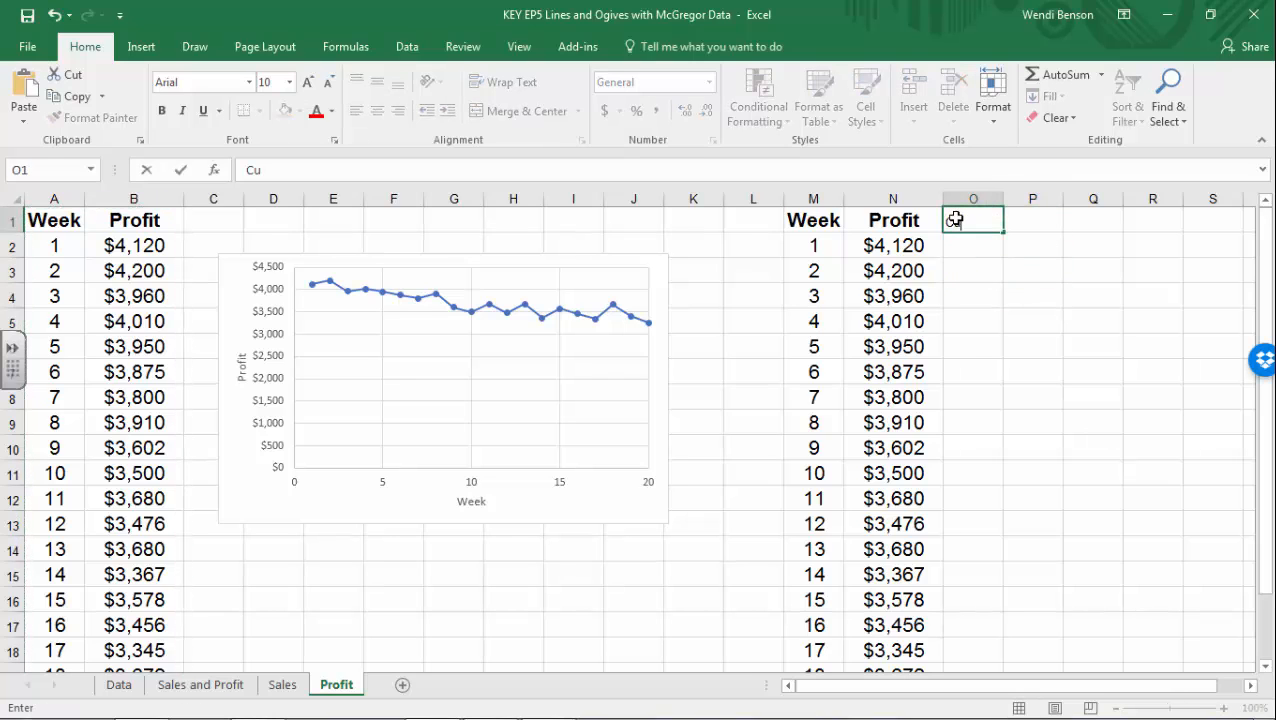
pyautogui.write('mulative Profit')
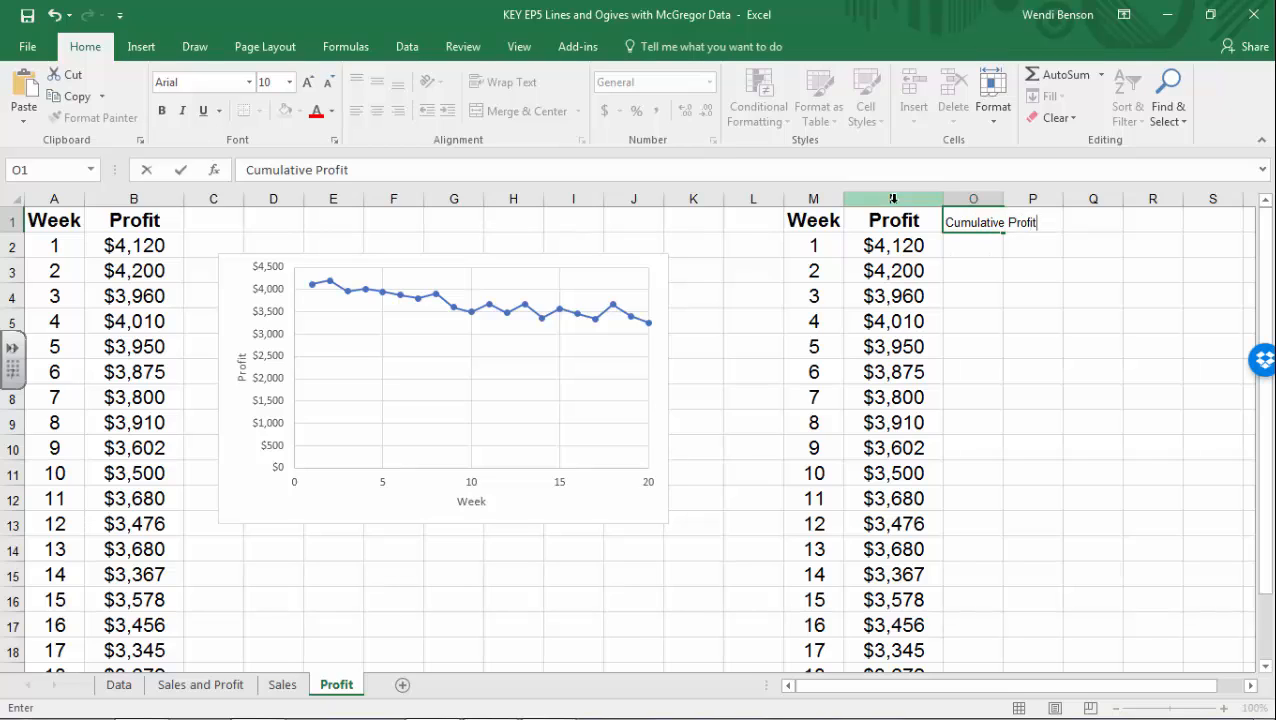
# - Copy the Profit heading's formatting from N1 to O1 and AutoFit column O to its heading
pyautogui.click(902, 229)
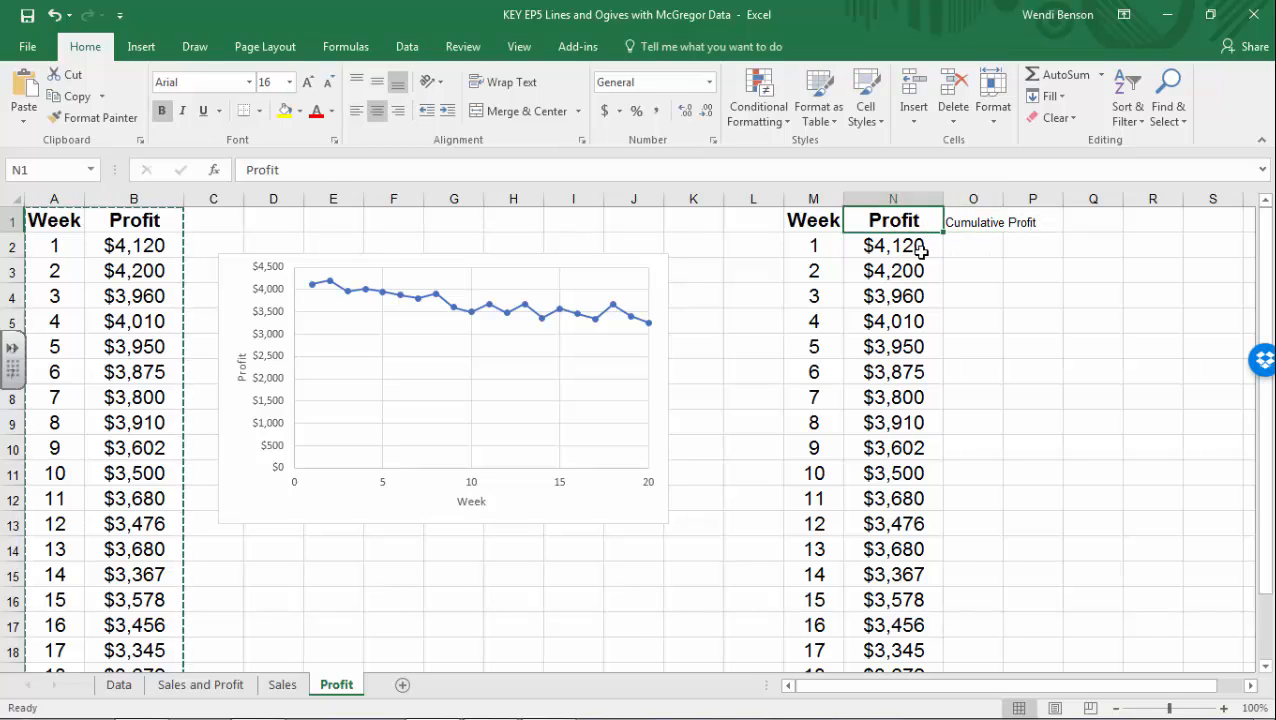
pyautogui.click(95, 117)
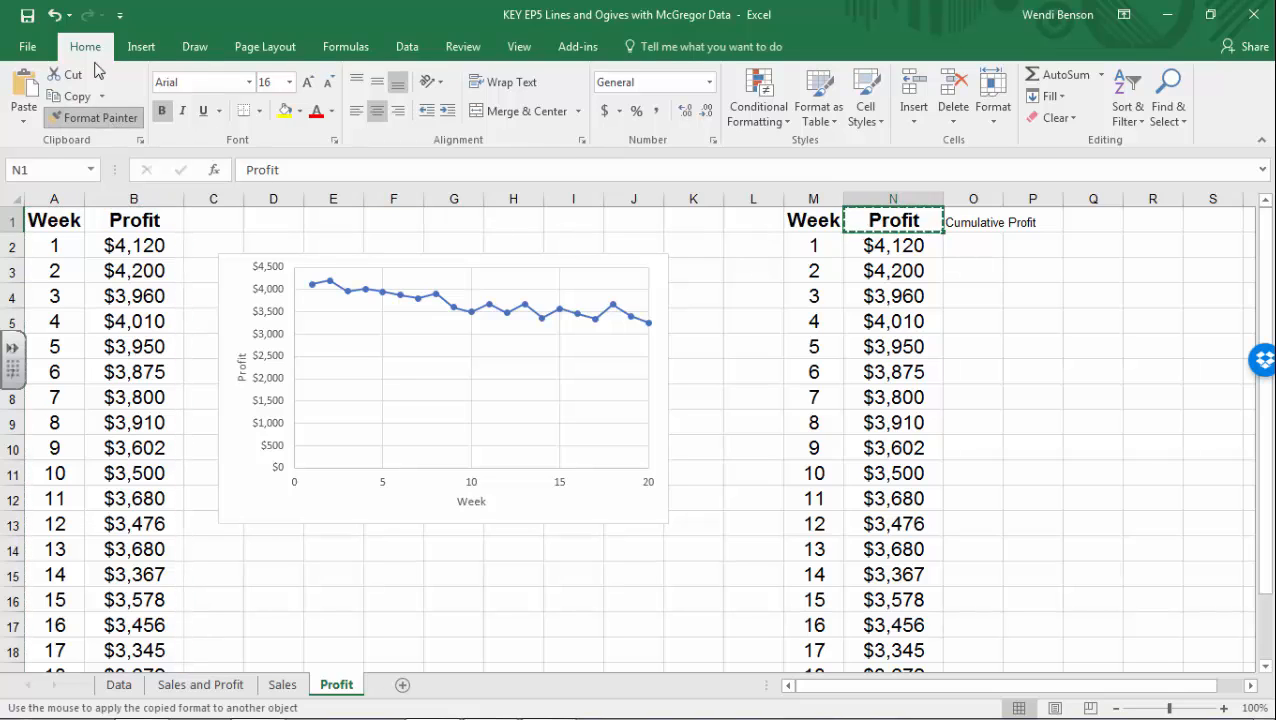
pyautogui.click(975, 222)
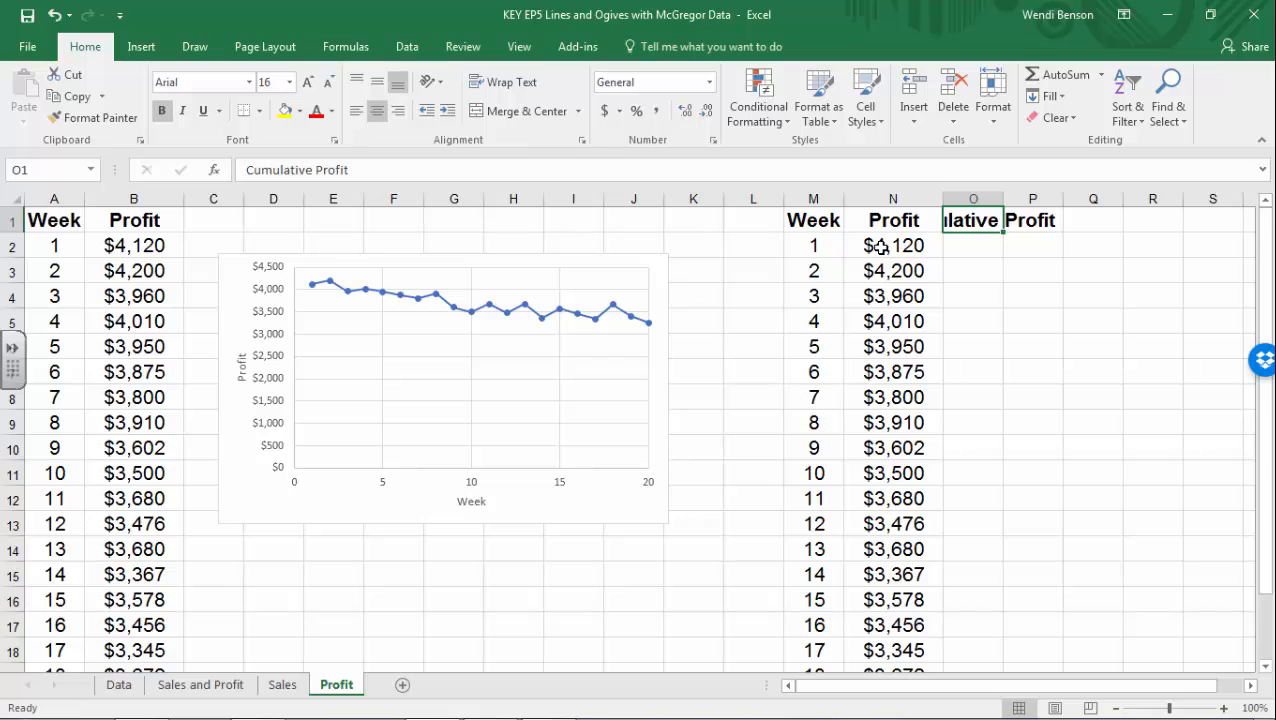
pyautogui.click(987, 245)
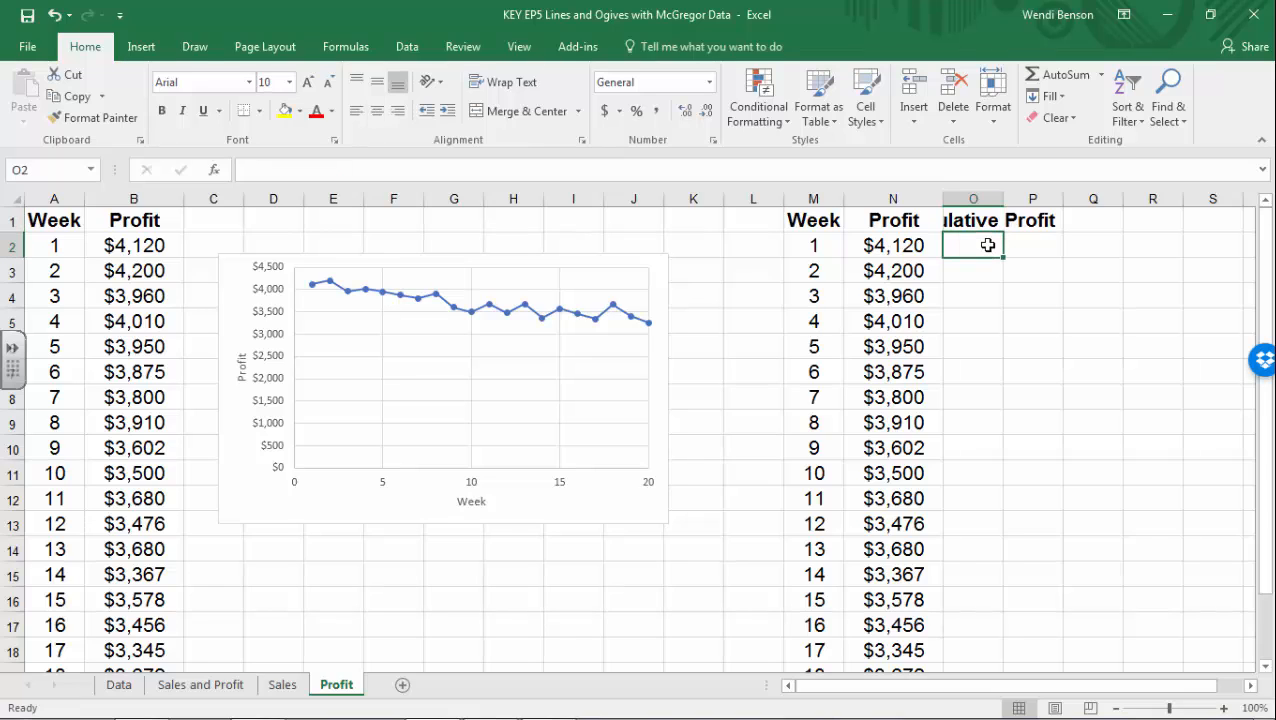
pyautogui.doubleClick(1003, 198)
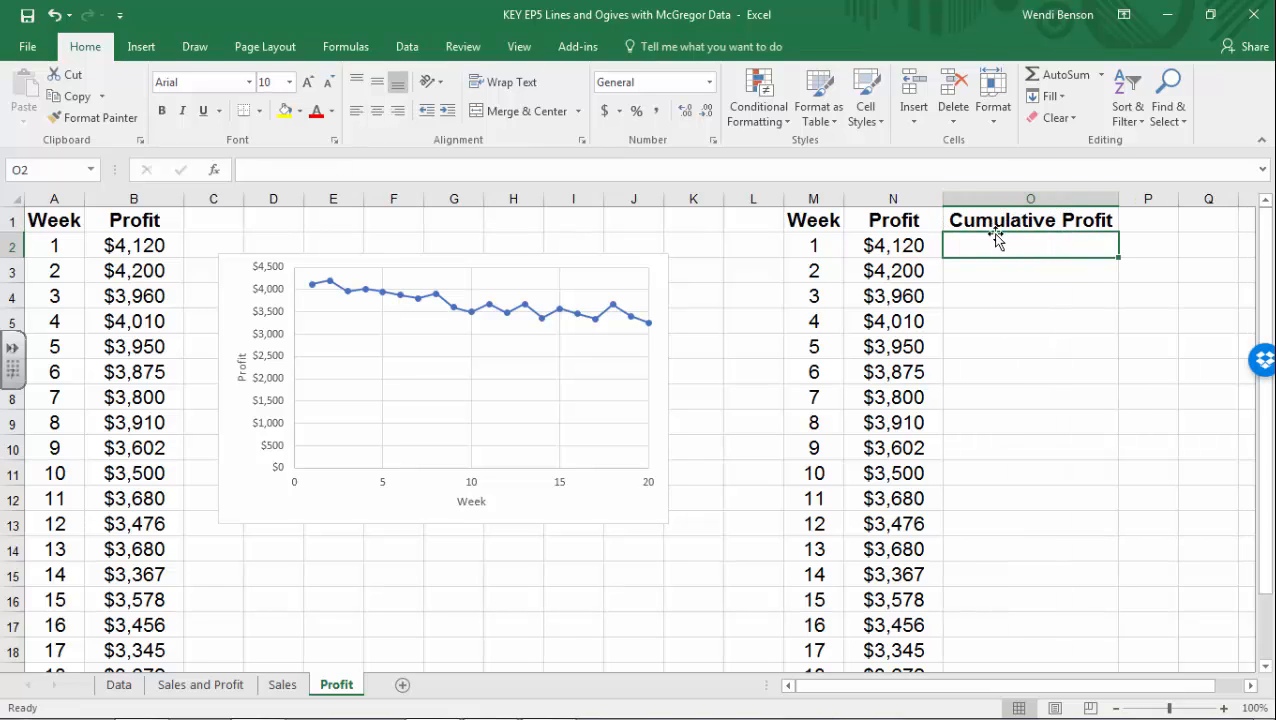
pyautogui.click(1001, 200)
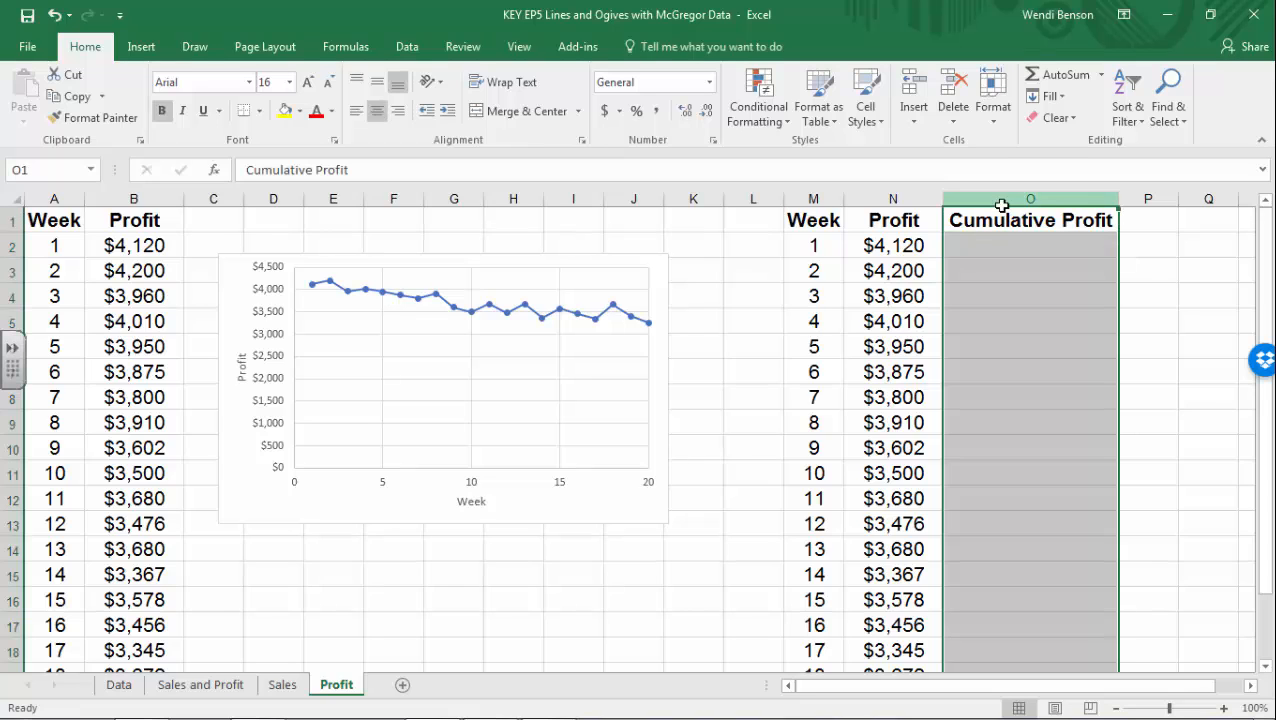
# - Enter the formula =N2 in cell O2 as the first week's cumulative profit
pyautogui.click(1006, 253)
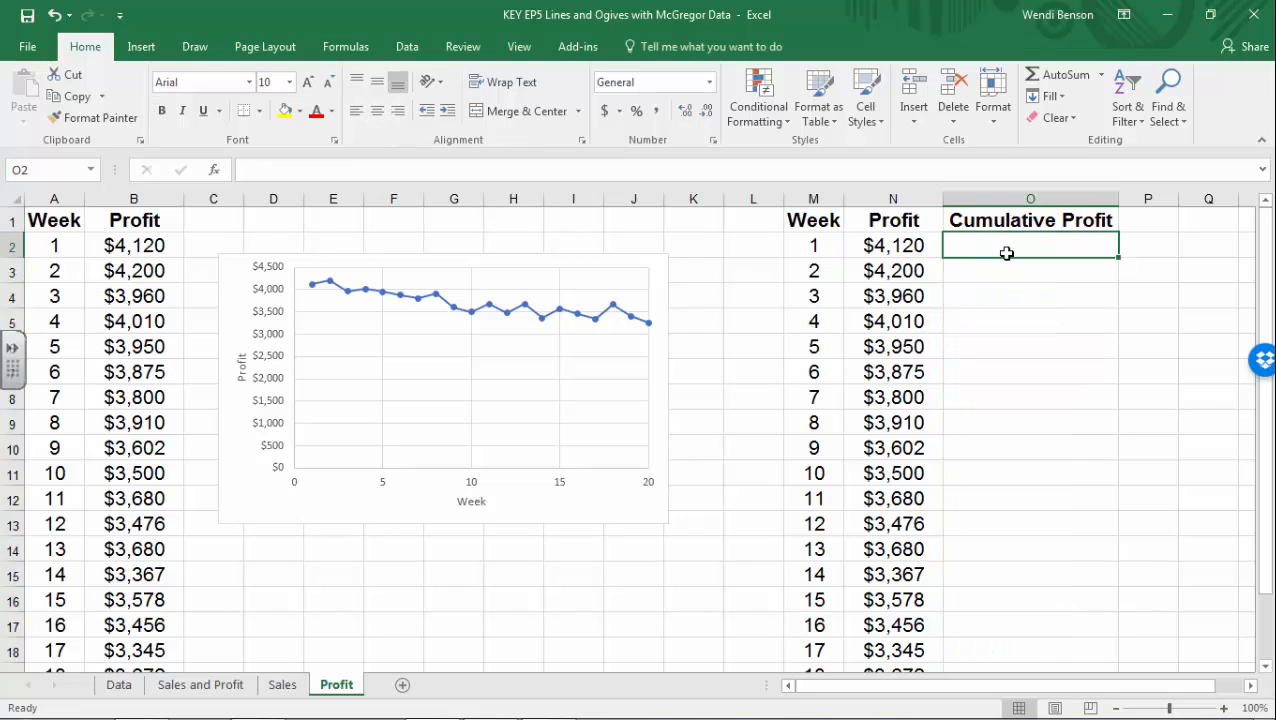
pyautogui.write('=')
pyautogui.click(884, 242)
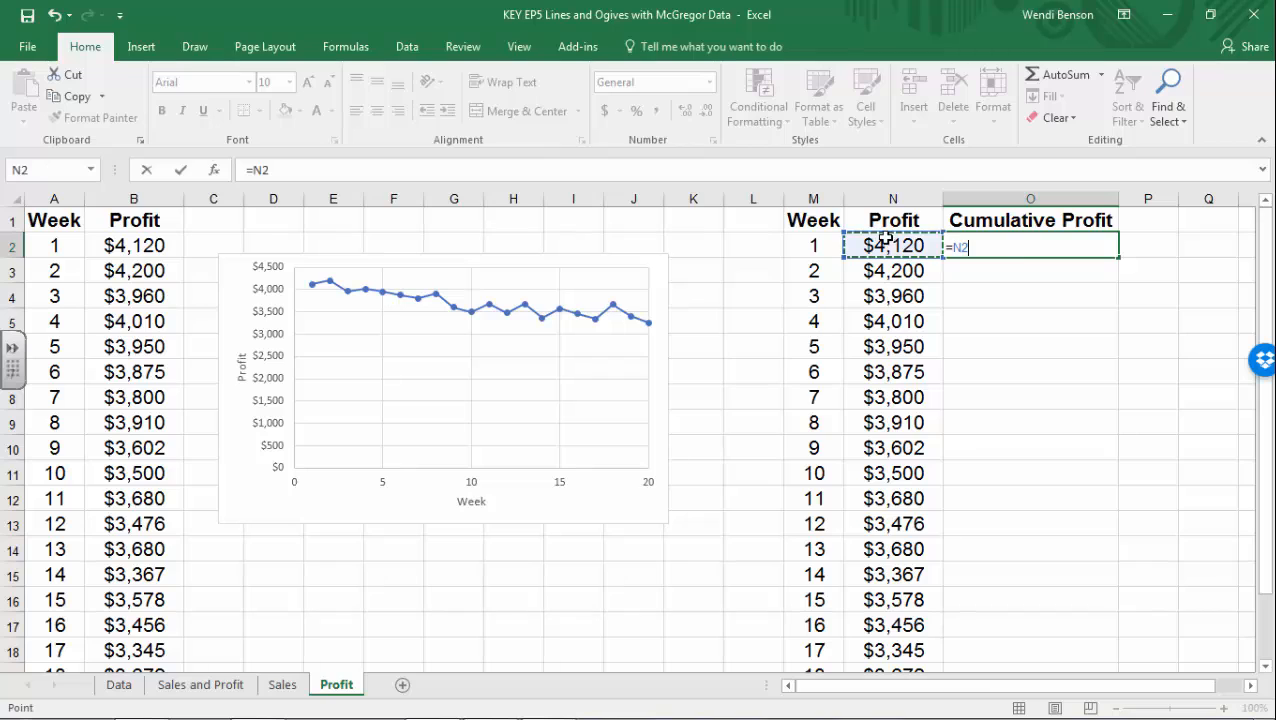
pyautogui.press('Return')
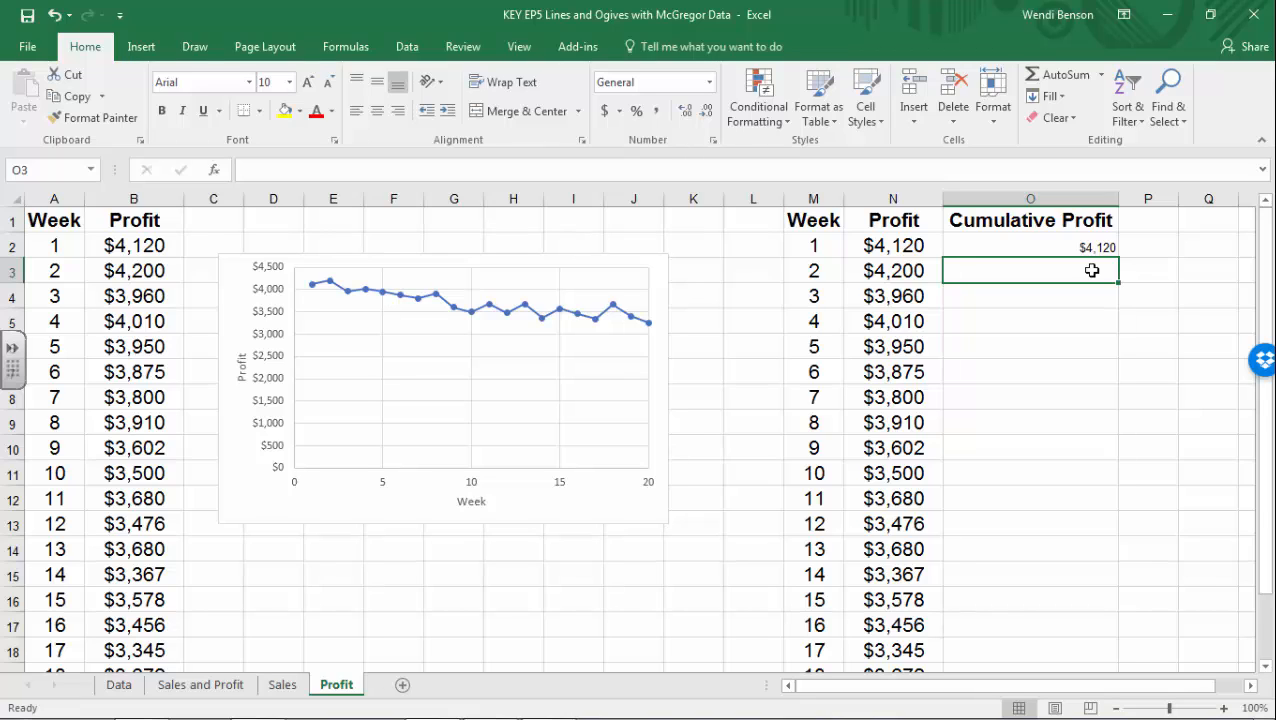
# - Enter the running-total formula =O2+N3 in cell O3 and fill it down through O21
pyautogui.write('=')
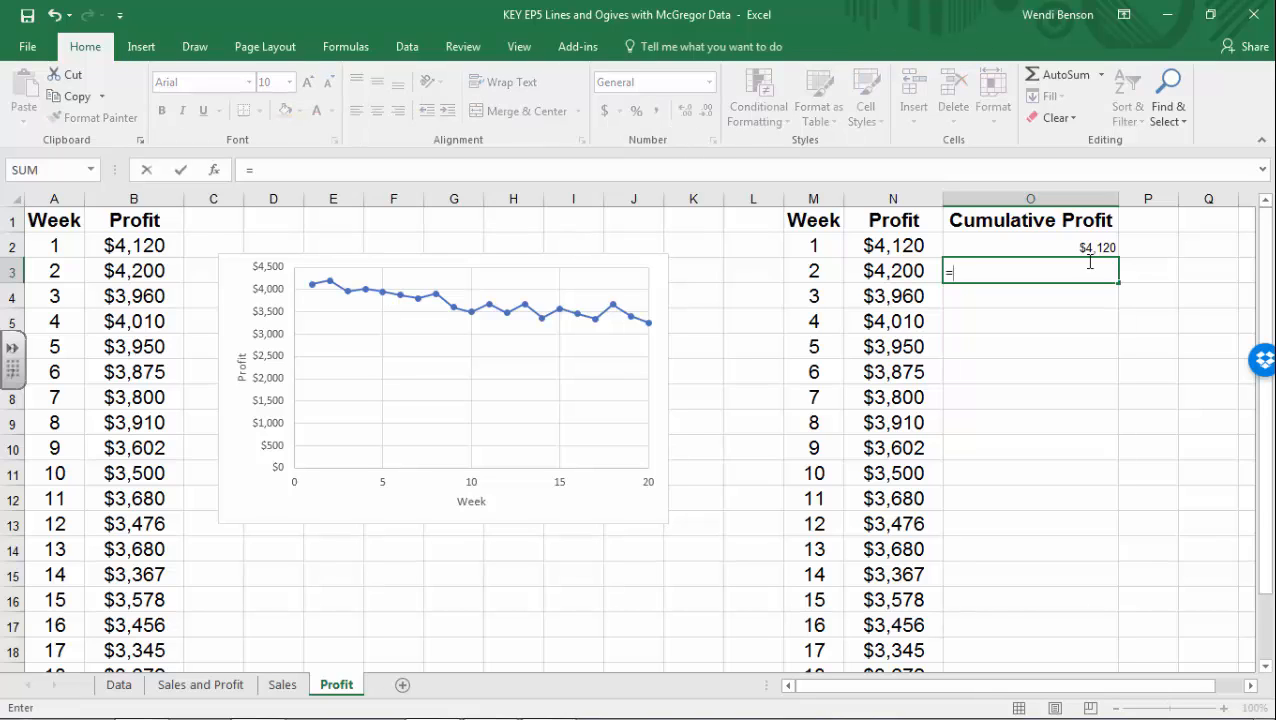
pyautogui.click(1080, 247)
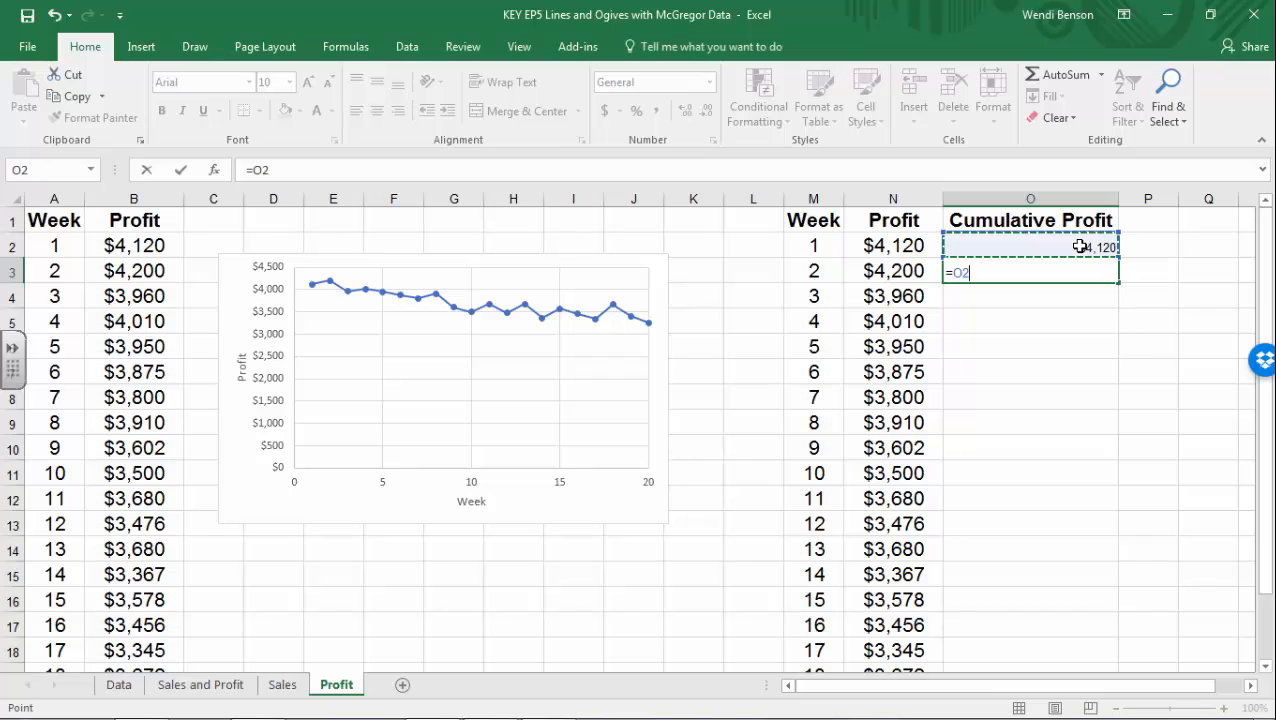
pyautogui.write('+')
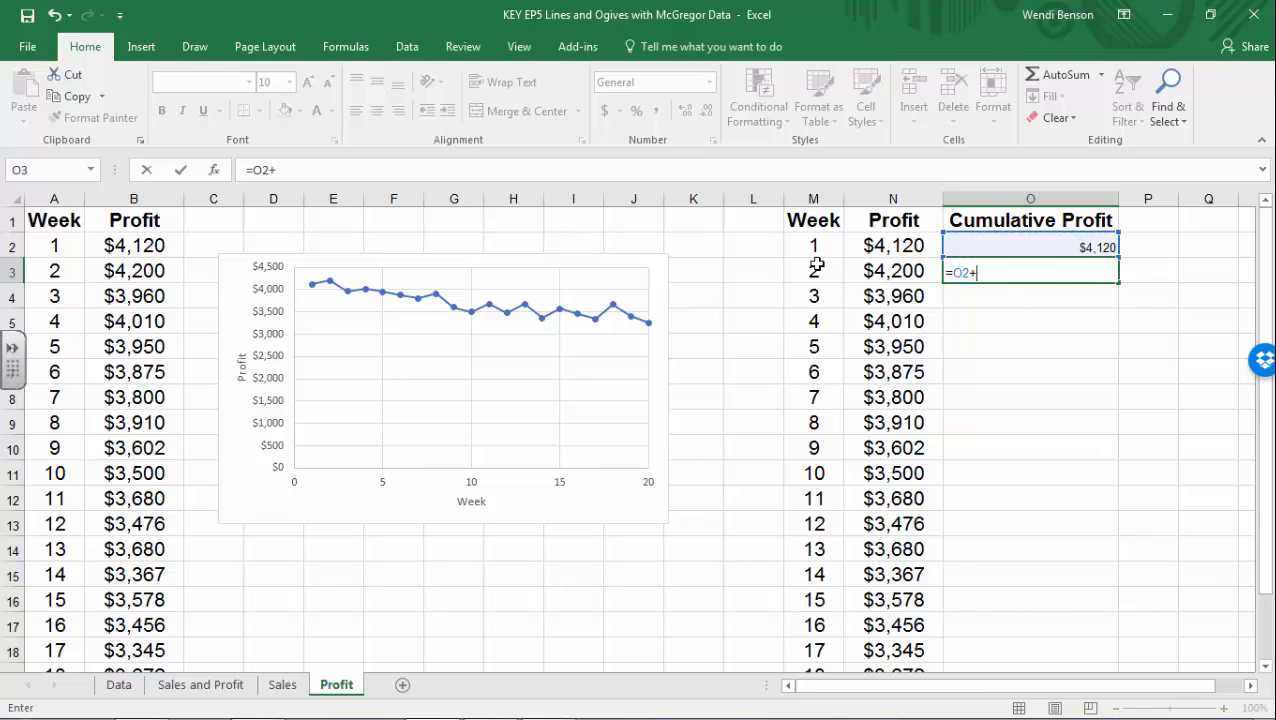
pyautogui.click(883, 272)
pyautogui.press('Return')
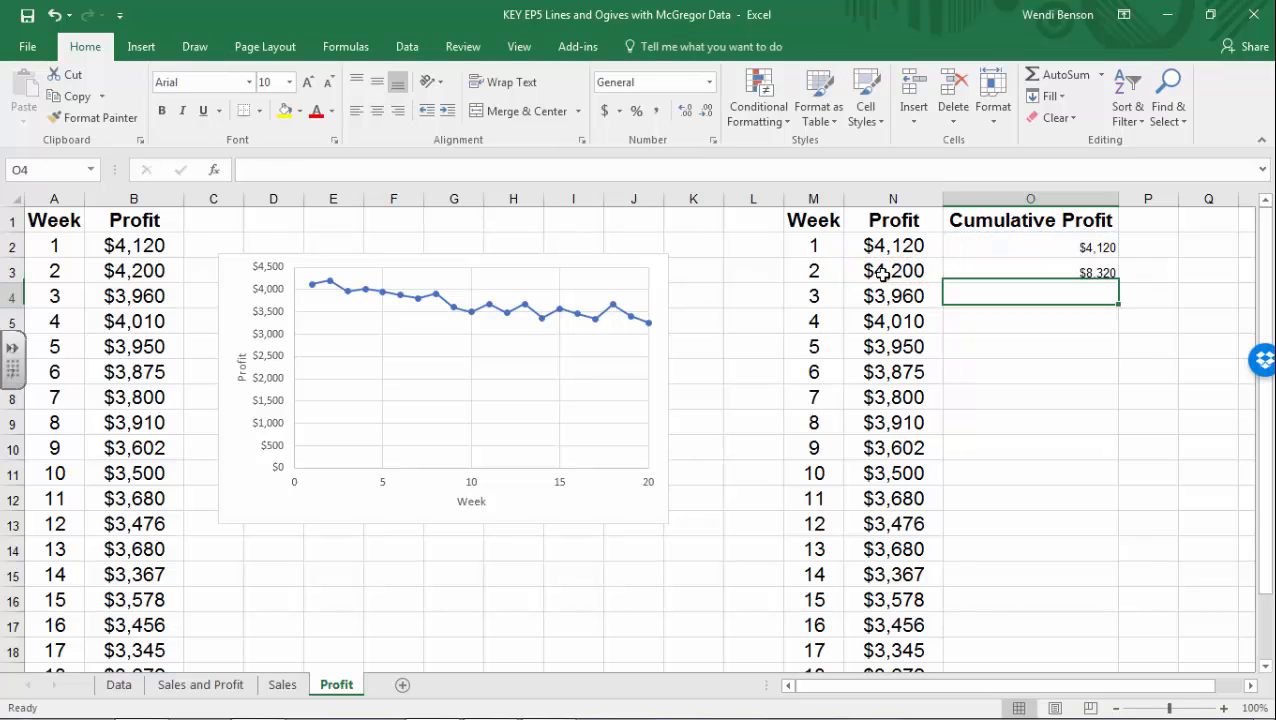
pyautogui.click(981, 271)
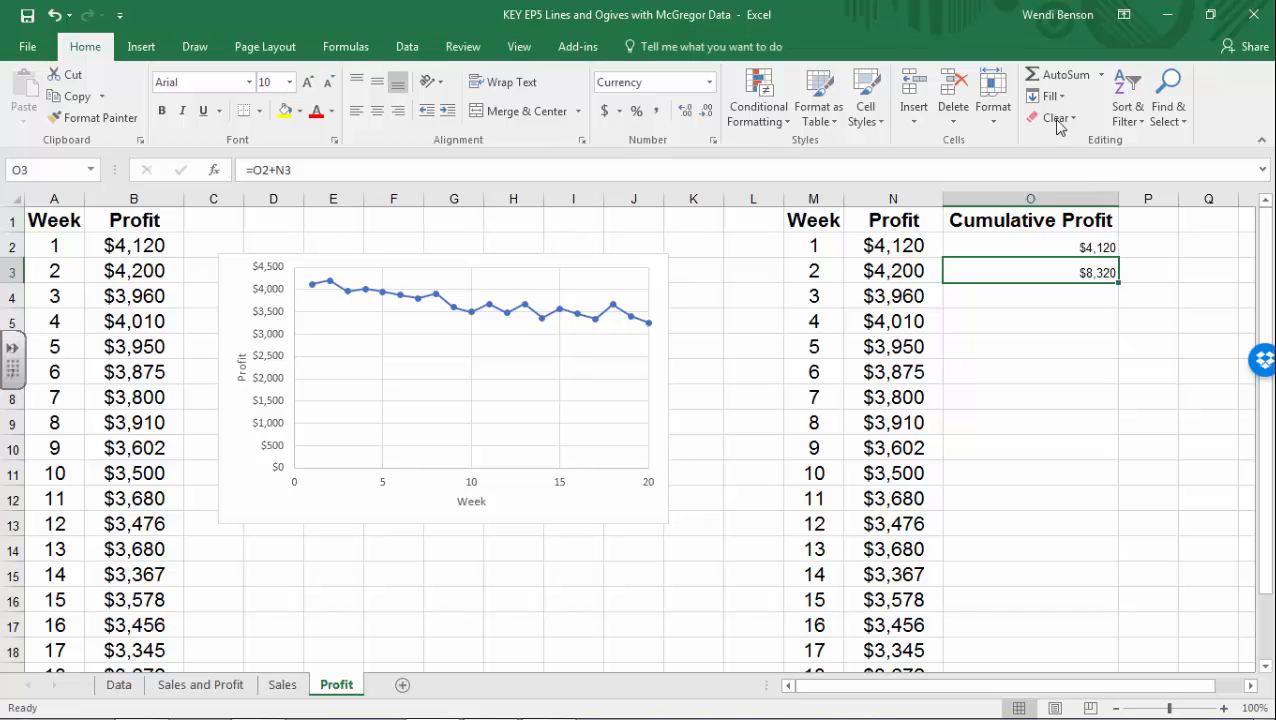
pyautogui.moveTo(1120, 283); pyautogui.dragTo(1086, 629)
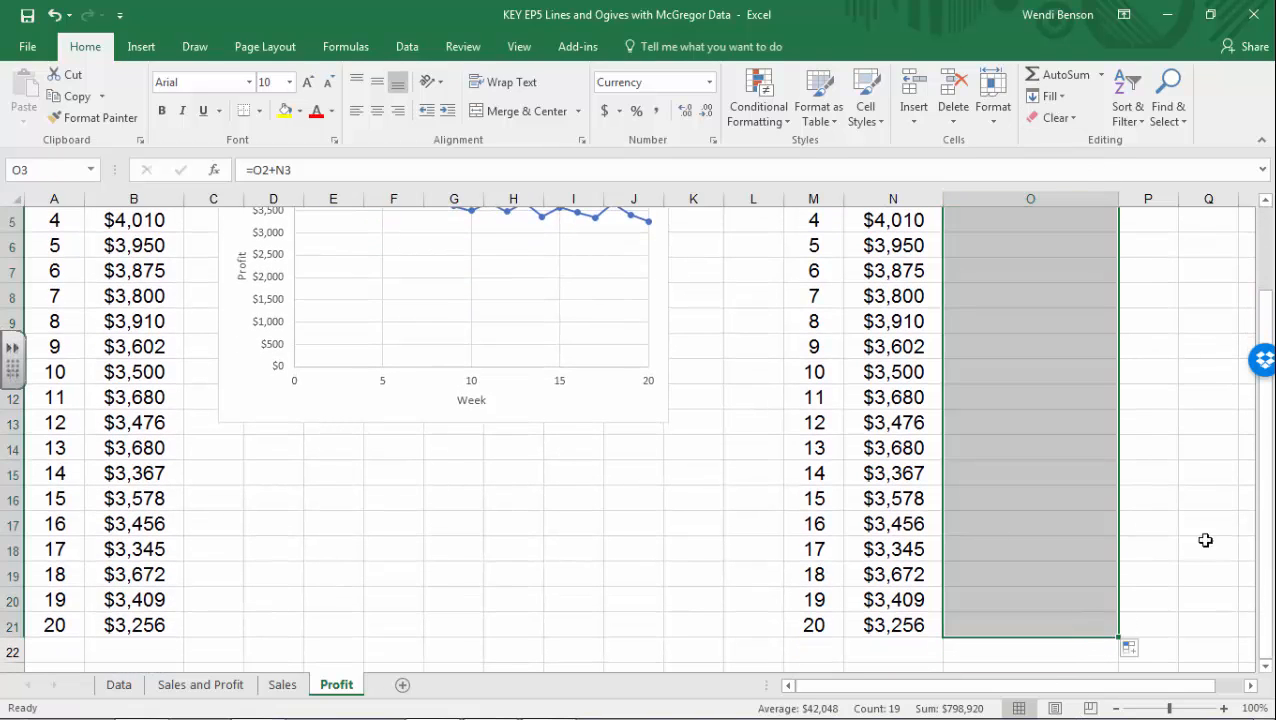
pyautogui.scroll(2, 1190, 523)
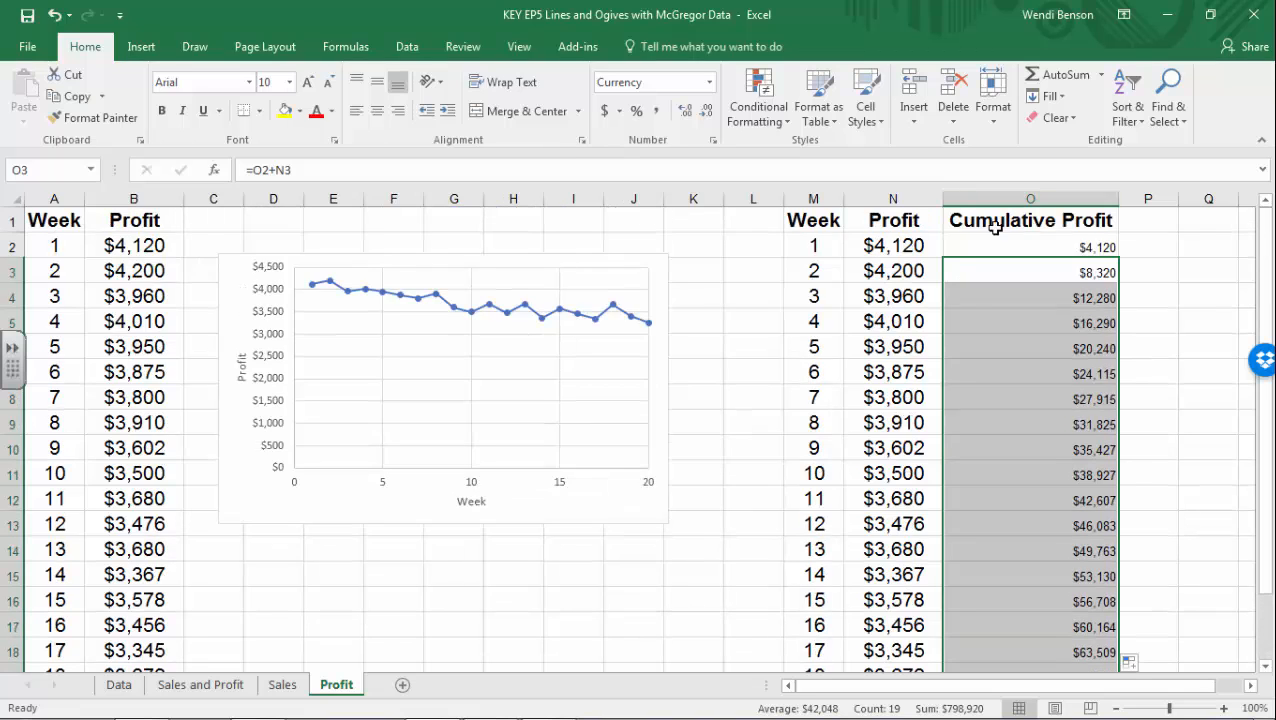
# - Copy the formatting of the profit value in N2 to the cumulative profit values in O2:O21
pyautogui.click(903, 249)
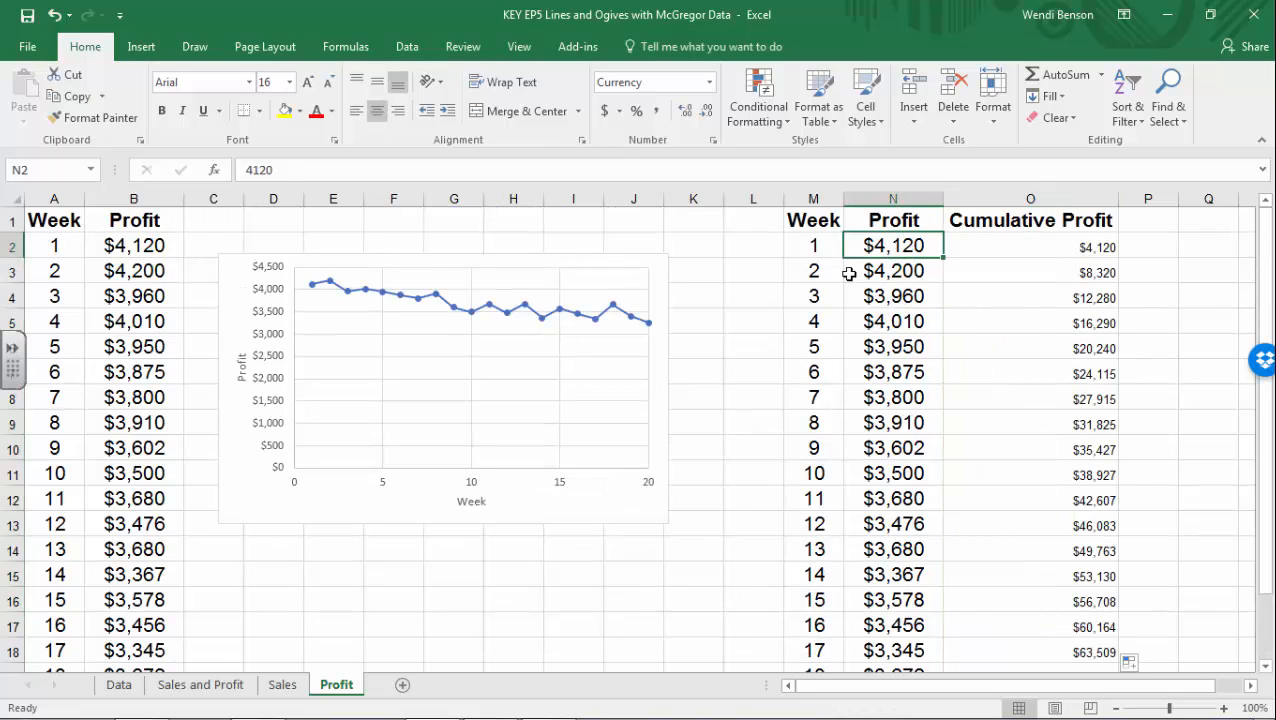
pyautogui.click(122, 117)
pyautogui.moveTo(1054, 248)
pyautogui.mouseDown()
pyautogui.moveTo(1050, 712)
pyautogui.moveTo(1038, 566)
pyautogui.mouseUp()
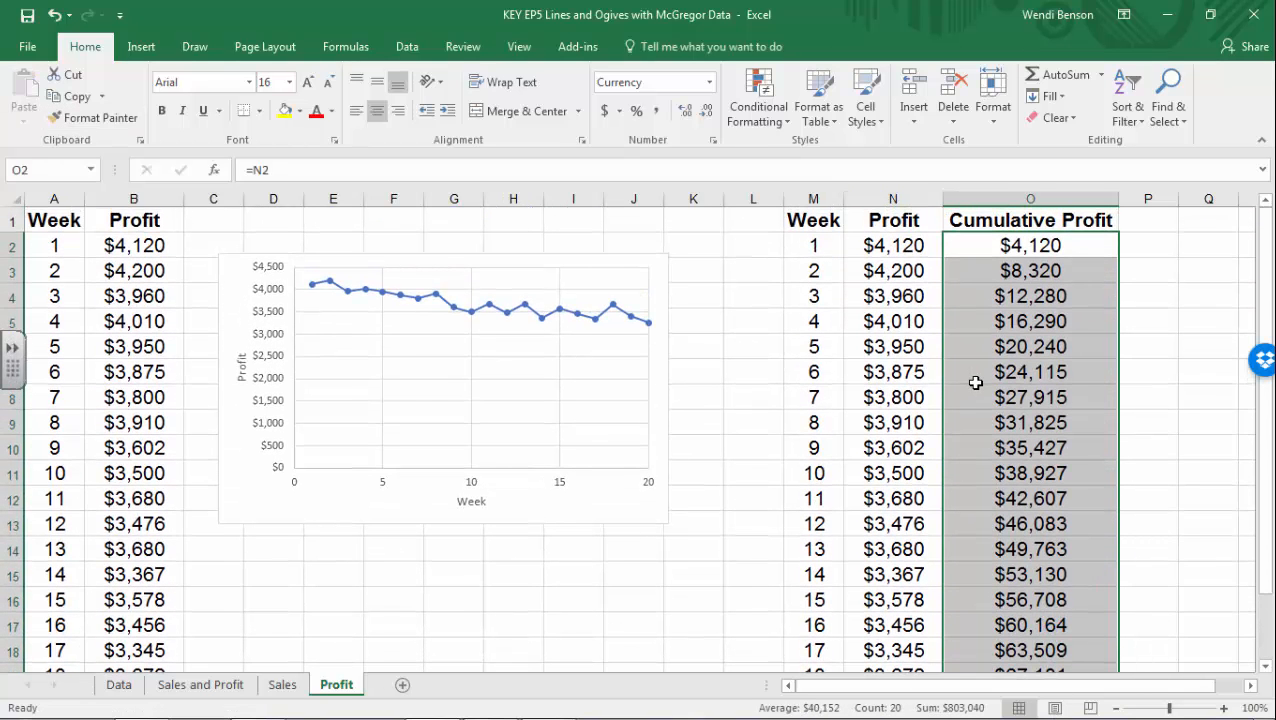
# - Enter the formula =SUM(N2:N21) in cell N23 to check the final cumulative profit
pyautogui.scroll(-4, 975, 382)
pyautogui.click(898, 476)
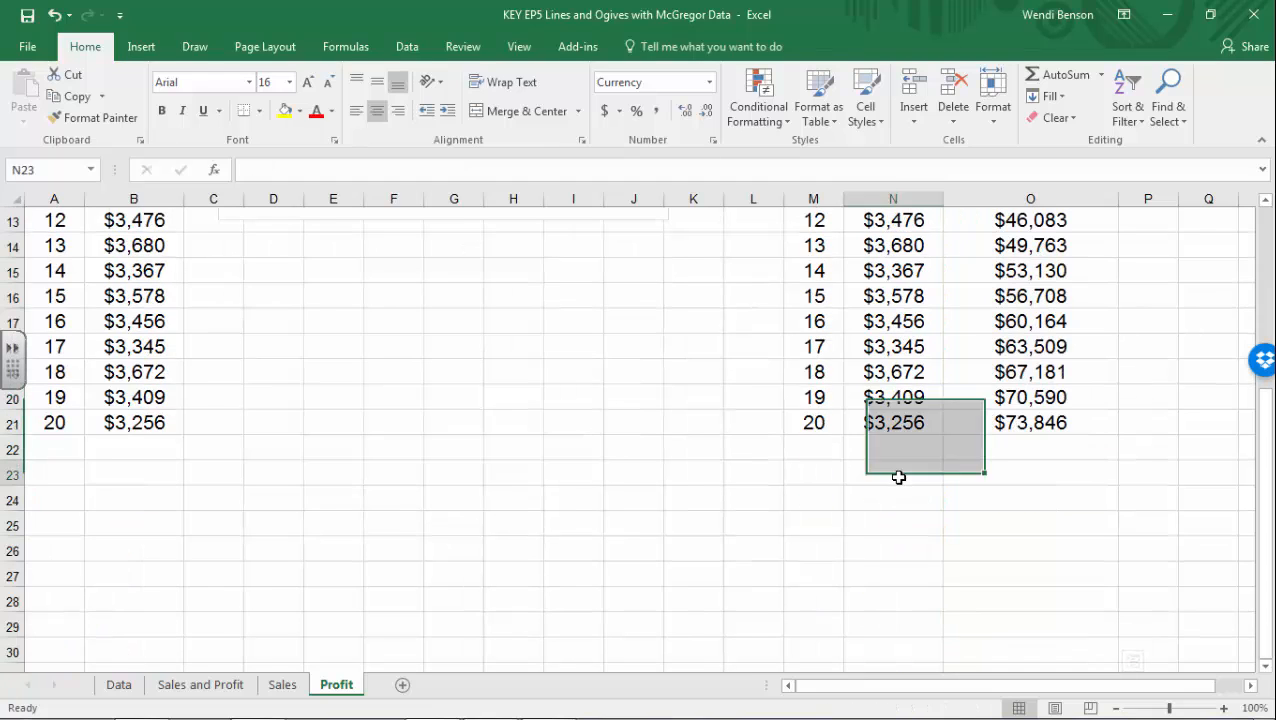
pyautogui.write('=sum')
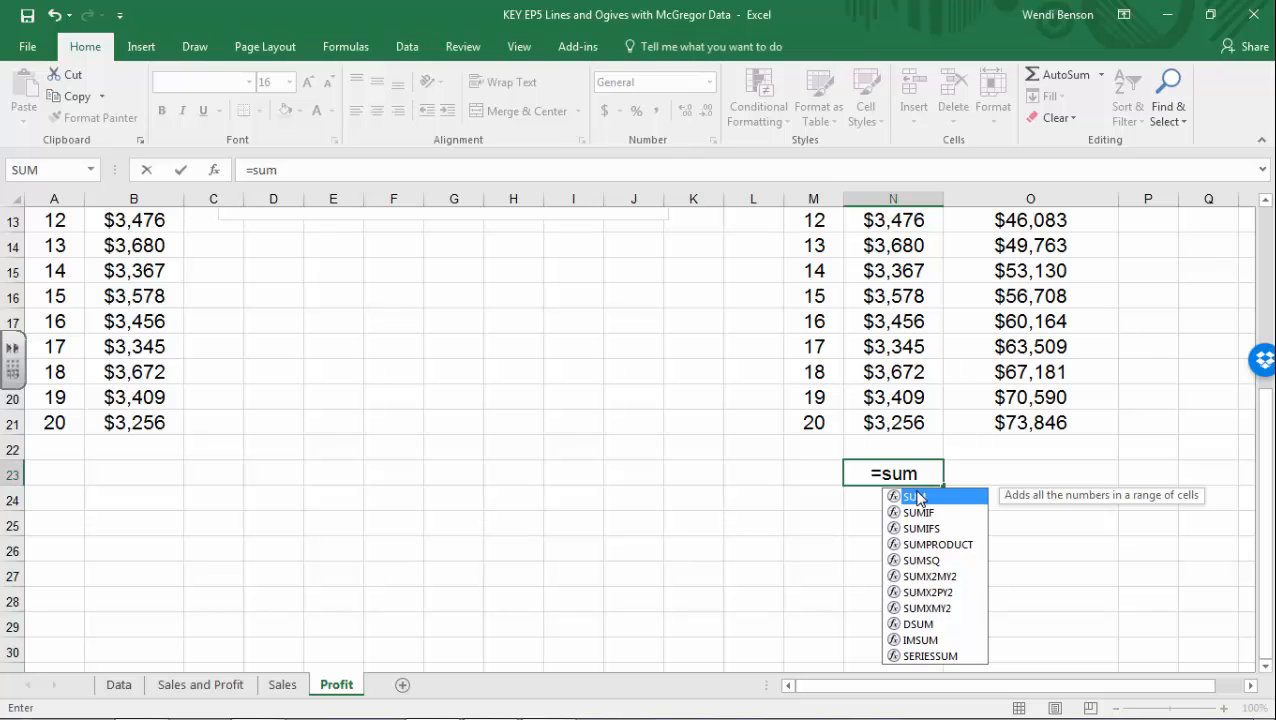
pyautogui.doubleClick(895, 497)
pyautogui.moveTo(911, 430); pyautogui.dragTo(920, 250)
pyautogui.press('Return')
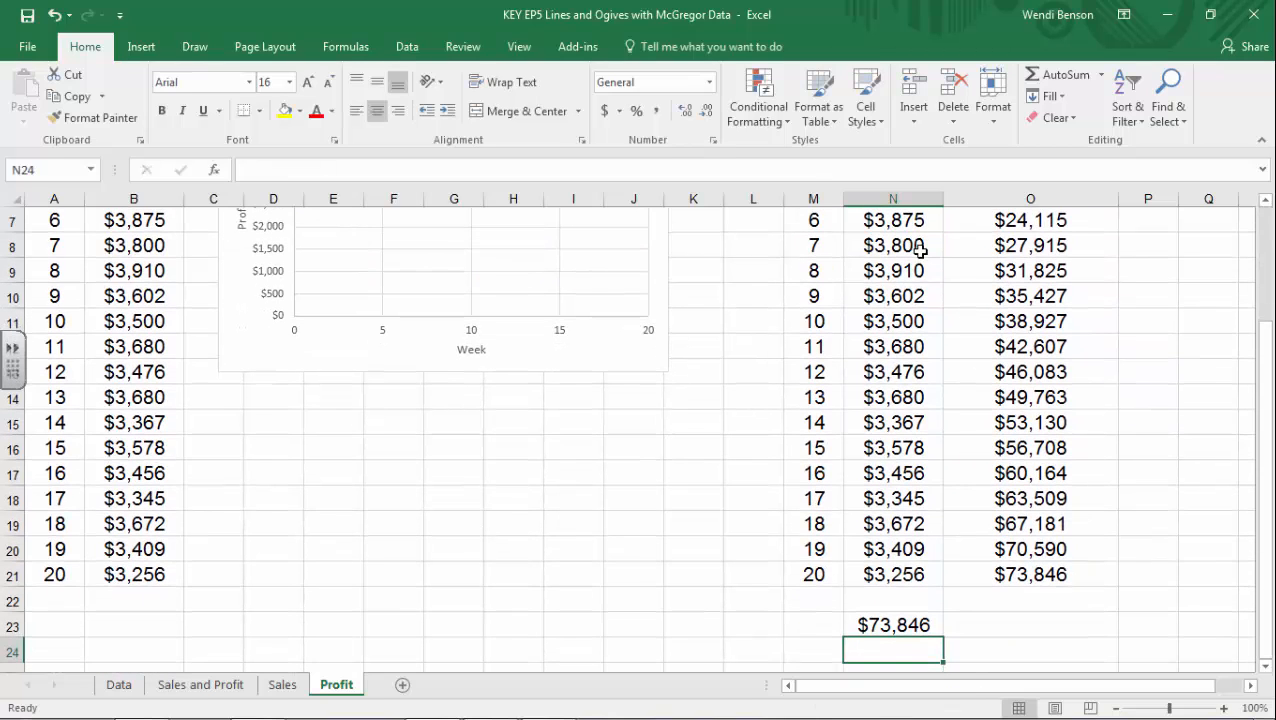
# - Delete the check total from cell N23
pyautogui.click(910, 628)
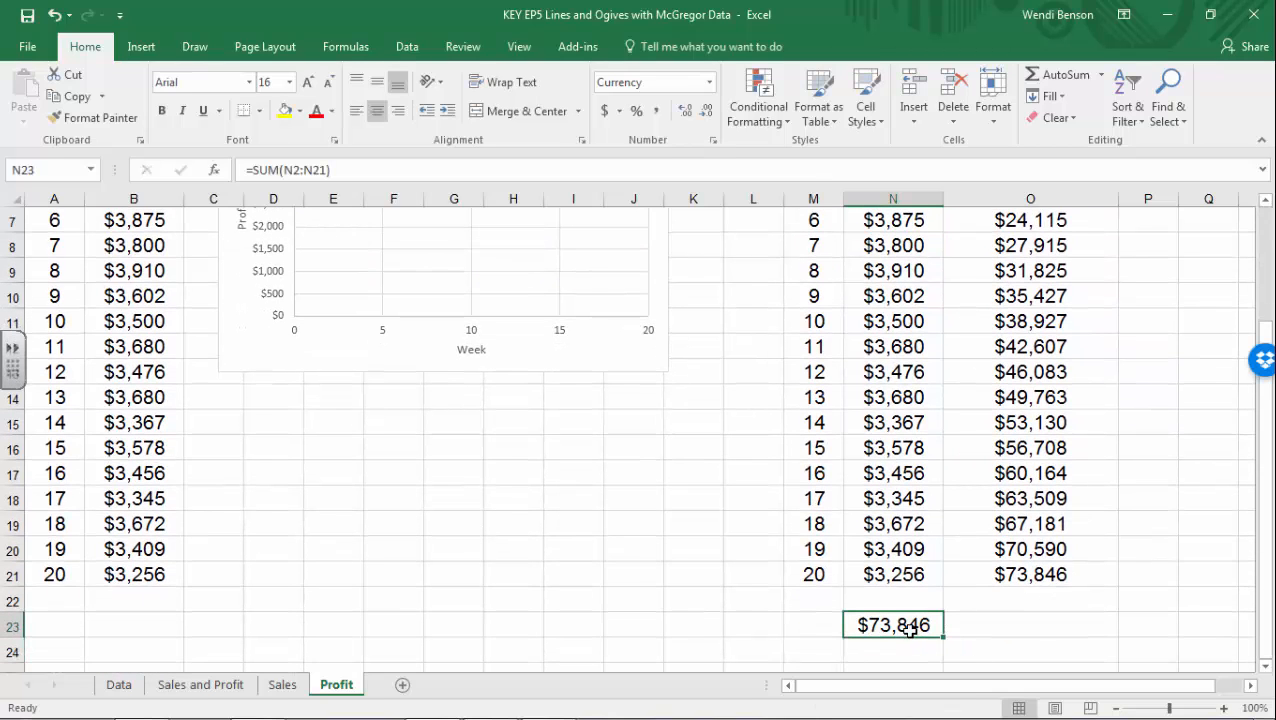
pyautogui.press('Delete')
pyautogui.scroll(2, 910, 628)
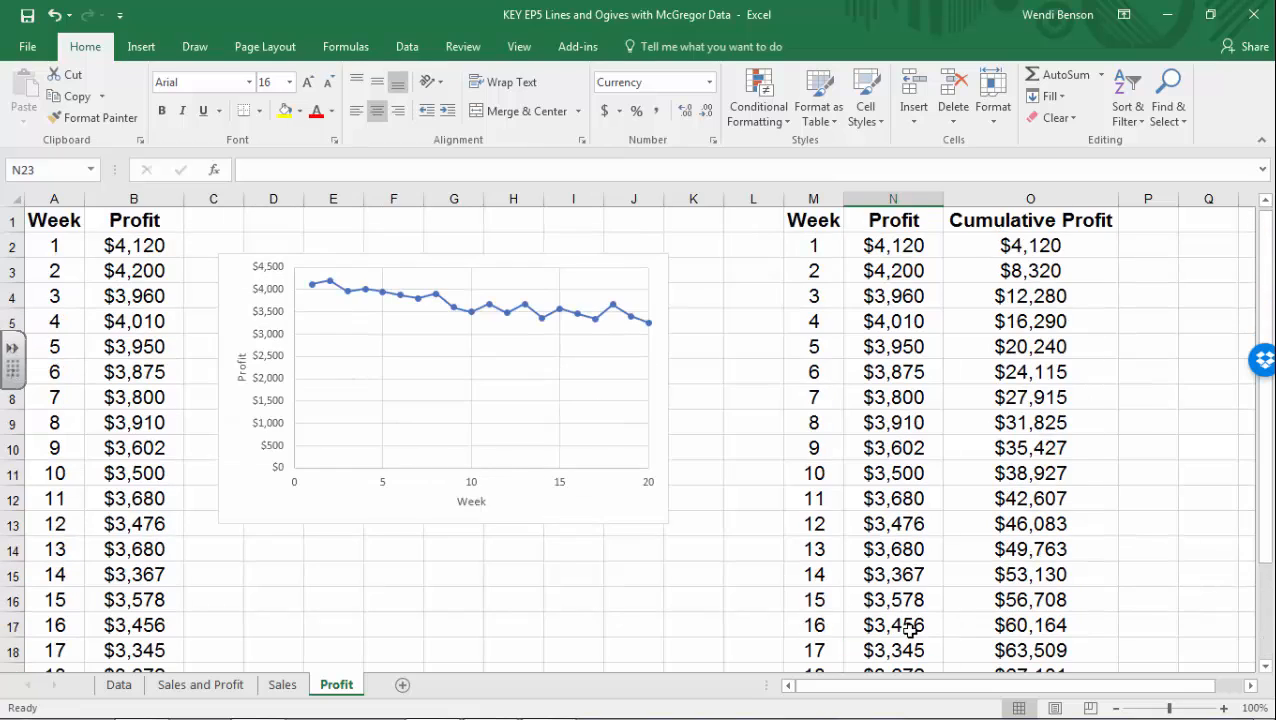
# - Review the Cumulative Sales ogive on the Sales sheet and return to the Profit sheet
pyautogui.moveTo(1015, 688); pyautogui.dragTo(1092, 685)
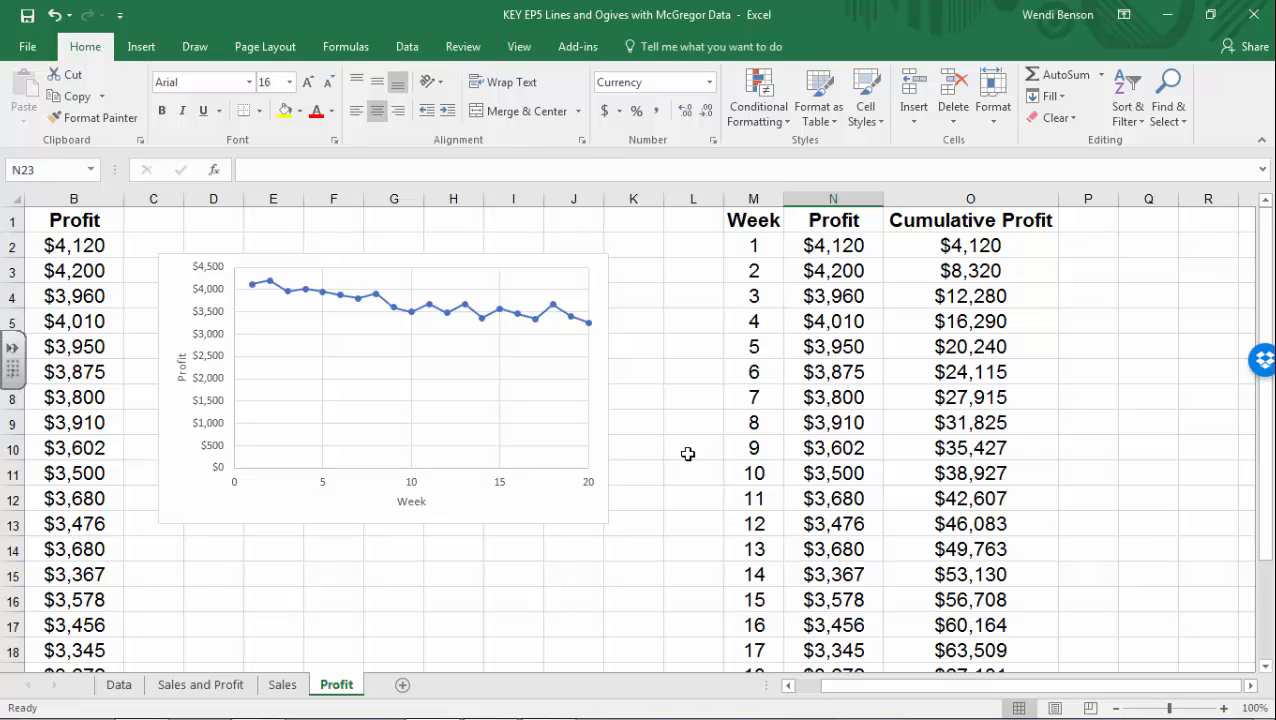
pyautogui.click(282, 684)
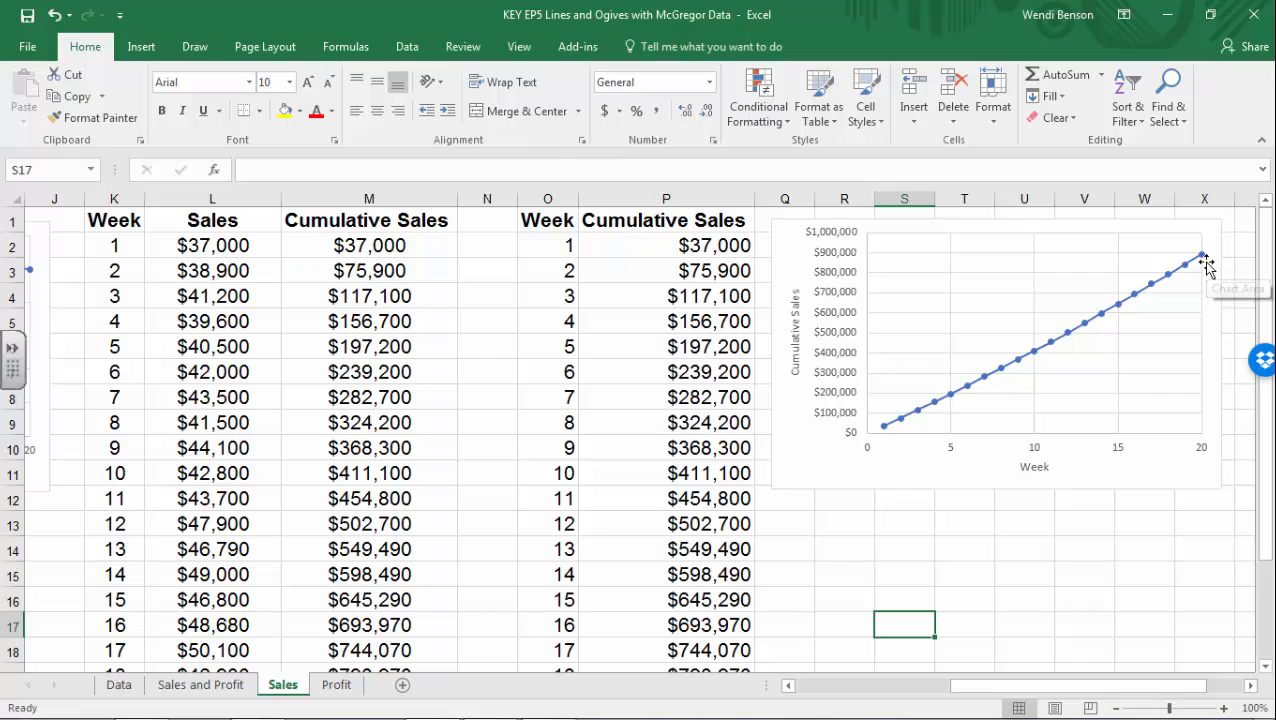
pyautogui.click(337, 688)
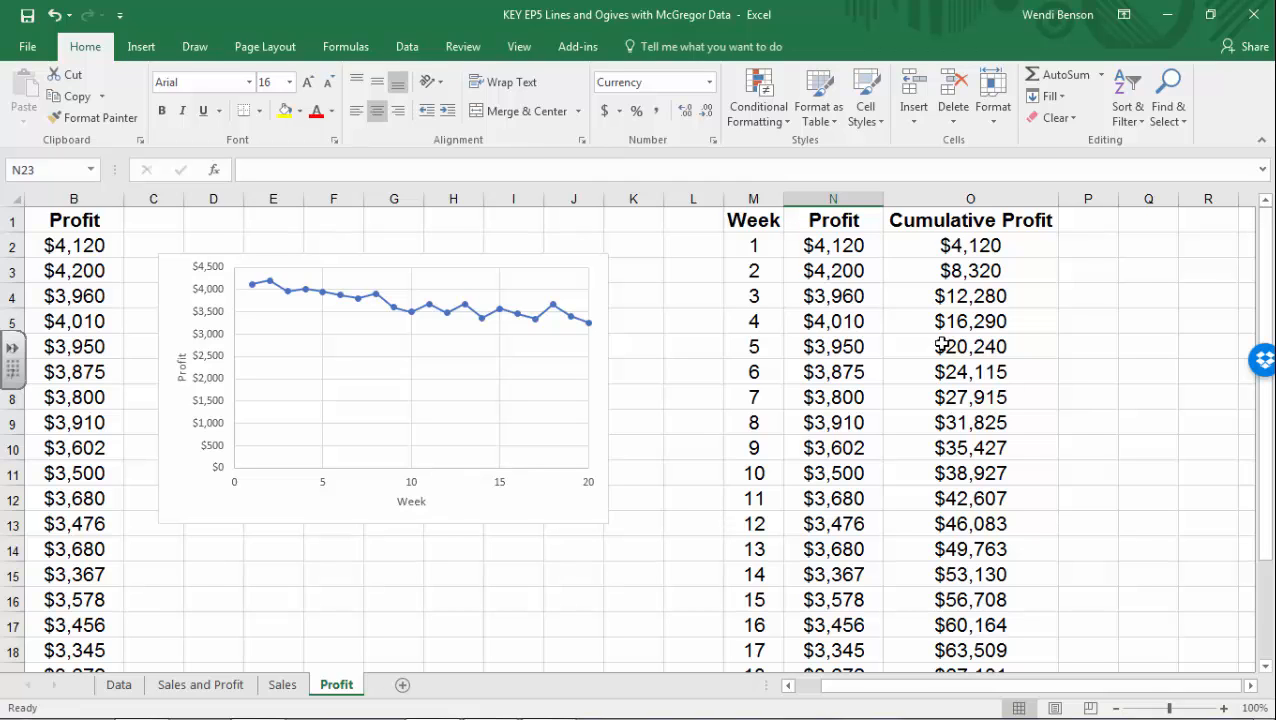
pyautogui.click(1250, 685)
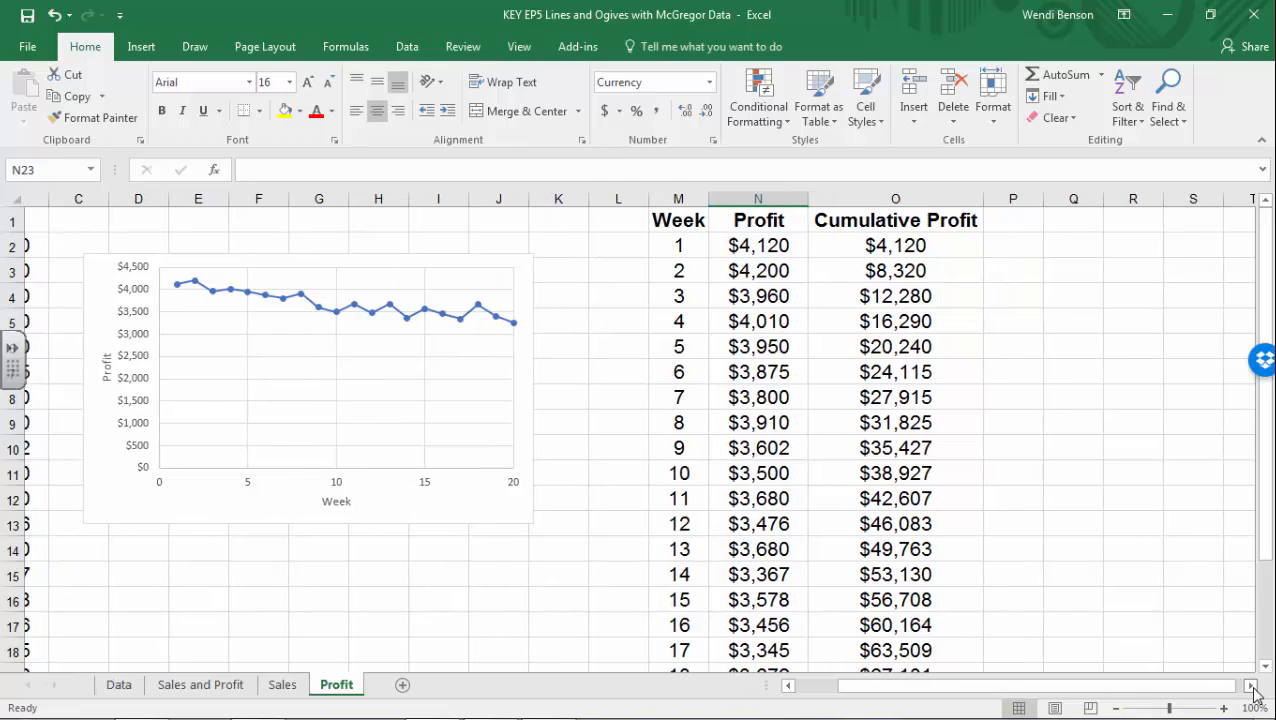
pyautogui.click(1250, 685)
pyautogui.click(581, 227)
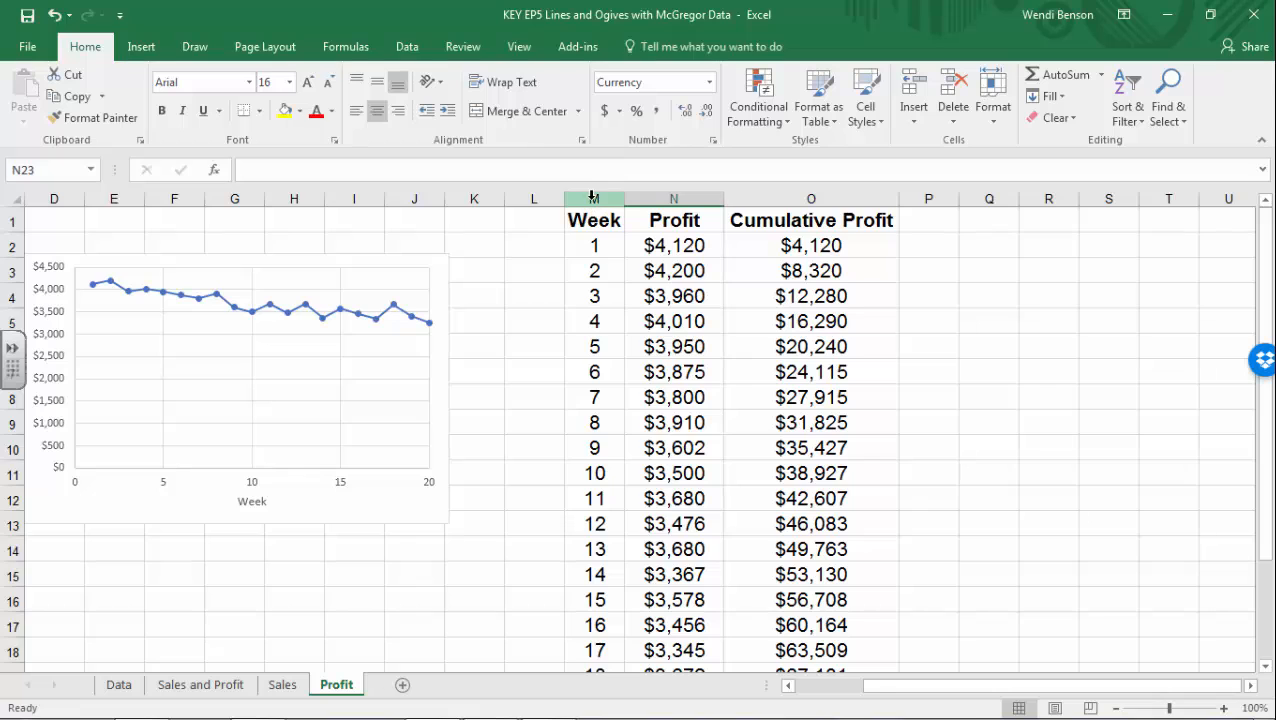
pyautogui.hotkey('ctrl', 'shift', 'Down')
pyautogui.hotkey('ctrl', 'shift', 'Right')
pyautogui.click(594, 199)
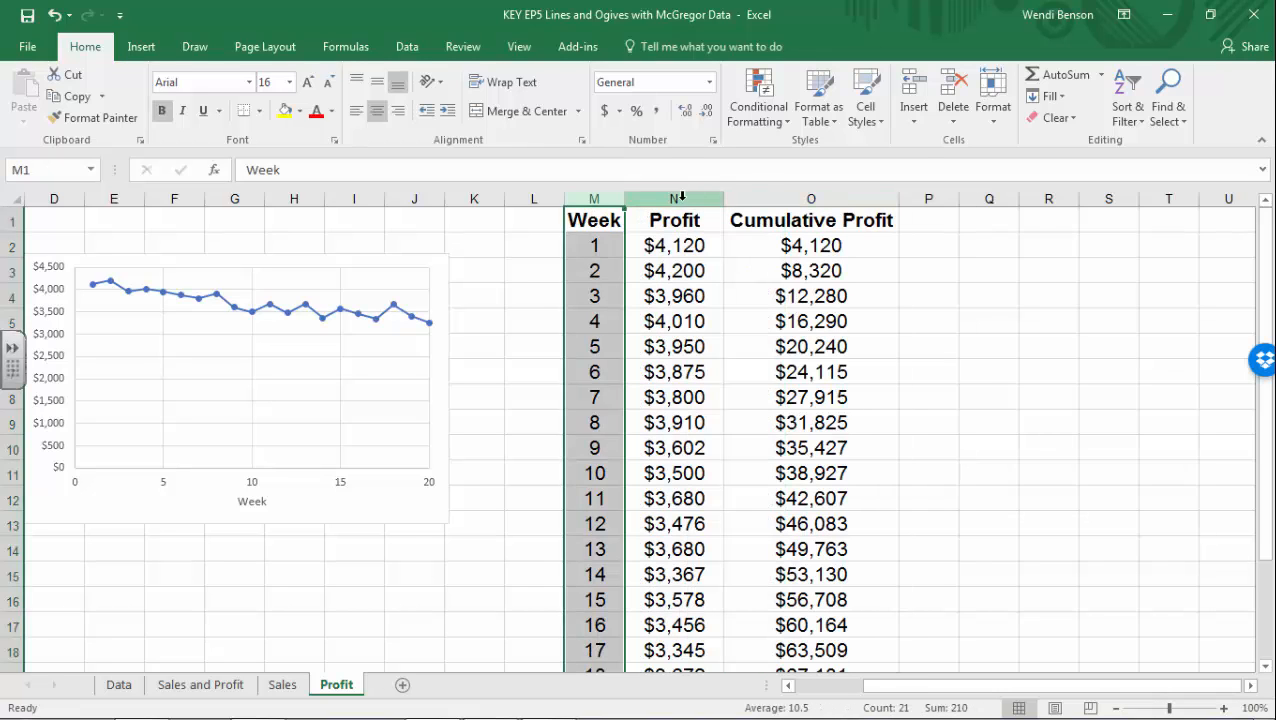
pyautogui.keyDown('ctrl'); pyautogui.click(767, 199); pyautogui.keyUp('ctrl')
pyautogui.click(660, 245)
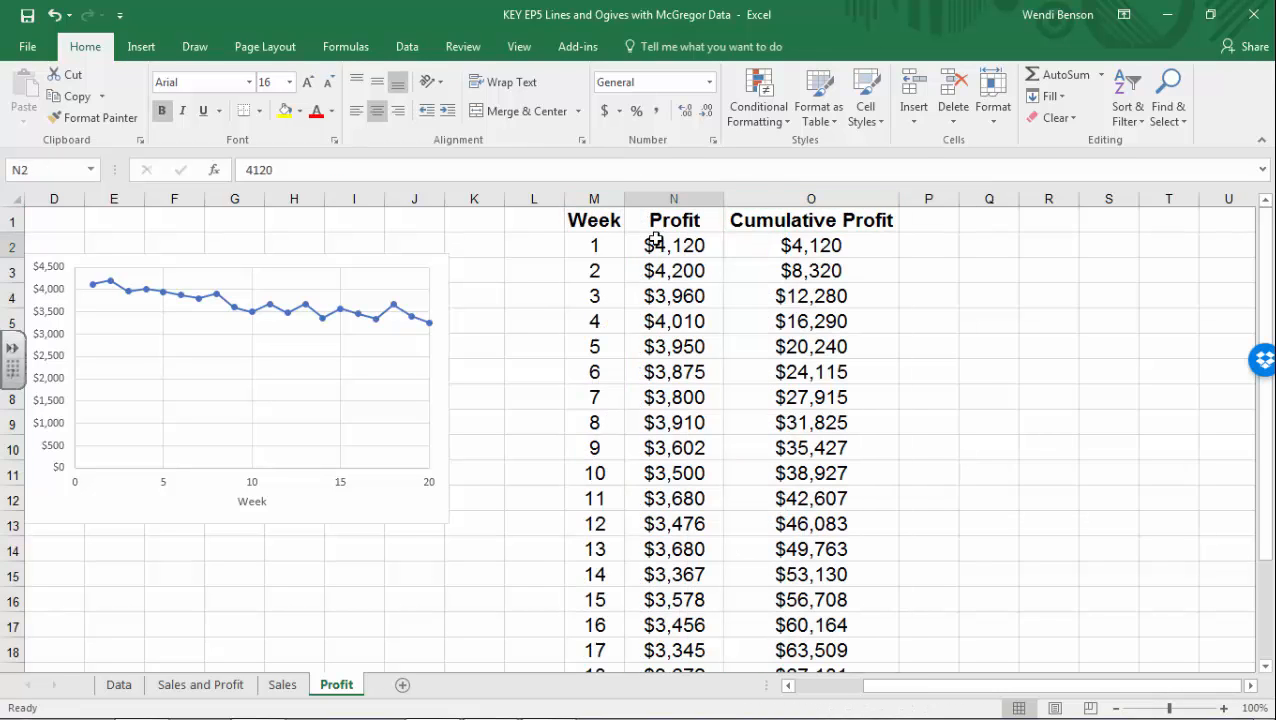
# - Copy the Week and Cumulative Profit columns (M and O) and paste them as values only starting at Q1
pyautogui.click(595, 197)
pyautogui.keyDown('ctrl'); pyautogui.click(753, 195); pyautogui.keyUp('ctrl')
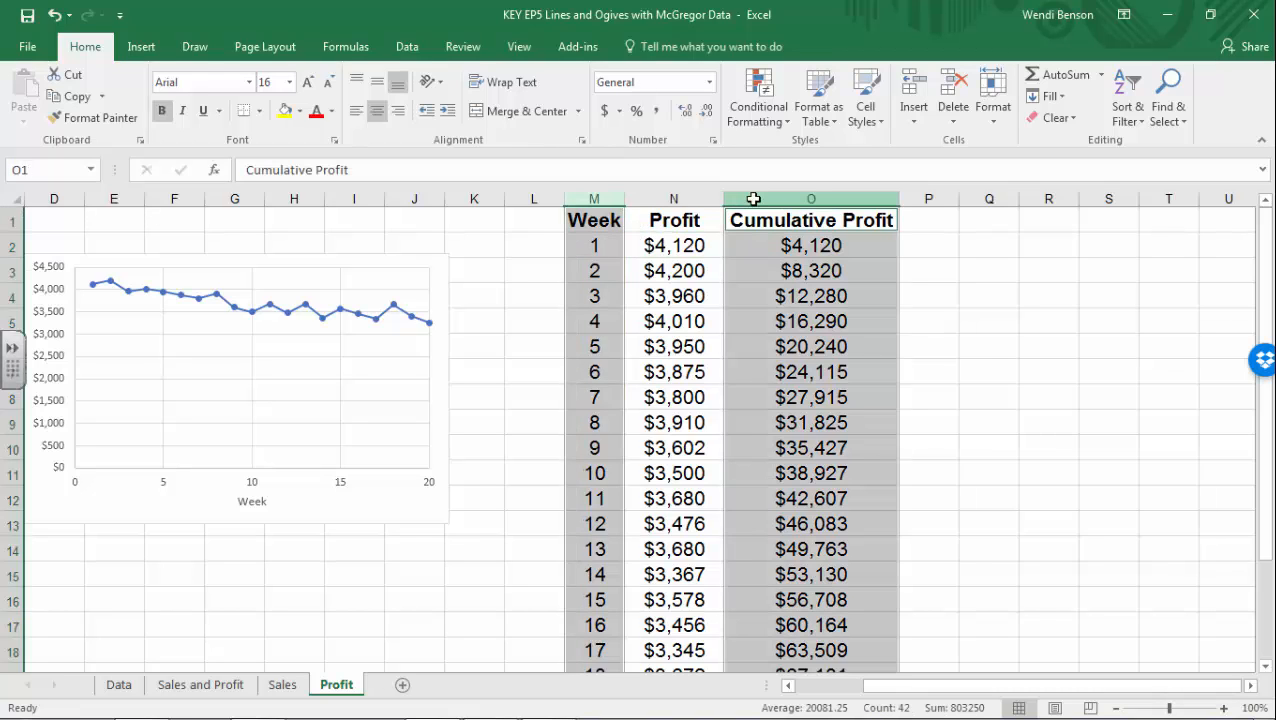
pyautogui.hotkey('ctrl', 'c')
pyautogui.click(1000, 218)
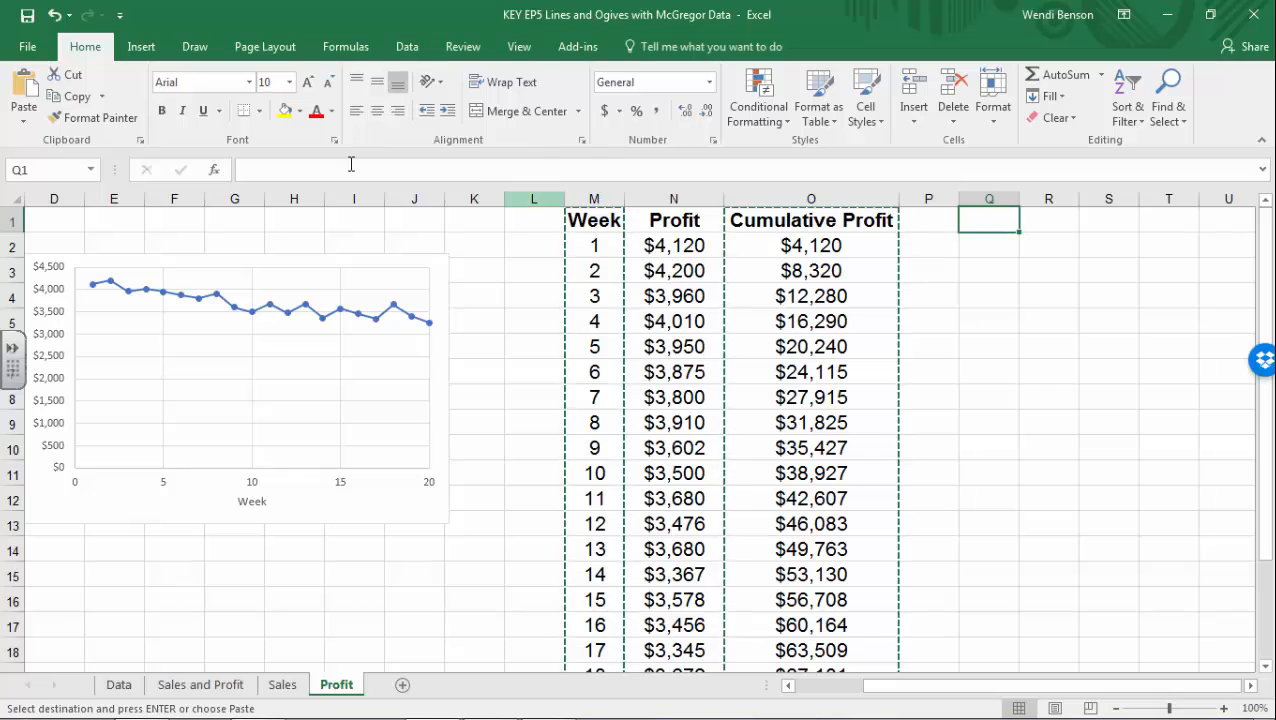
pyautogui.click(24, 121)
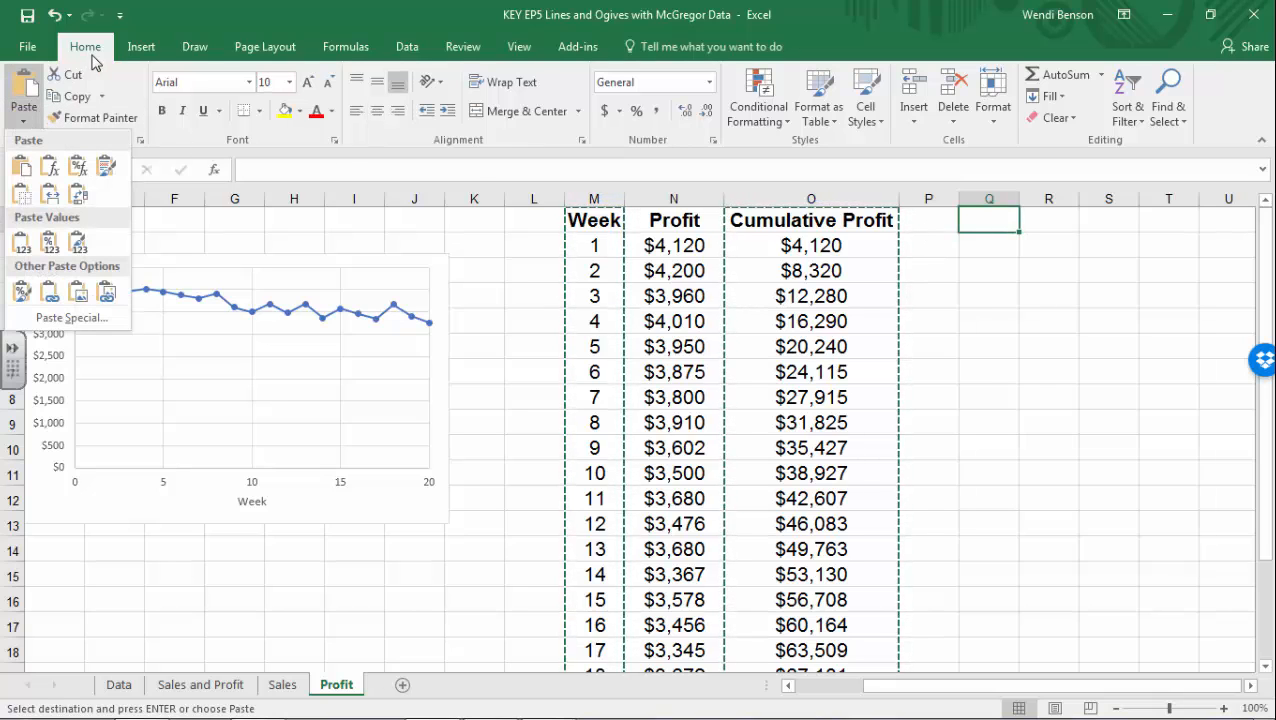
pyautogui.click(28, 245)
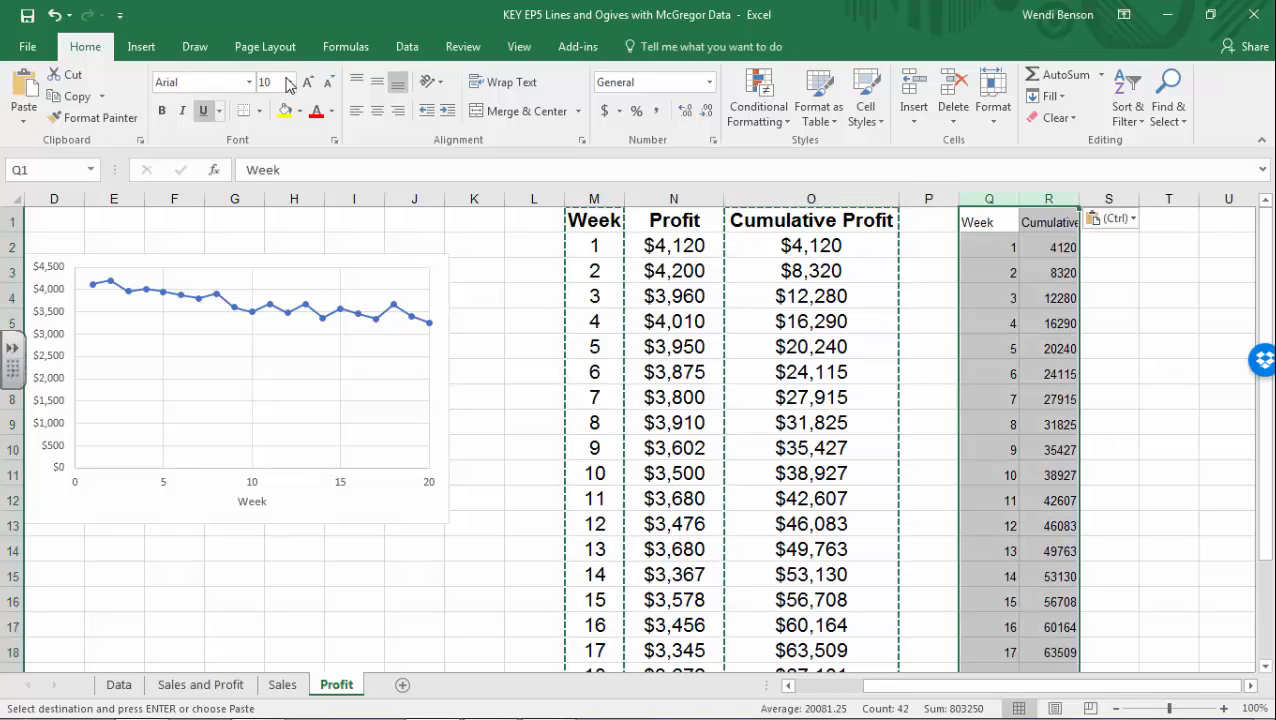
# - Set the font size of the pasted columns Q and R to 16
pyautogui.click(289, 82)
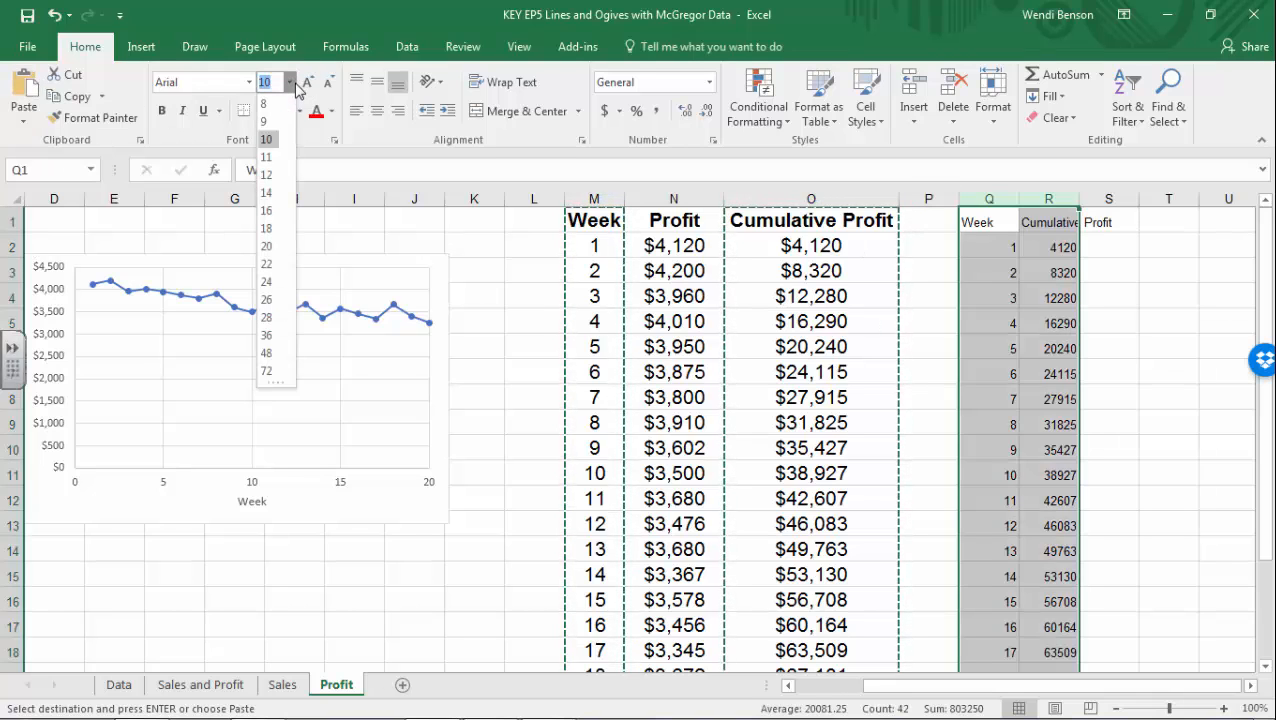
pyautogui.click(268, 210)
pyautogui.click(1125, 274)
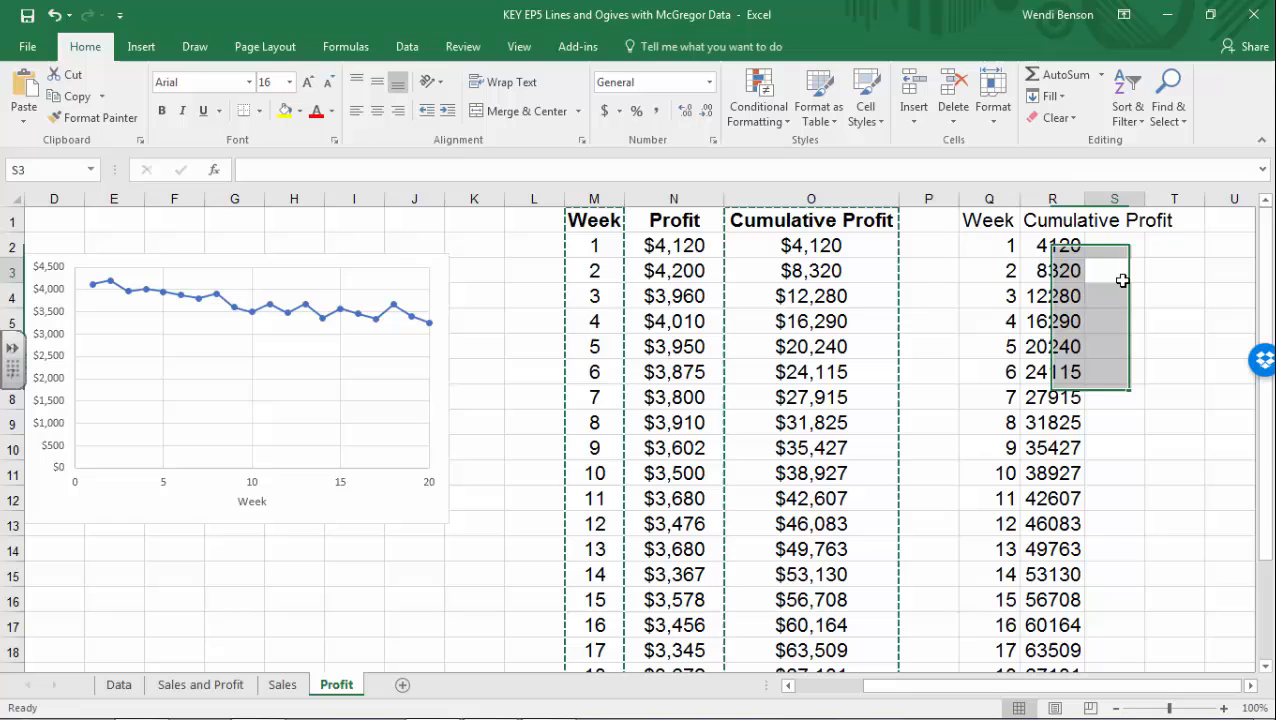
# - AutoFit column R to its contents and make the headings in Q1:R1 bold
pyautogui.doubleClick(1085, 198)
pyautogui.moveTo(958, 219); pyautogui.dragTo(1068, 216)
pyautogui.hotkey('ctrl', 'b')
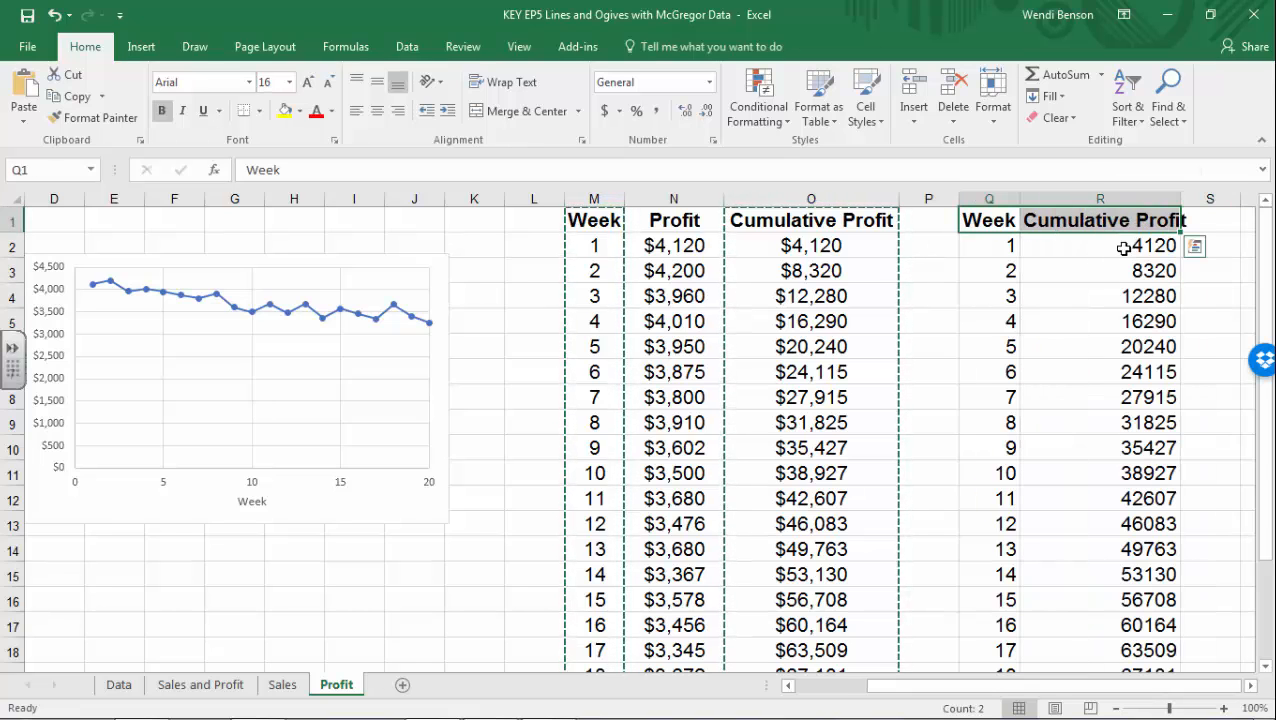
# - Format the cumulative profit values in R2:R21 as Currency with 0 decimal places
pyautogui.moveTo(1124, 248); pyautogui.dragTo(1100, 605)
pyautogui.rightClick(1098, 545)
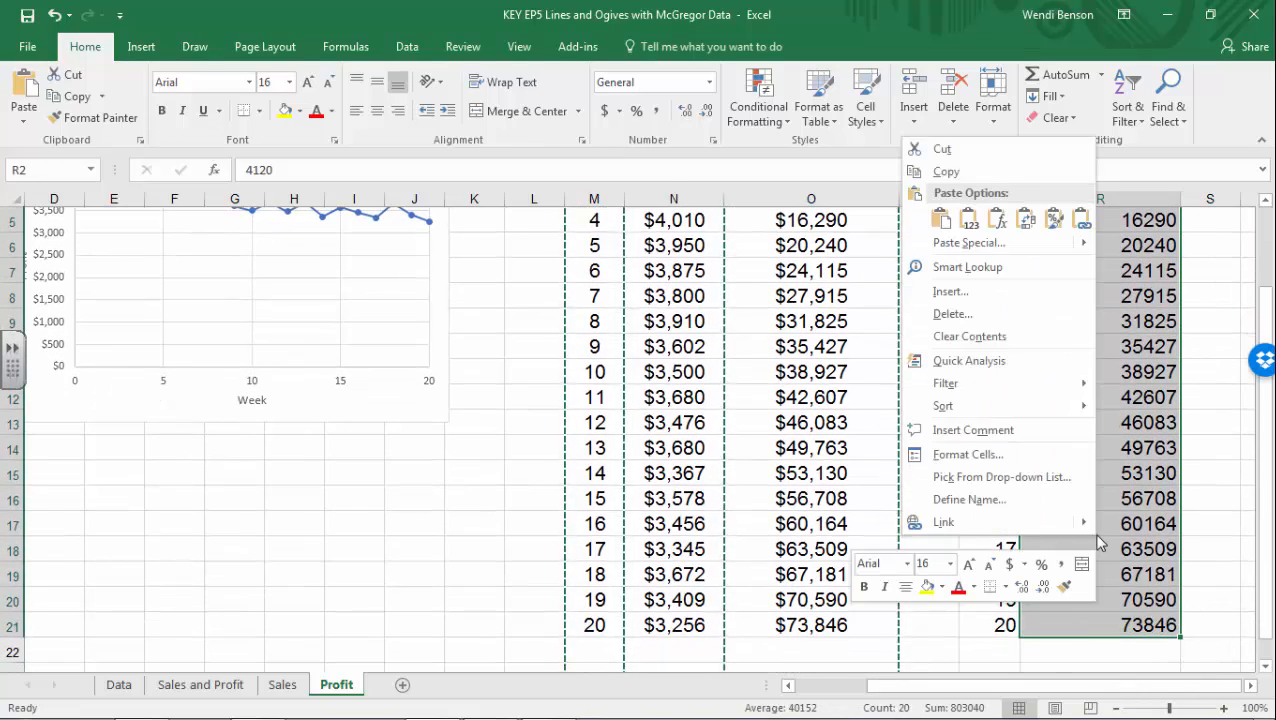
pyautogui.click(1002, 455)
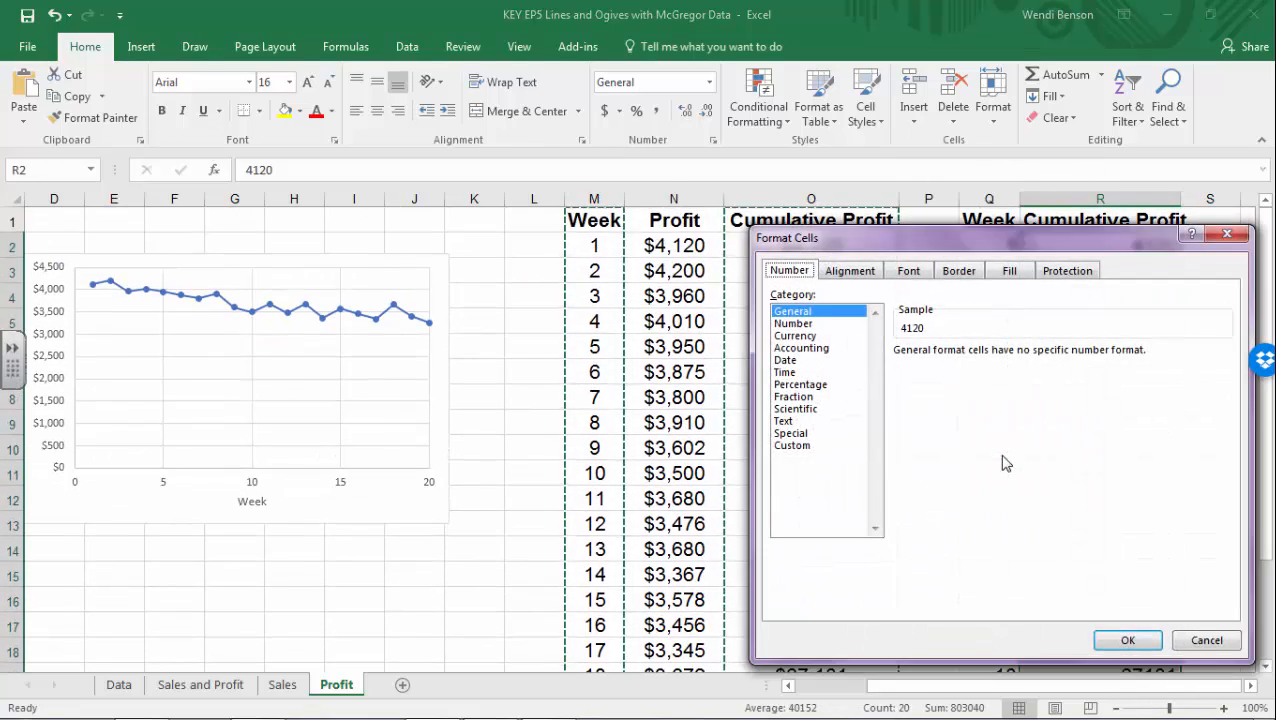
pyautogui.click(800, 337)
pyautogui.click(1020, 356)
pyautogui.click(1020, 356)
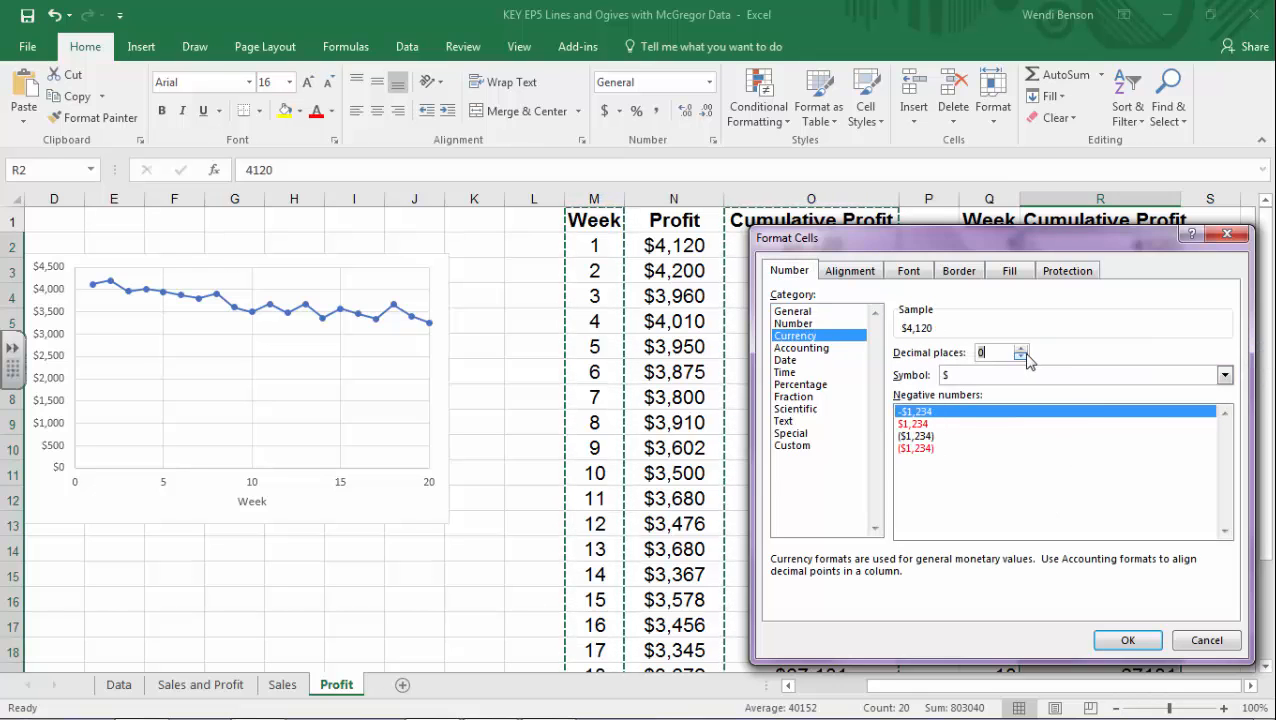
pyautogui.click(1127, 640)
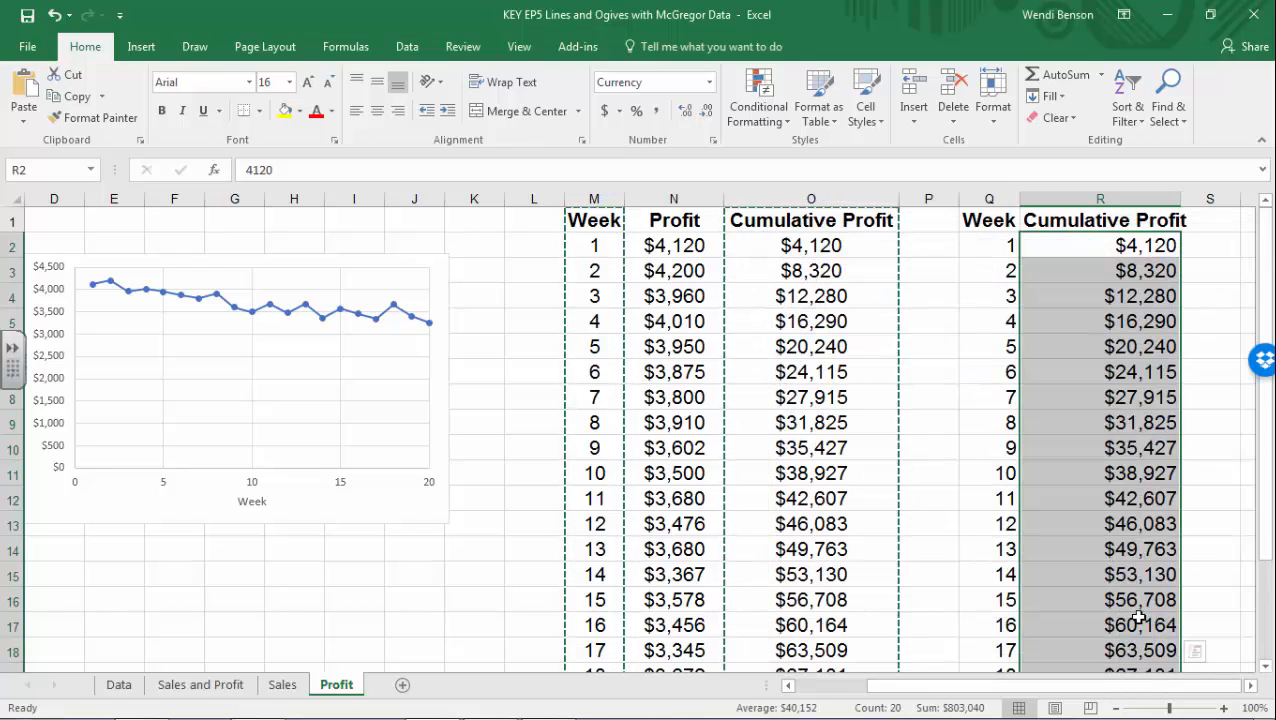
# - Insert a scatter chart with straight lines and markers from the Week and Cumulative Profit data in Q1:R21
pyautogui.moveTo(1034, 688); pyautogui.dragTo(1121, 687)
pyautogui.click(1218, 599)
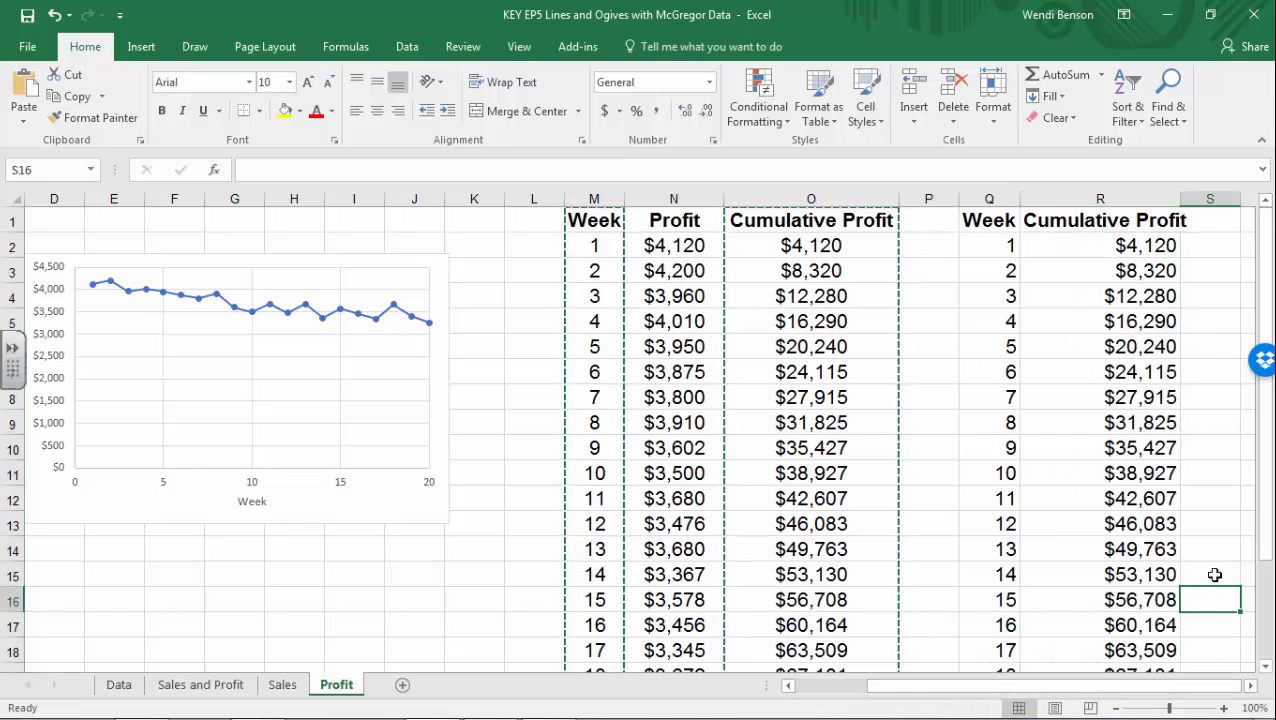
pyautogui.click(1000, 220)
pyautogui.hotkey('ctrl', 'shift', 'Down')
pyautogui.hotkey('shift', 'Right')
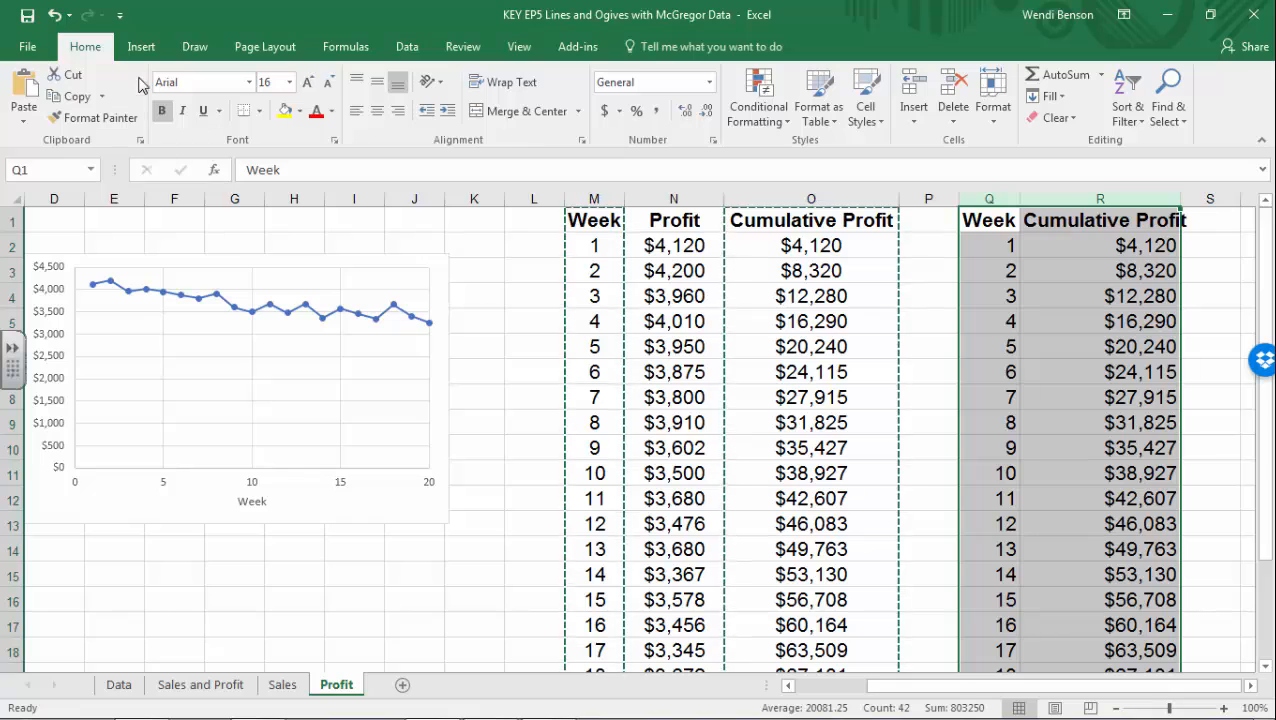
pyautogui.click(139, 49)
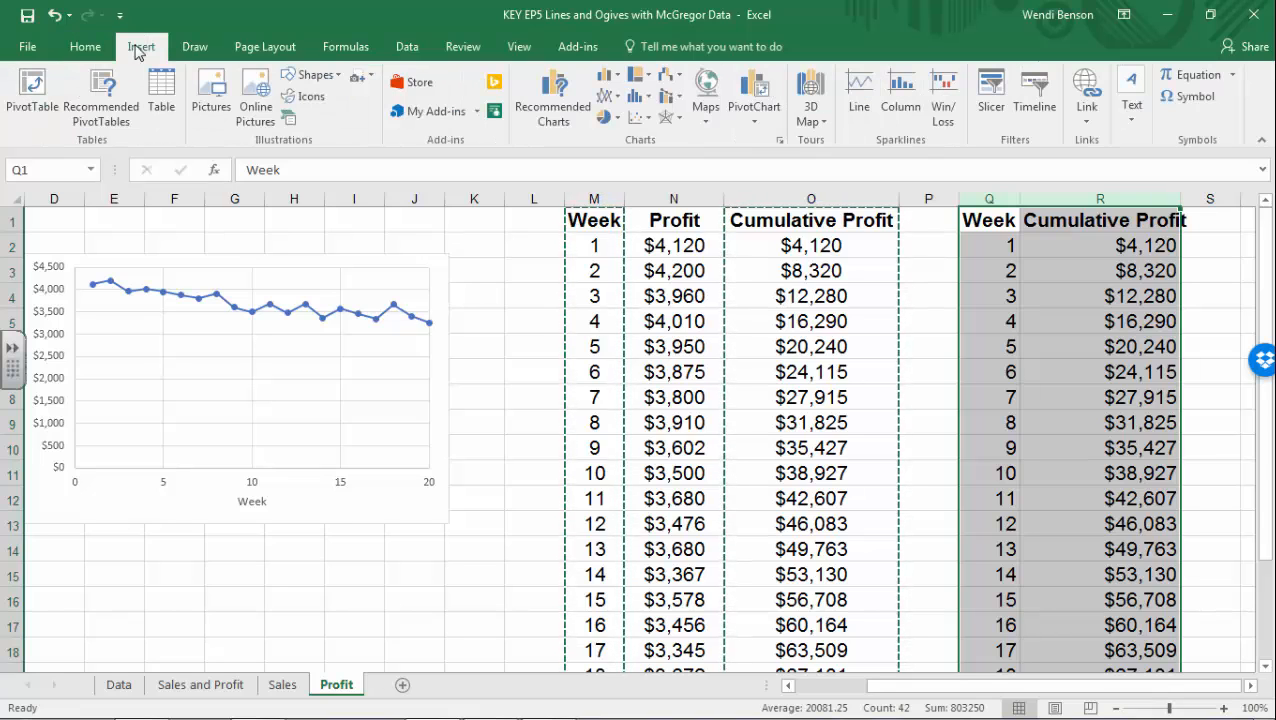
pyautogui.click(636, 118)
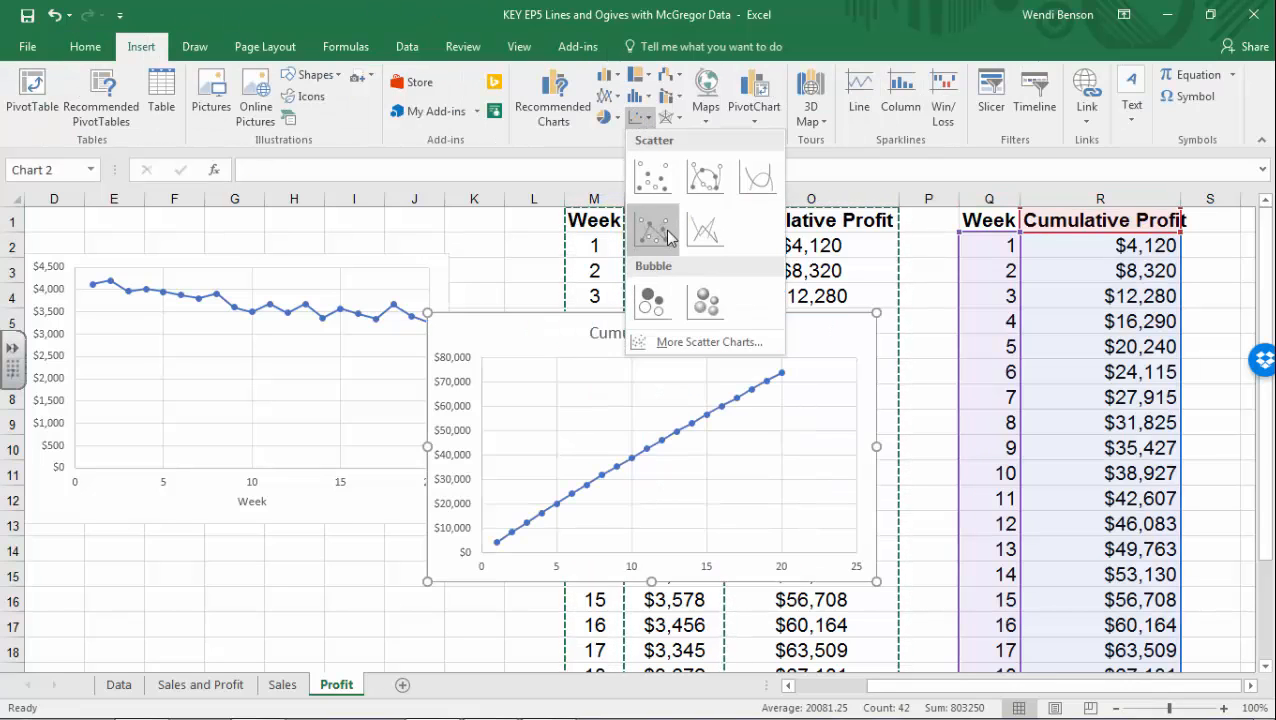
pyautogui.click(662, 234)
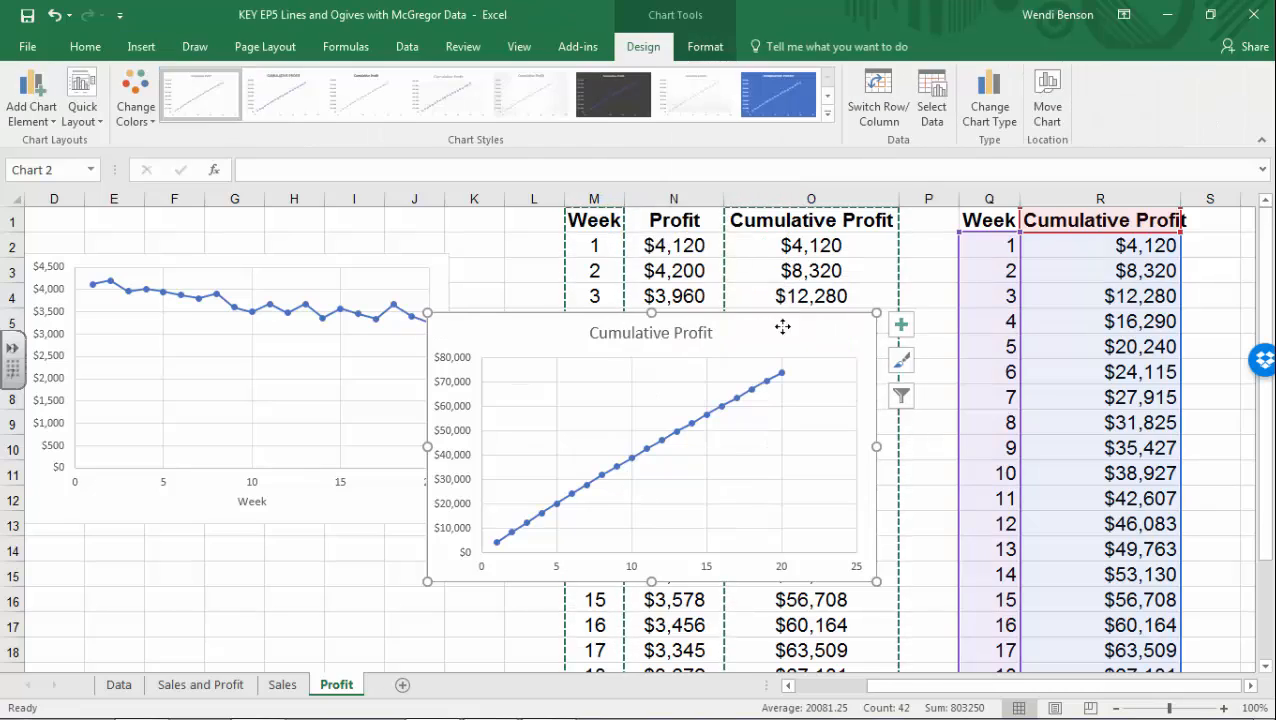
# - Move the new Cumulative Profit chart to the empty columns just beyond column R and delete its chart title
pyautogui.moveTo(783, 326); pyautogui.dragTo(1119, 273)
pyautogui.click(1030, 283)
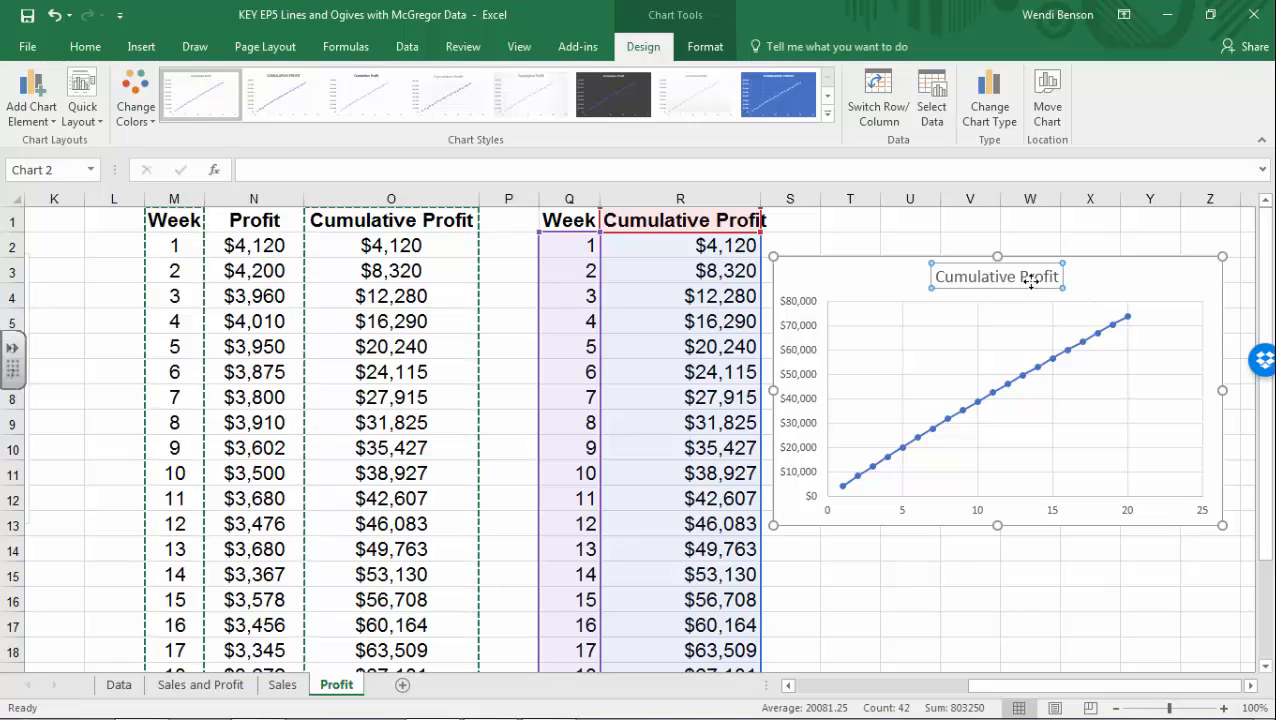
pyautogui.press('Delete')
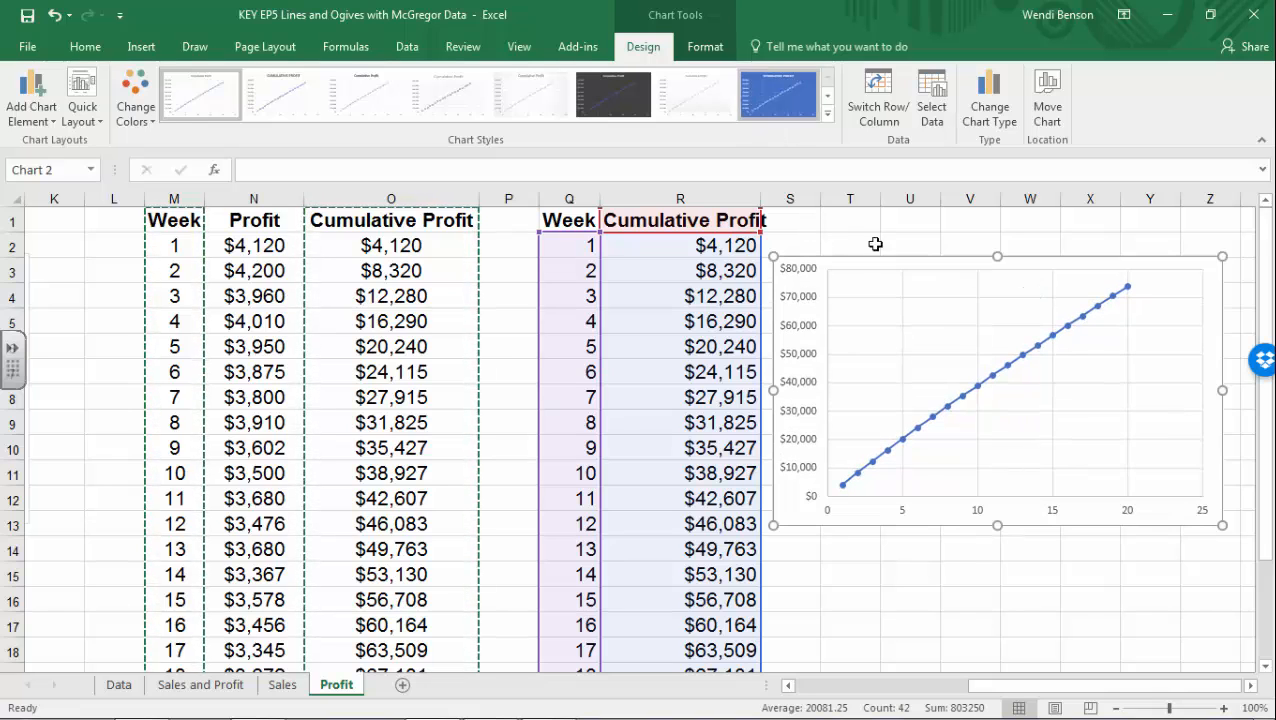
# - Add primary horizontal and primary vertical axis titles to the Cumulative Profit chart
pyautogui.click(31, 100)
pyautogui.moveTo(47, 165)
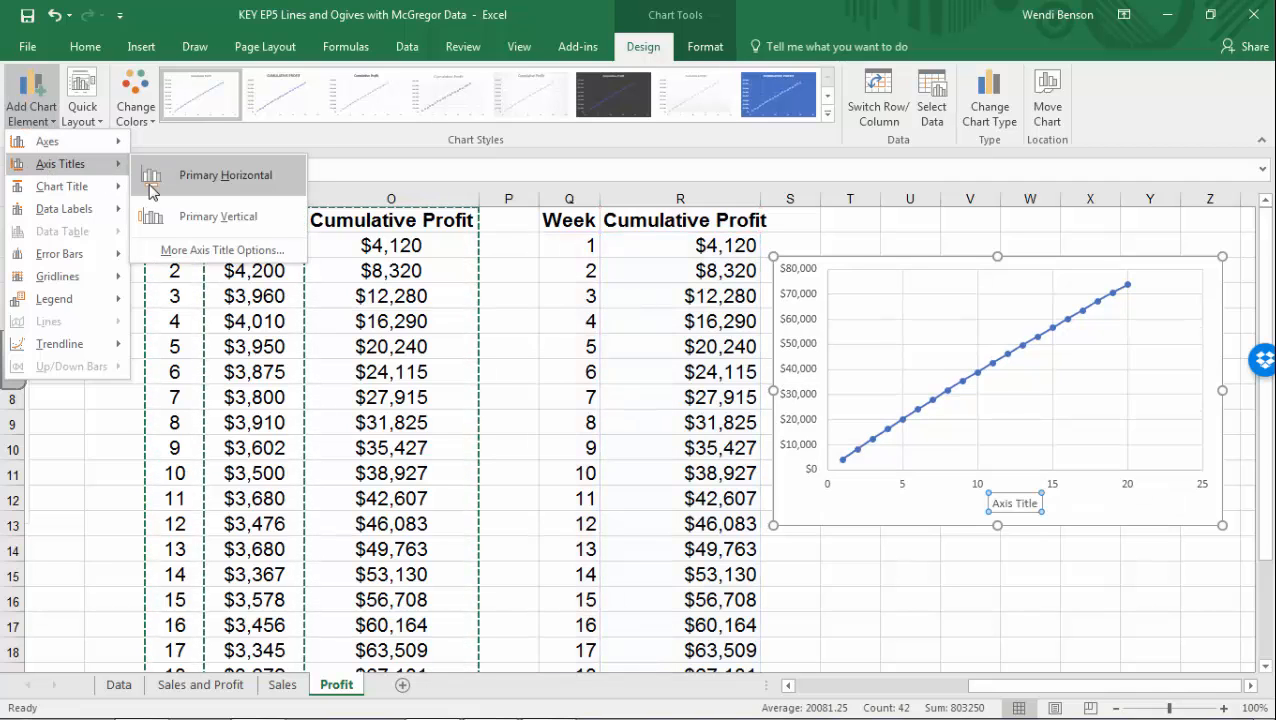
pyautogui.click(220, 171)
pyautogui.click(38, 118)
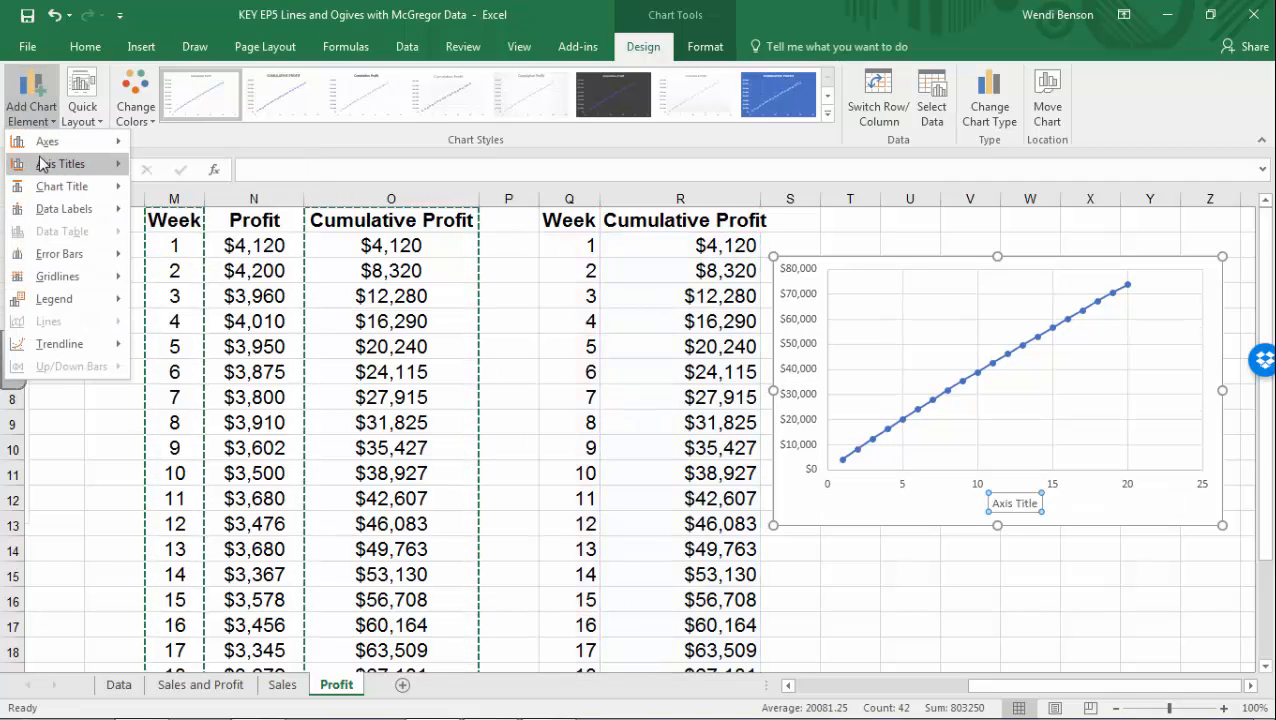
pyautogui.moveTo(50, 165)
pyautogui.click(214, 215)
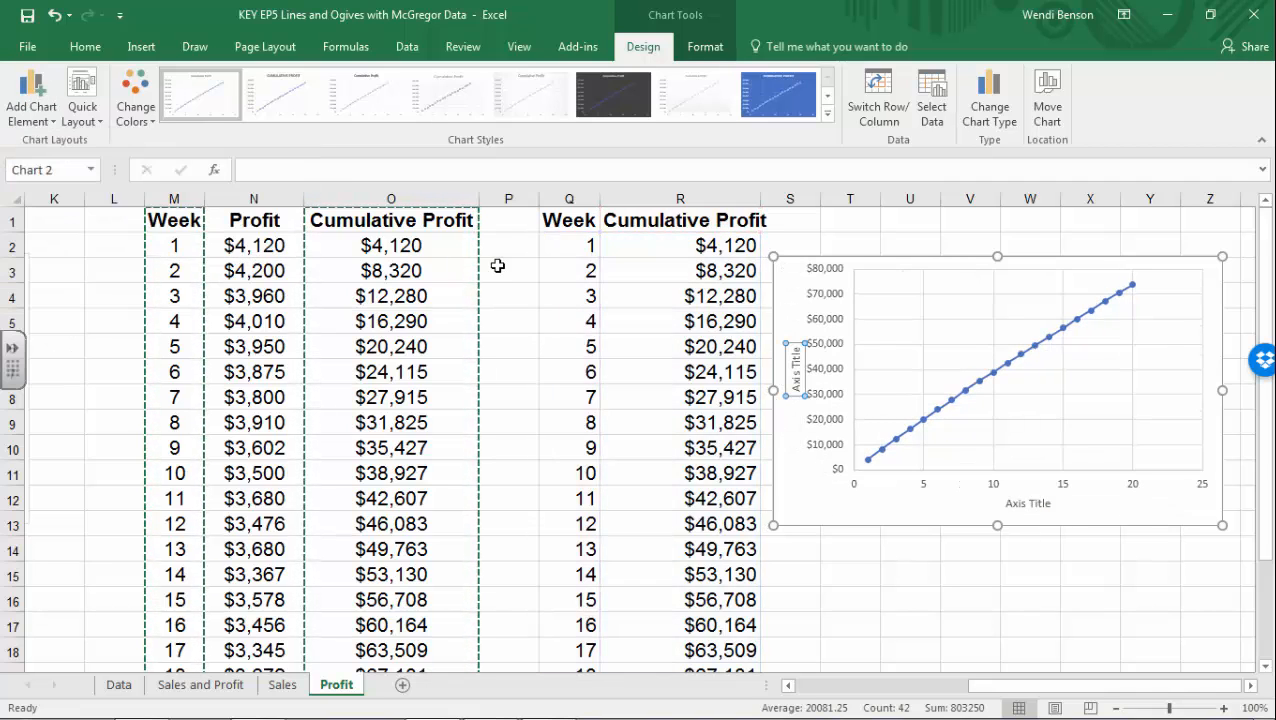
# - Set the maximum bound of the Cumulative Profit chart's horizontal axis to 20
pyautogui.click(1025, 486)
pyautogui.click(995, 487)
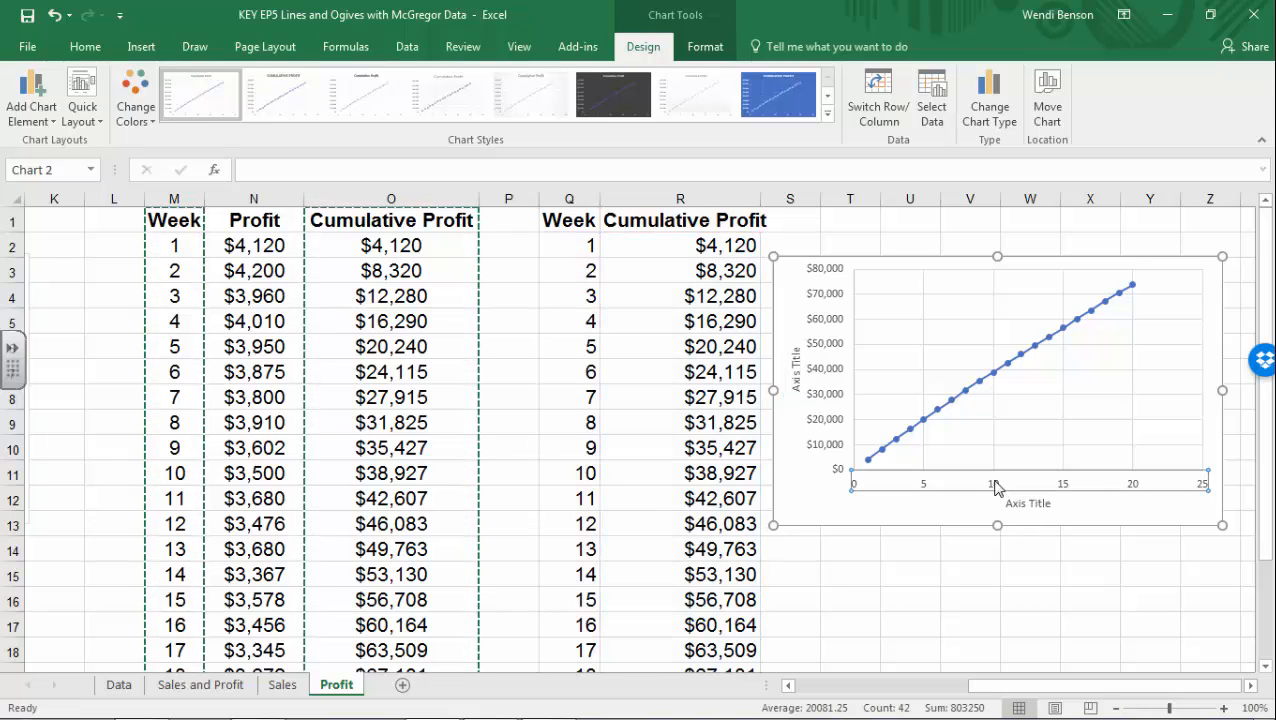
pyautogui.rightClick(995, 487)
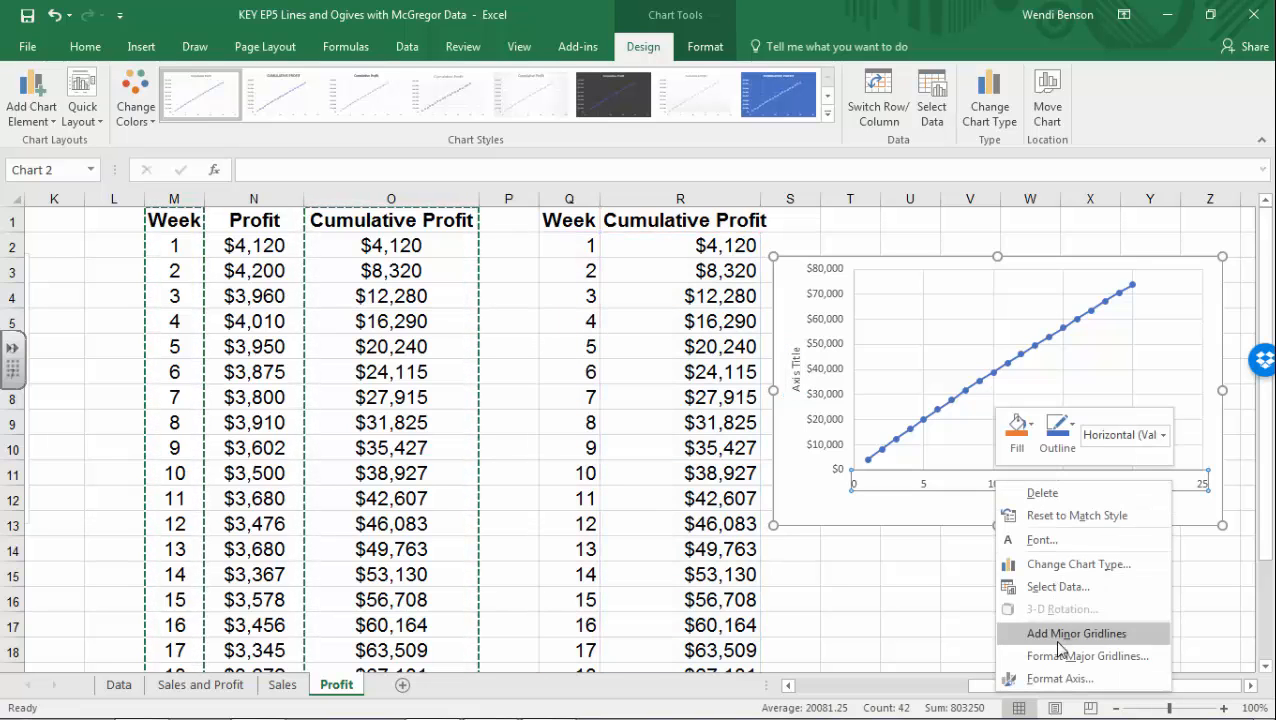
pyautogui.click(1060, 679)
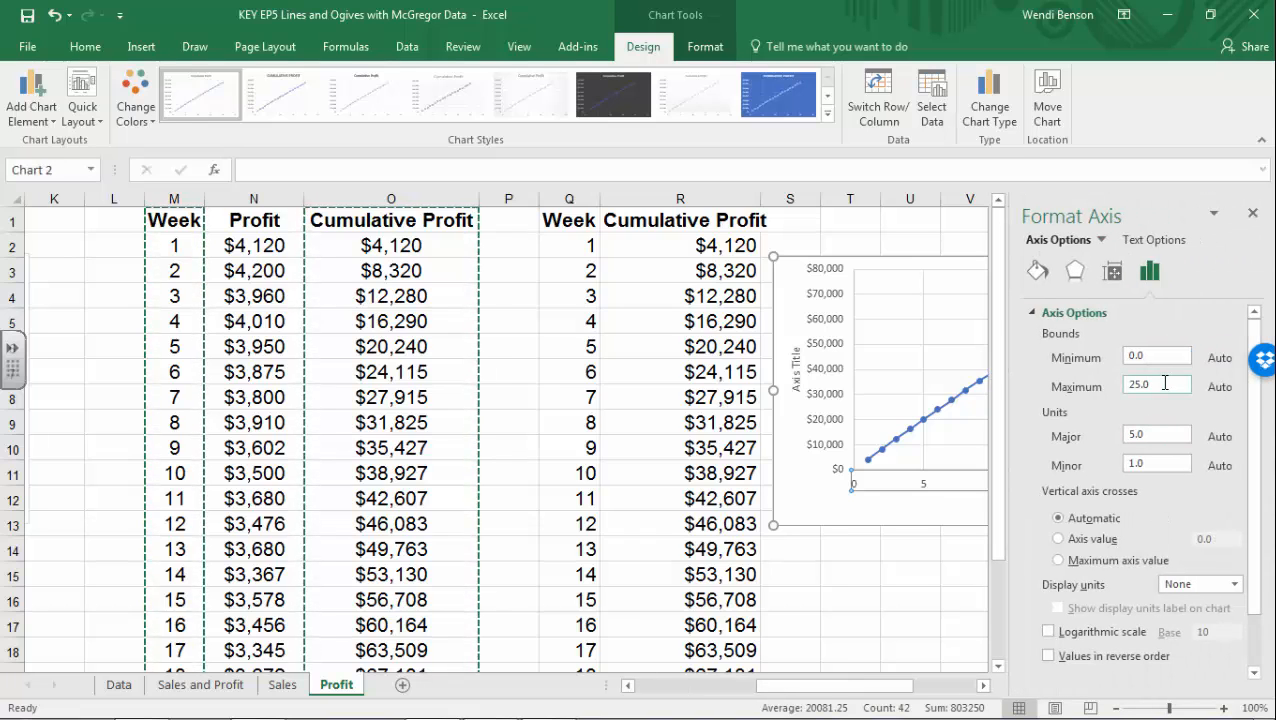
pyautogui.click(1164, 383)
pyautogui.write('20')
pyautogui.press('Return')
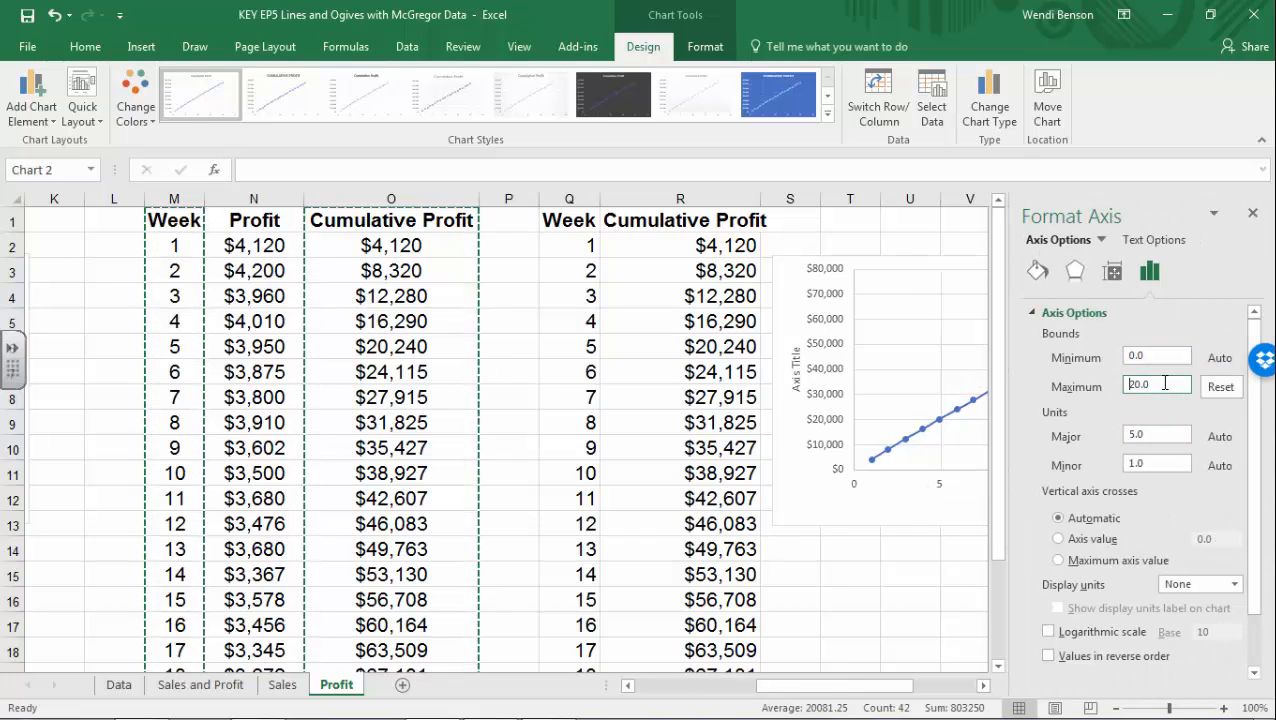
pyautogui.click(1252, 213)
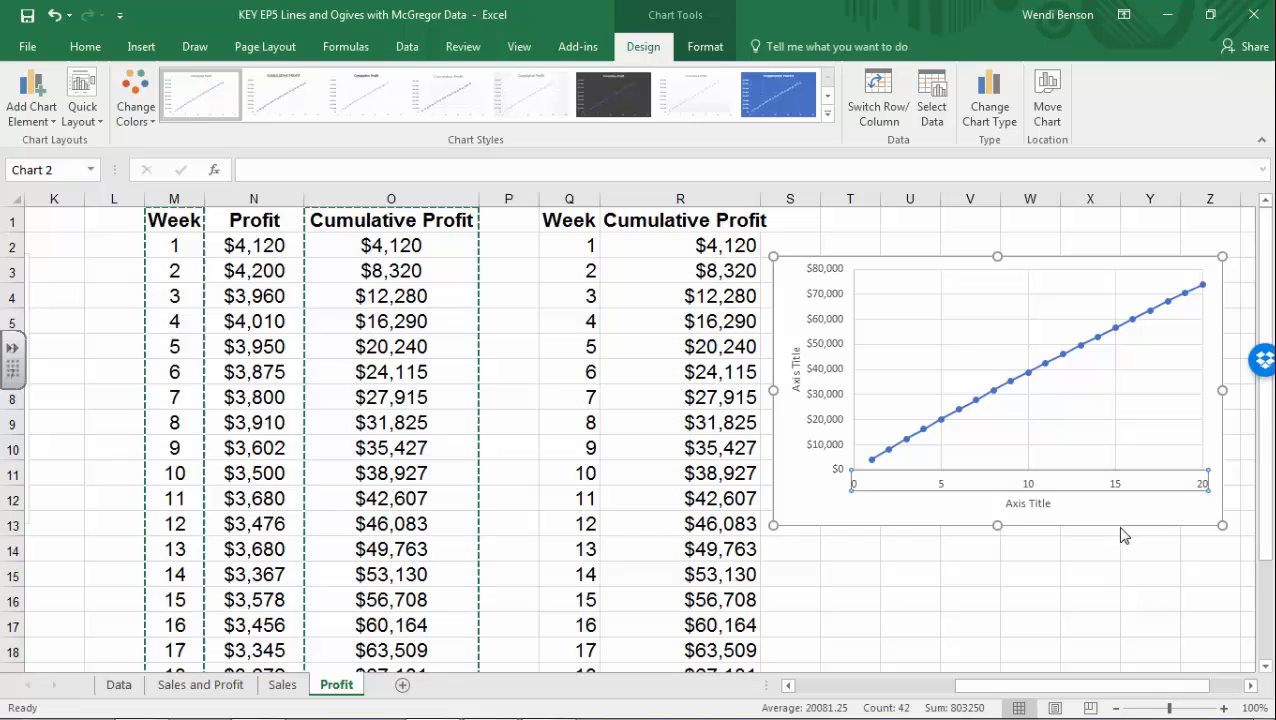
# - Title the chart's horizontal axis "Week" and its vertical axis "Cumulative Profit"
pyautogui.click(1002, 504)
pyautogui.moveTo(1002, 504); pyautogui.dragTo(1048, 509)
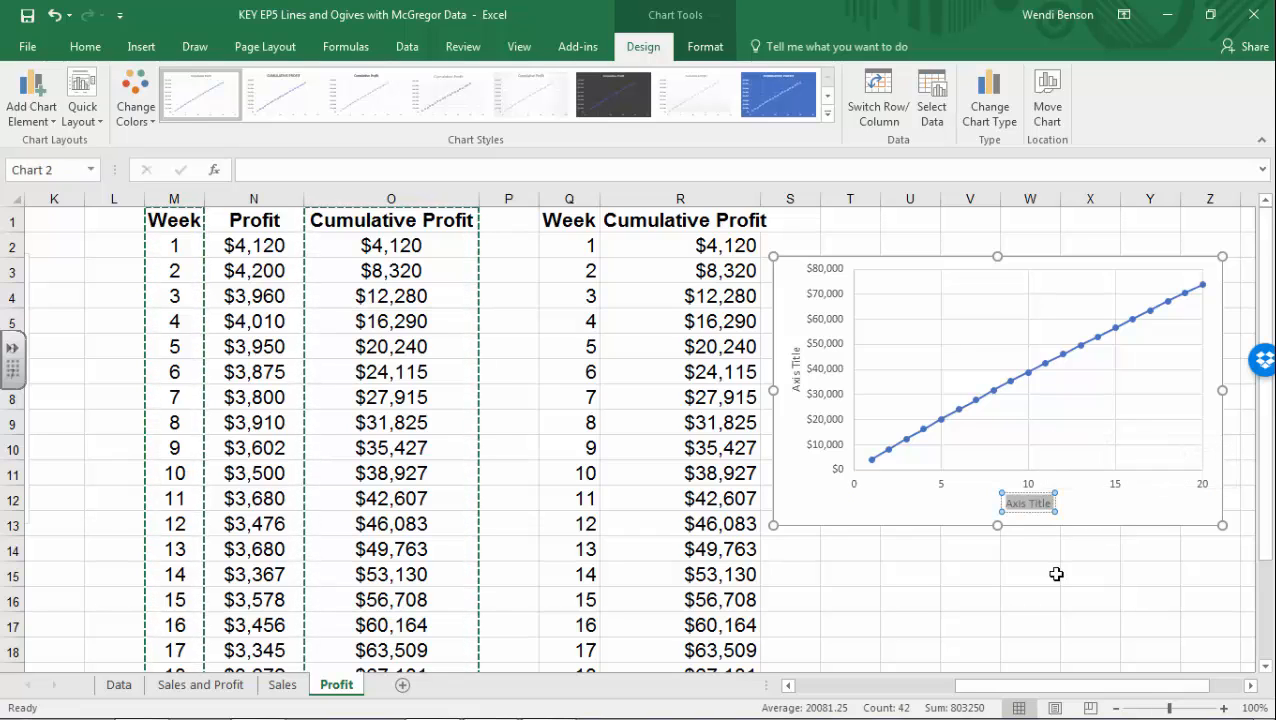
pyautogui.write('Week')
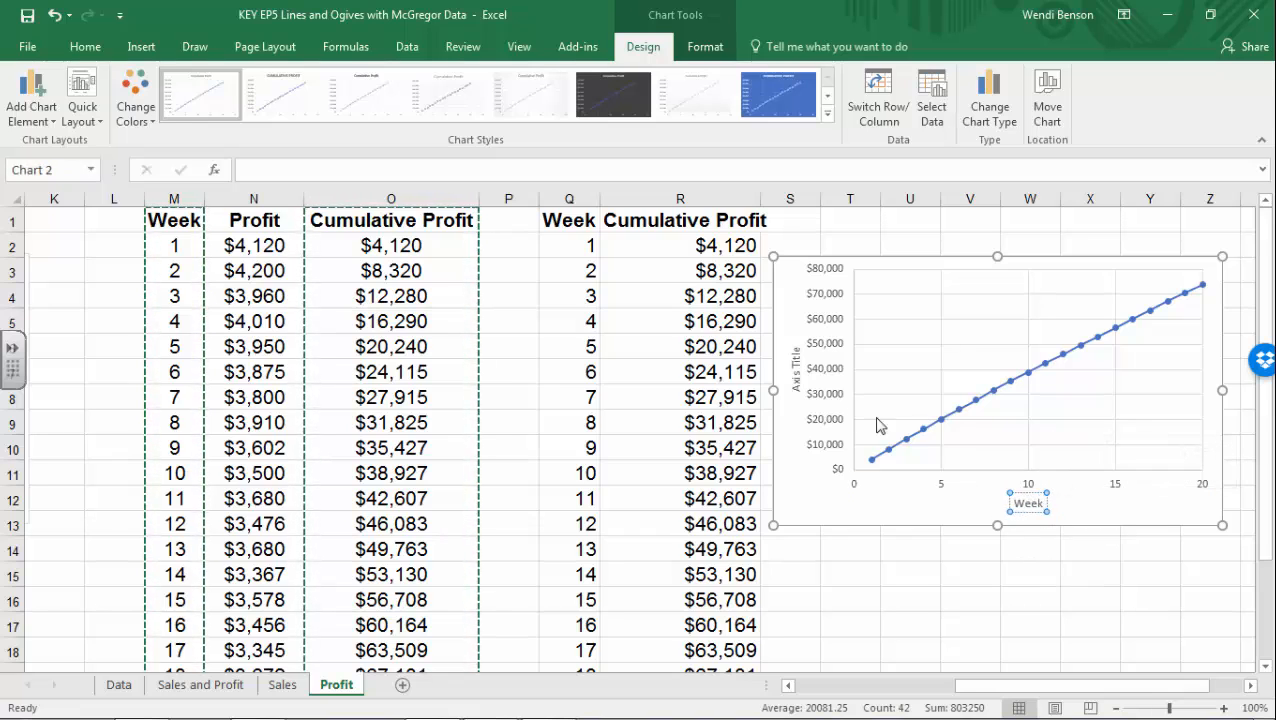
pyautogui.click(795, 360)
pyautogui.moveTo(796, 349); pyautogui.dragTo(797, 388)
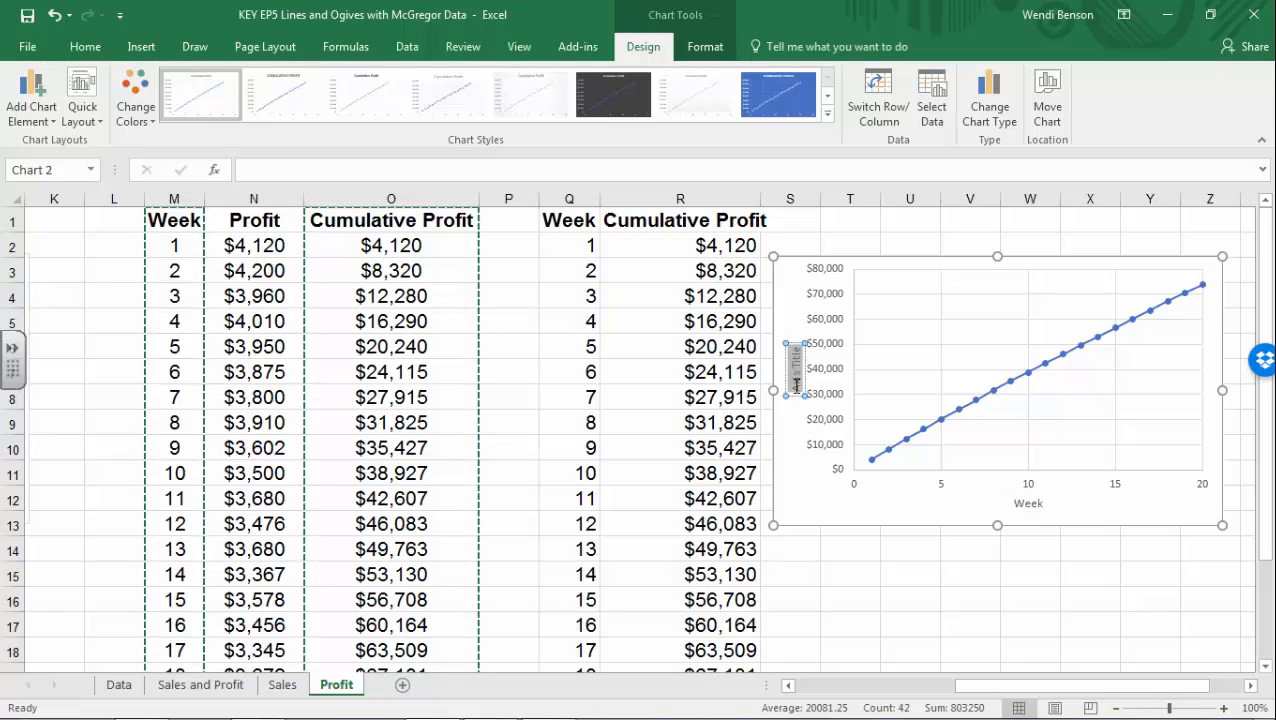
pyautogui.write('Cumulative Pro')
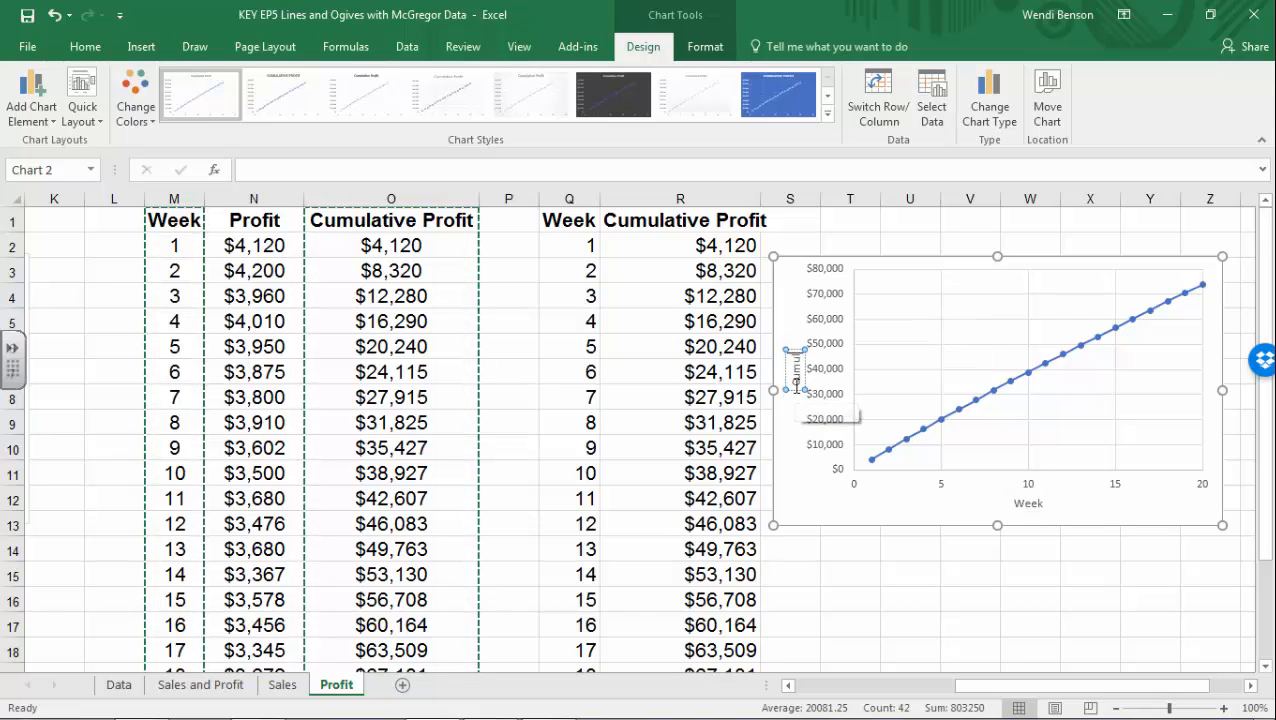
pyautogui.write('fit')
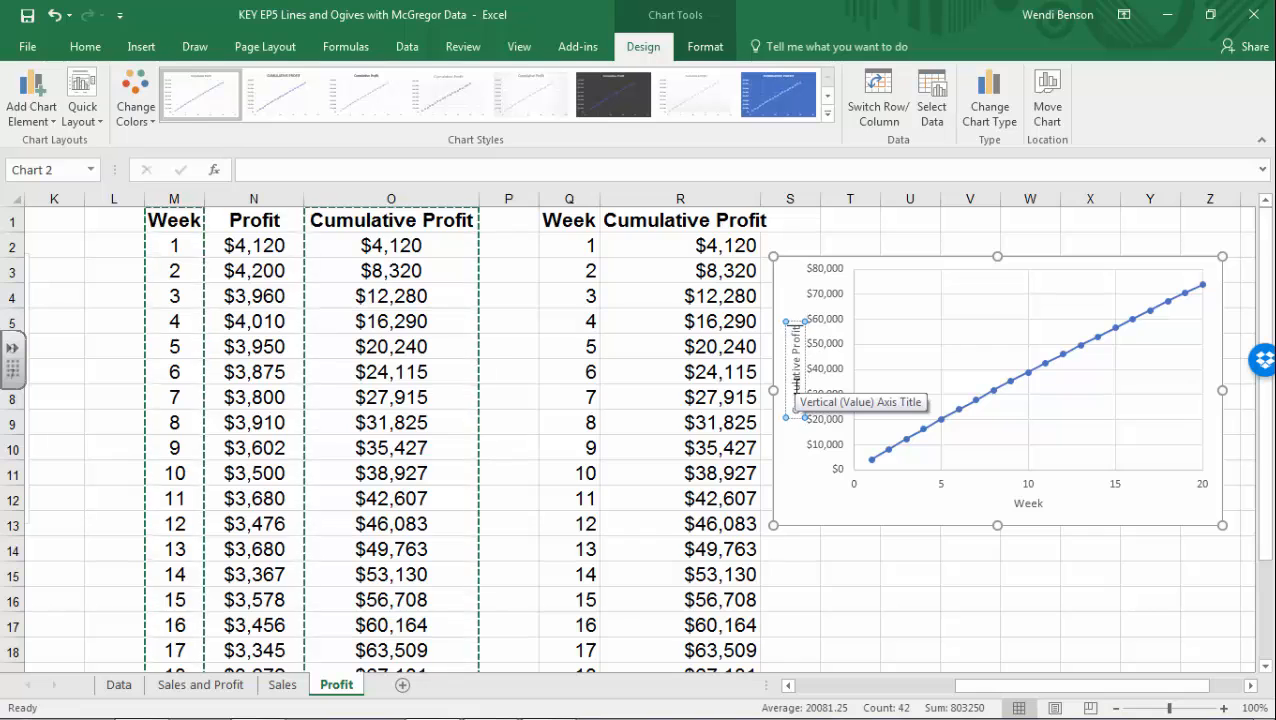
pyautogui.click(882, 533)
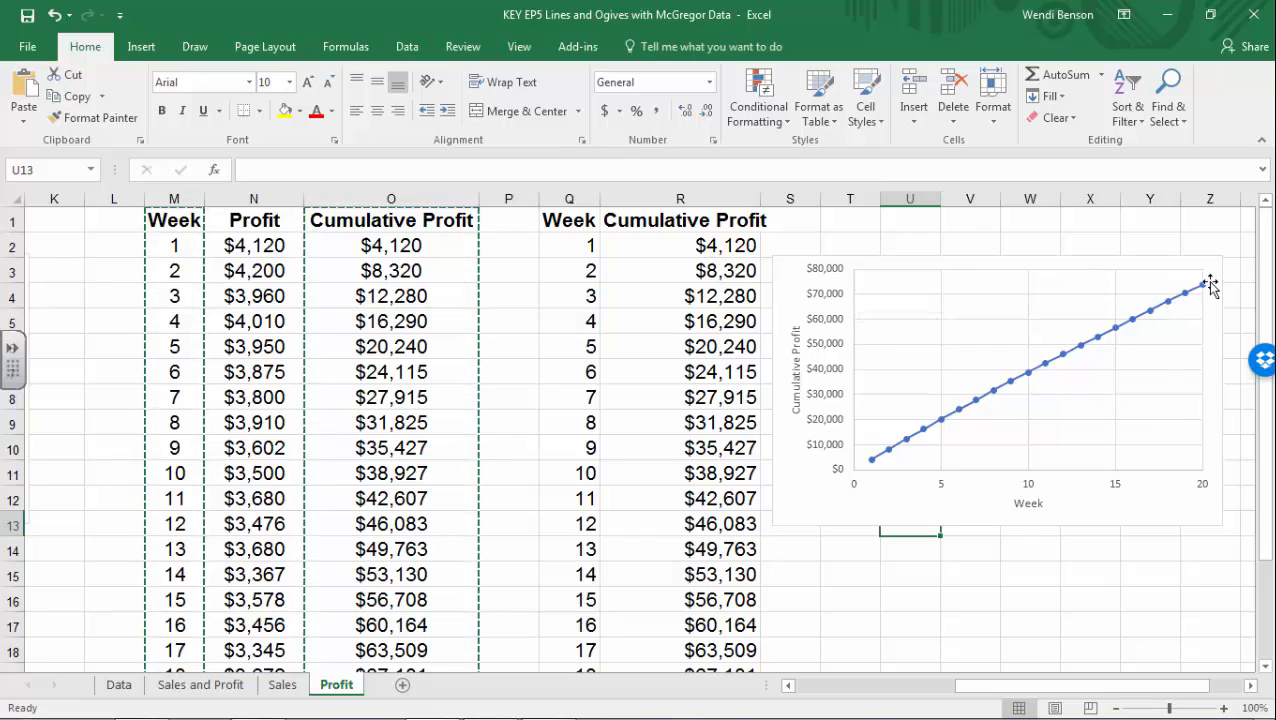
pyautogui.click(858, 601)
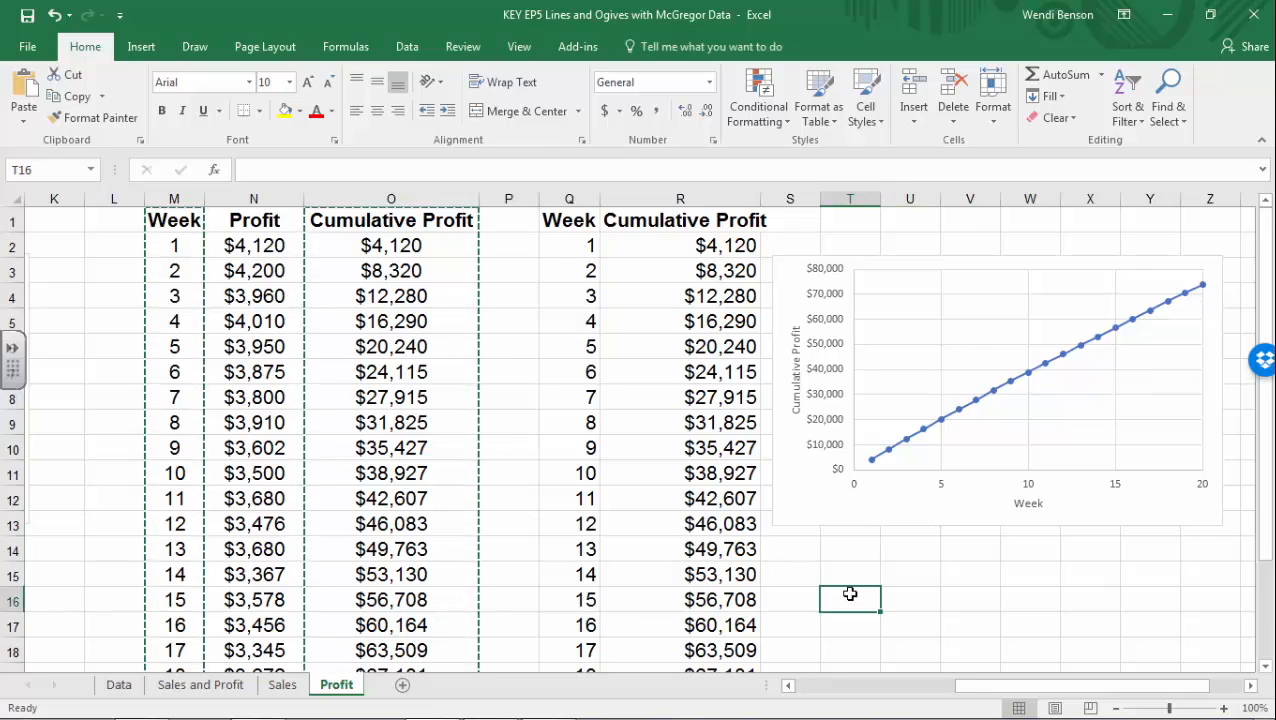
pyautogui.scroll(-3, 850, 600)
pyautogui.scroll(3, 920, 514)
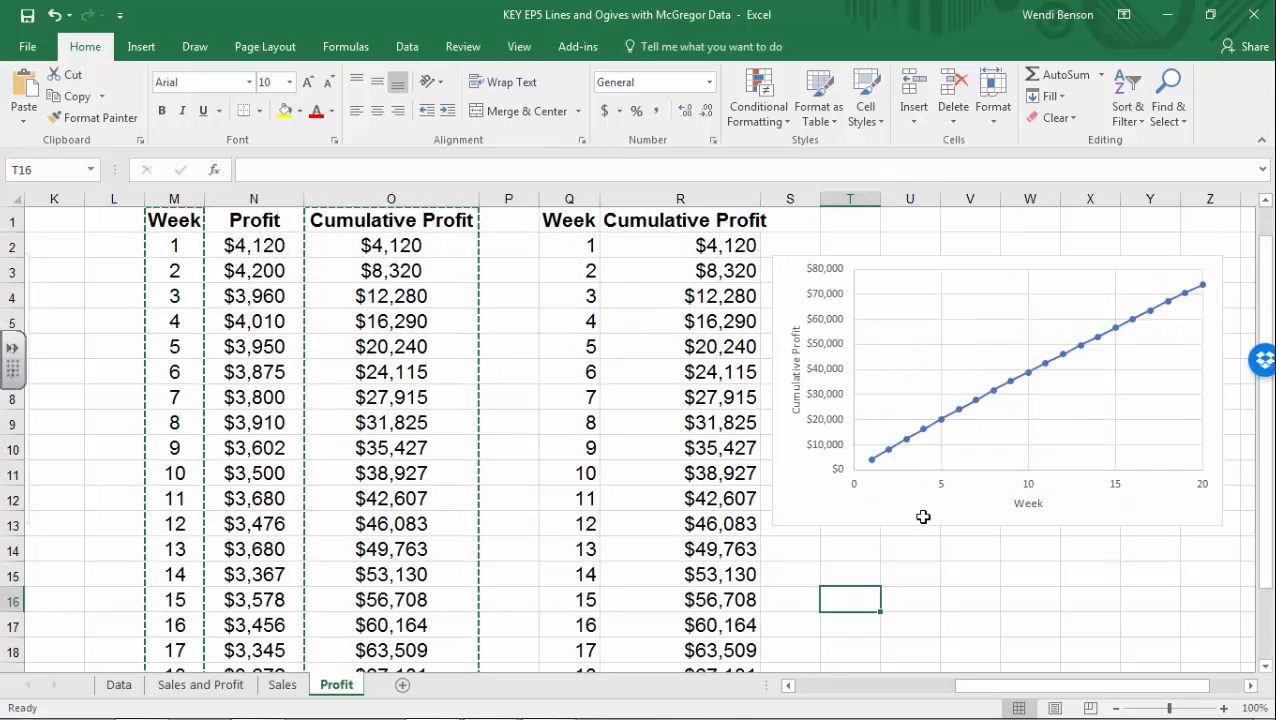